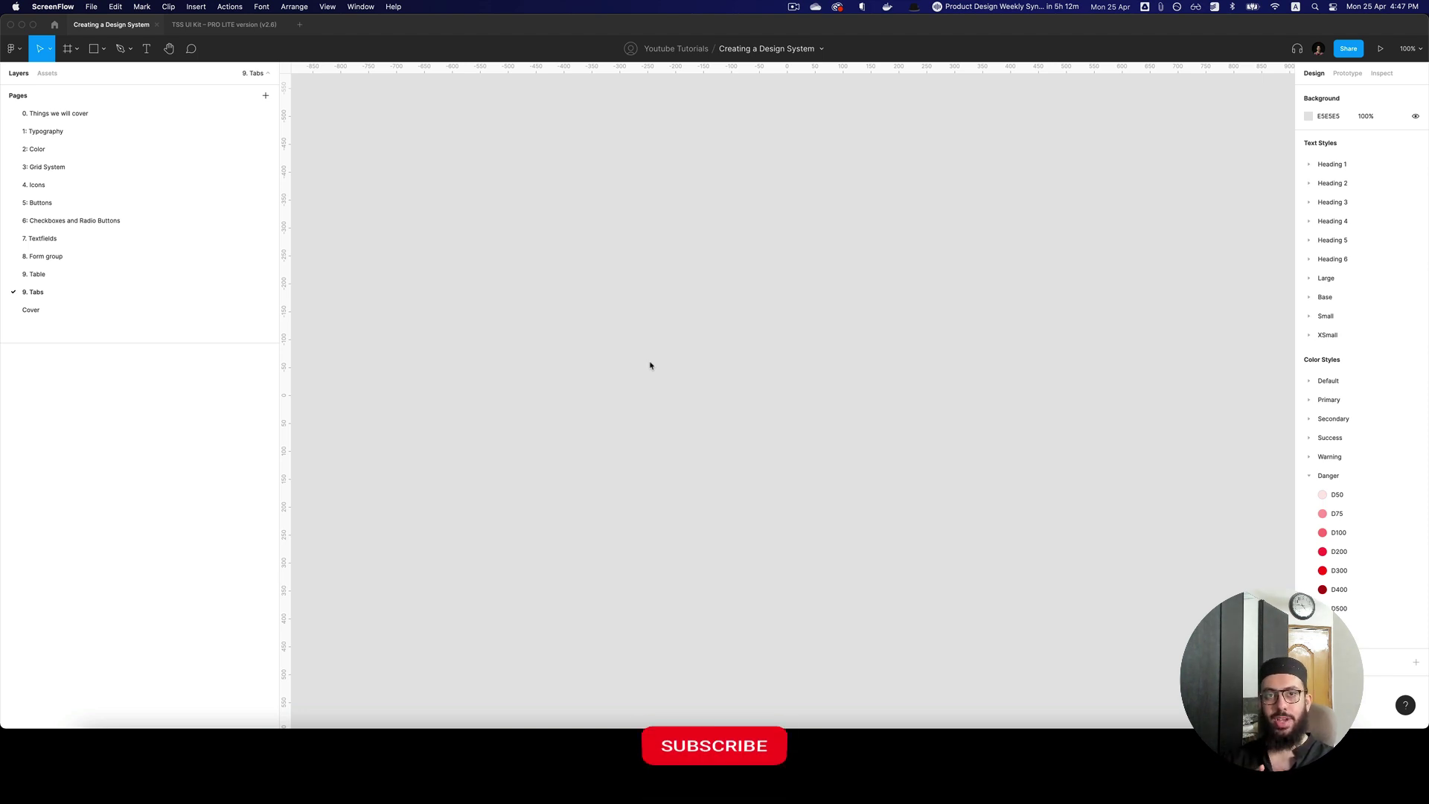
Step: Add a text layer reading "Tab" on the empty canvas of the Tabs page
key(t)
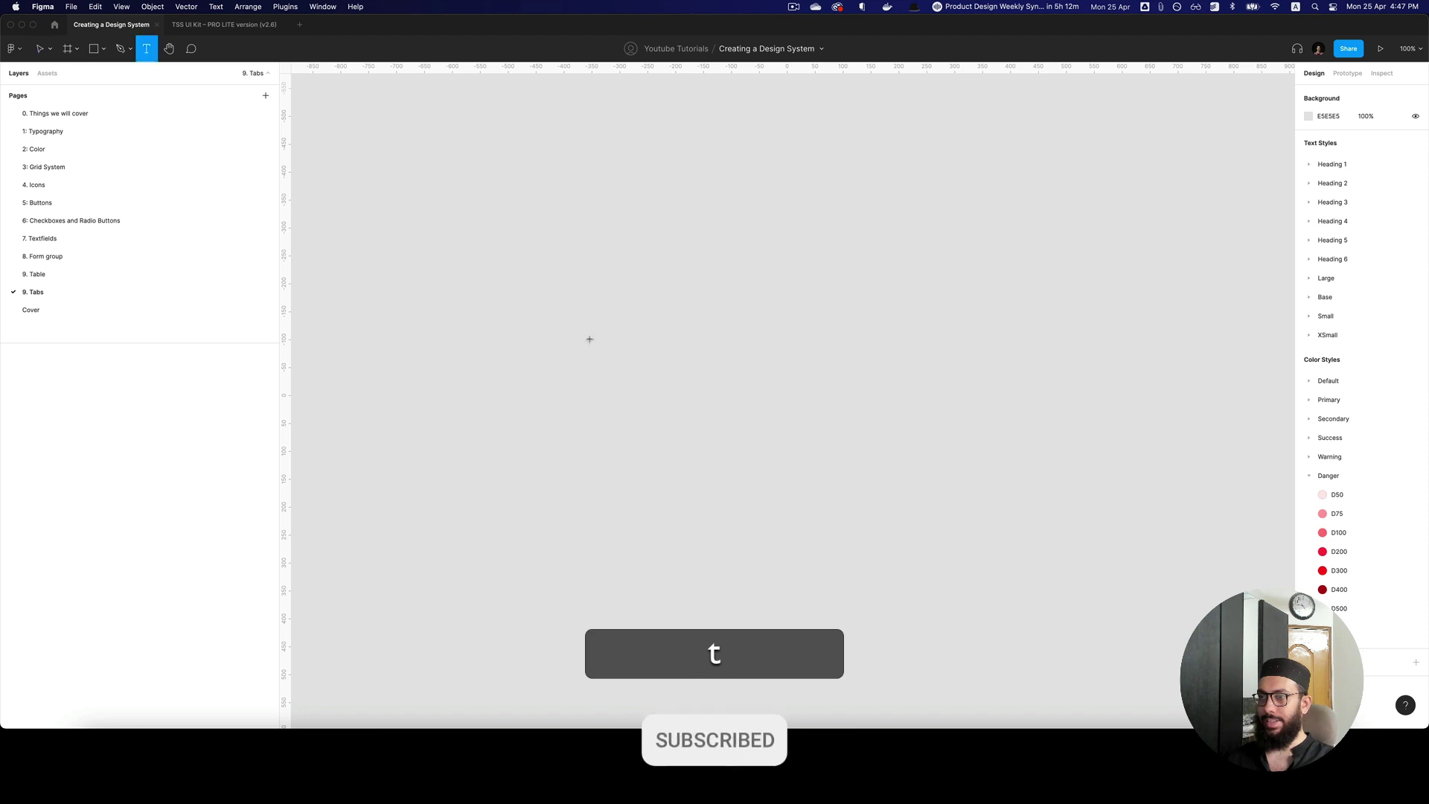
click(593, 344)
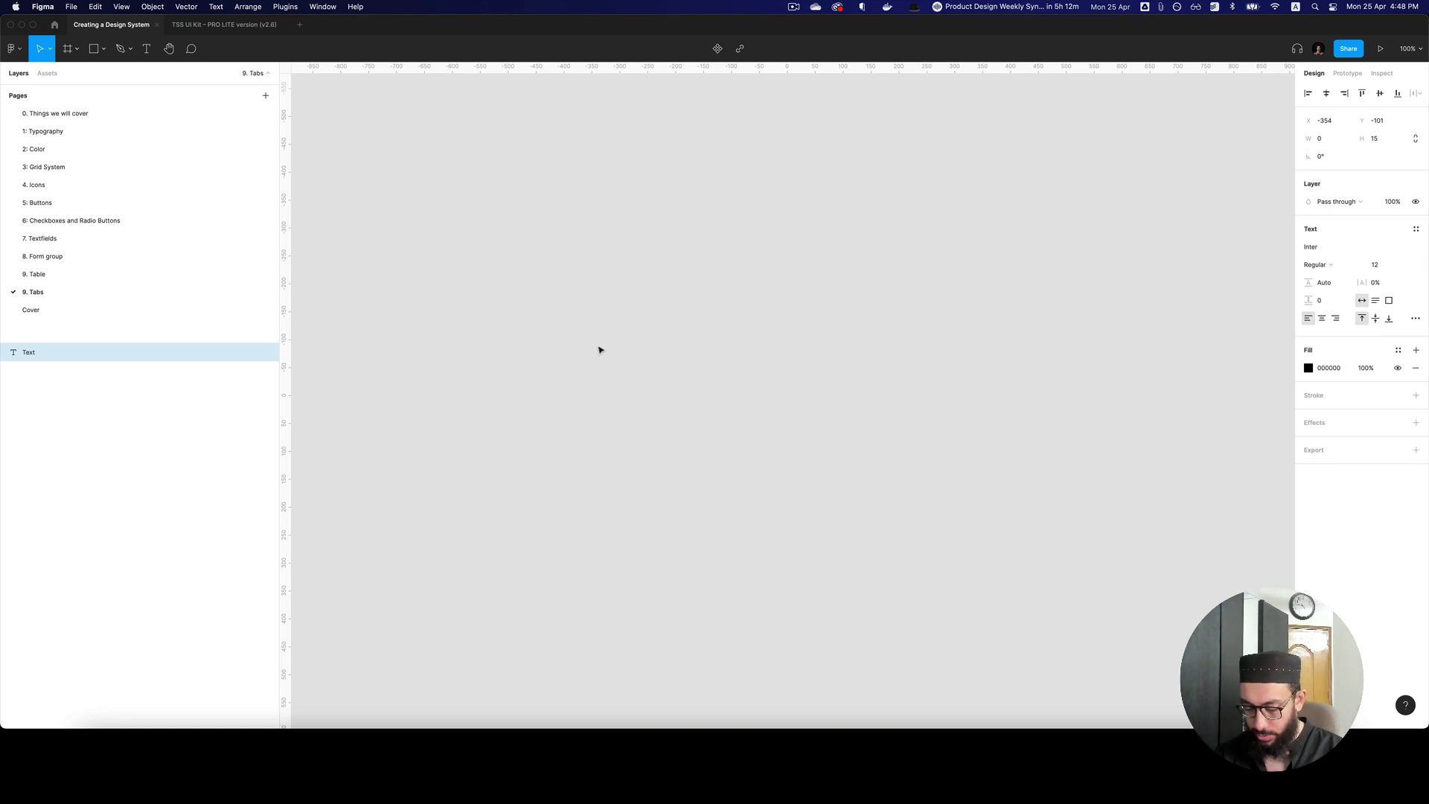
text(Tab)
key(Escape)
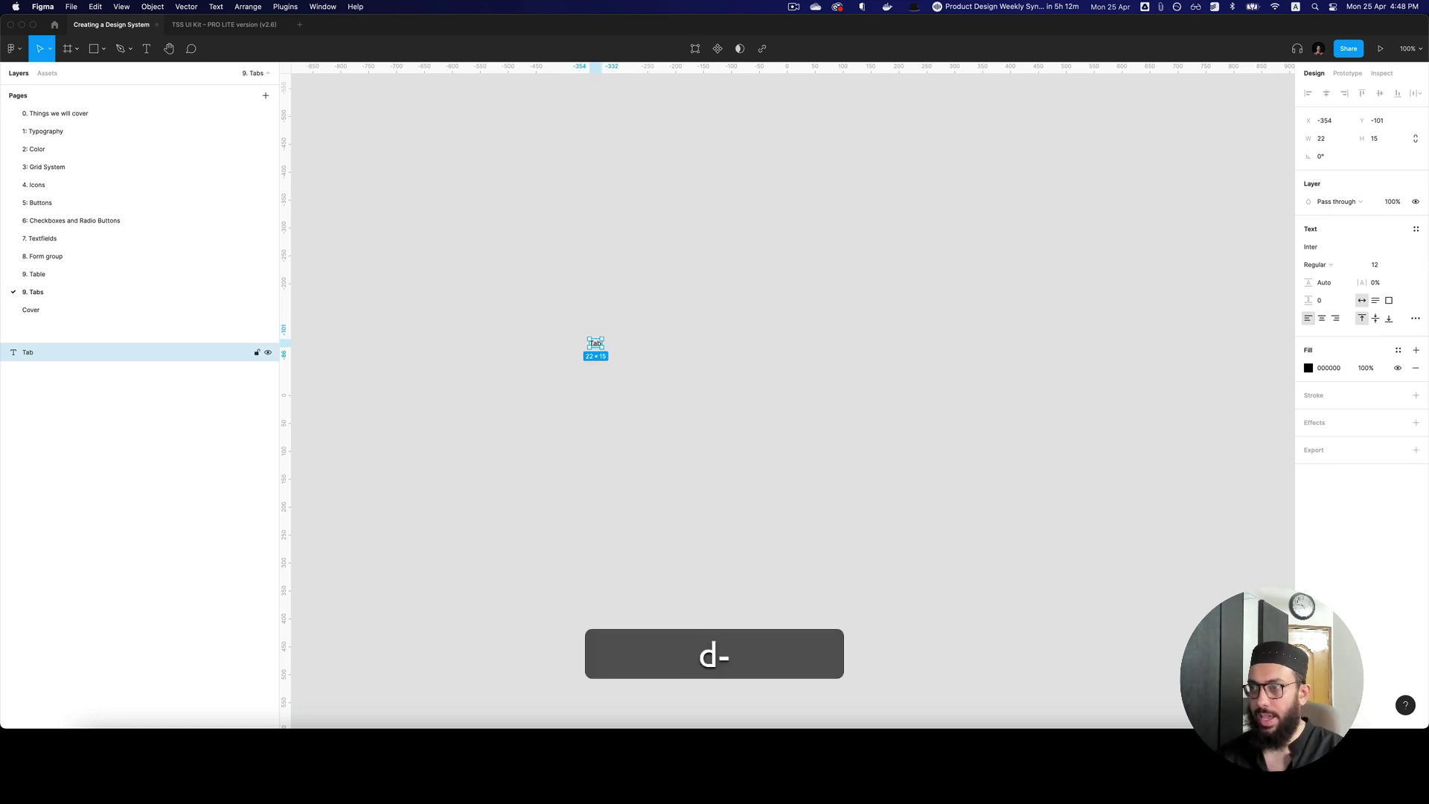
key(Right)
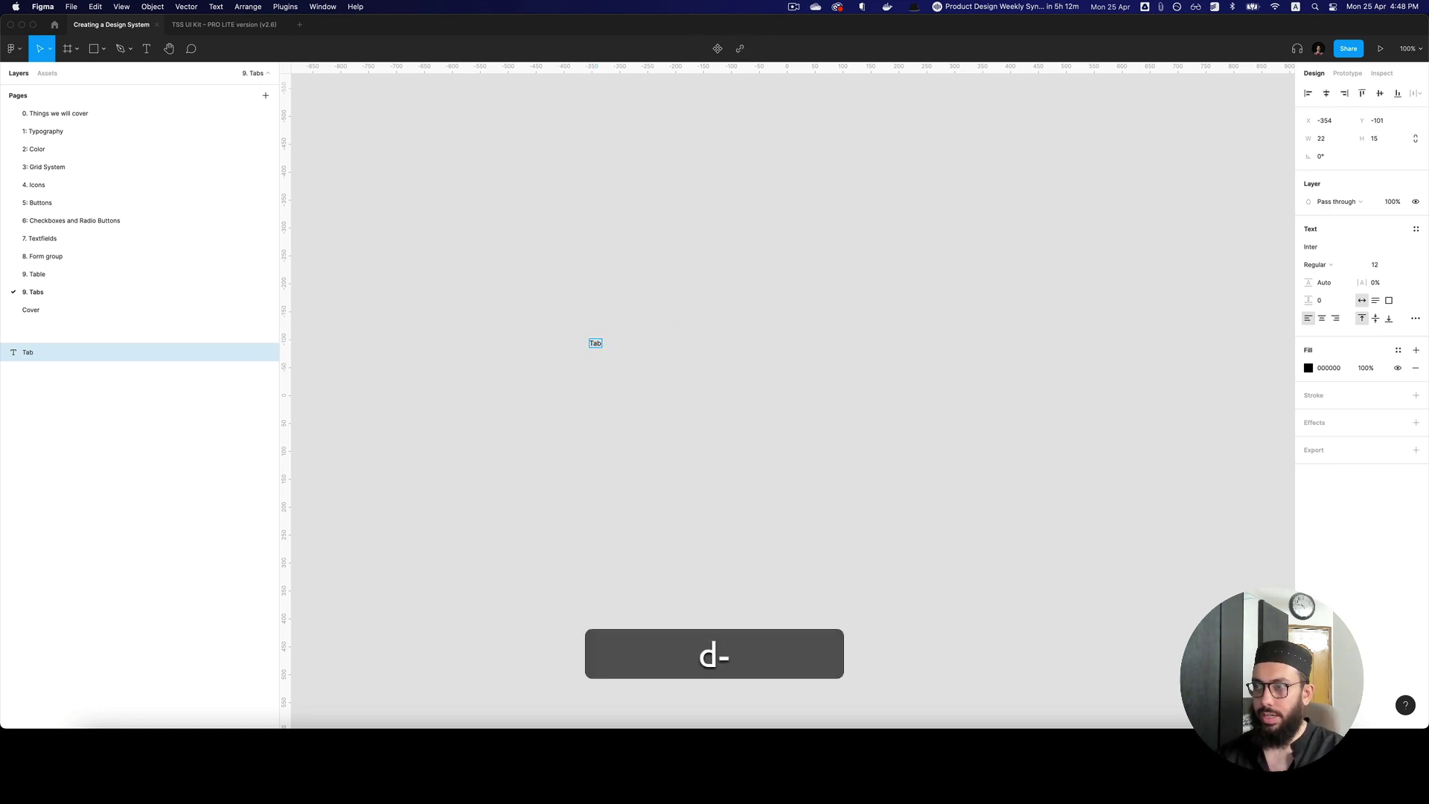
Step: Set the font size of the "Tab" text to 14
key(z)
key(shift+2)
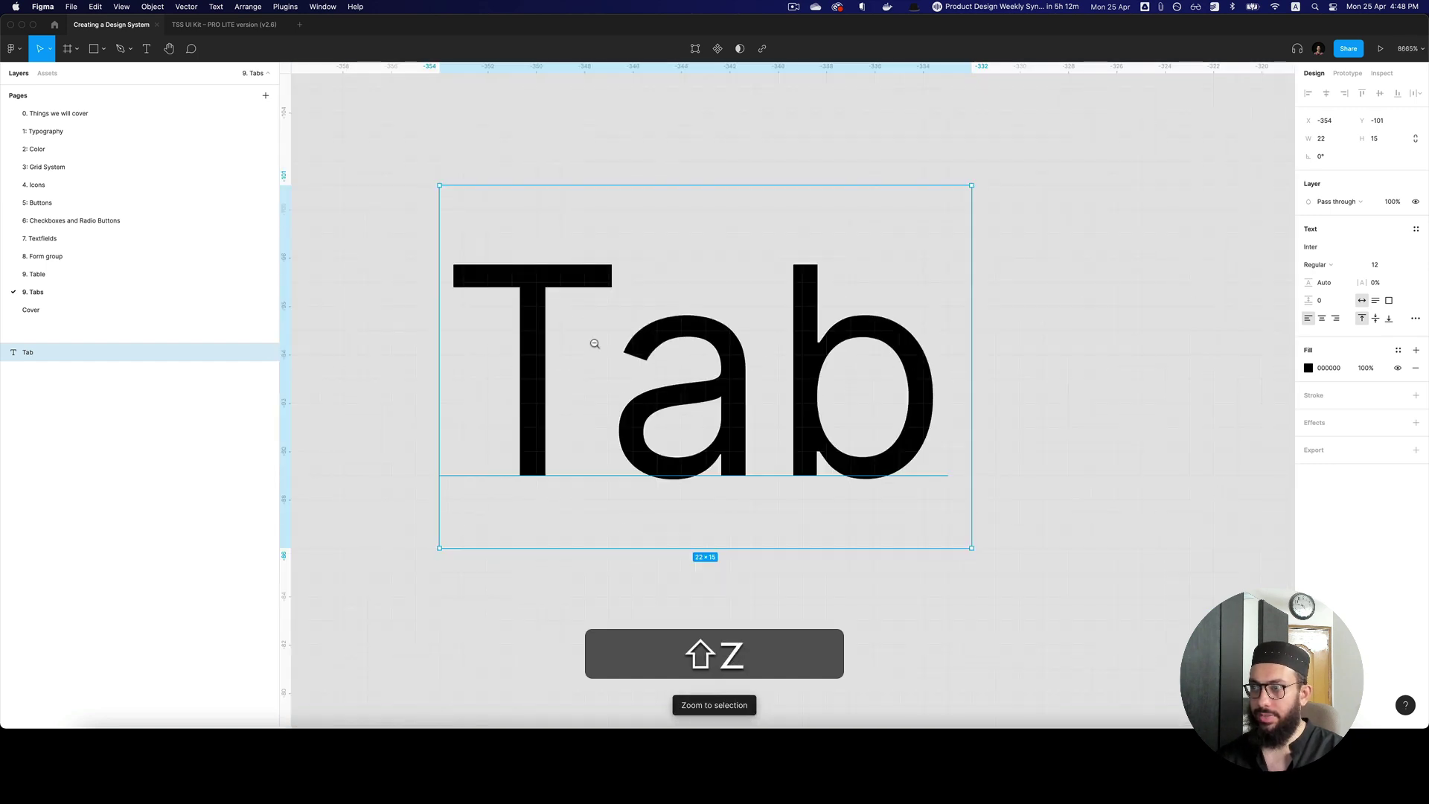
shift+click(594, 344)
shift+click(595, 344)
click(1385, 264)
text(14)
key(Return)
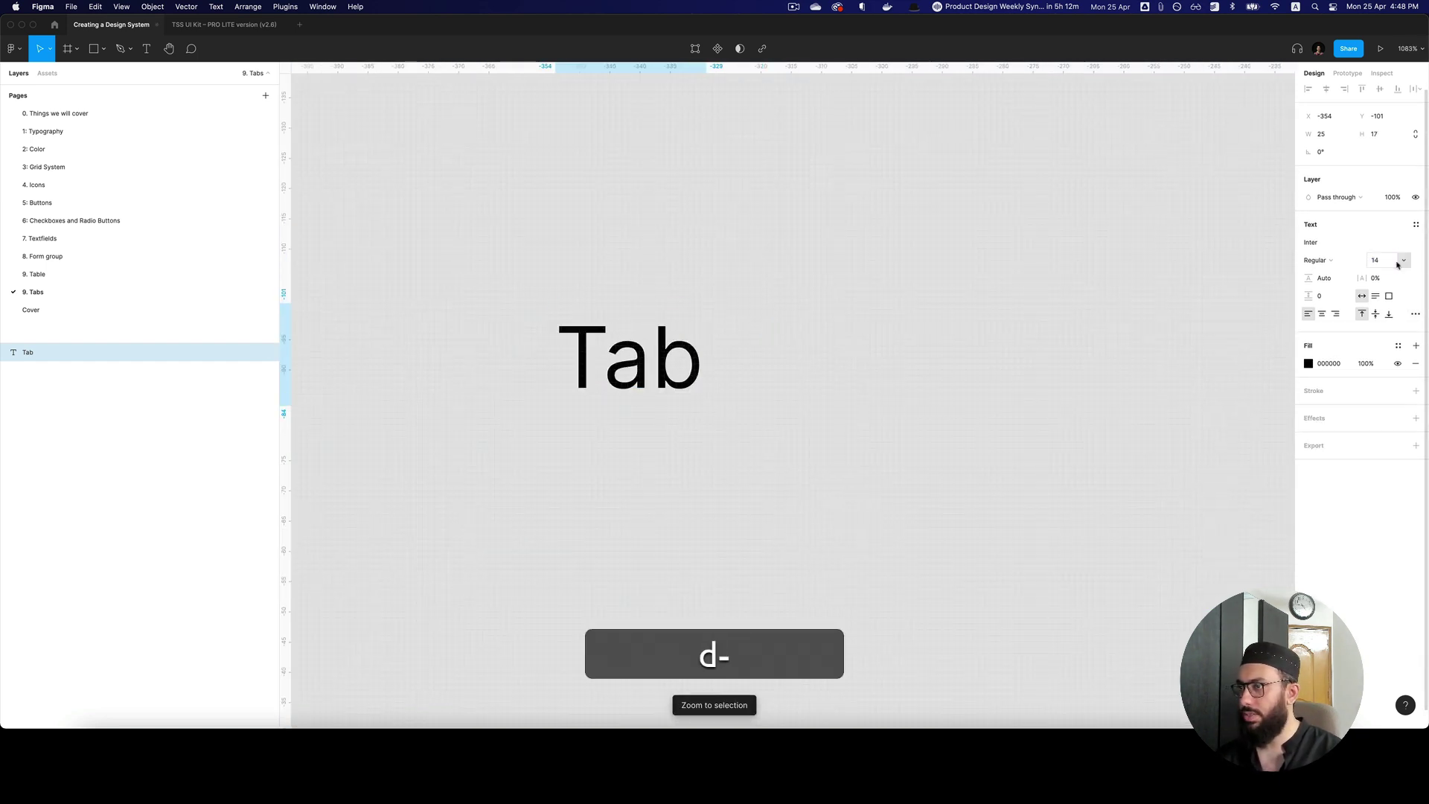
Step: Apply the Base/Semibold text style to the "Tab" text, after trying Base/Regular
scroll(871, 278, right, 2)
click(1415, 224)
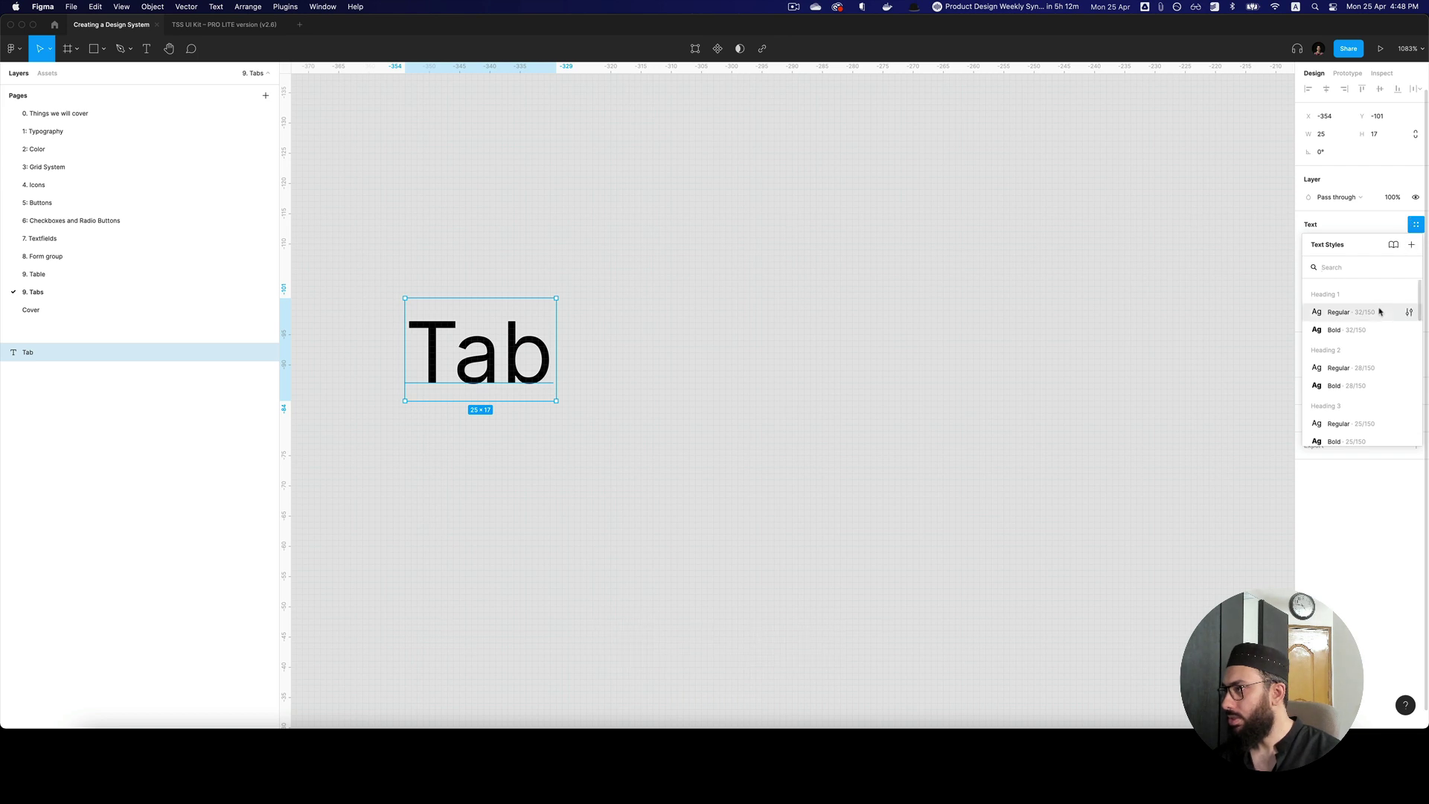
scroll(1379, 311, down, 5)
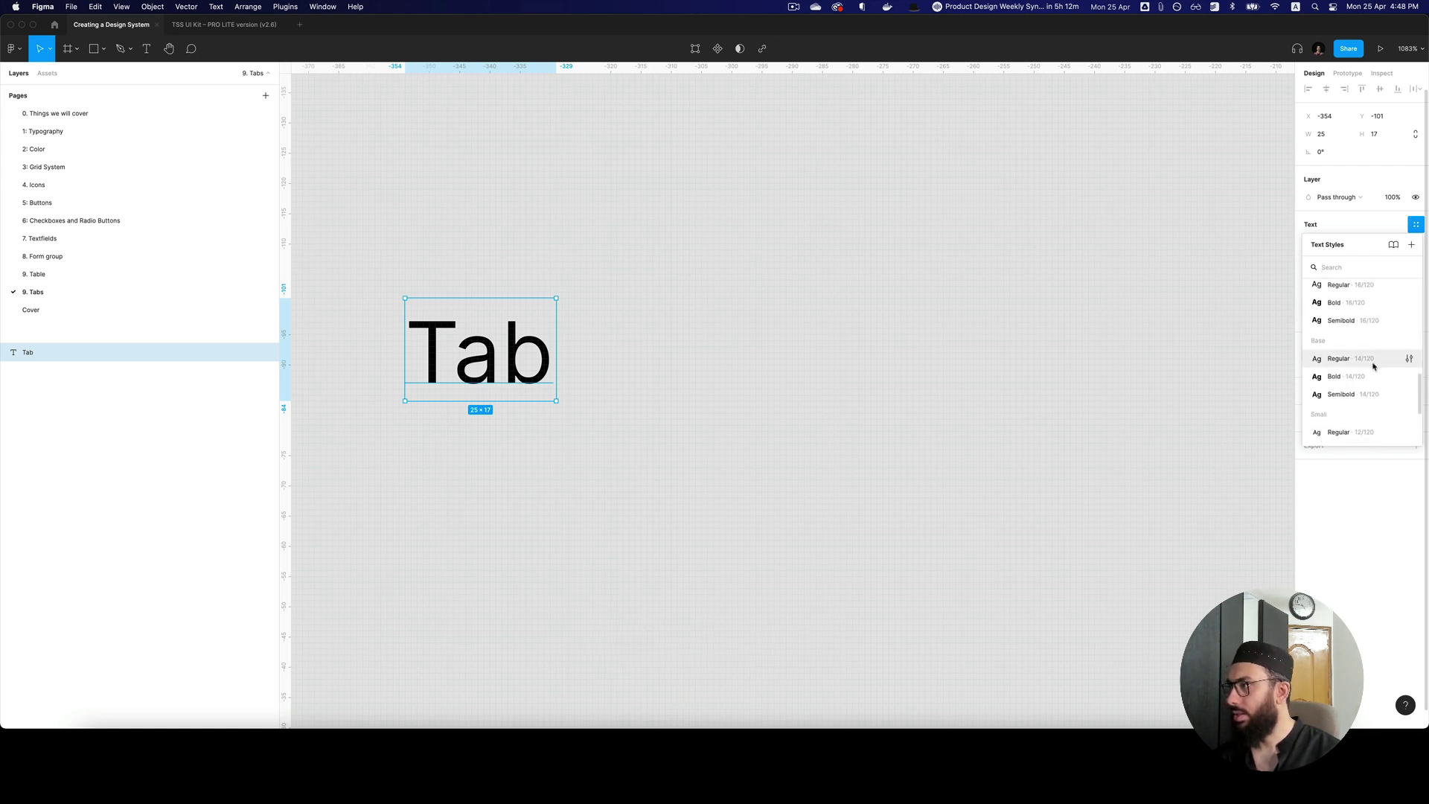
click(1373, 364)
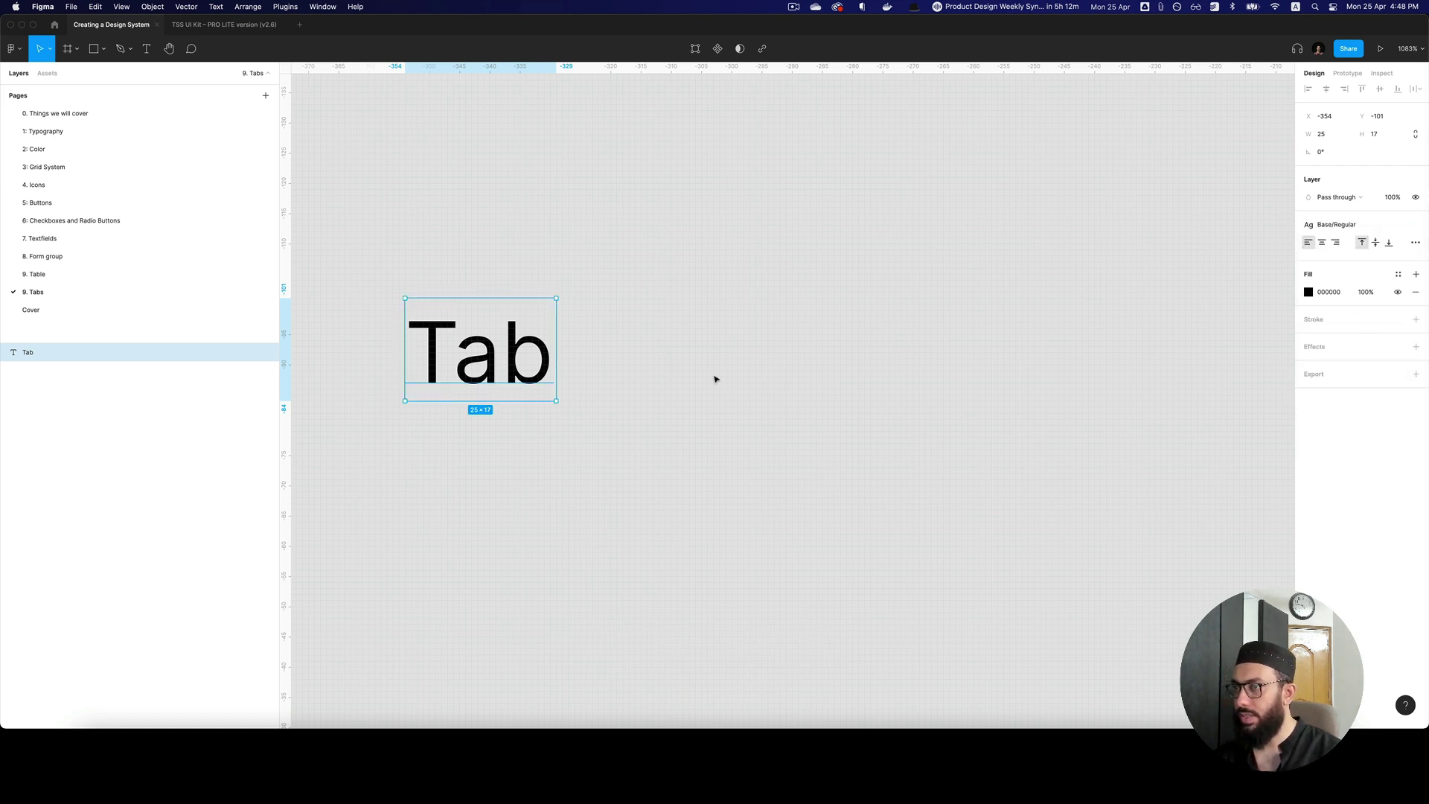
click(1354, 227)
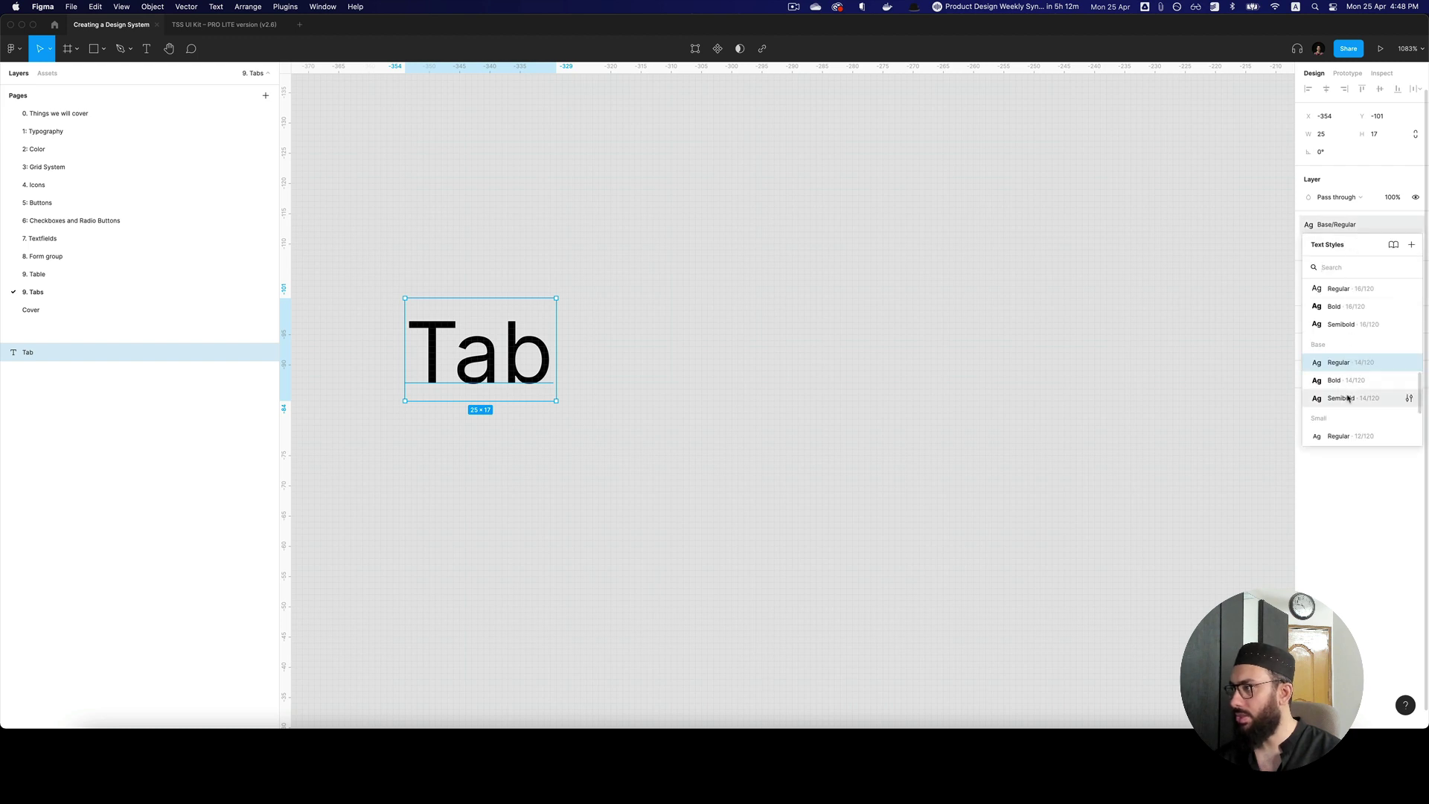
click(1139, 379)
Step: Draw a frame of about 838 × 711 around the "Tab" text
key(super+period)
key(super+0)
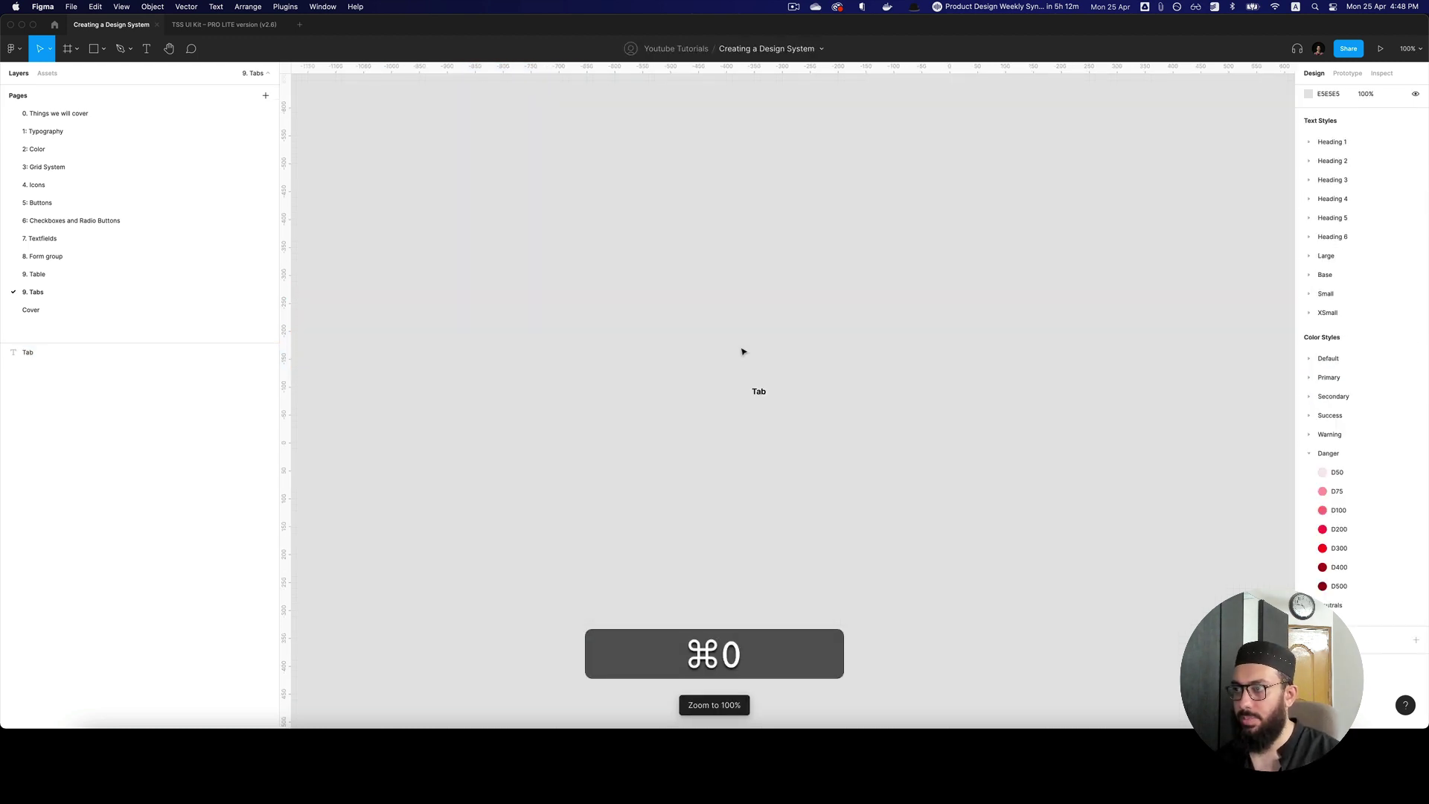
key(a)
drag(539, 251, 1001, 653)
Step: Wrap the "Tab" text inside the large frame in an auto layout frame
key(z)
click(710, 361)
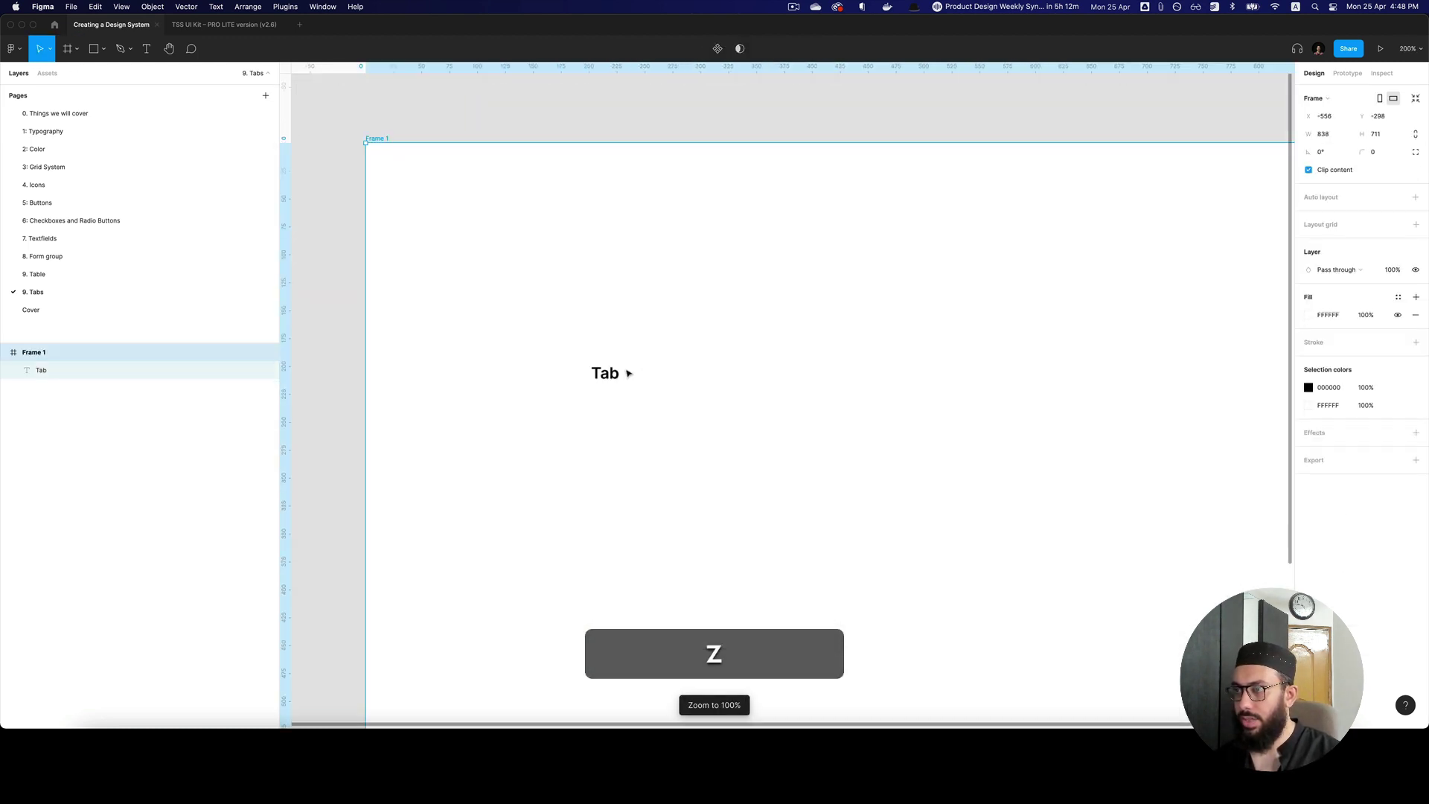
click(606, 373)
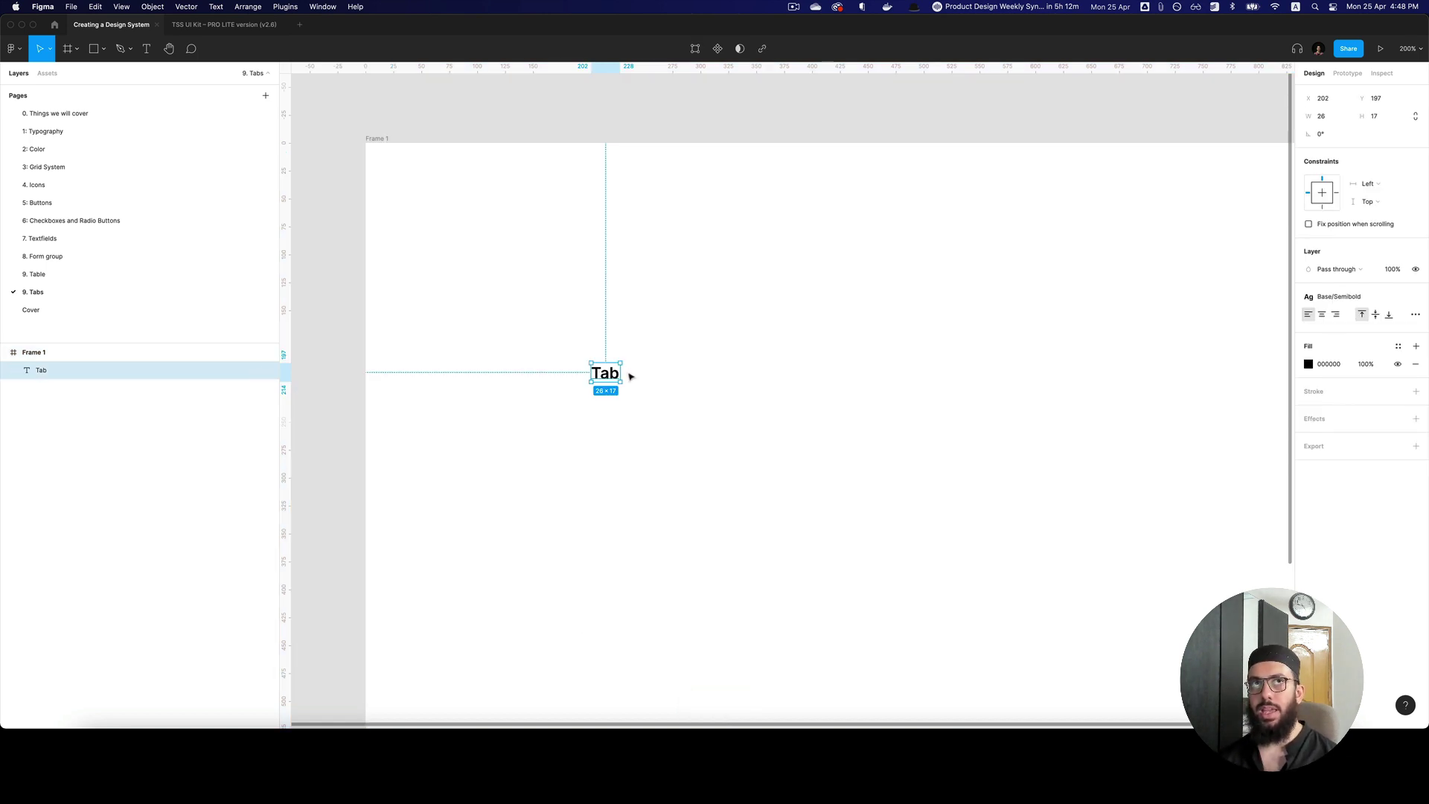
key(shift+a)
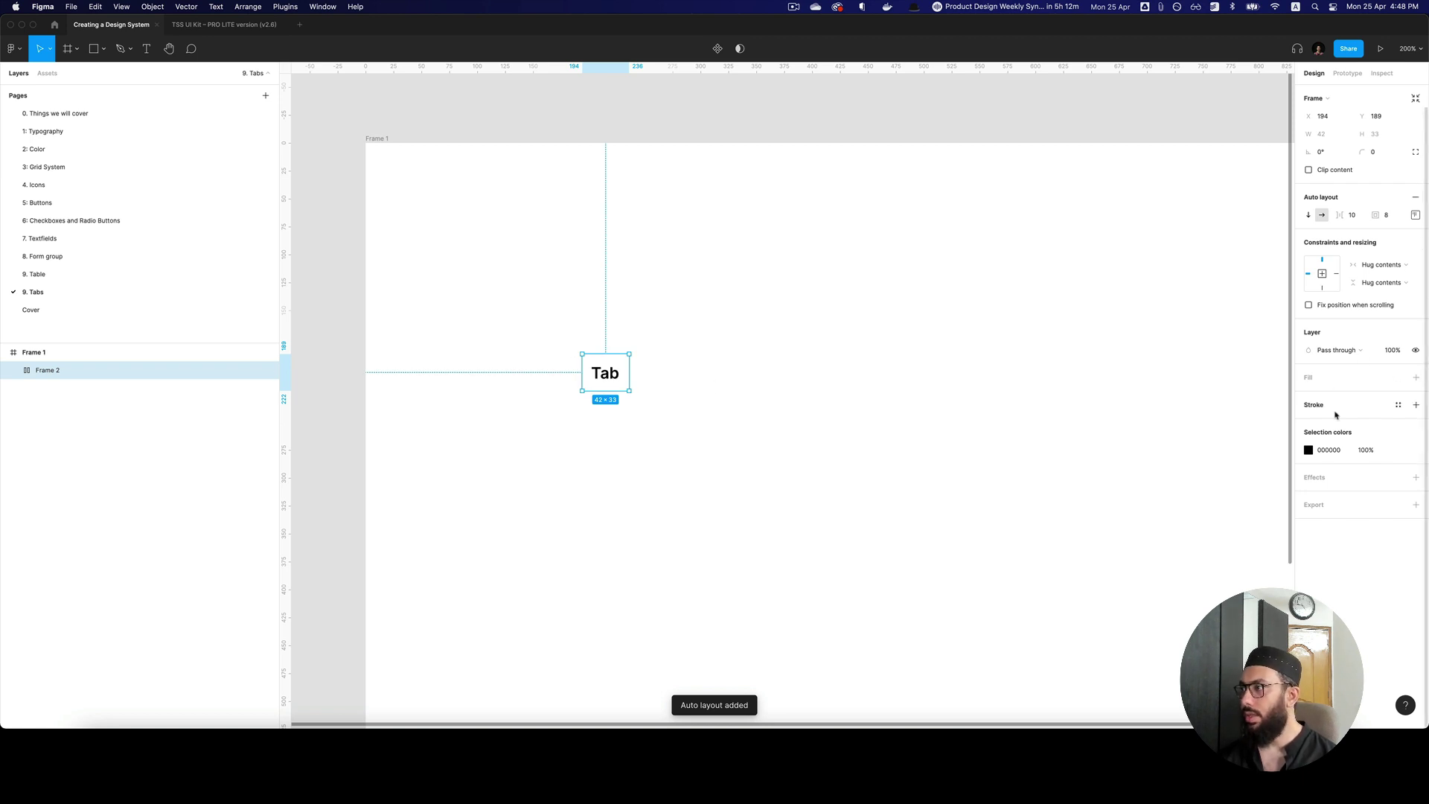
Step: Fill the auto layout frame around the "Tab" text with the Neutrals/N30 color style
click(1397, 378)
scroll(1374, 490, down, 5)
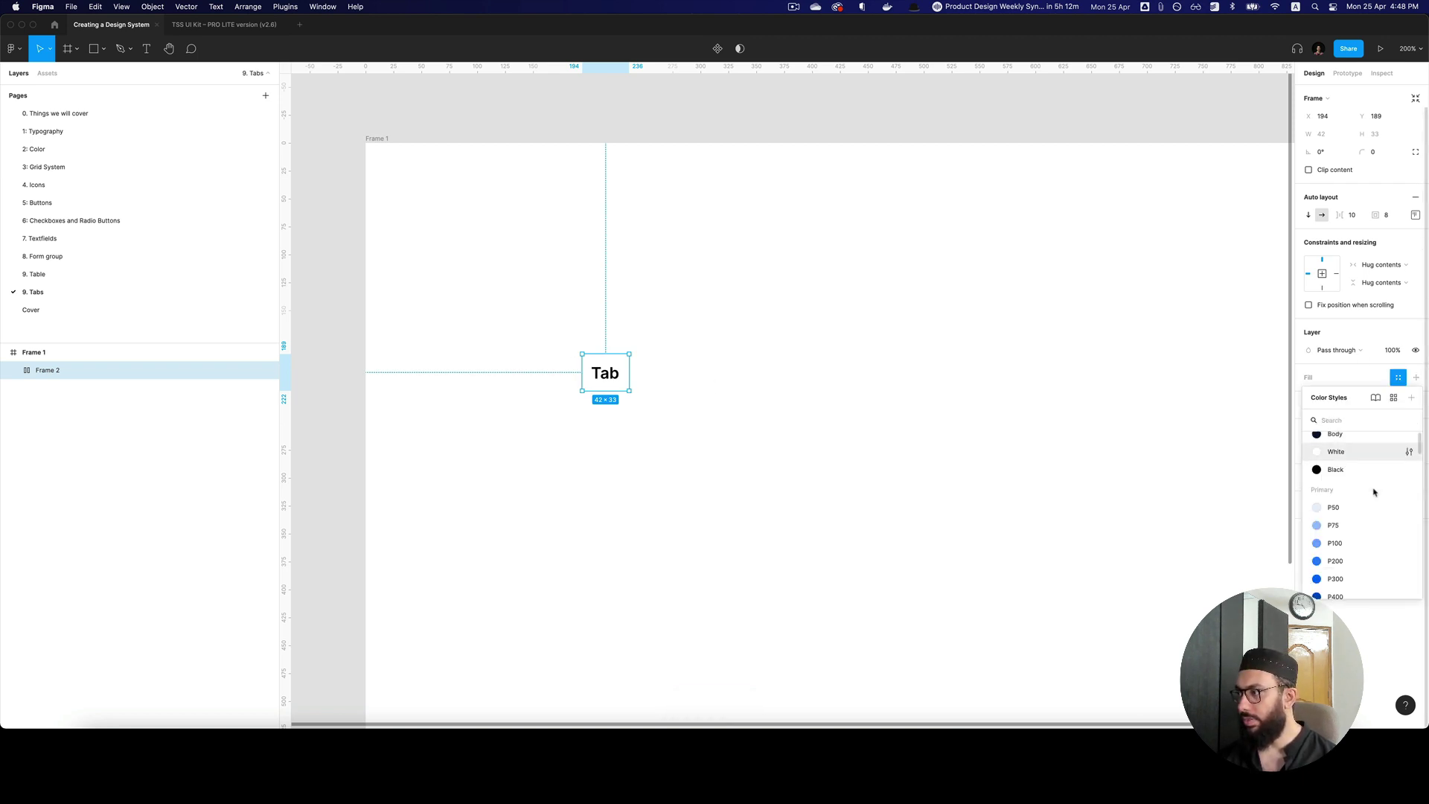
scroll(1374, 491, down, 15)
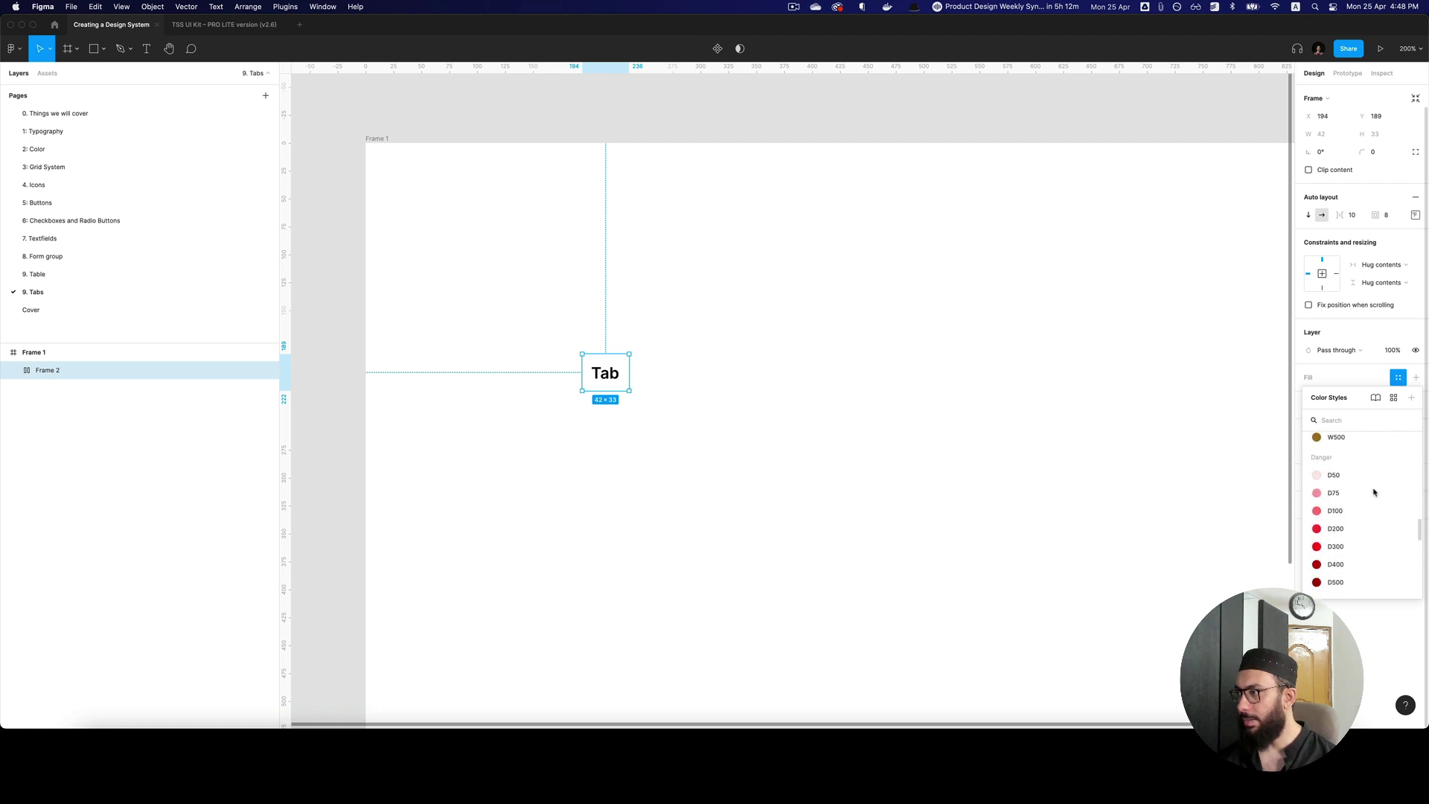
click(1361, 466)
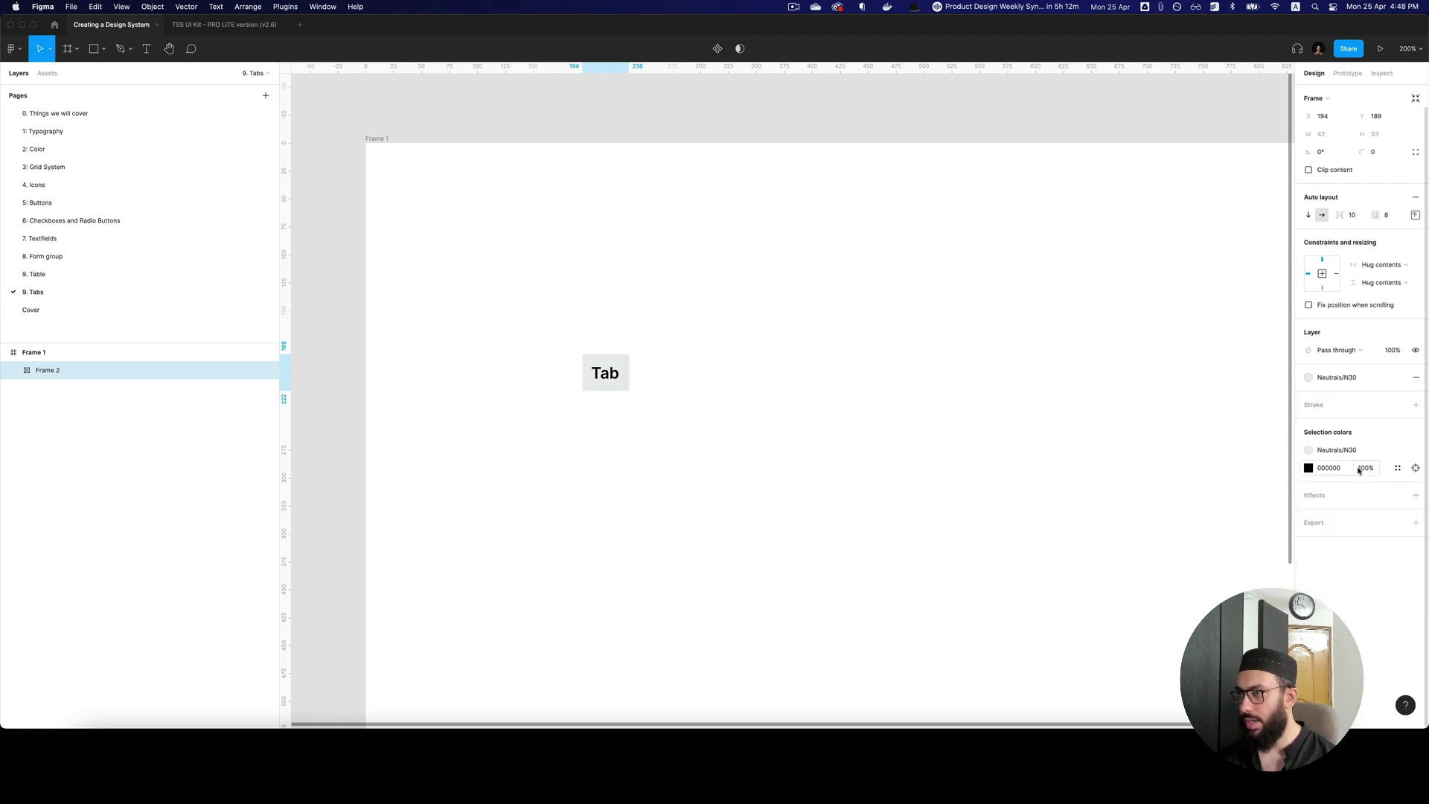
Step: Set the corner radius of the auto layout frame around the "Tab" text to 4
click(1391, 221)
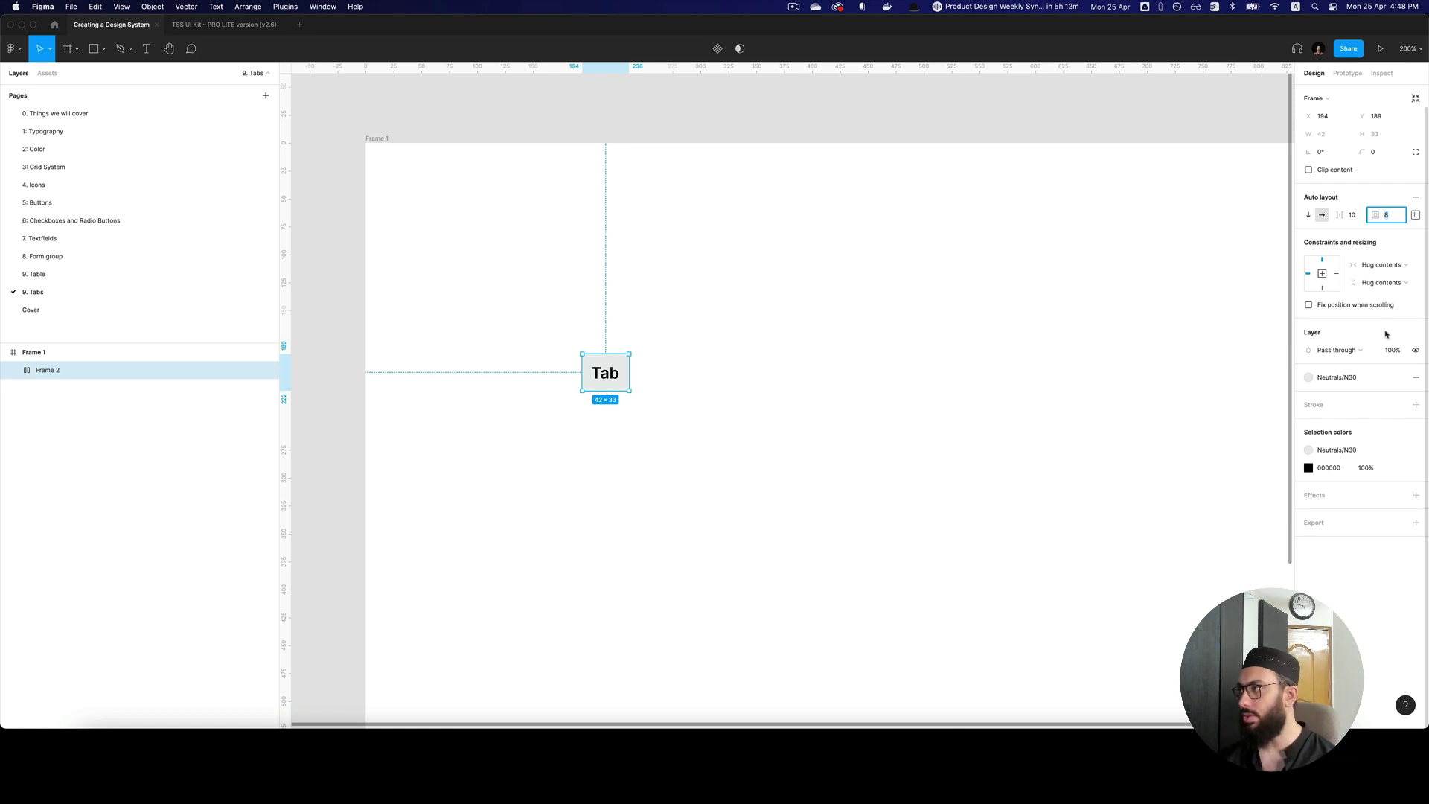
click(1382, 155)
text(4)
key(Return)
click(855, 328)
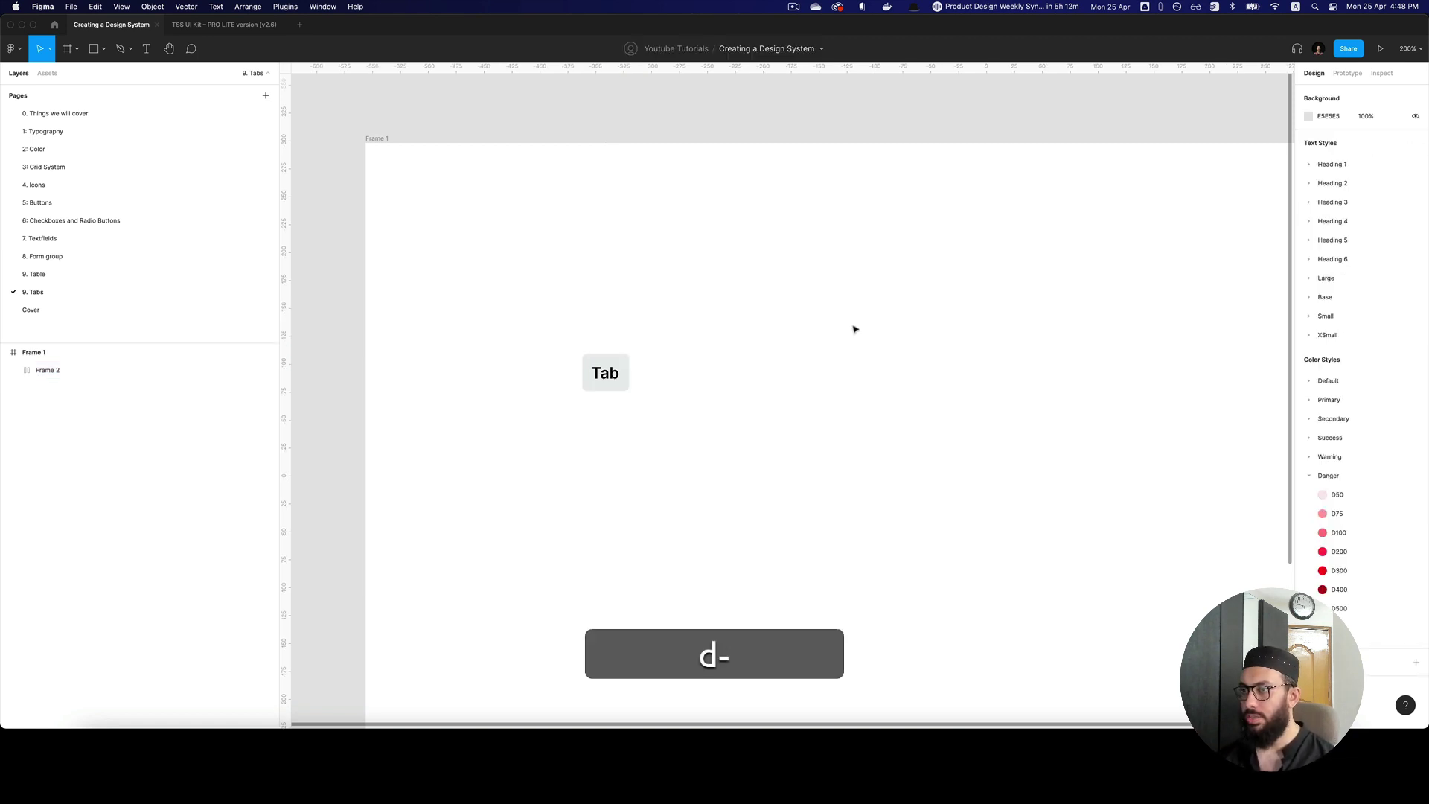
Step: Set the tab frame's left and right padding to 16 and move it to about X 151, Y 216
click(629, 370)
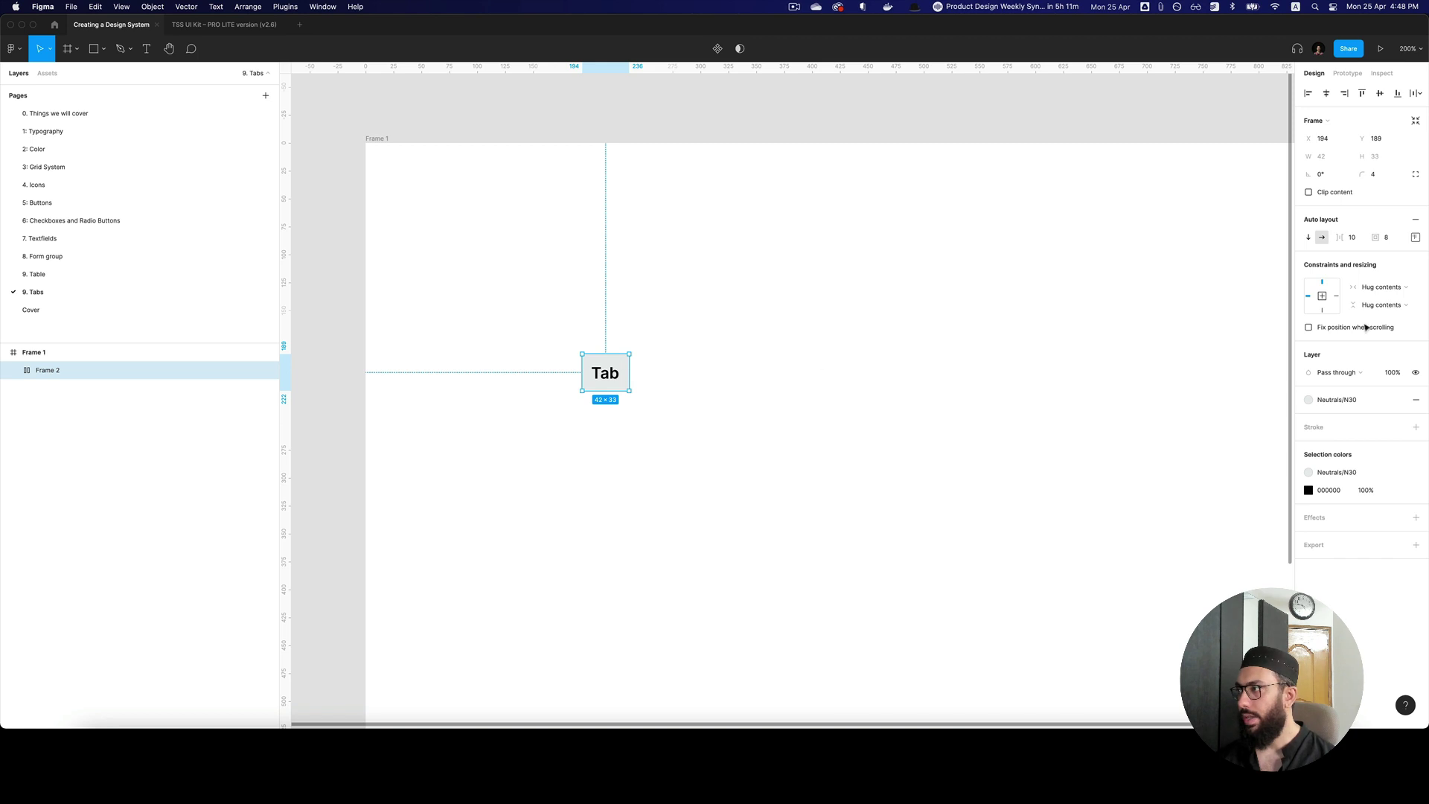
click(1416, 238)
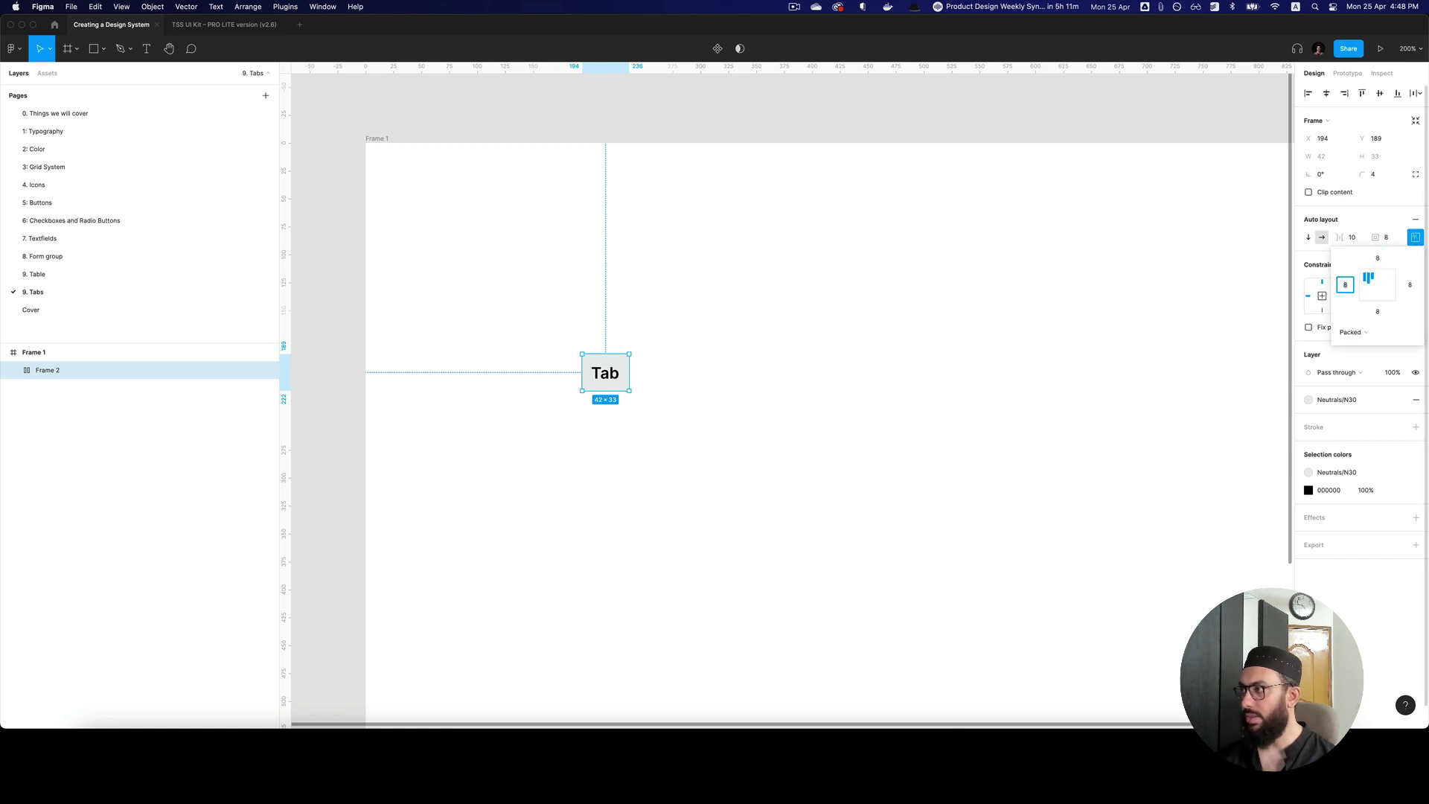
text(16)
key(Tab)
text(16)
key(Return)
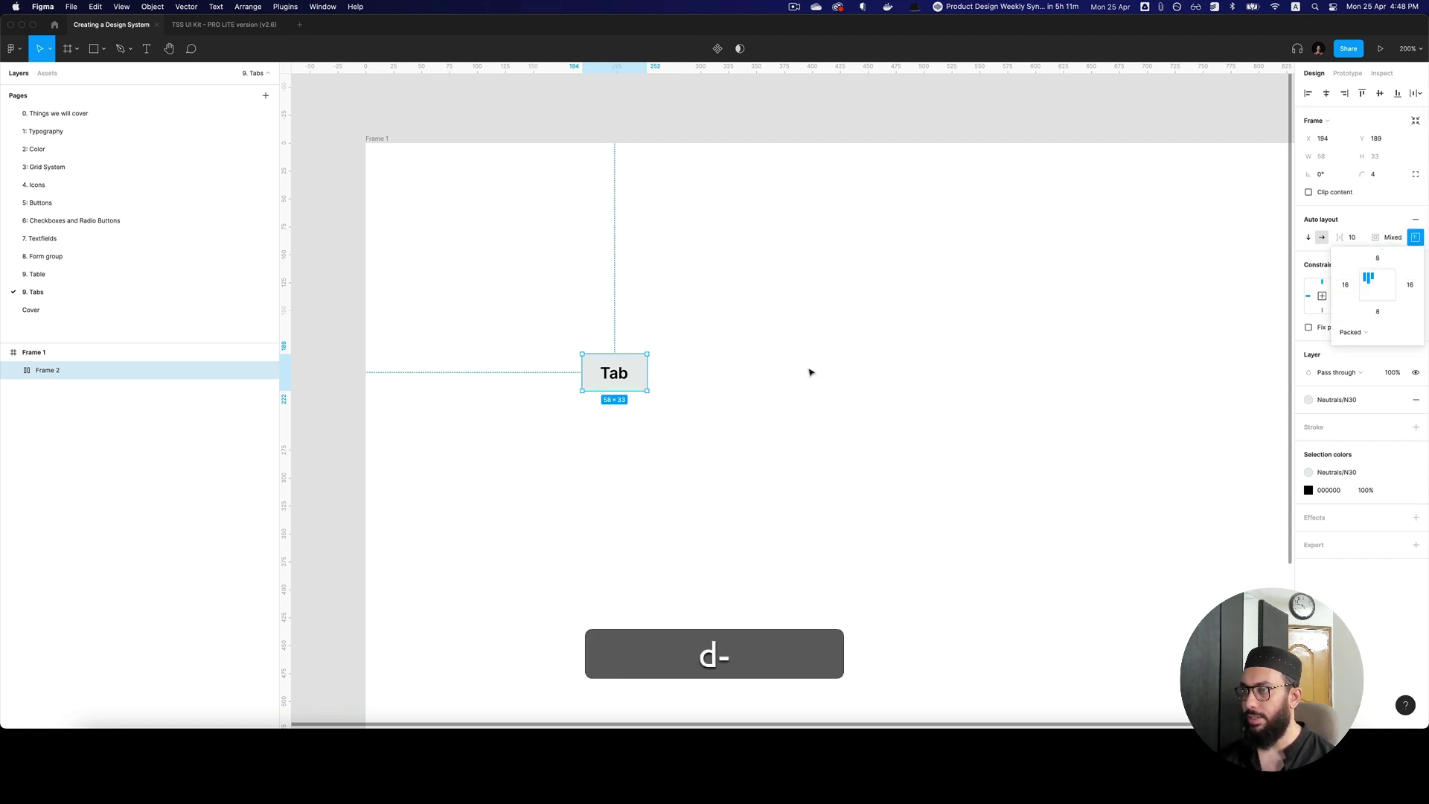
click(810, 372)
click(603, 371)
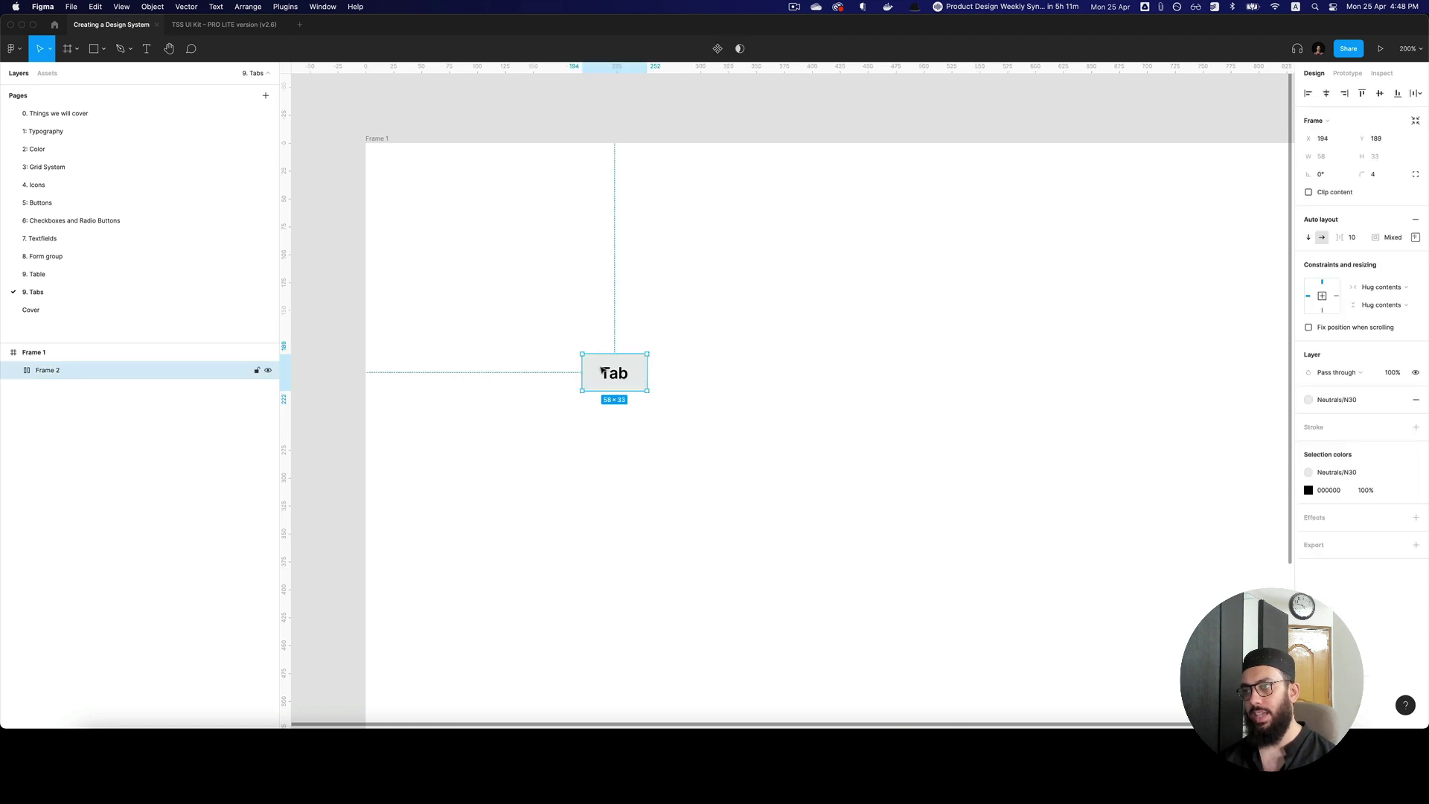
drag(603, 371, 539, 411)
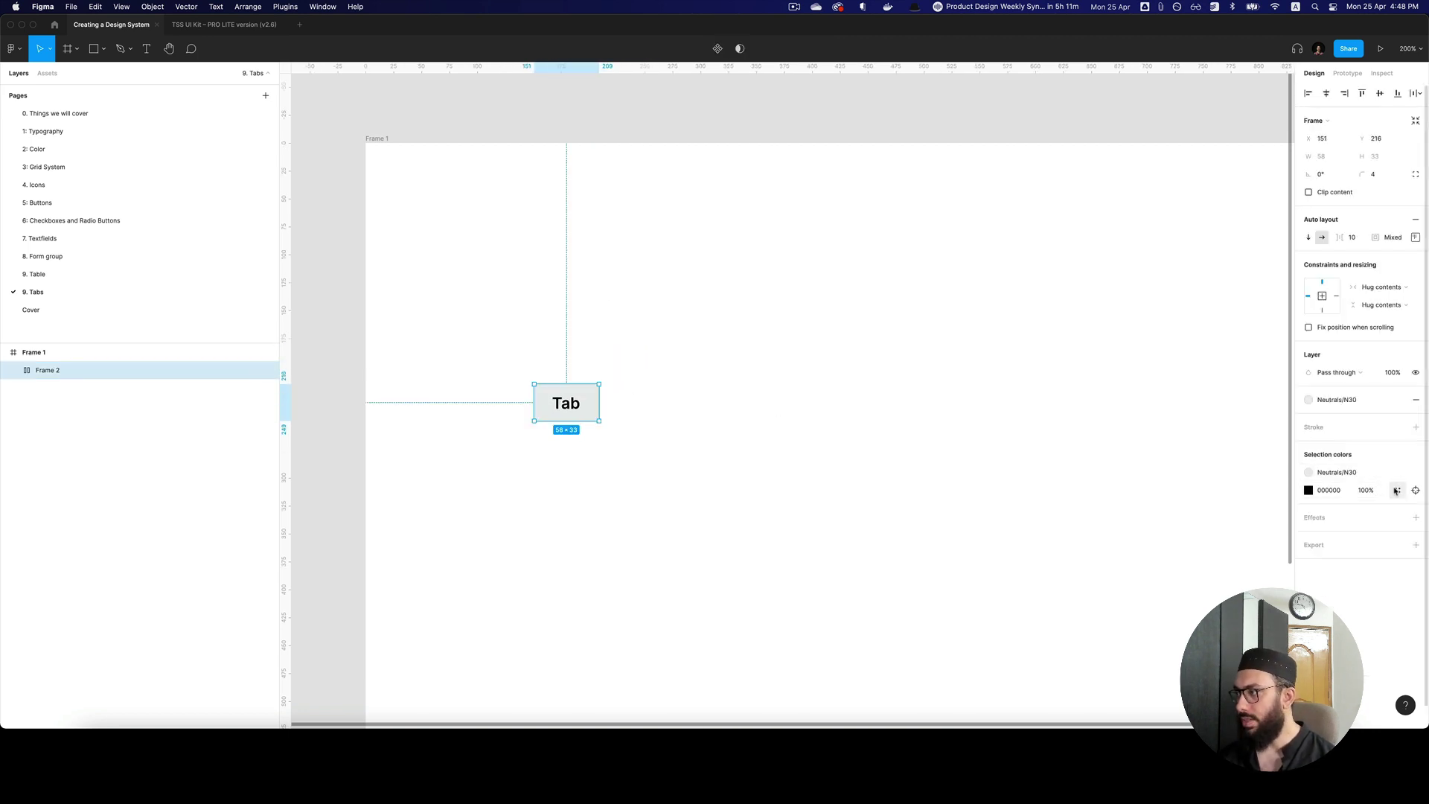
Step: Try the neutral color styles N60, N90 and N200 on the tab's label text
click(1397, 491)
scroll(1235, 588, down, 5)
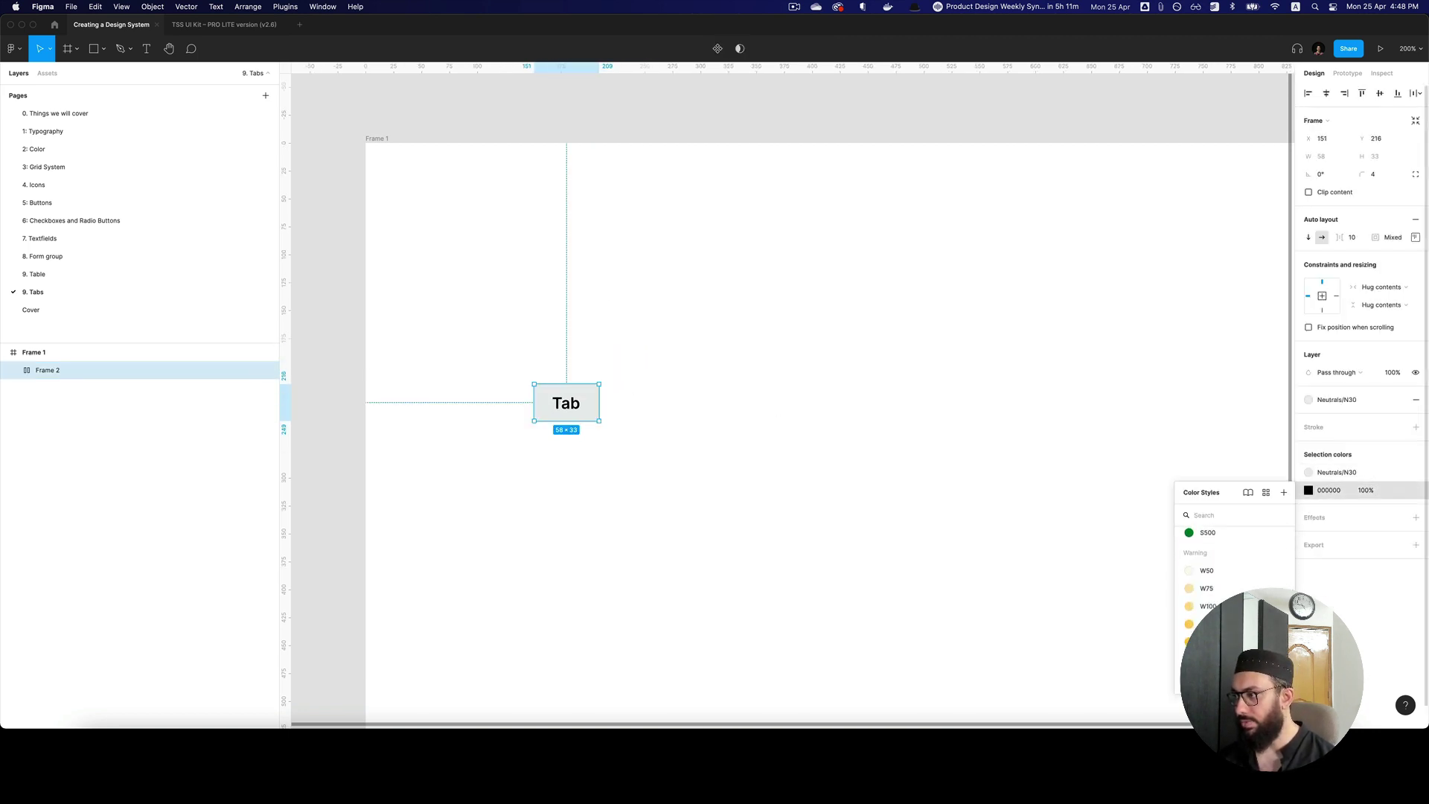
scroll(1220, 588, down, 10)
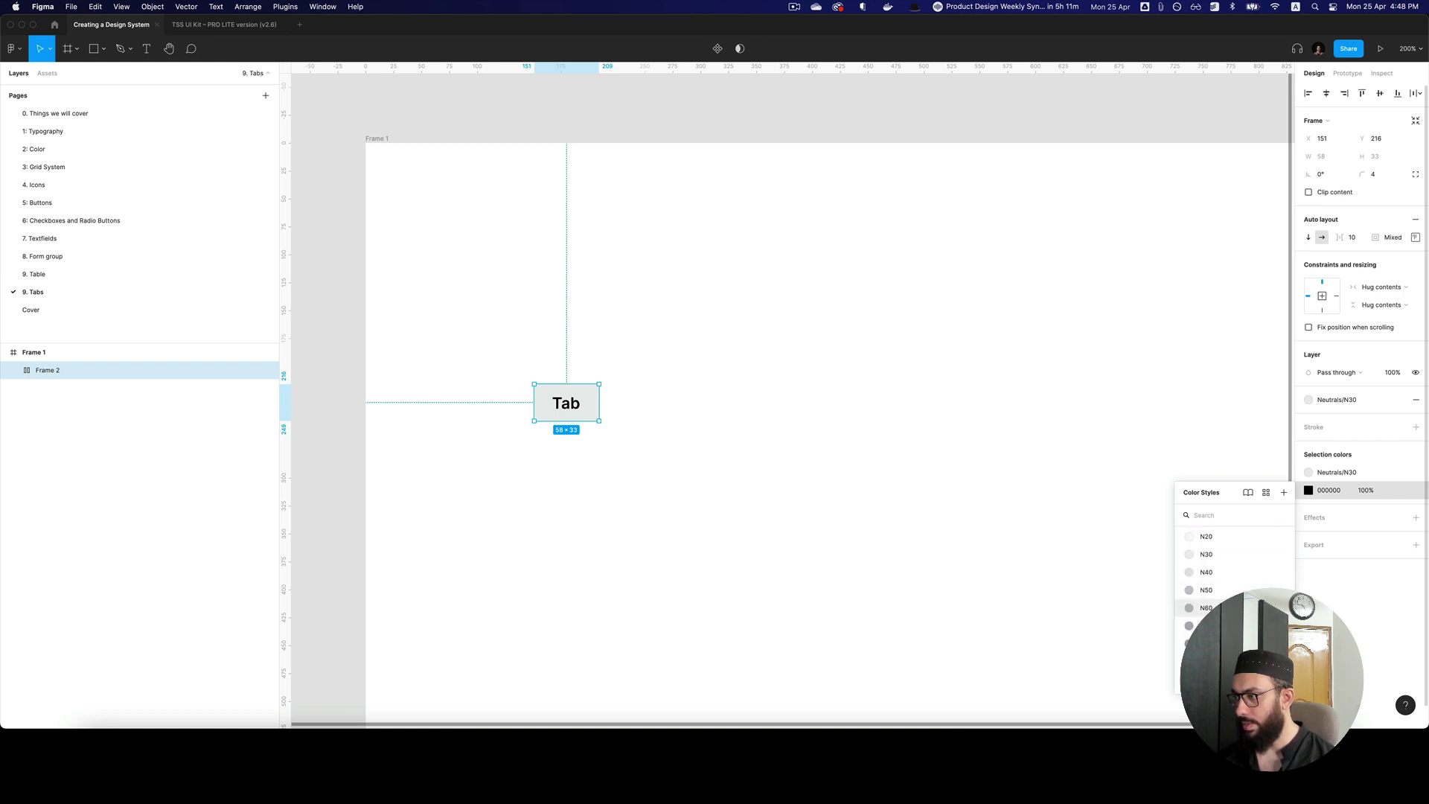
click(1204, 607)
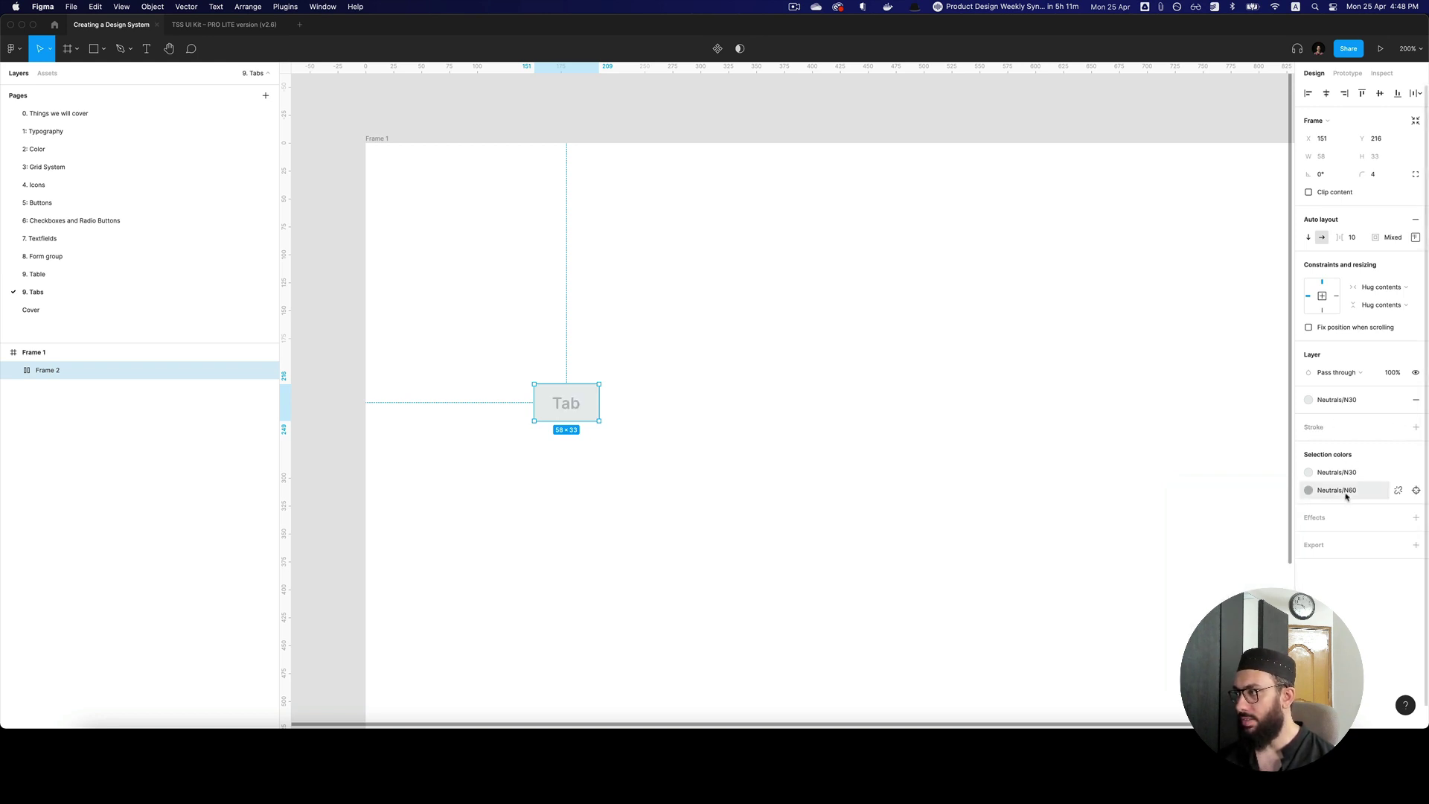
scroll(1222, 576, down, 2)
click(1212, 626)
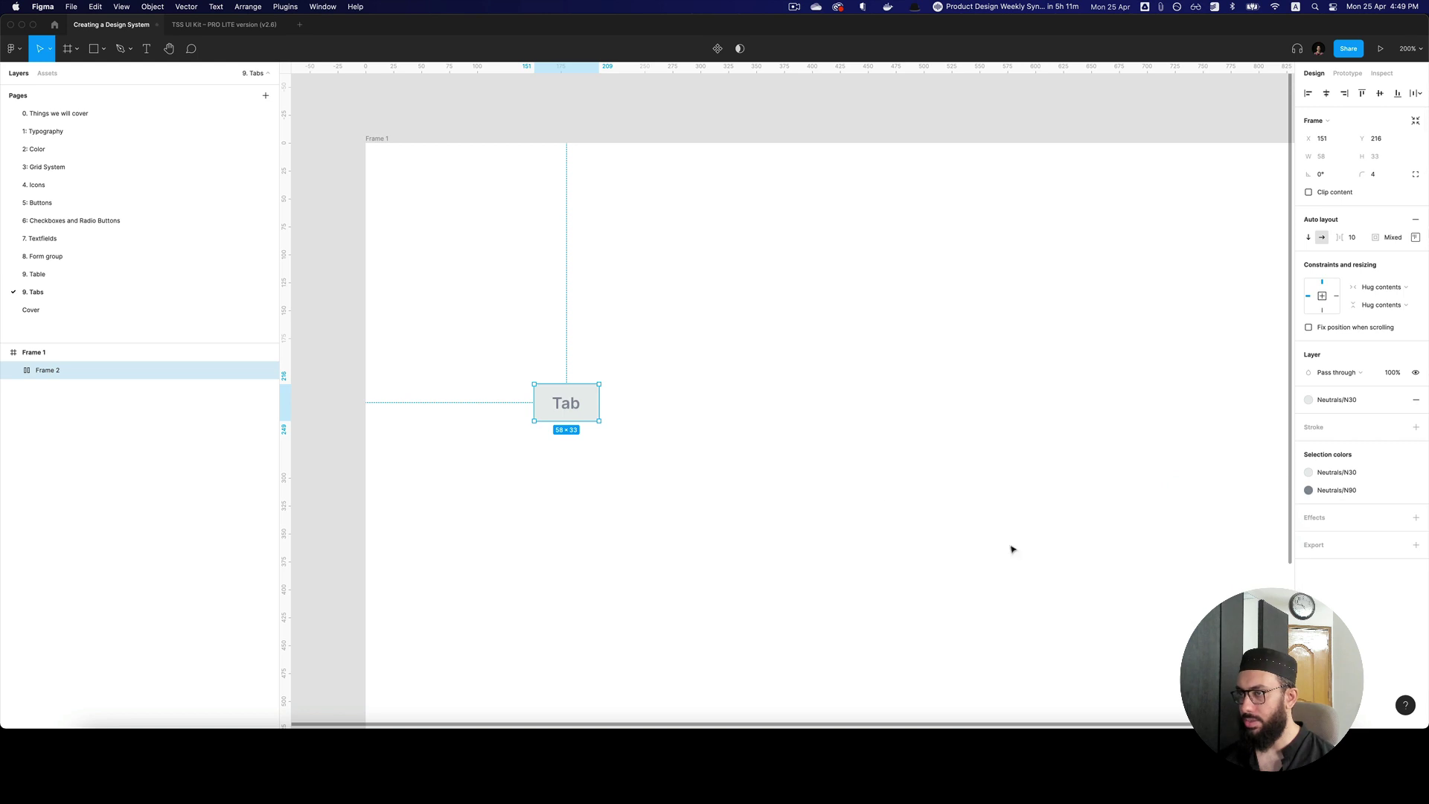
click(1335, 492)
scroll(1228, 592, down, 1)
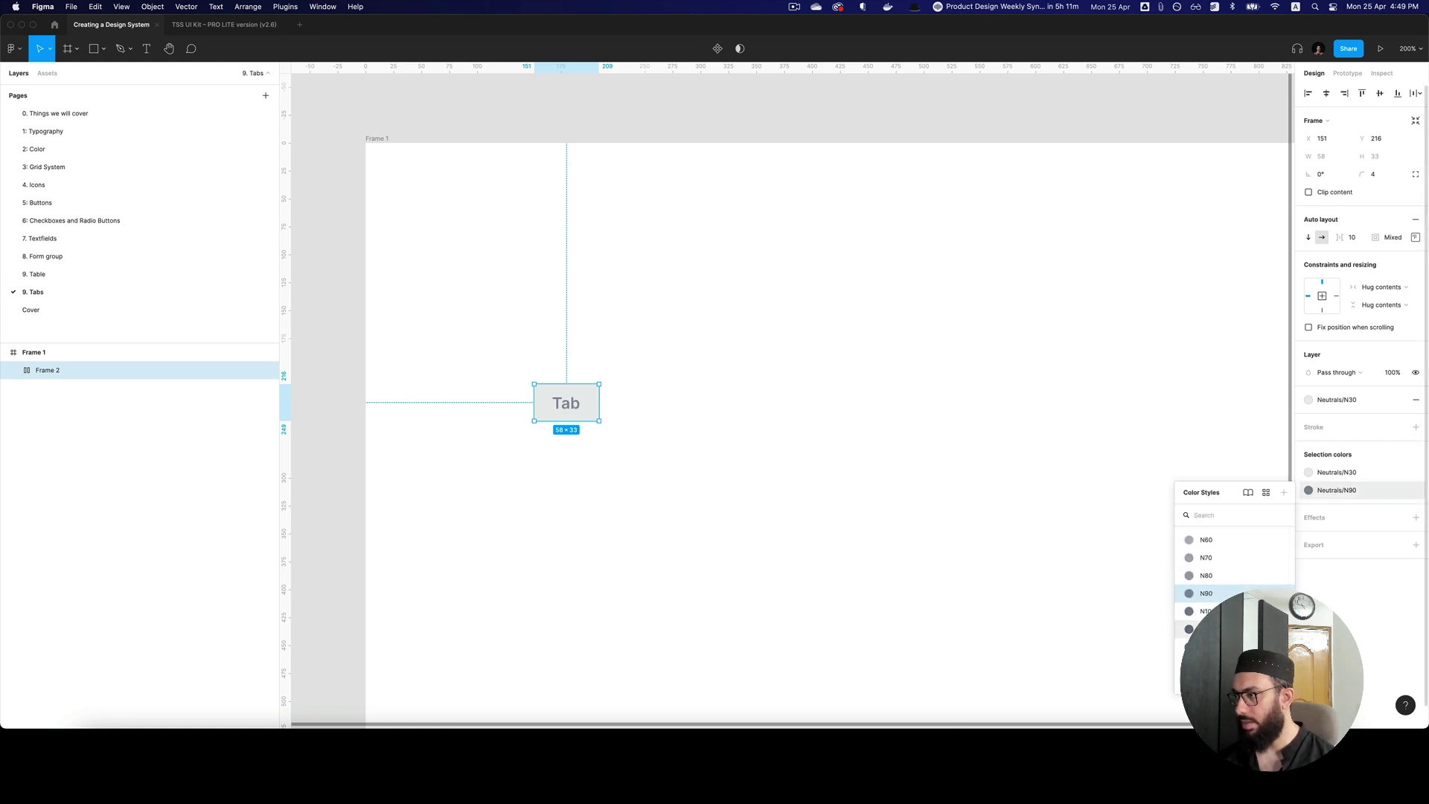
click(1212, 628)
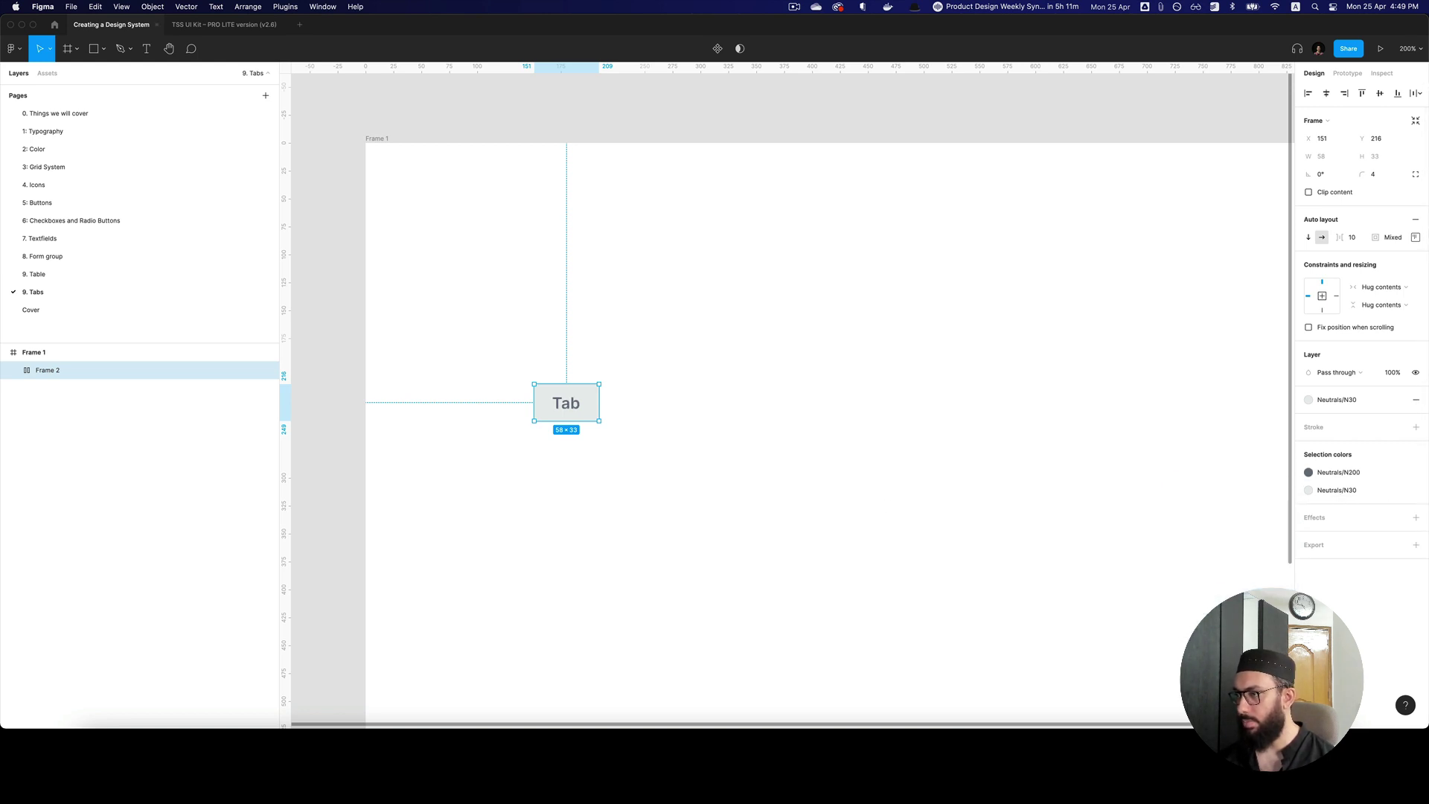
Step: Change the color of the tab's label text to the Neutrals/N300 style
click(1359, 475)
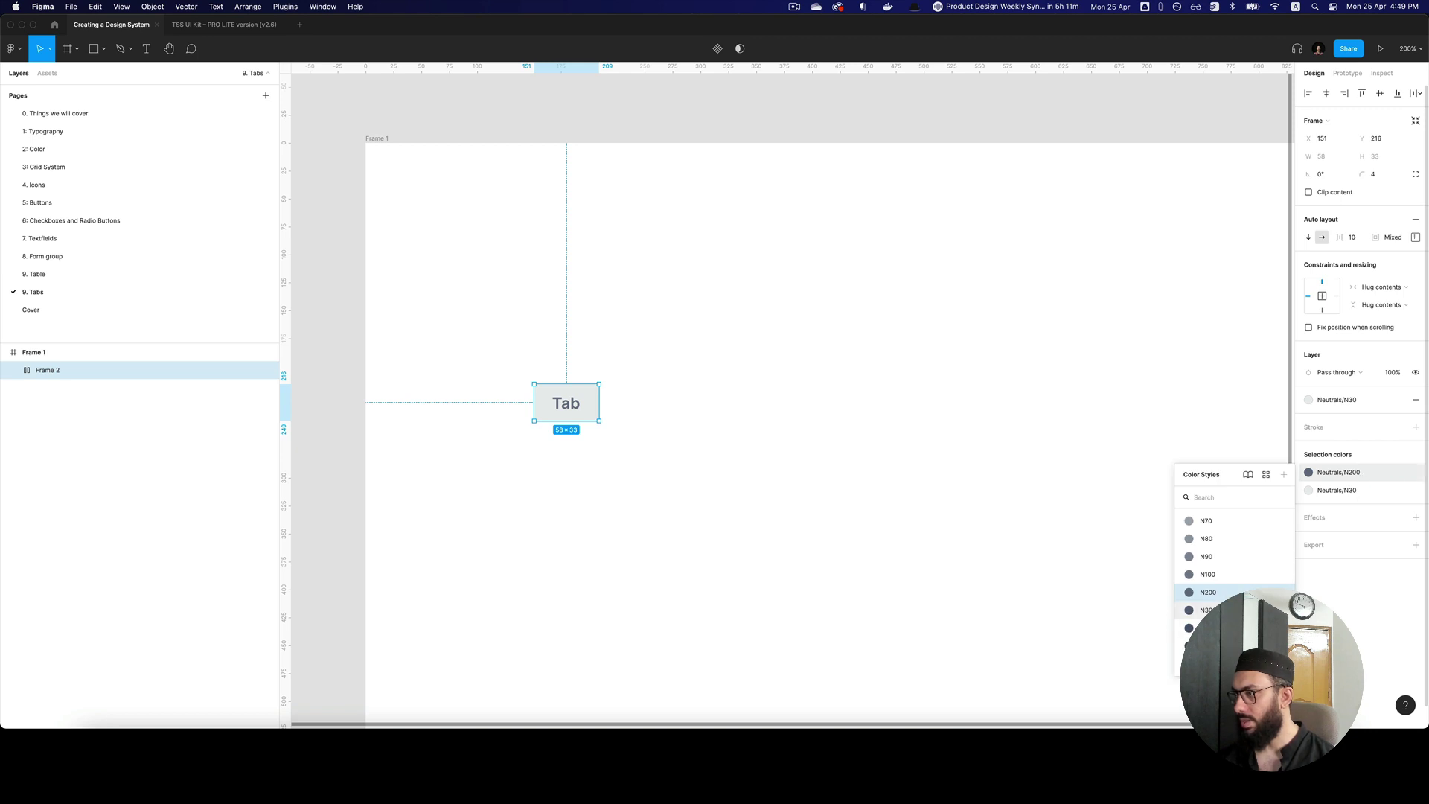
click(1212, 609)
click(852, 516)
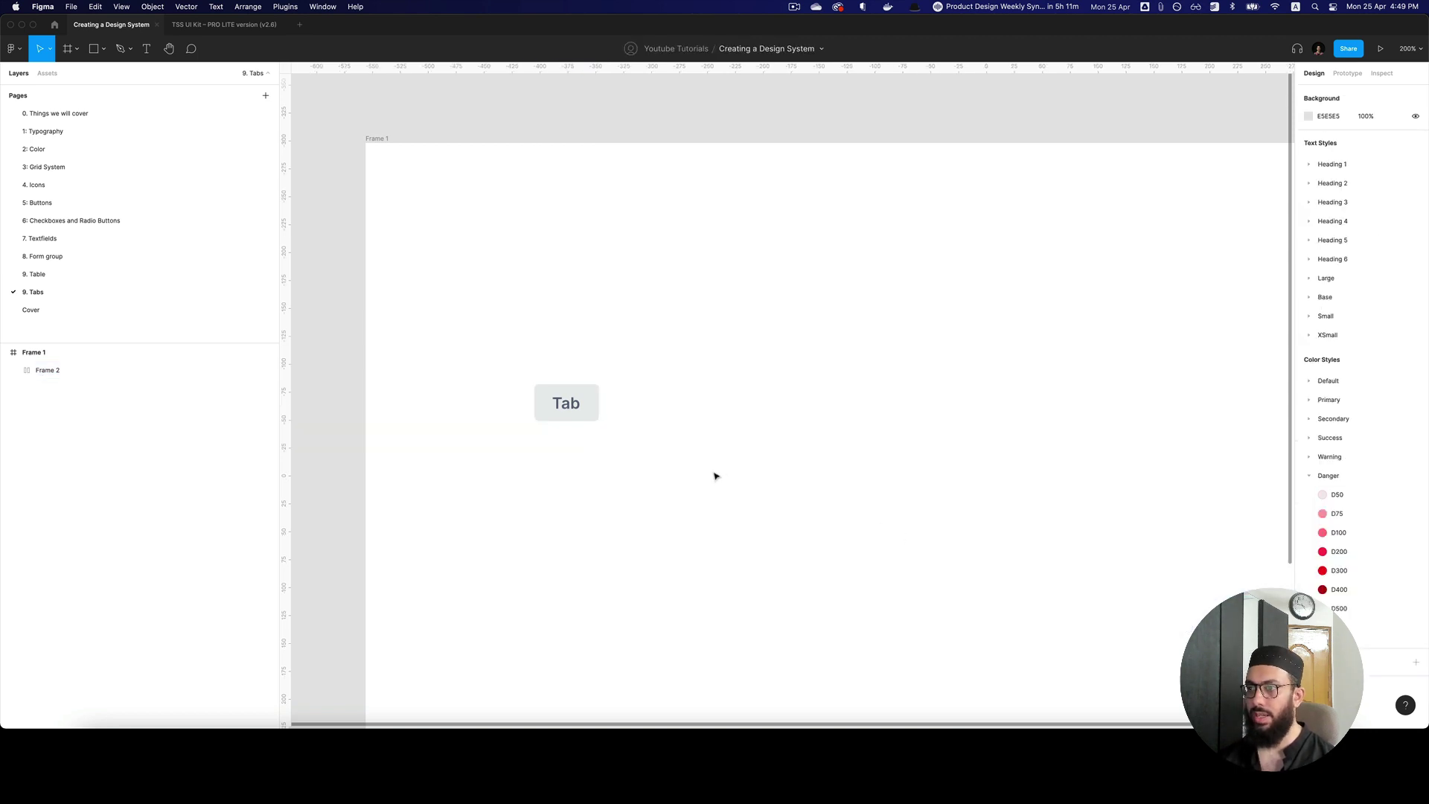
Step: Rename the tab's auto layout frame "Tab/Contained" and turn it into a component
click(577, 418)
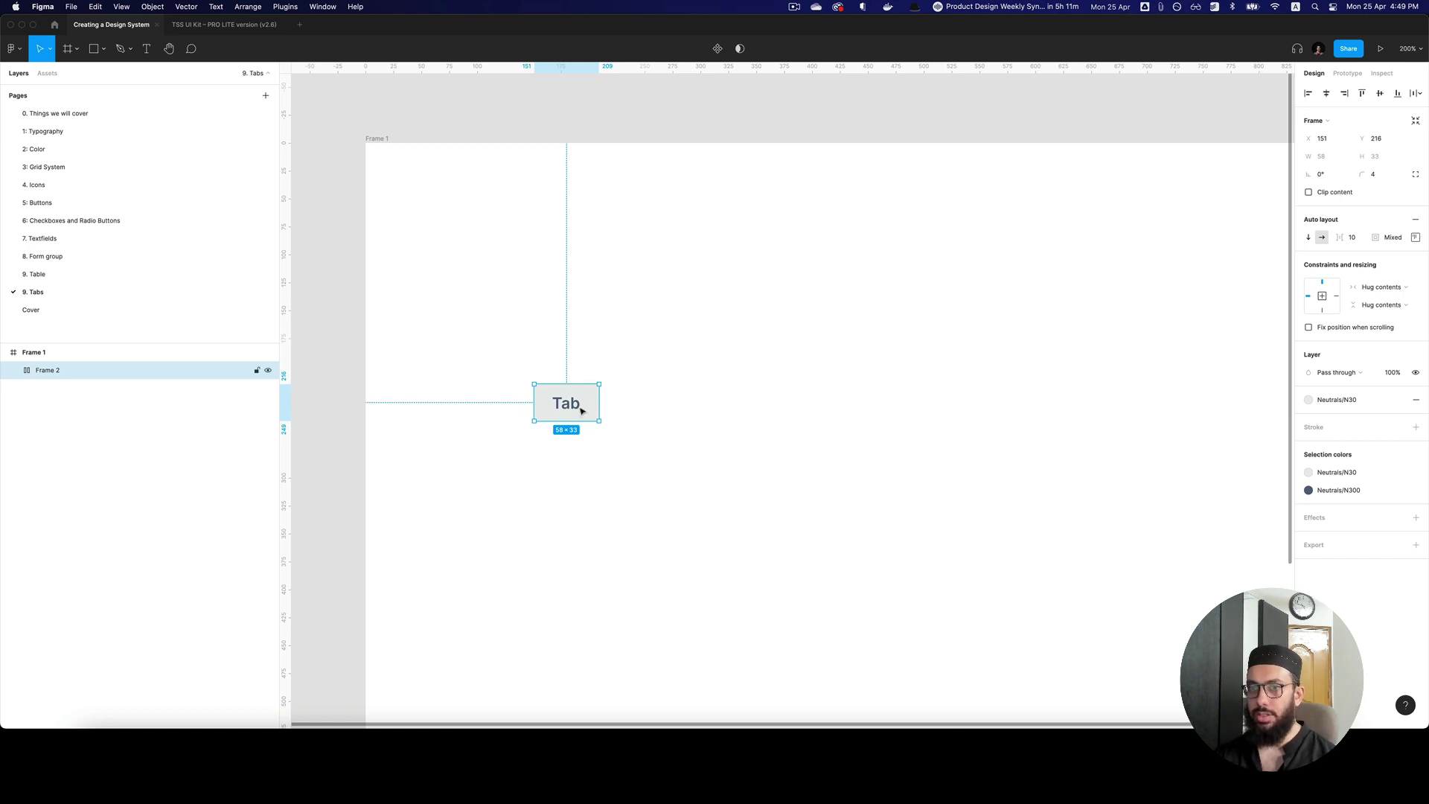
key(super+r)
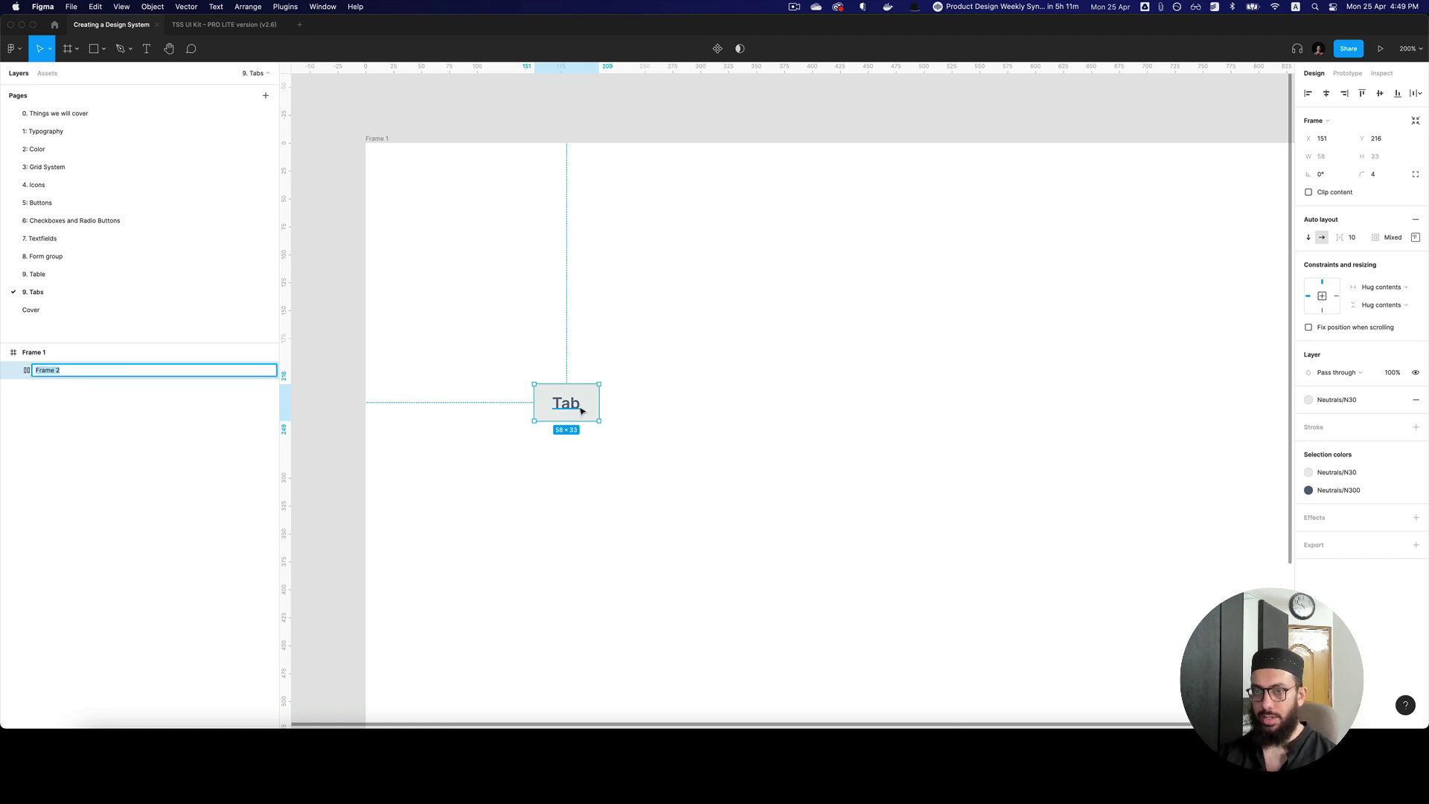
text(Tab)
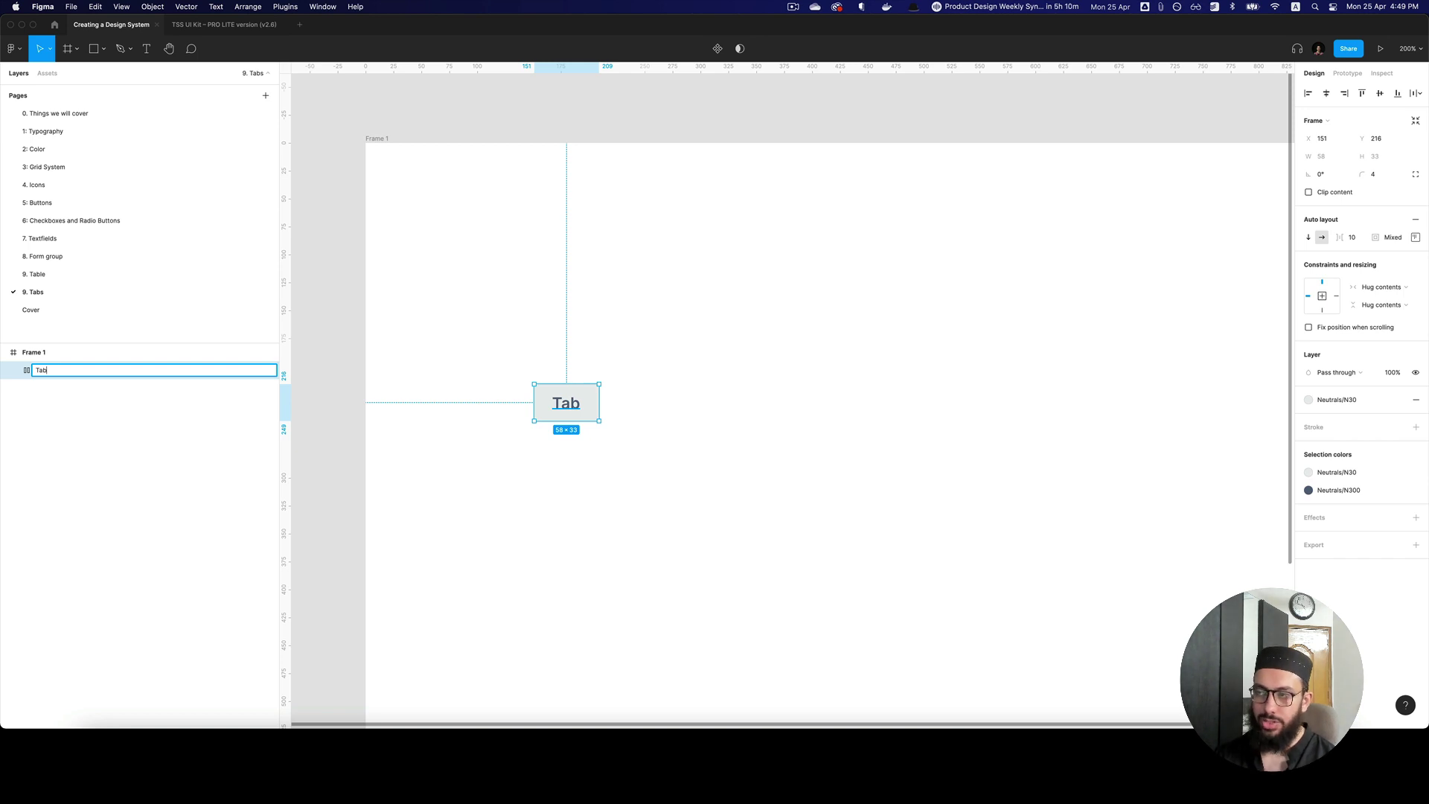
text(/Contained)
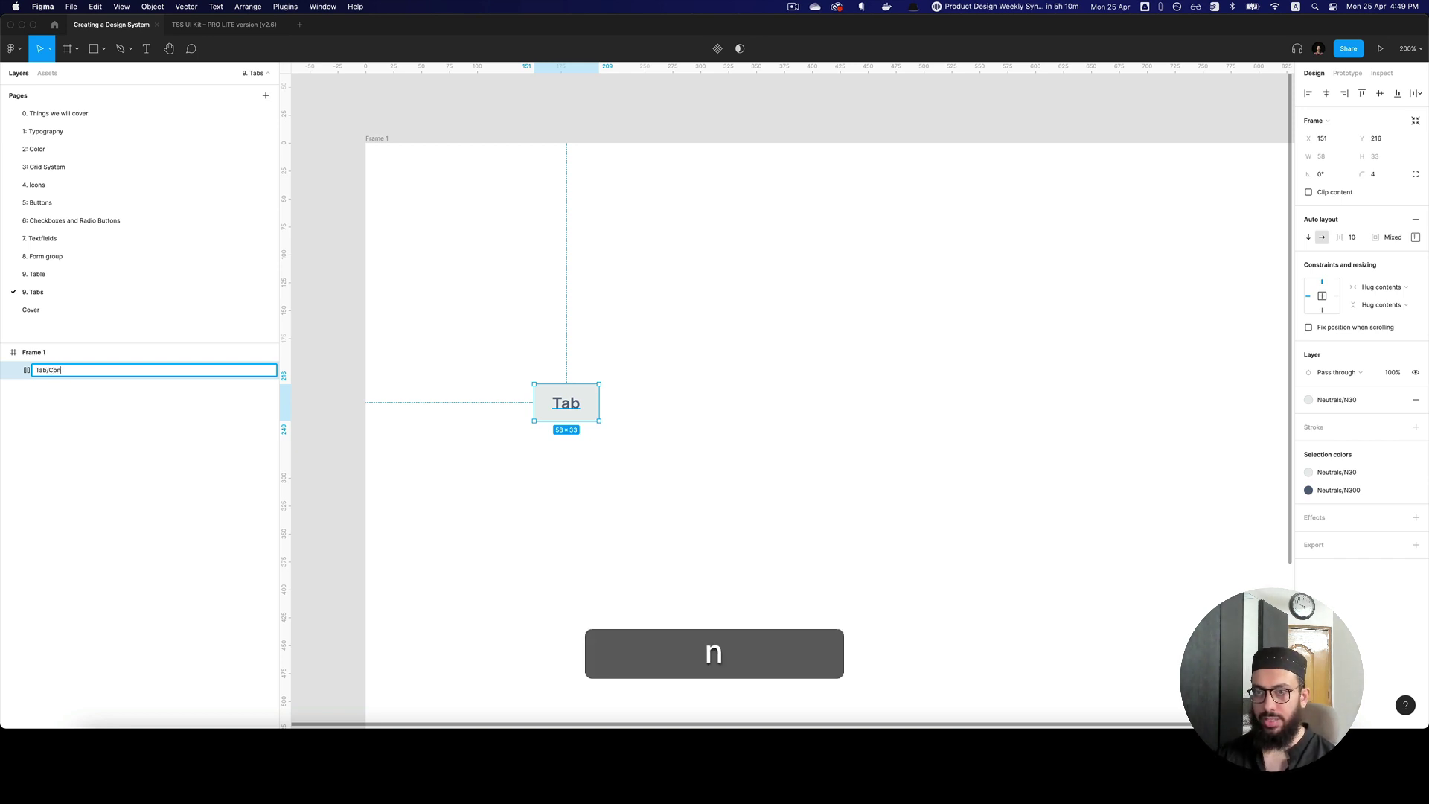
key(Return)
key(alt+super+k)
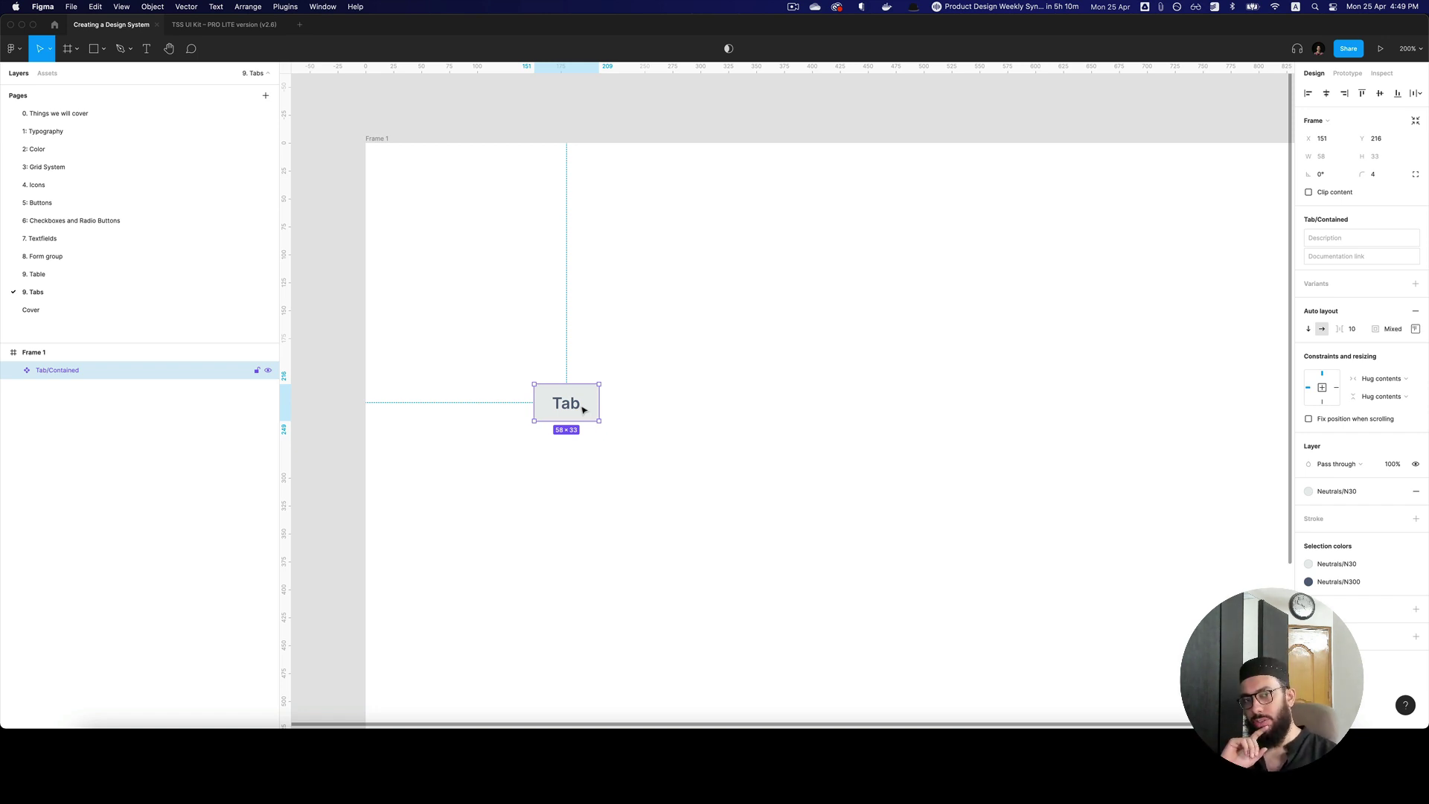
Step: Rename the tab component to "_Tab Base Structure/Contained"
key(super+r)
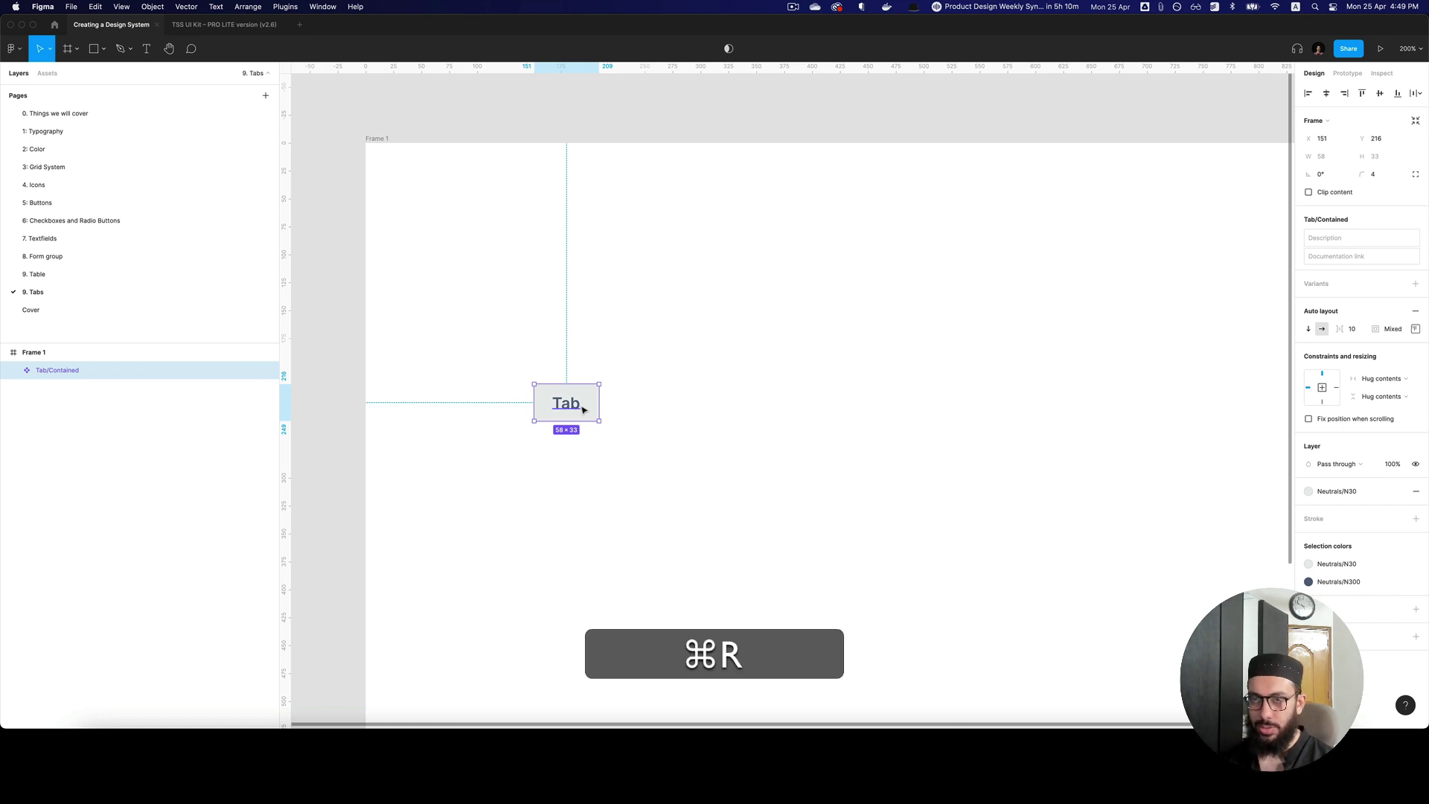
key(Left)
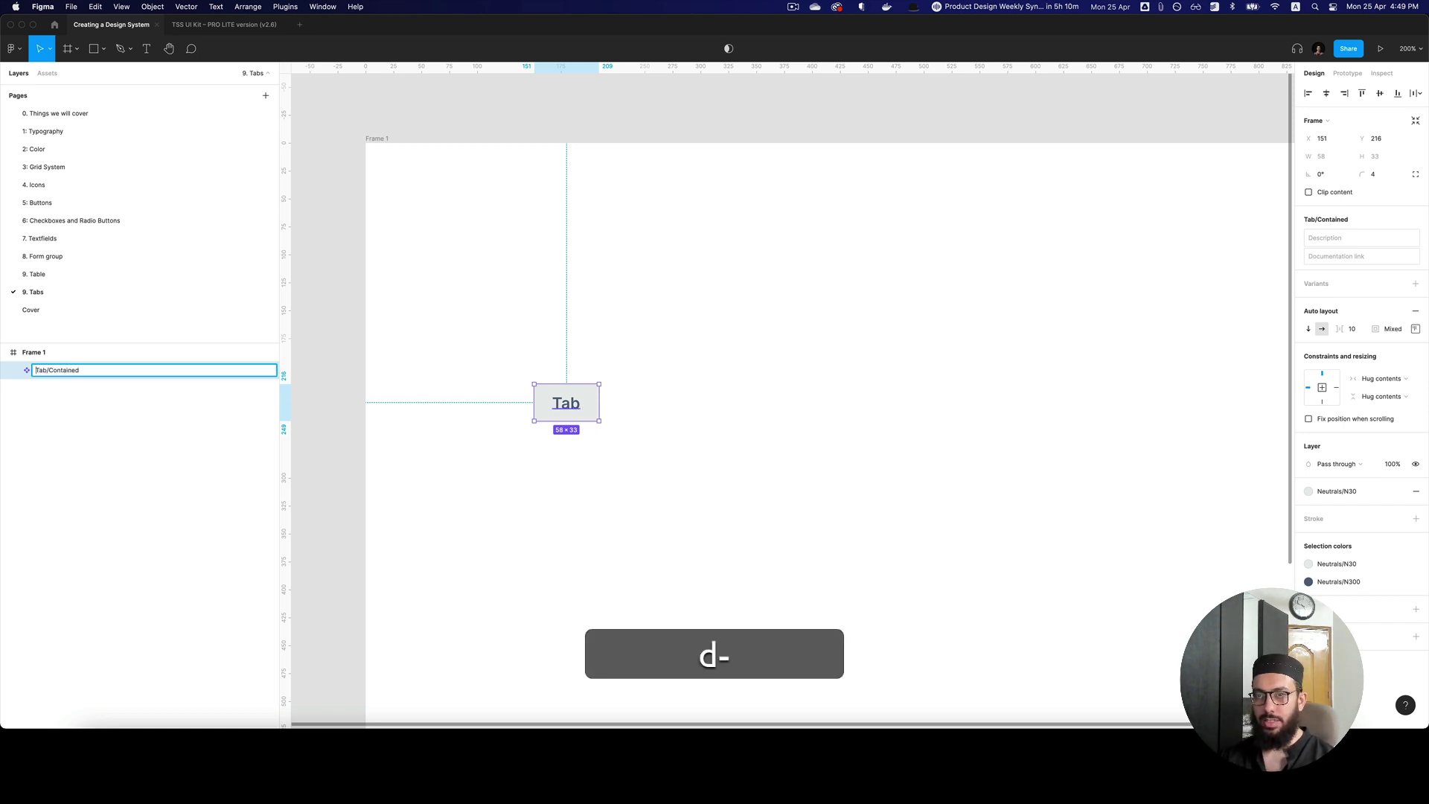
key(alt+Right)
text(Base S)
text(tructure)
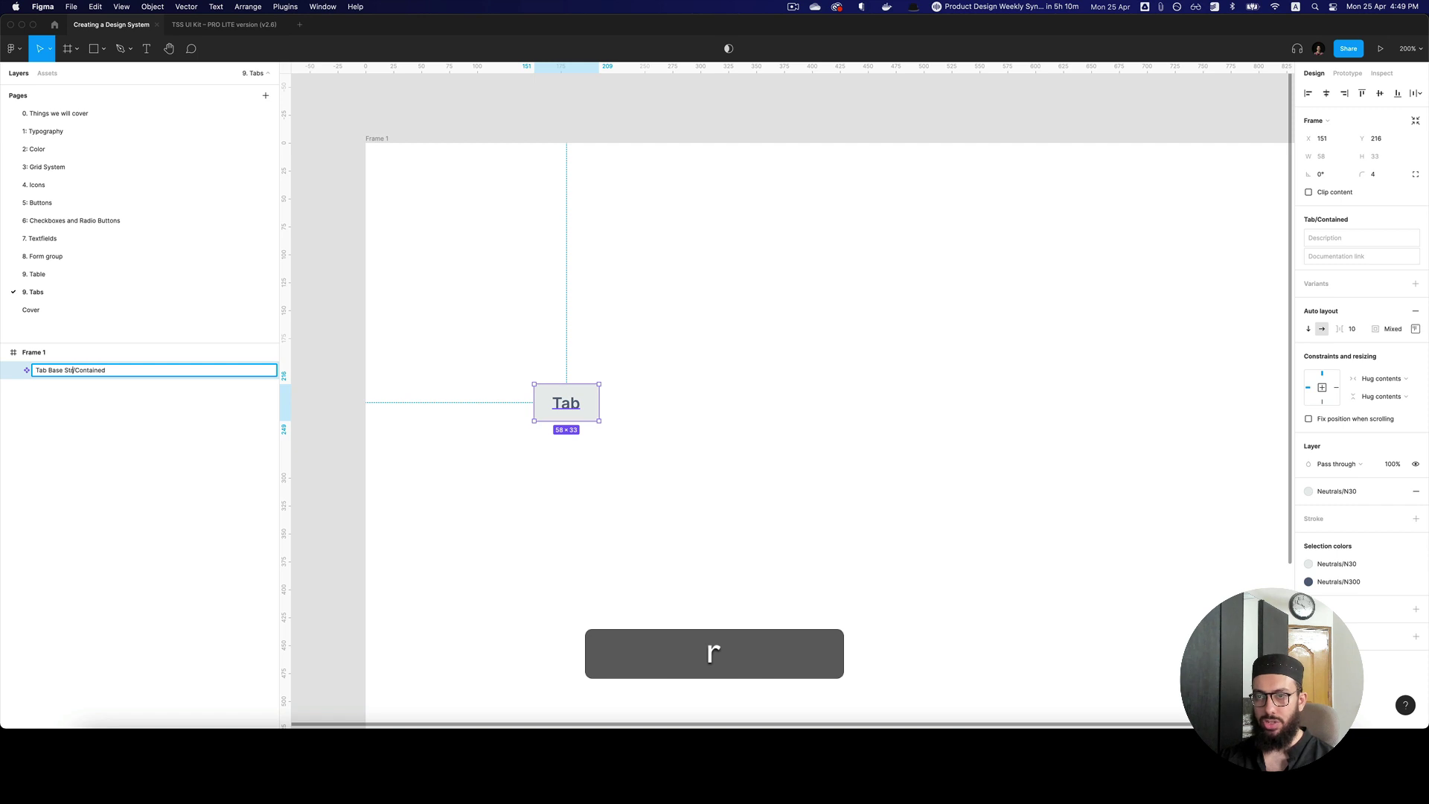
key(super+Left)
text(_)
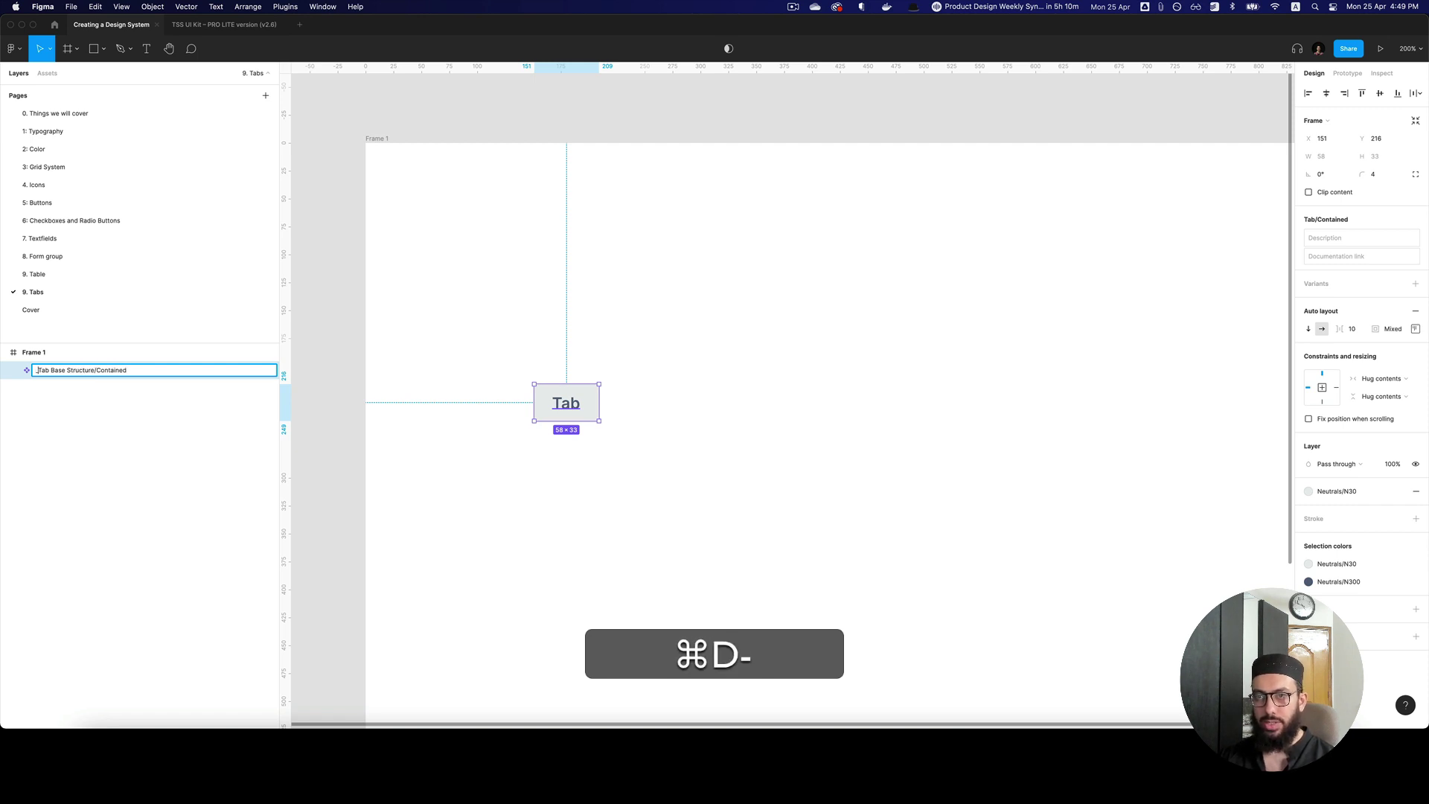
key(Return)
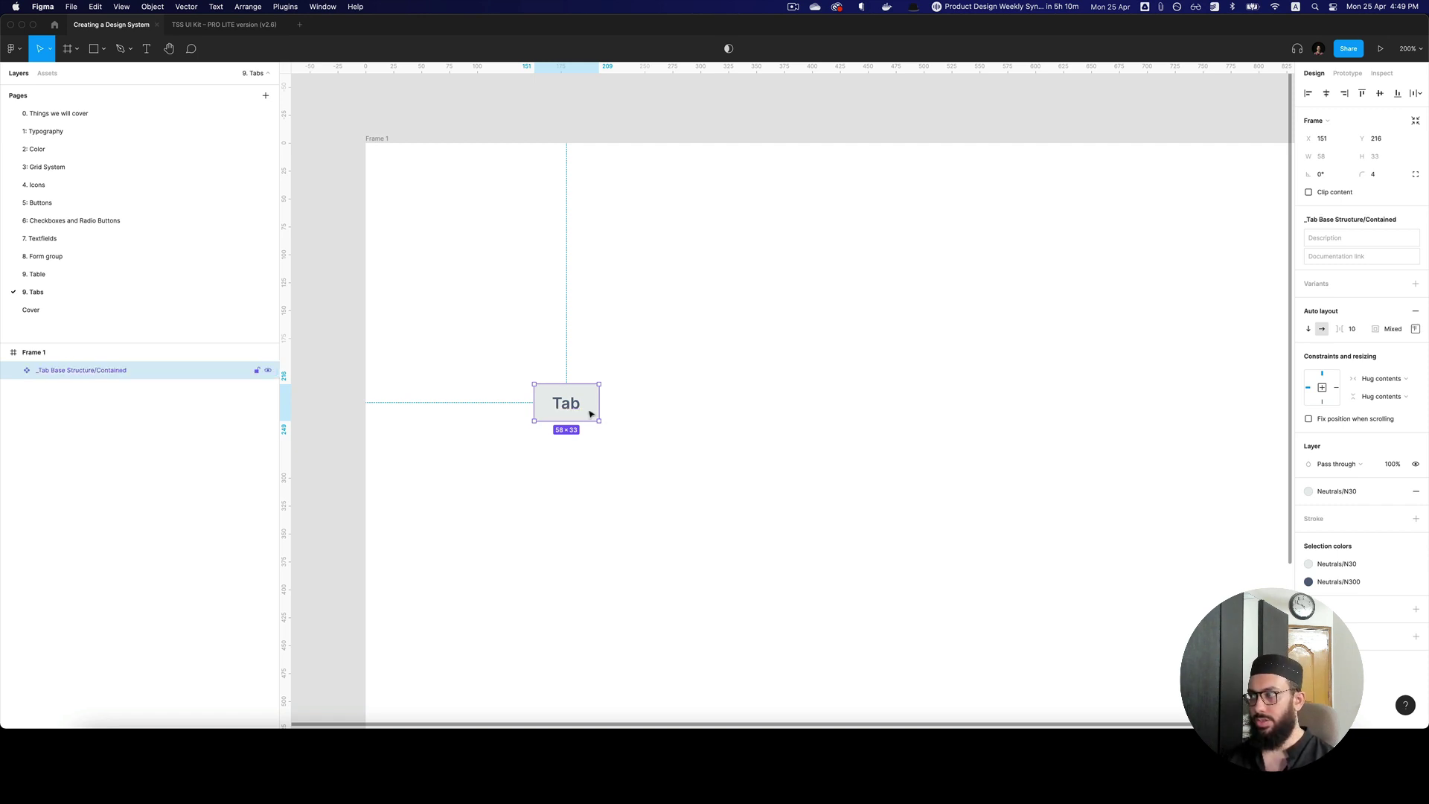
Step: Move the contained tab component to about X 150, Y 149 and draw a line-thin rectangle about 56 × 1 below it
drag(564, 407, 564, 334)
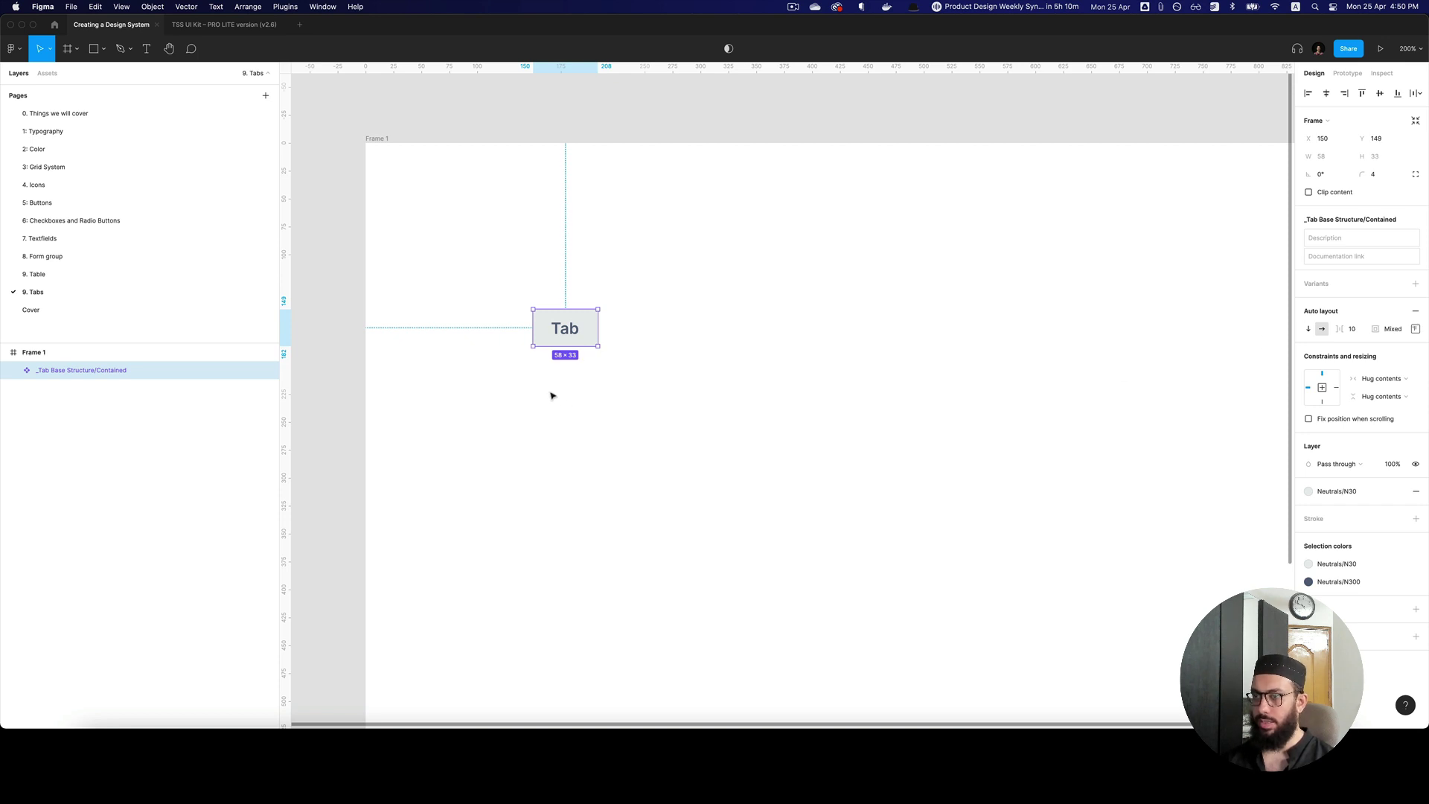
key(r)
drag(536, 412, 601, 415)
click(573, 399)
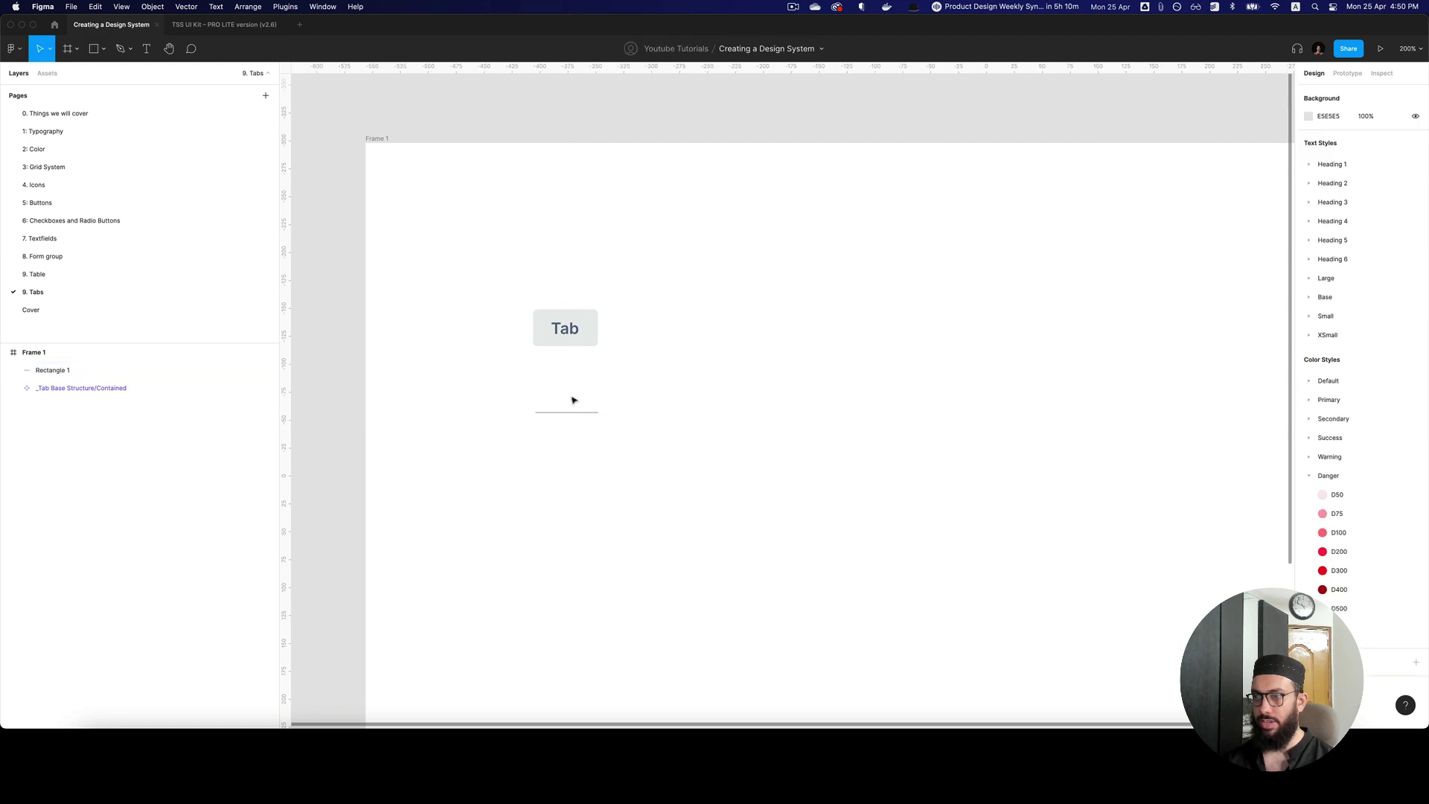
key(z)
click(573, 398)
click(569, 428)
drag(570, 429, 569, 429)
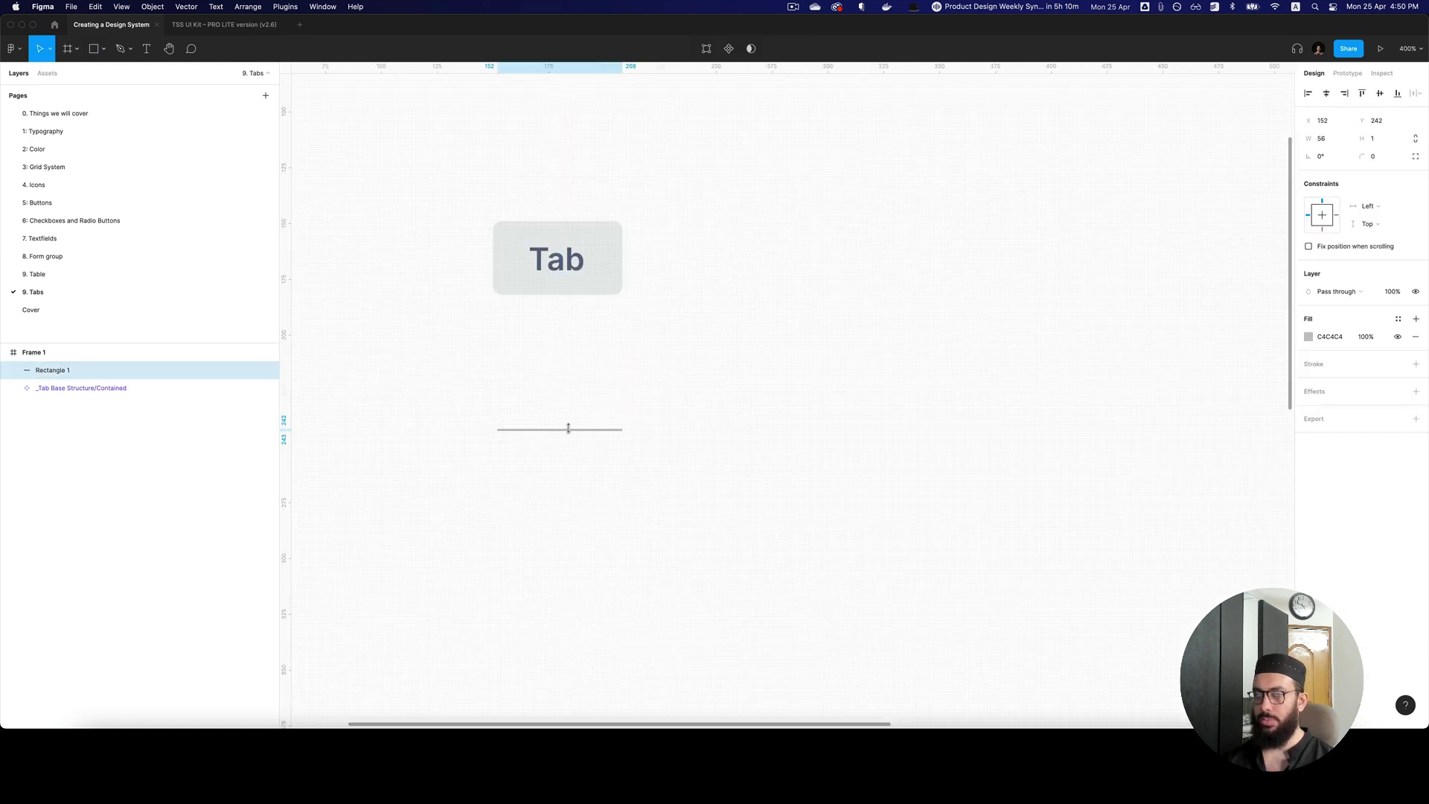
Step: Wrap the thin rectangle in an auto layout frame and apply the contained tab component's copied properties to that frame
super+click(558, 267)
key(super+c)
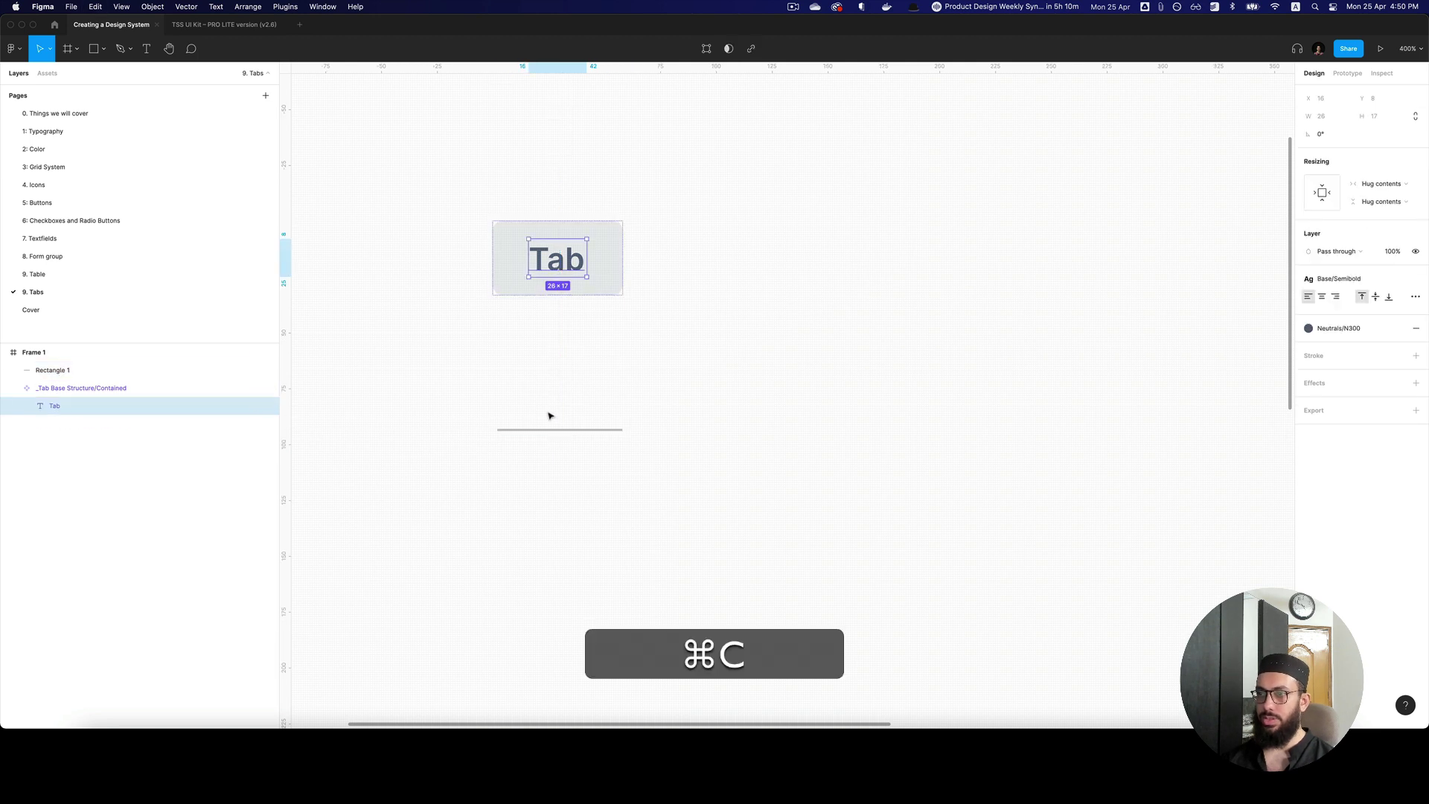
click(617, 351)
click(596, 270)
key(alt+super+c)
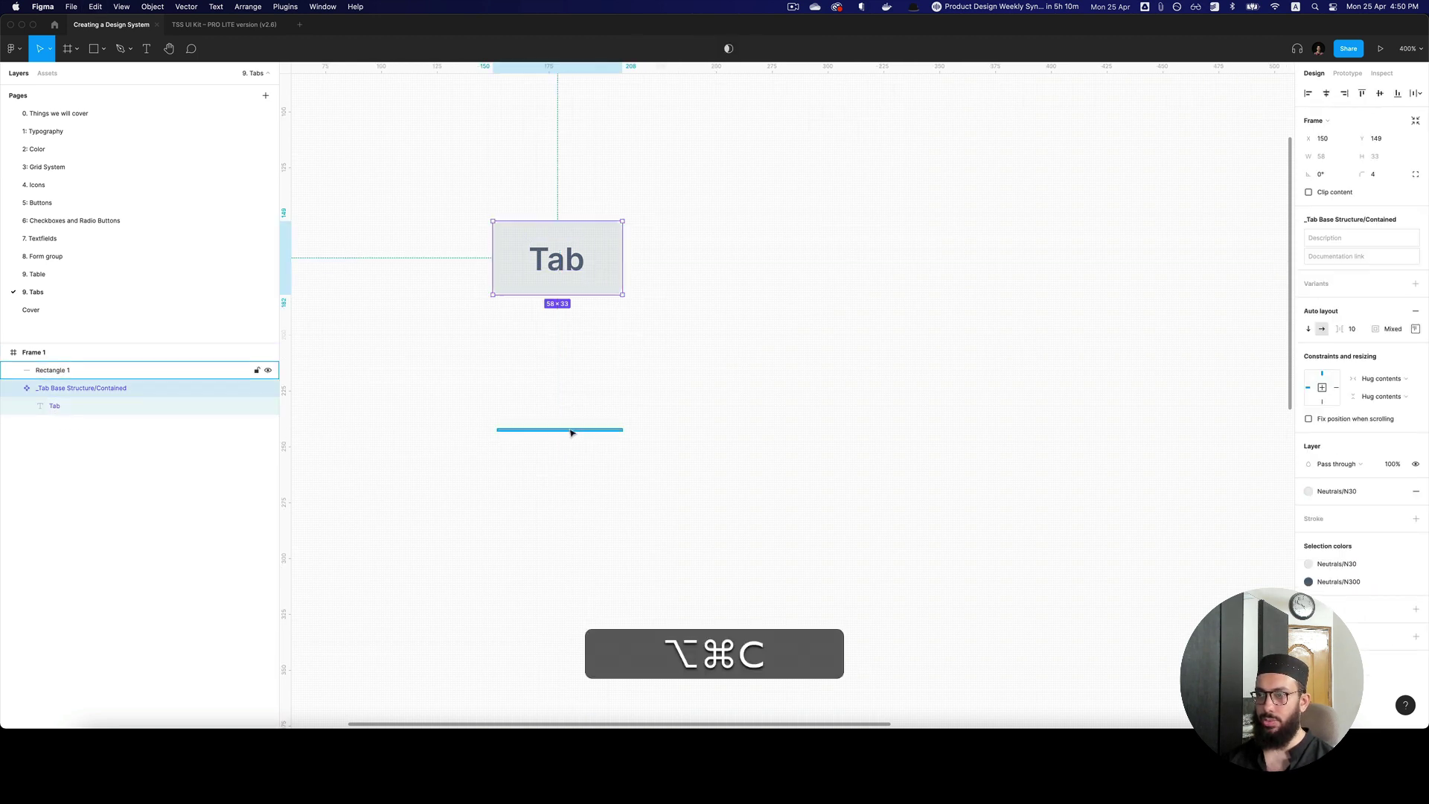
key(Escape)
click(569, 427)
key(shift+a)
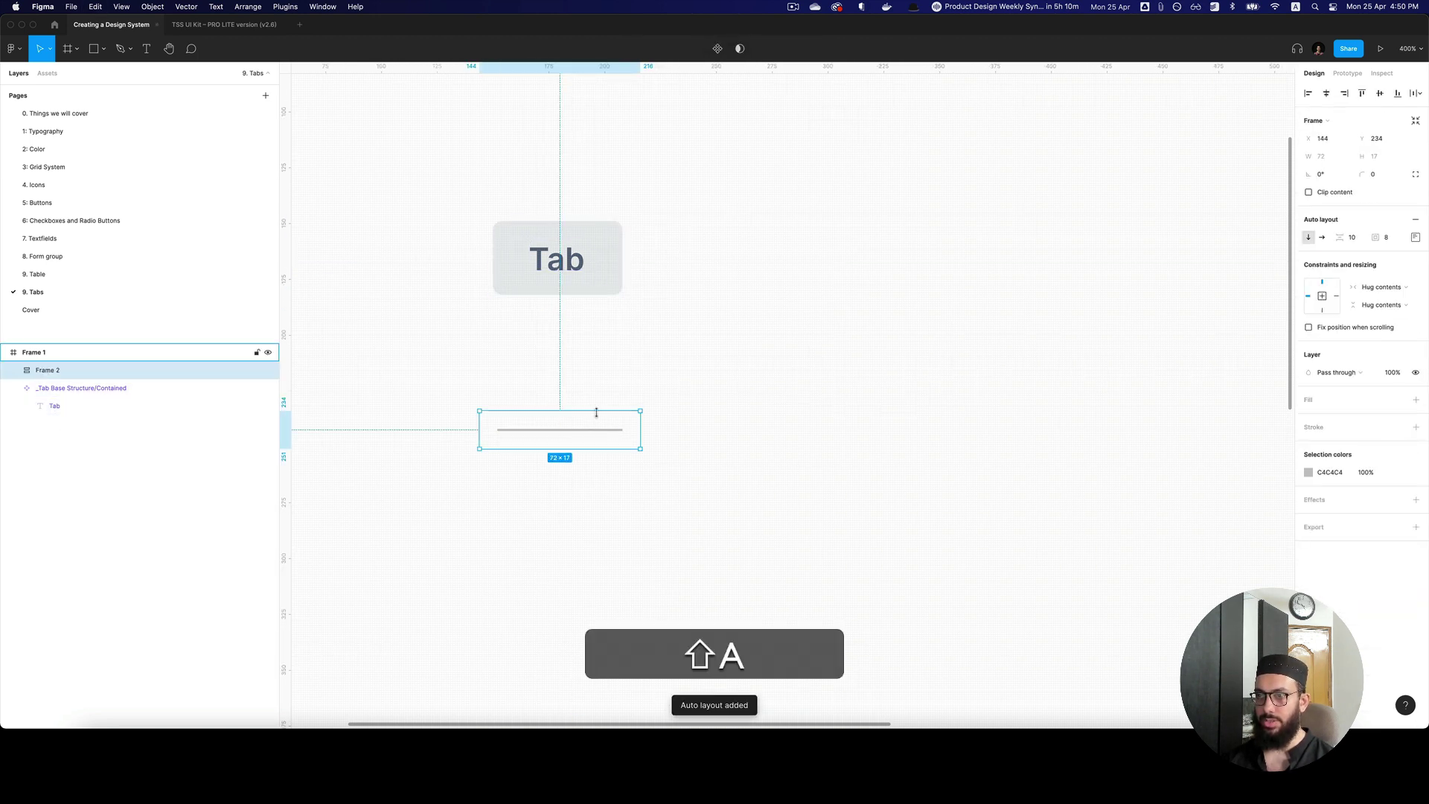
key(alt+super+v)
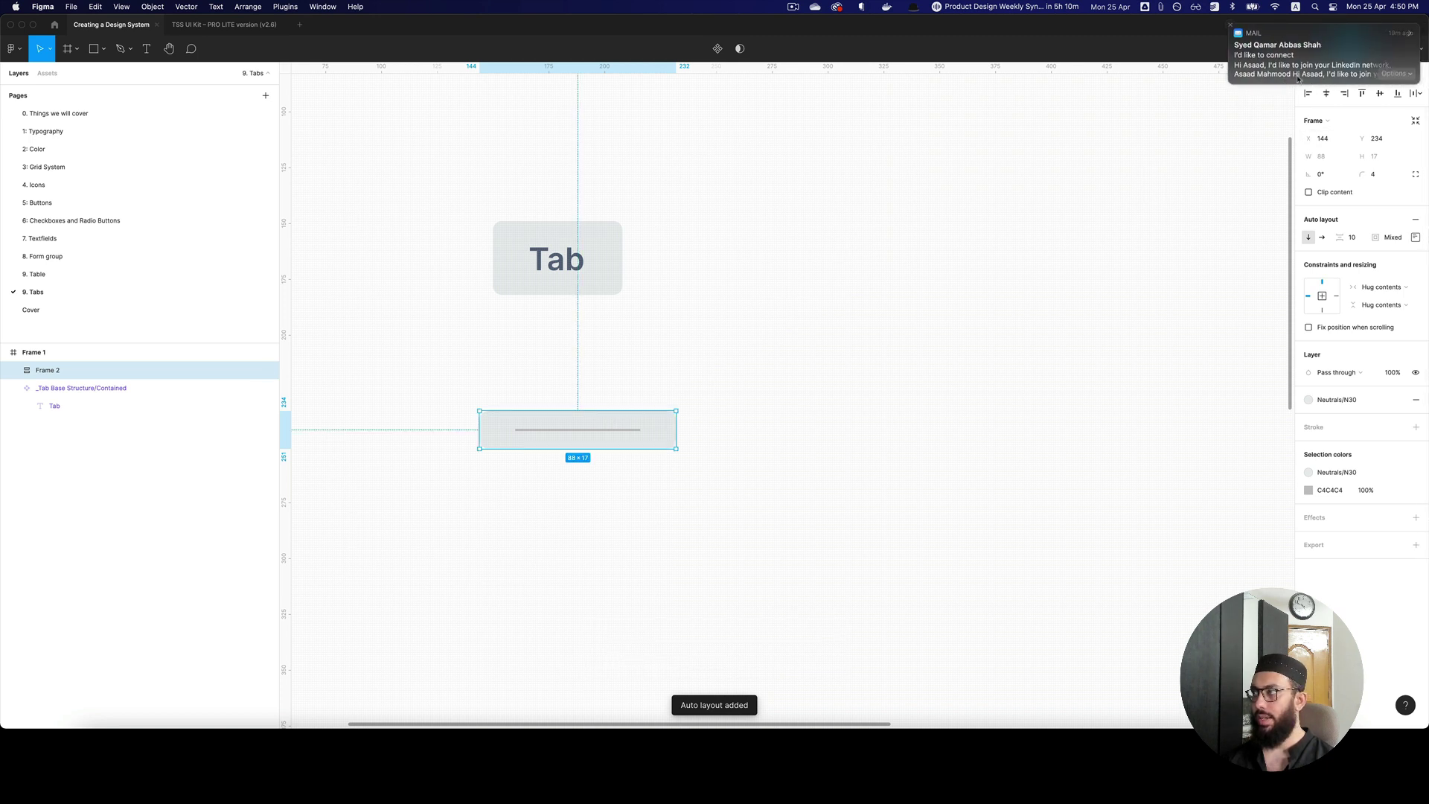
Step: Try an auto layout padding of 0 on the frame around the thin rectangle
click(1393, 237)
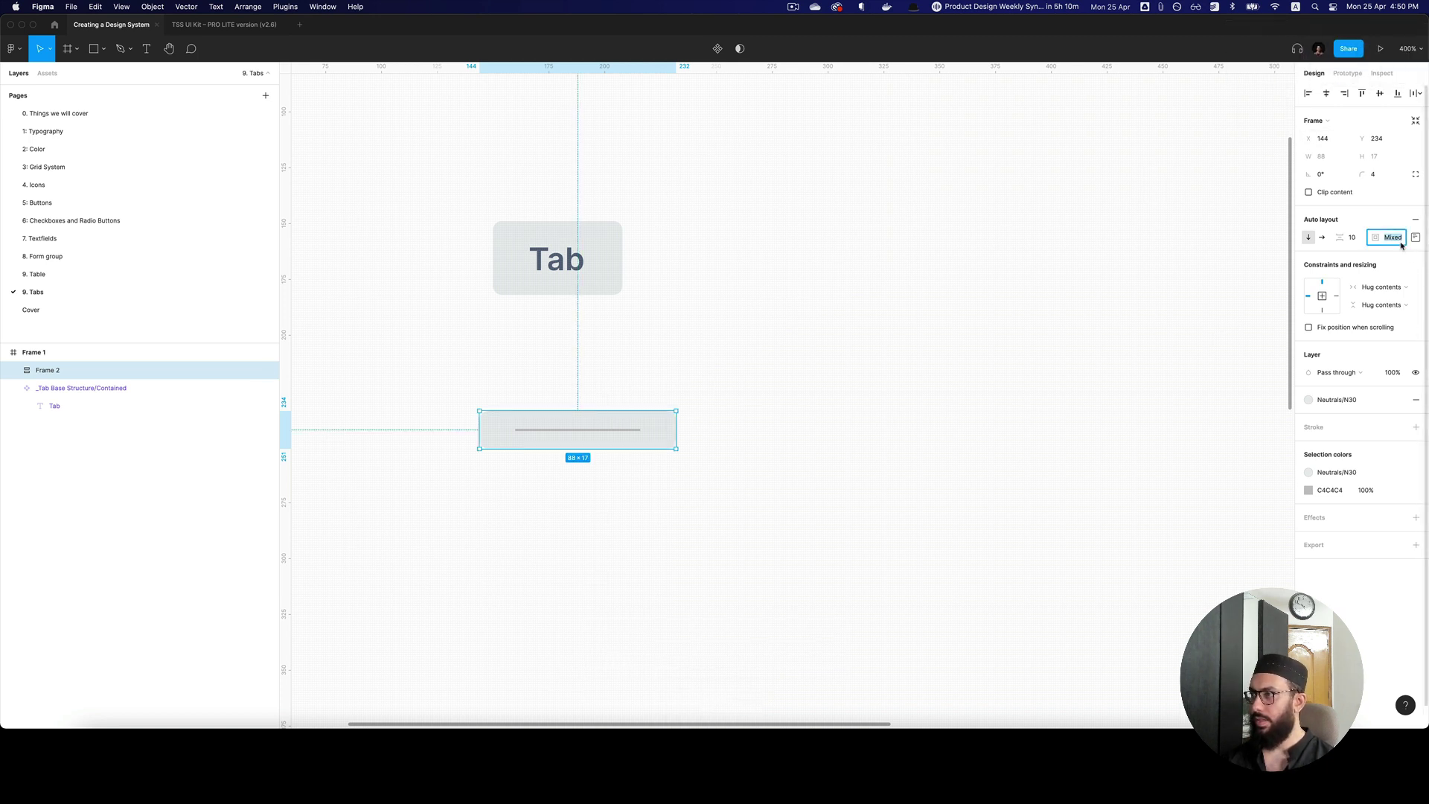
text(0)
key(Return)
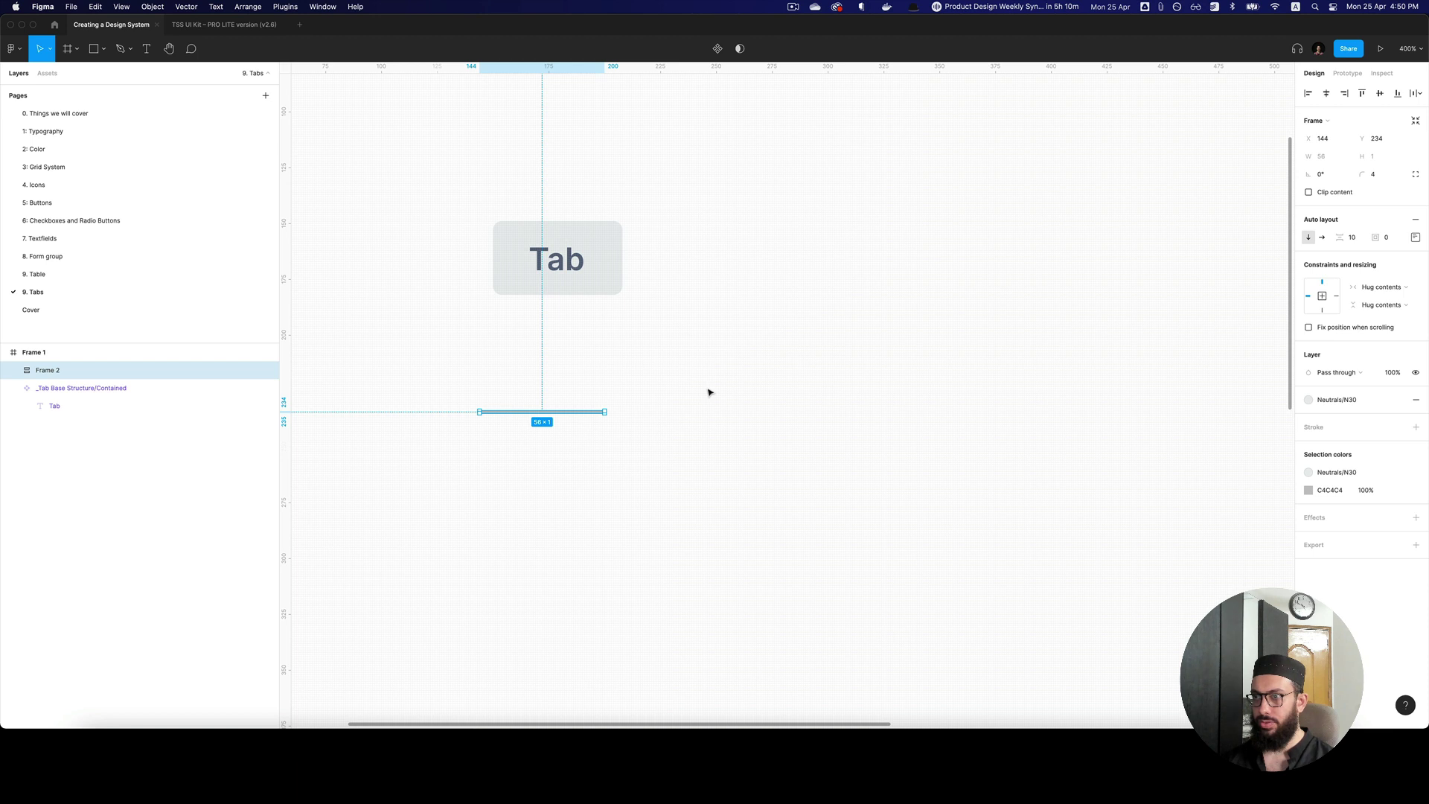
key(super+z)
Step: Copy the "Tab" text from the contained tab component into the auto layout frame holding the thin rectangle
key(t)
key(v)
double_click(565, 271)
key(super+c)
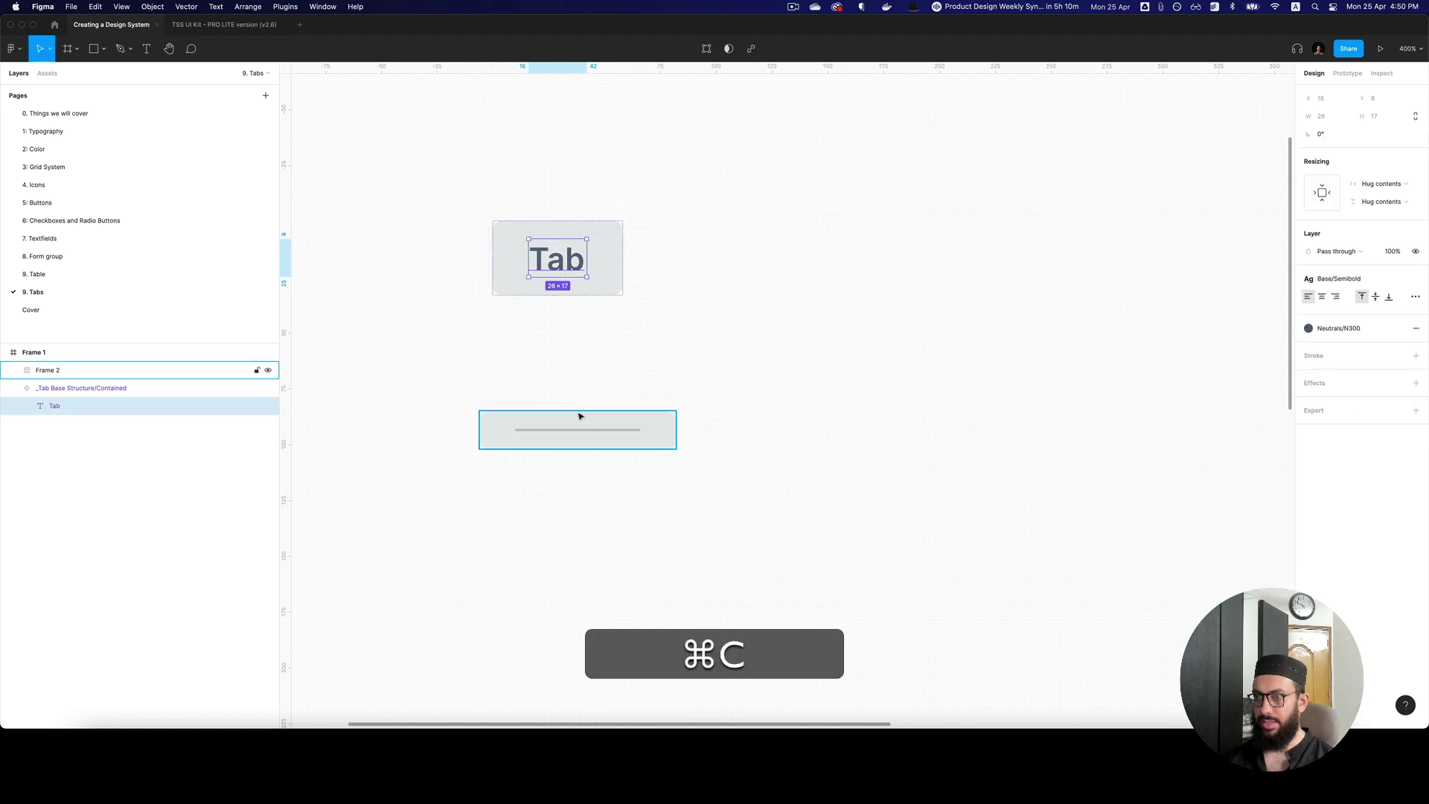
click(579, 416)
key(super+v)
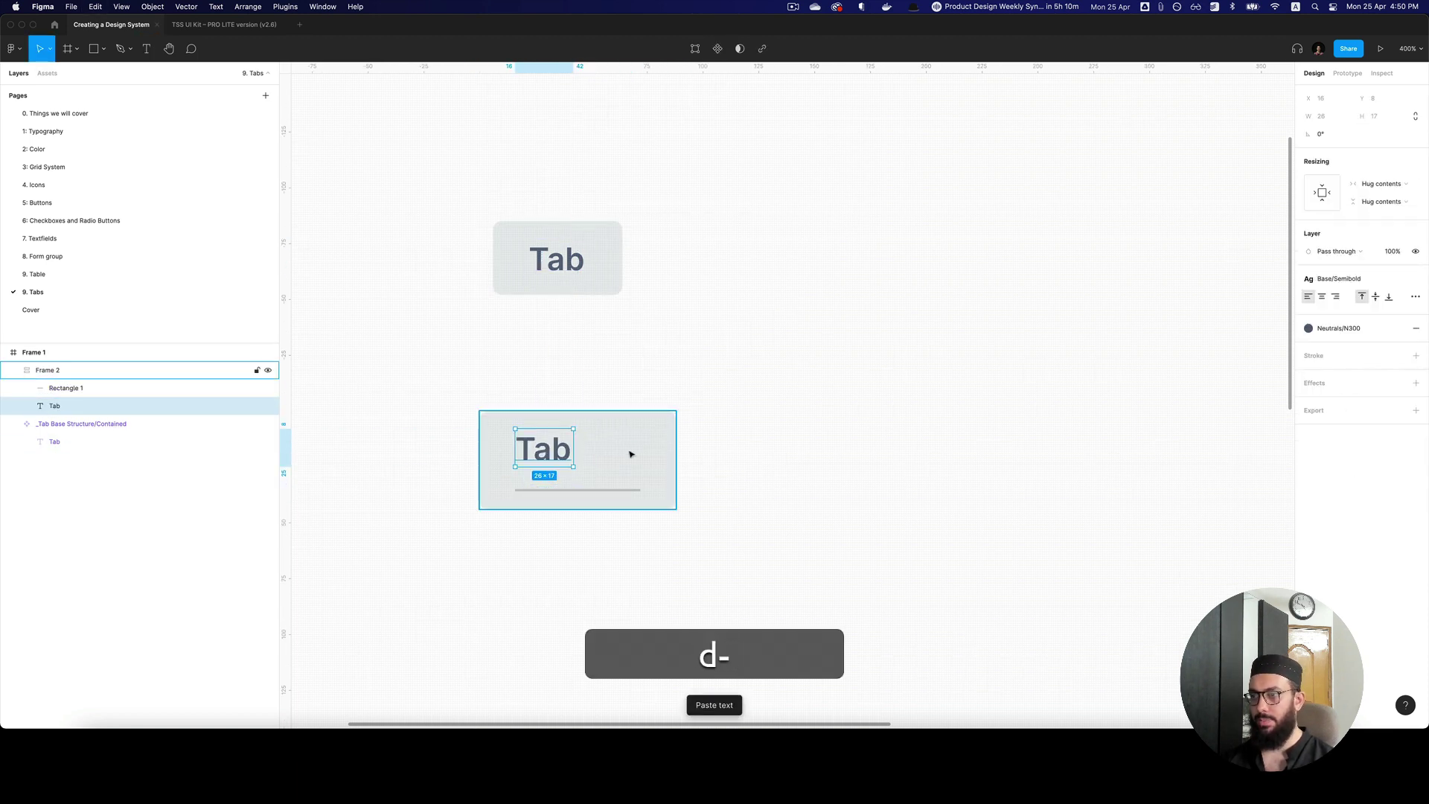
Step: Wrap the copied "Tab" text in its own auto layout frame with left and right padding of 16
click(630, 454)
click(545, 456)
key(shift+a)
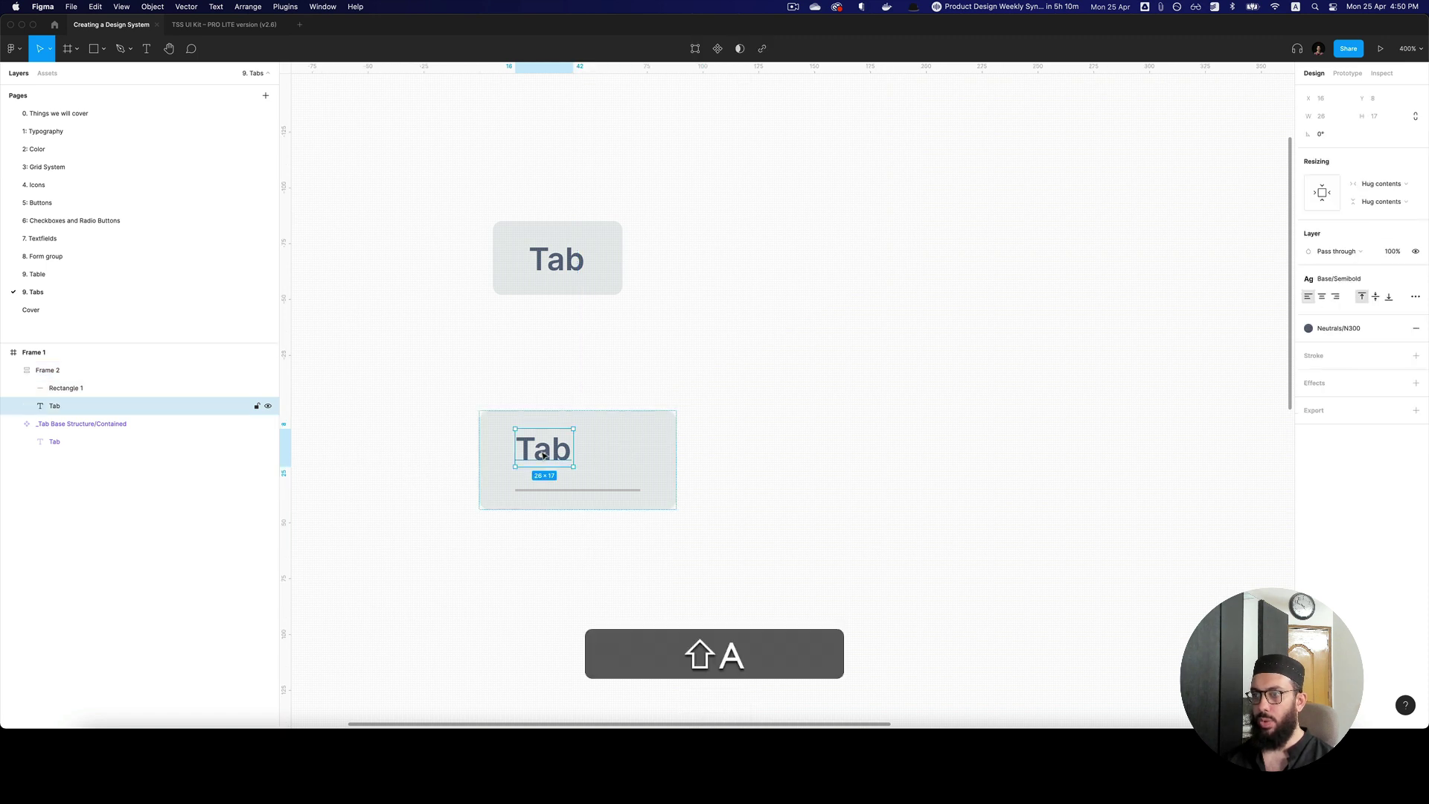
click(1389, 220)
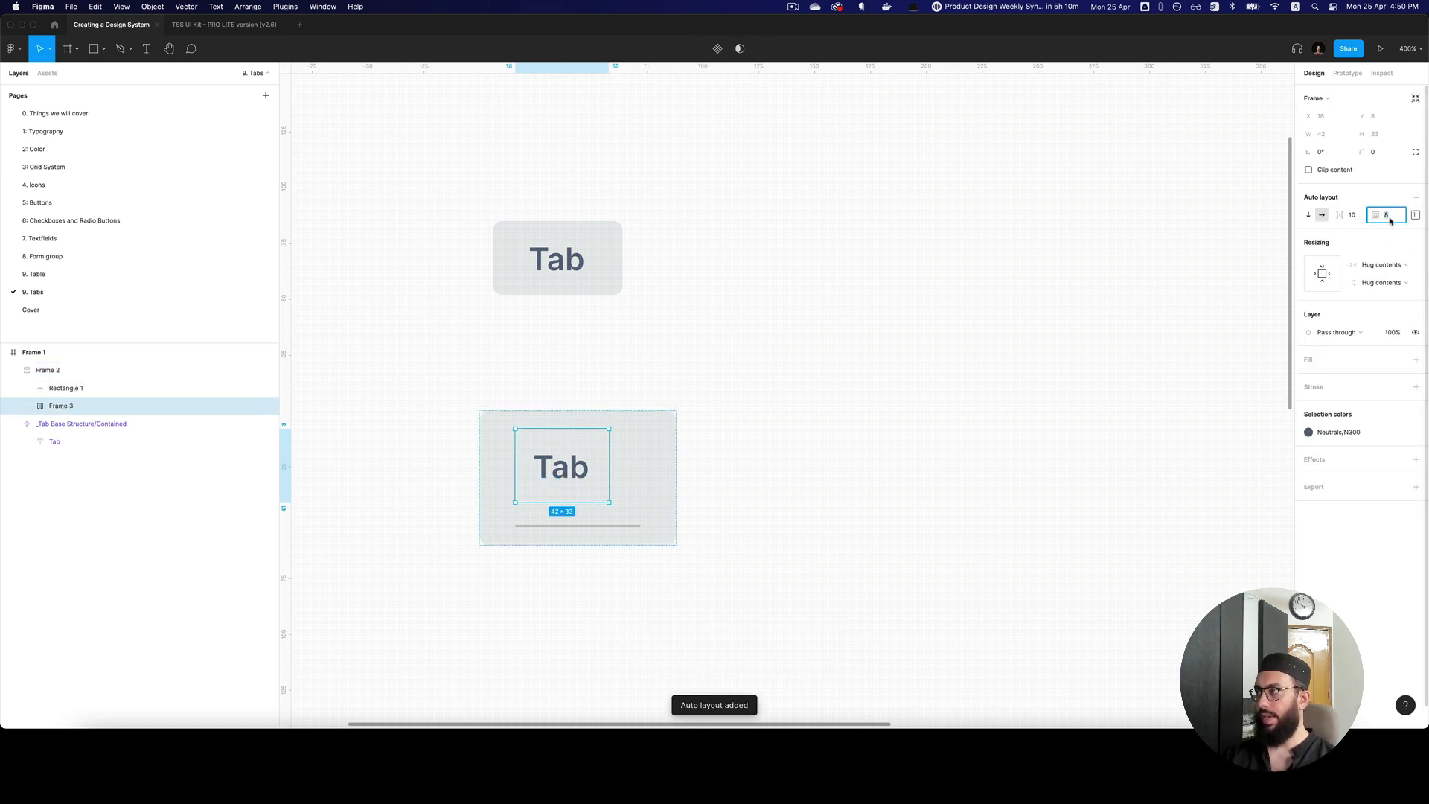
text(16)
key(Return)
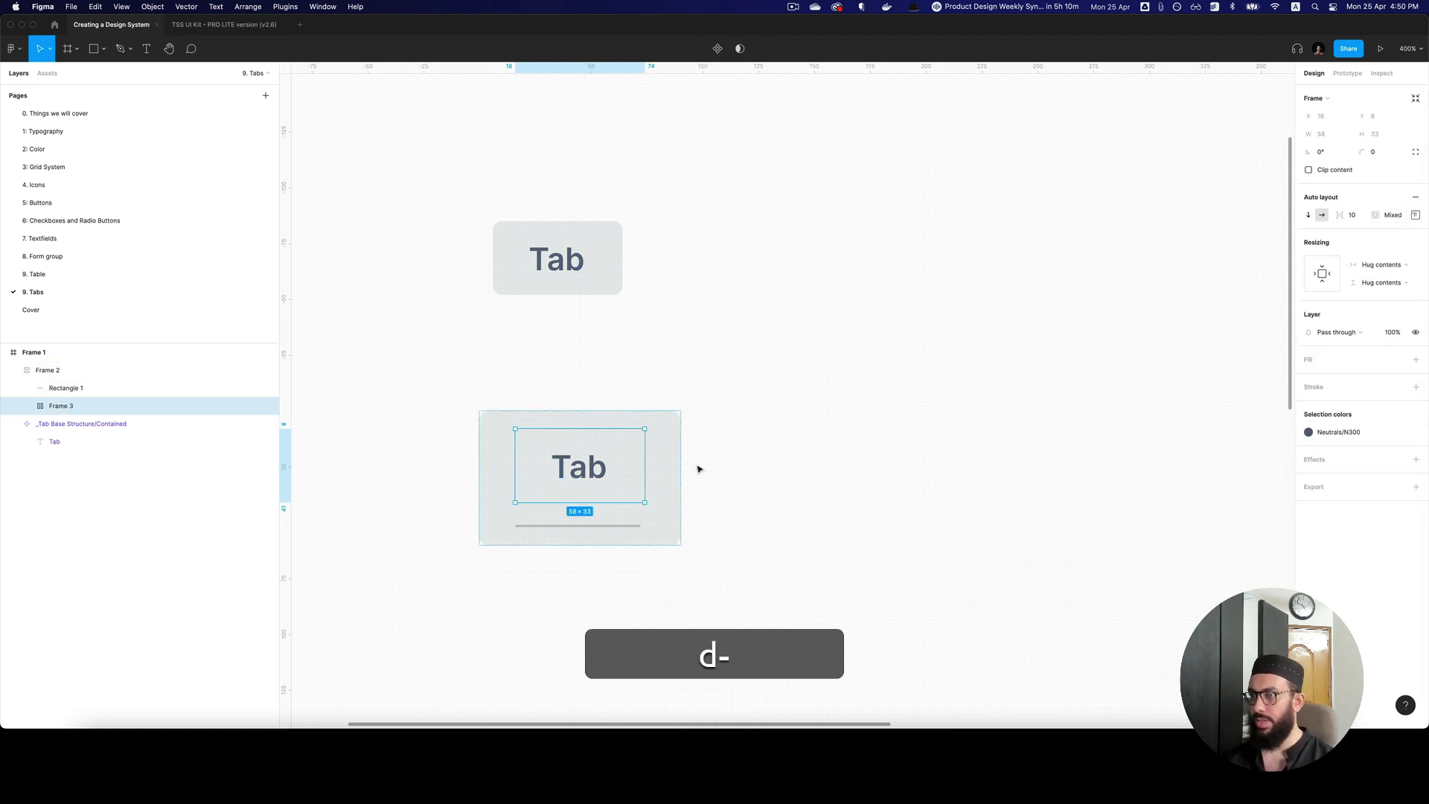
Step: Set the padding of the outer frame around the text and line to 0 and remove its Neutrals/N30 fill
click(664, 481)
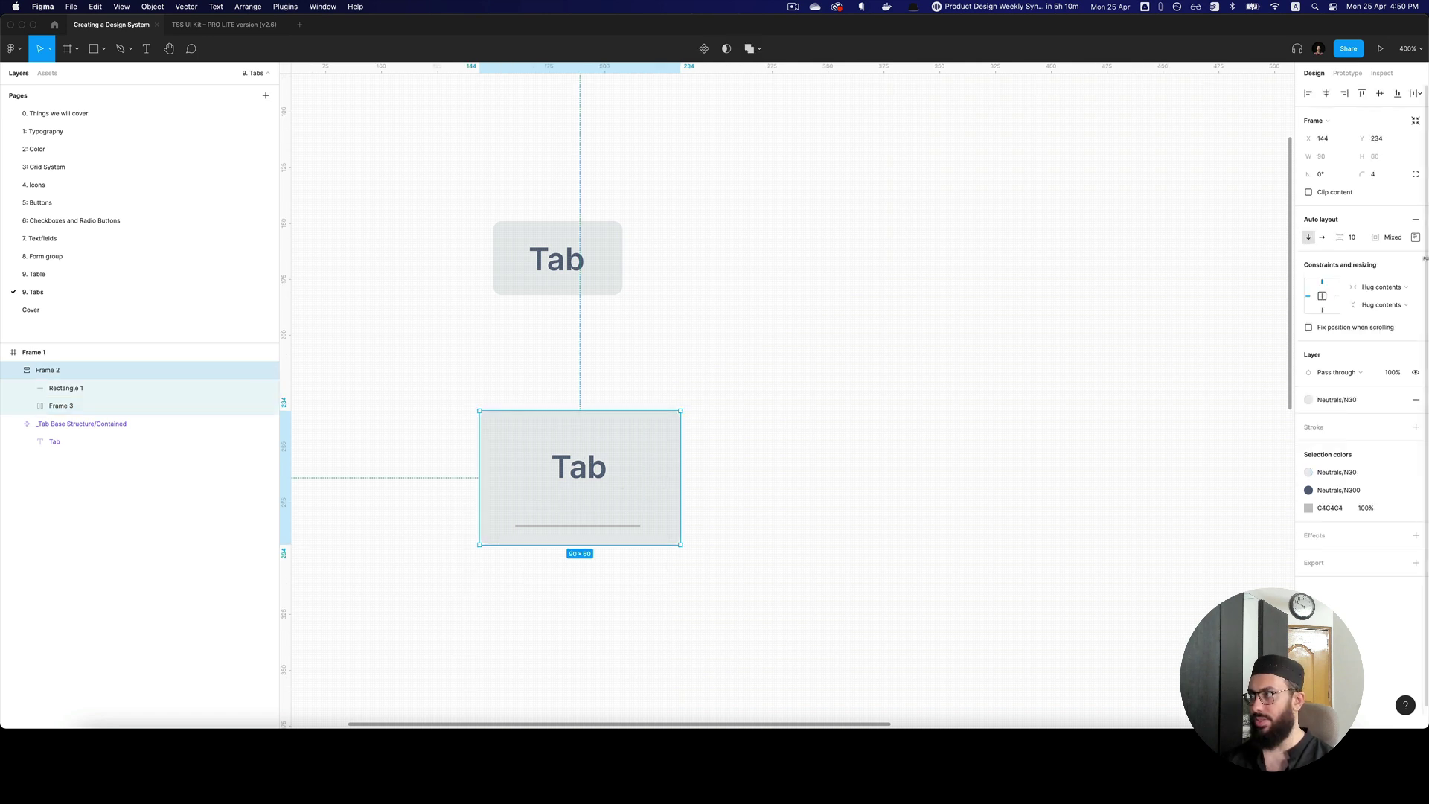
click(1391, 237)
text(0)
key(Return)
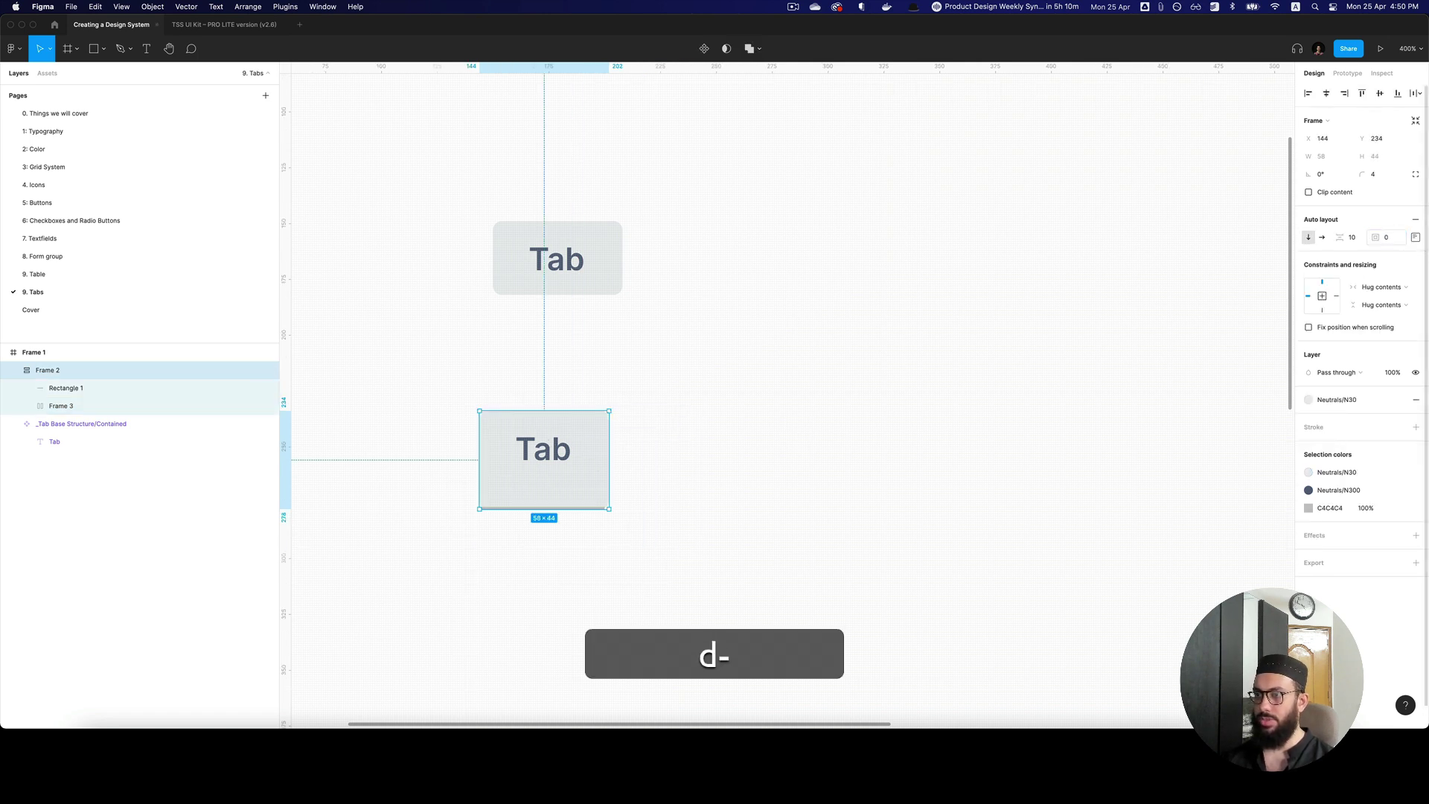
click(1416, 399)
click(702, 459)
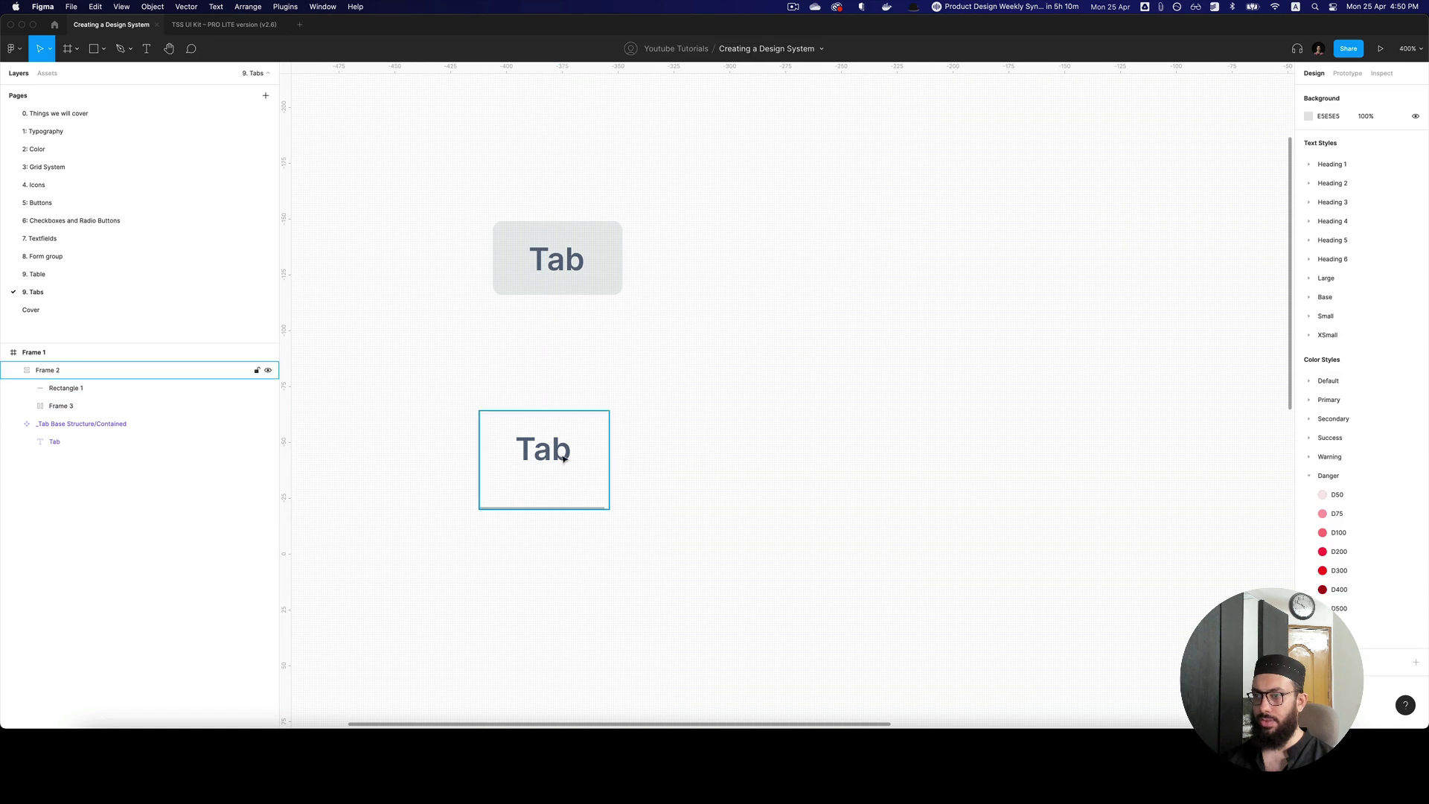
Step: Set the spacing between items in the outer frame of the underlined tab to 0
double_click(562, 456)
click(563, 497)
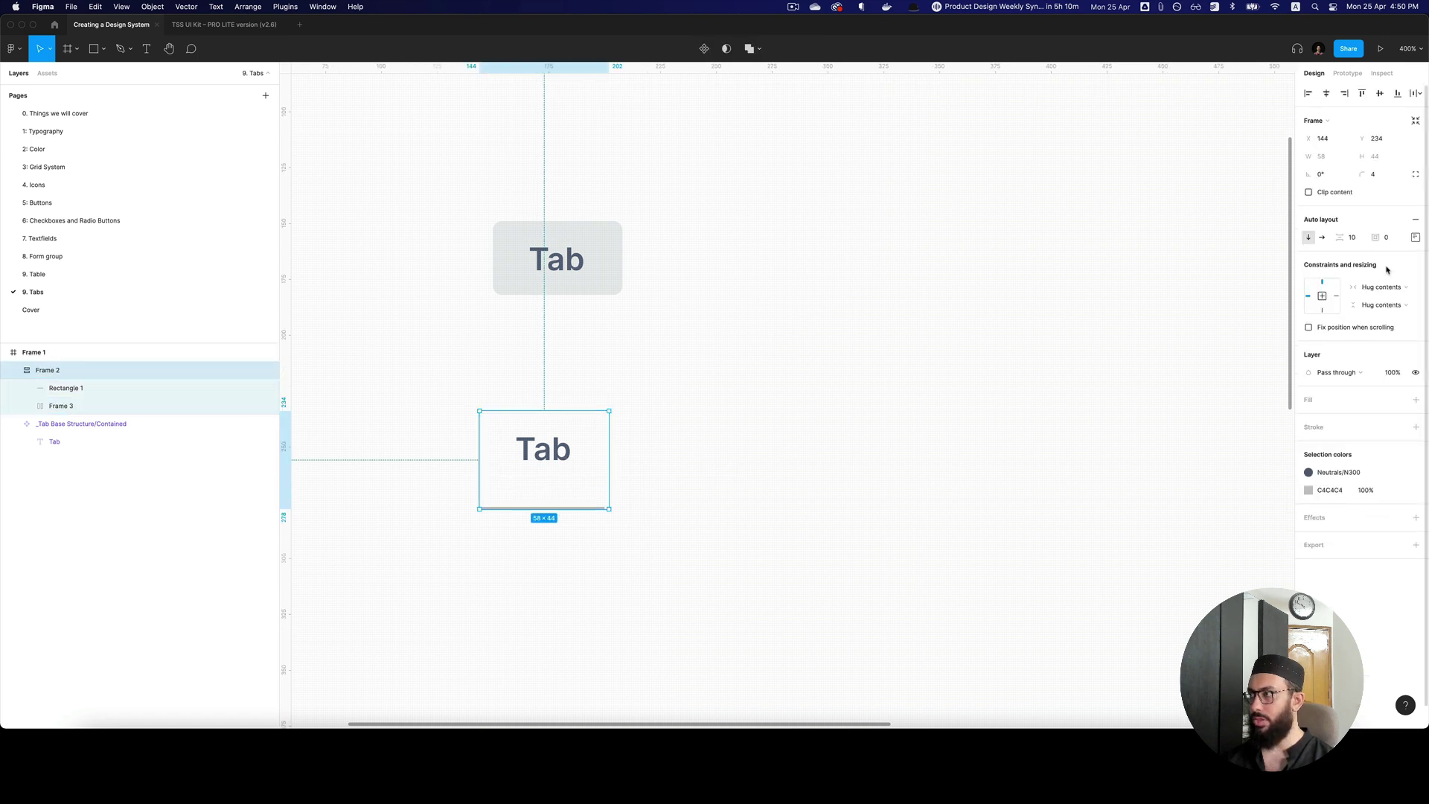
click(1351, 237)
text(0)
key(Return)
click(718, 470)
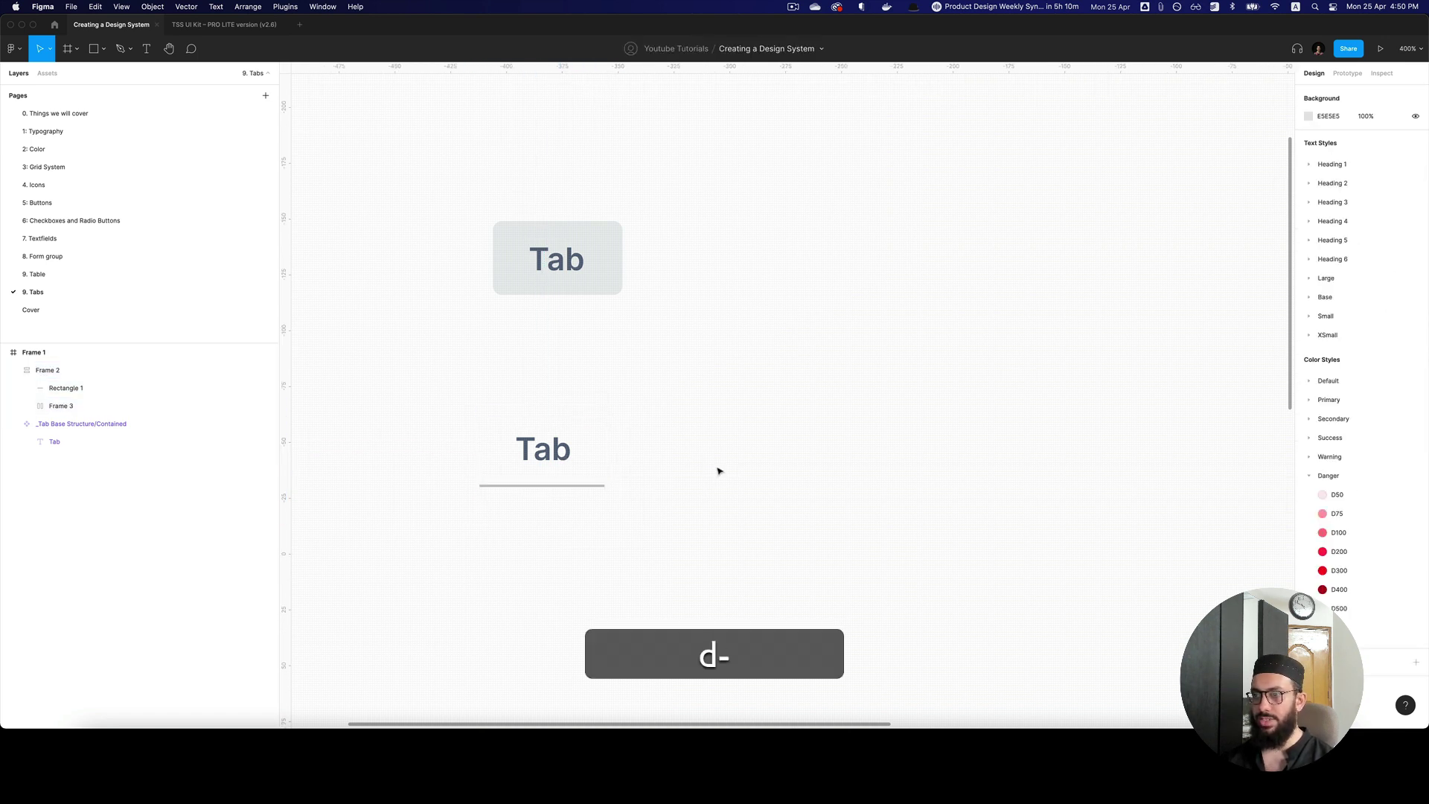
Step: Set the thin underline rectangle's horizontal resizing to Fill container so it spans the tab's width
click(600, 479)
key(z)
click(589, 489)
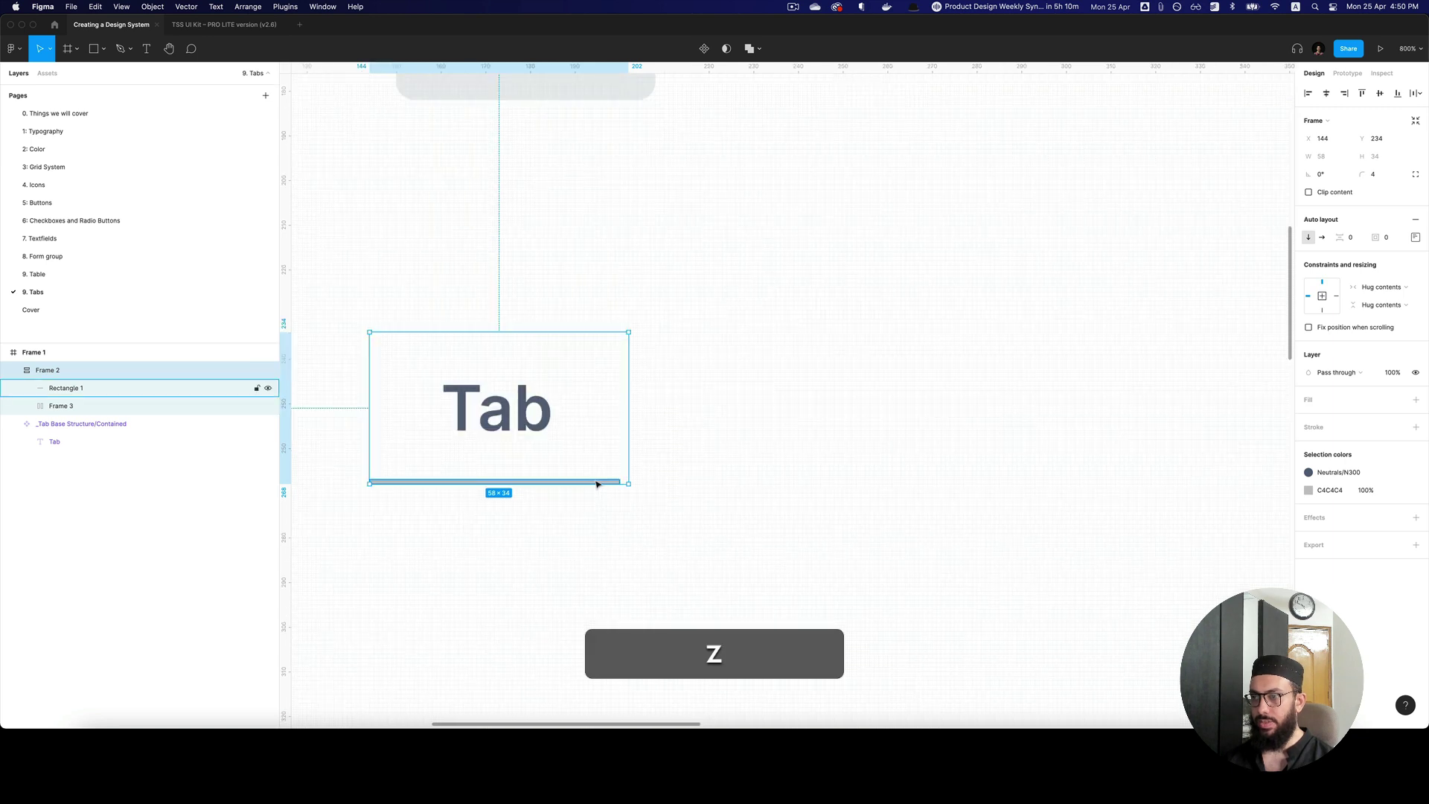
click(597, 484)
click(1336, 202)
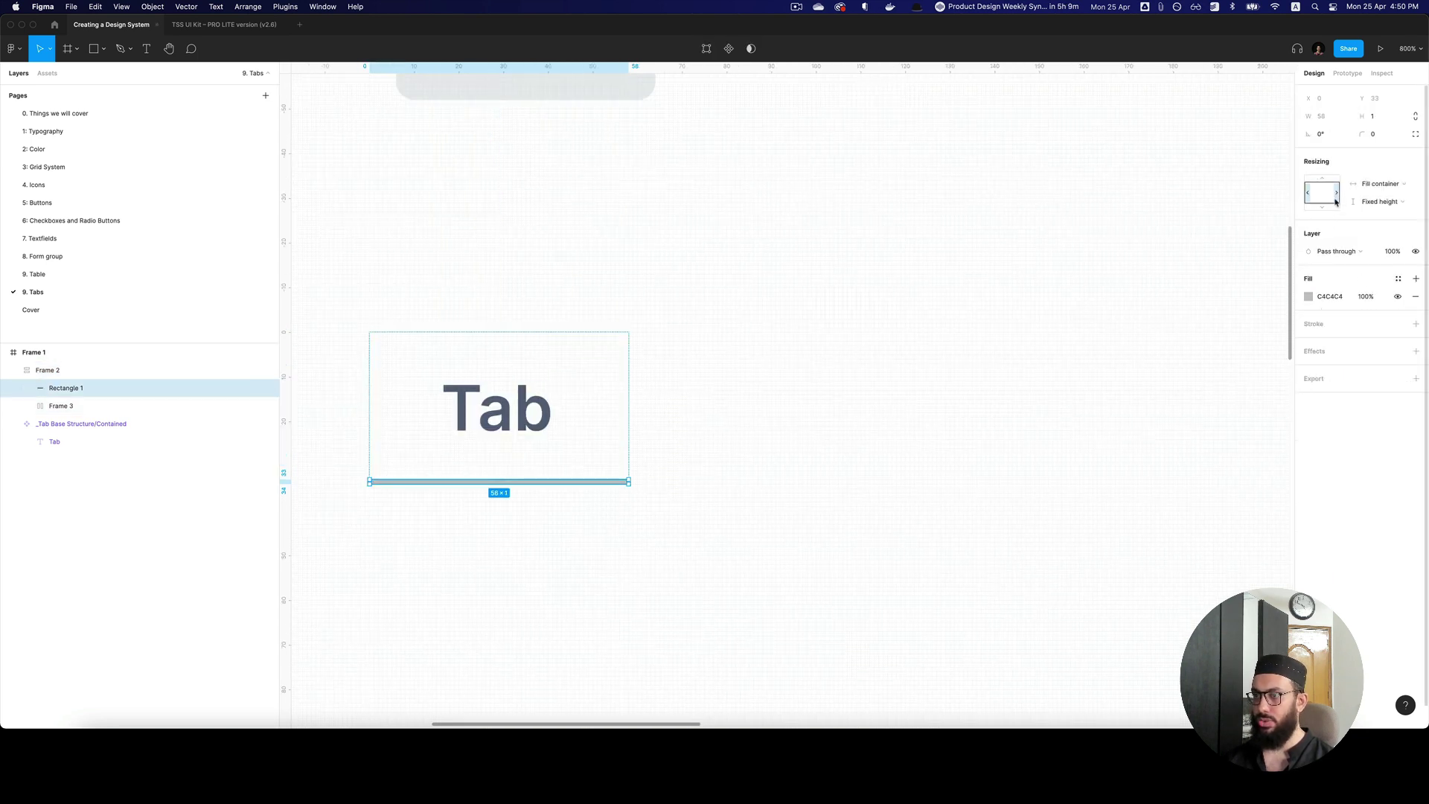
click(657, 466)
Step: Move the underlined tab frame to X 150, Y 230, left-aligned under the contained tab component
key(z)
alt+click(657, 465)
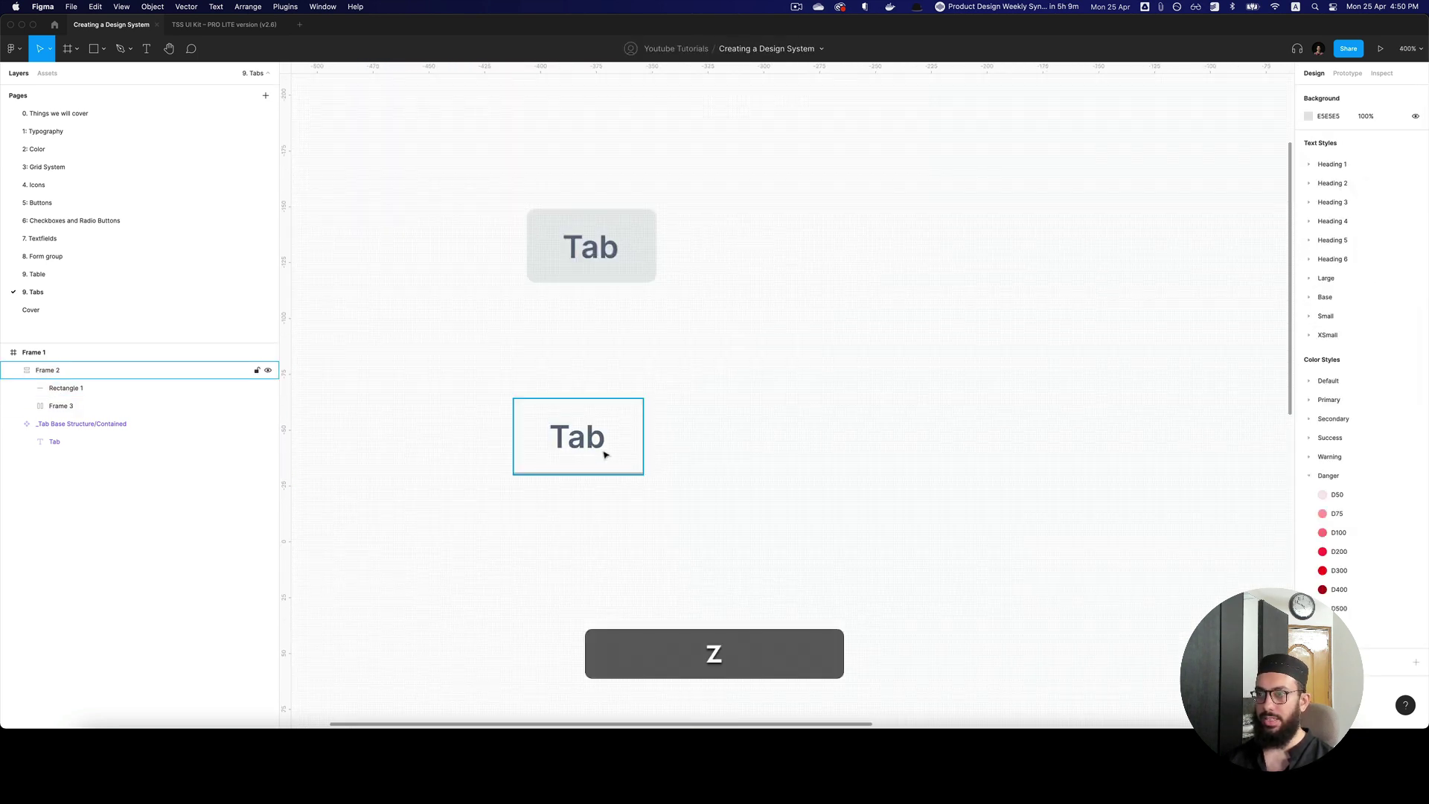
key(z)
alt+click(726, 470)
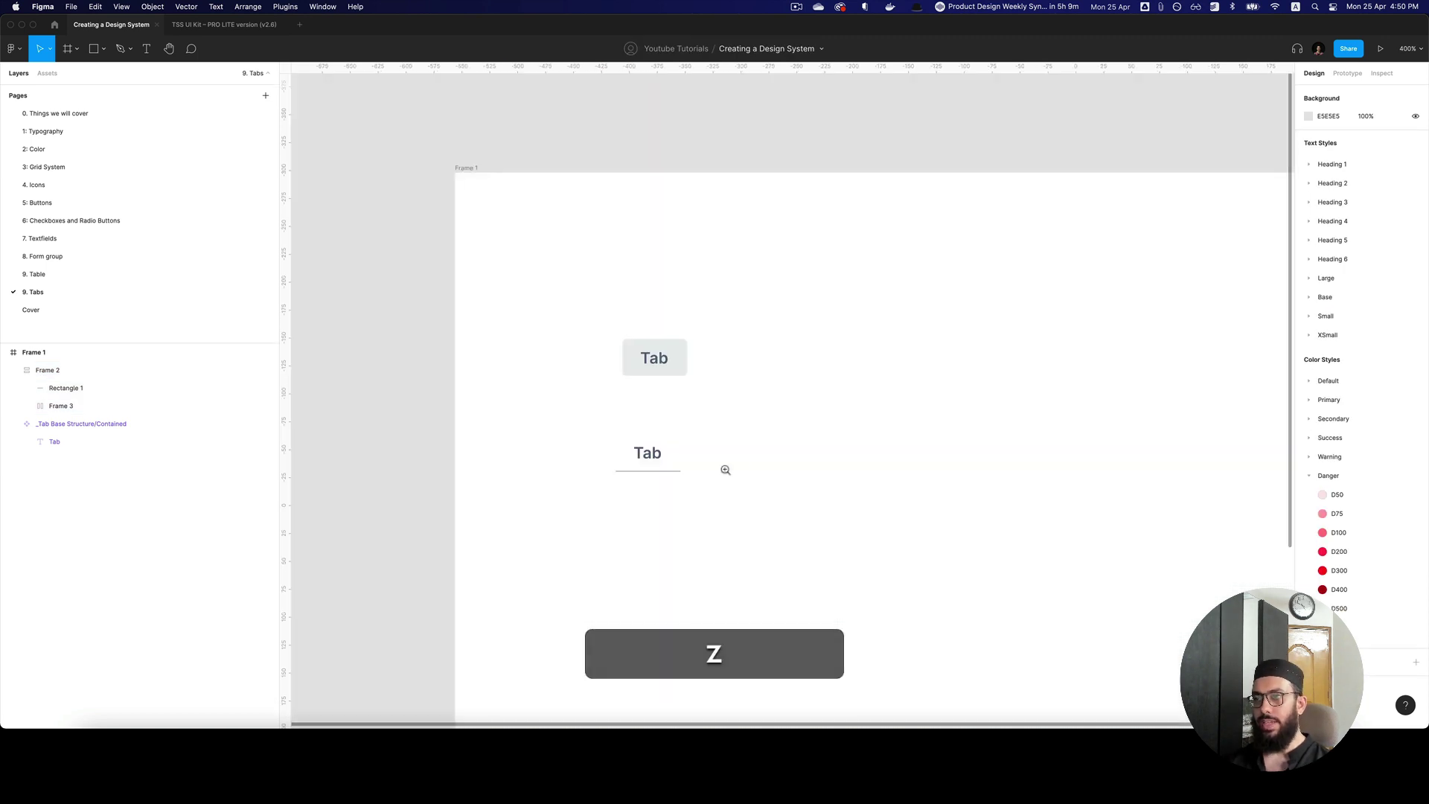
drag(726, 470, 582, 456)
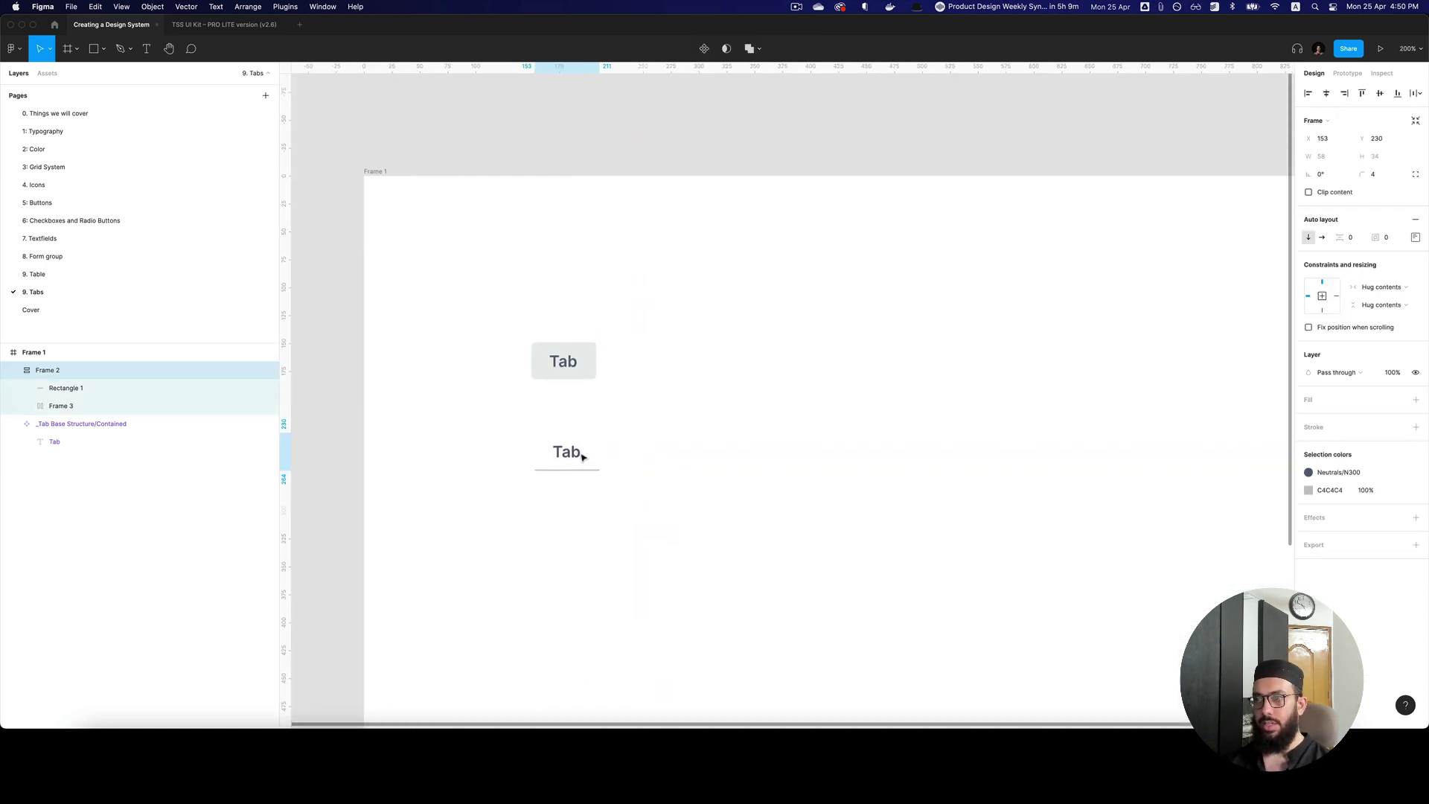
click(580, 457)
key(Left)
key(Left)
key(Left)
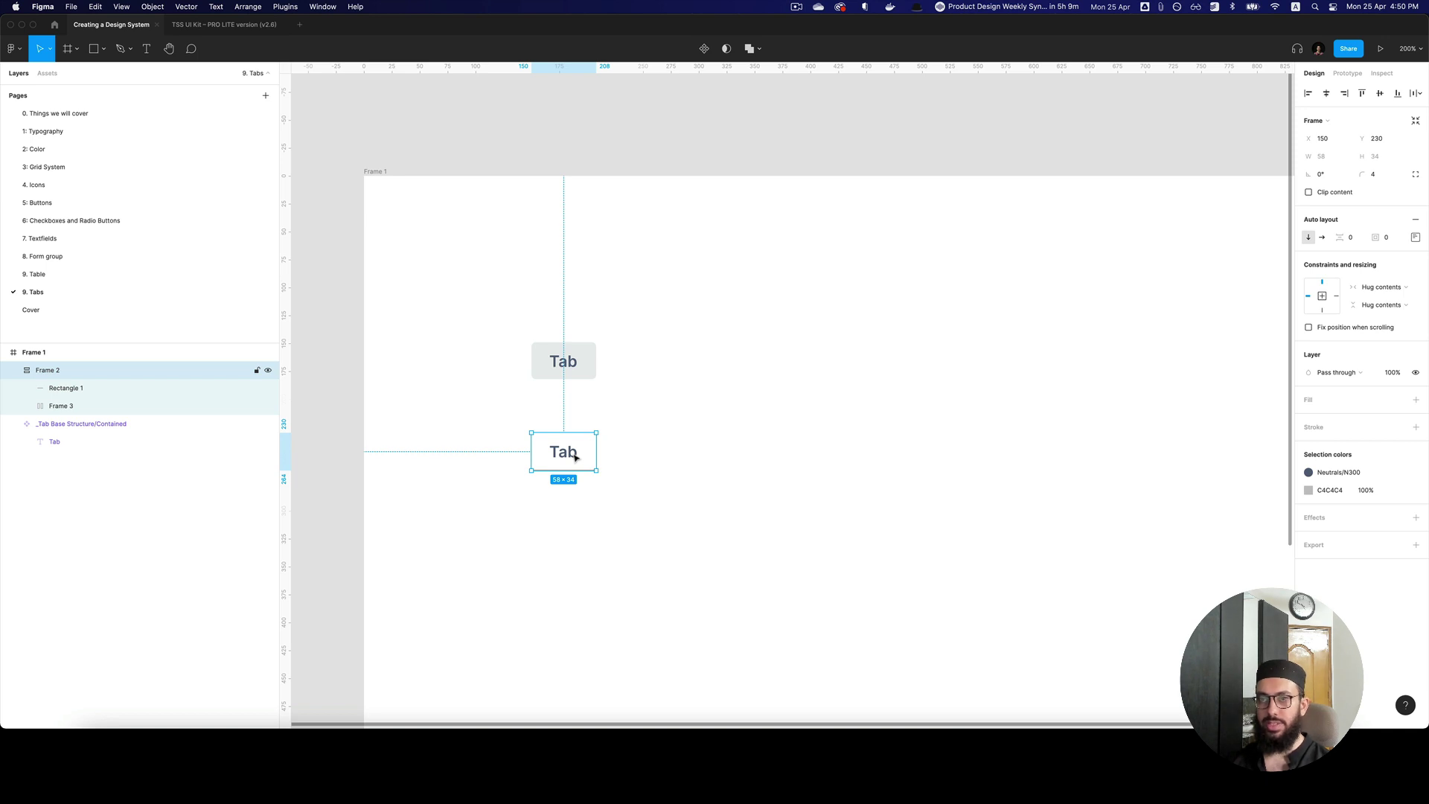
Step: Rename the frame around the underlined tab's text to Title container and its underline rectangle to Border Bottom
key(alt)
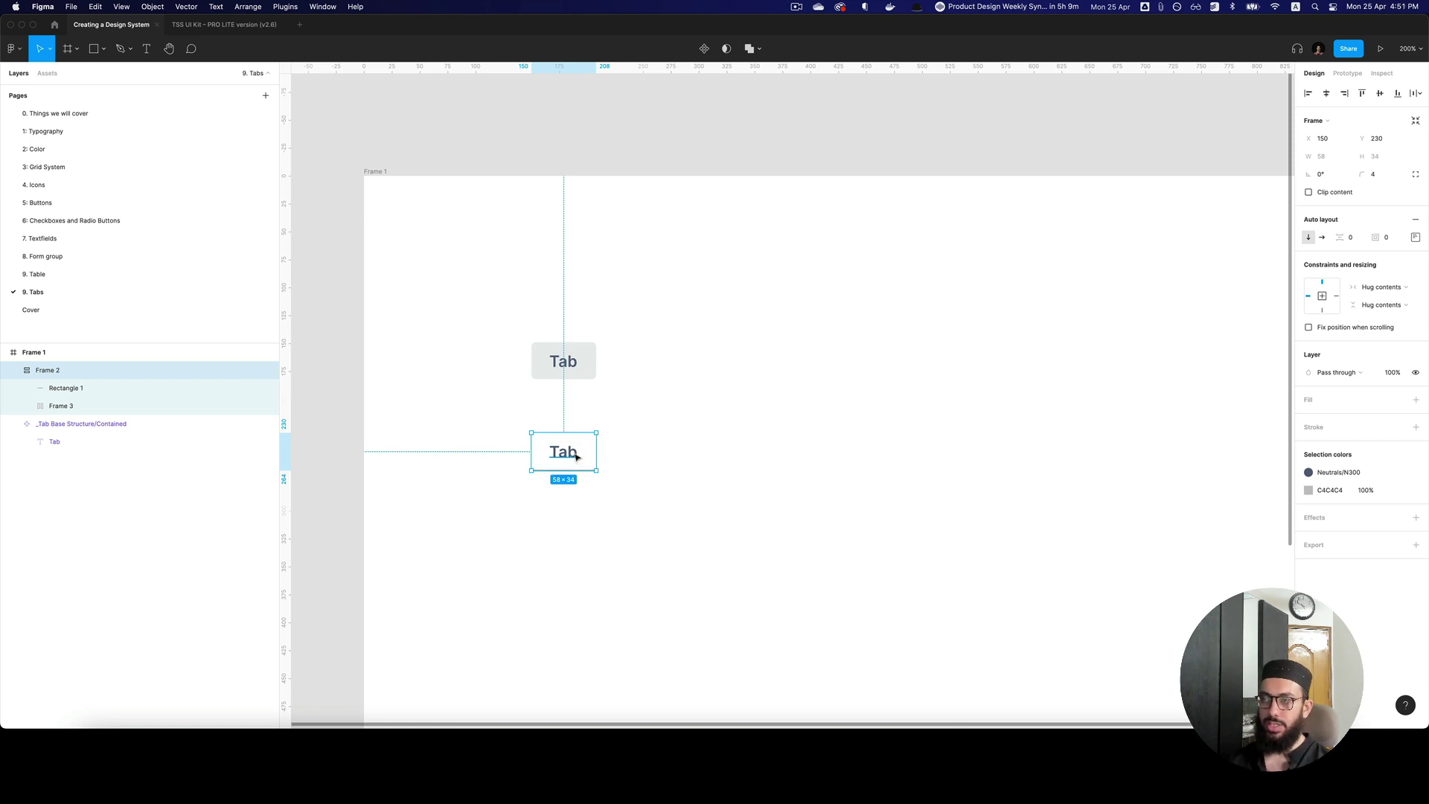
double_click(144, 406)
key(shift+super+t)
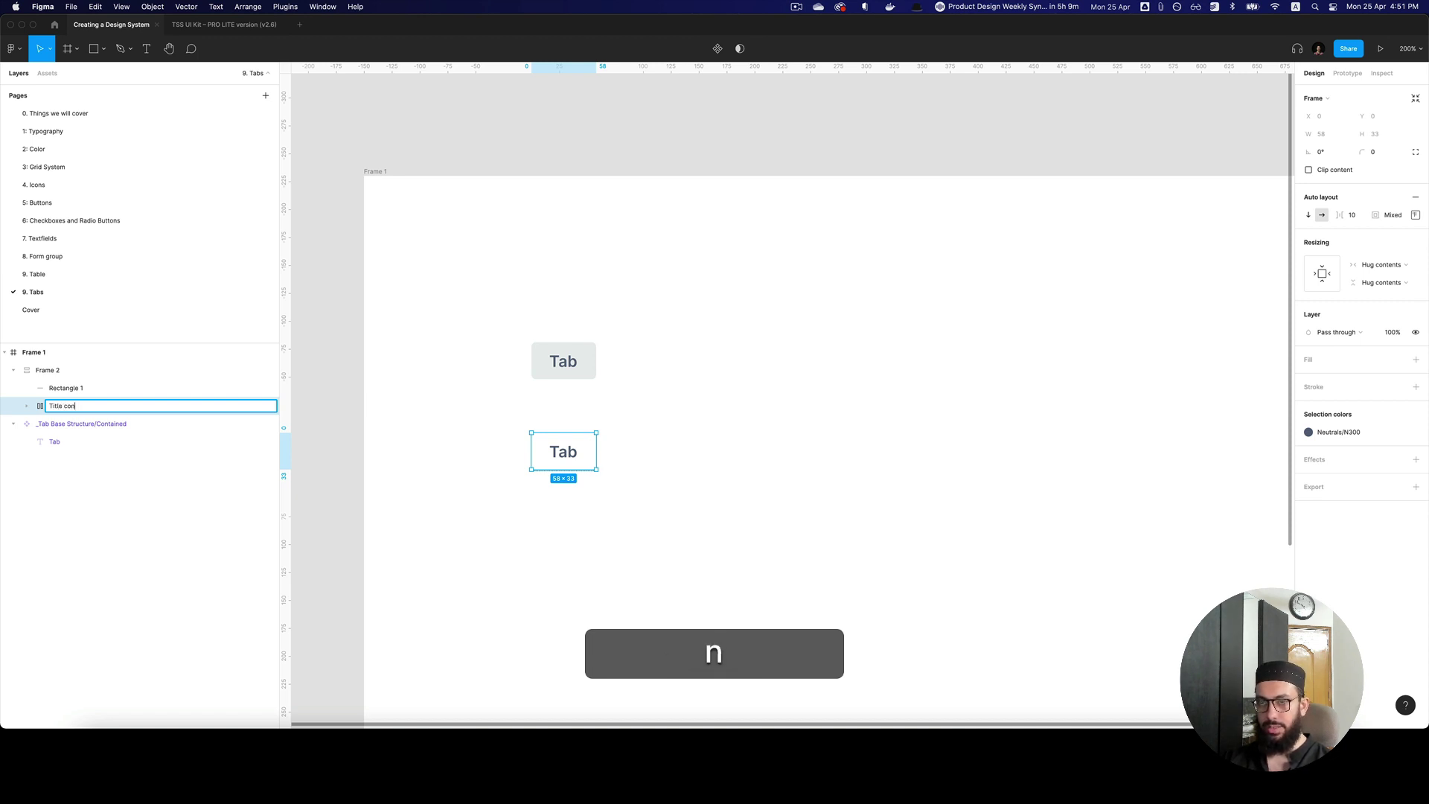
key(shift+Tab)
text(b)
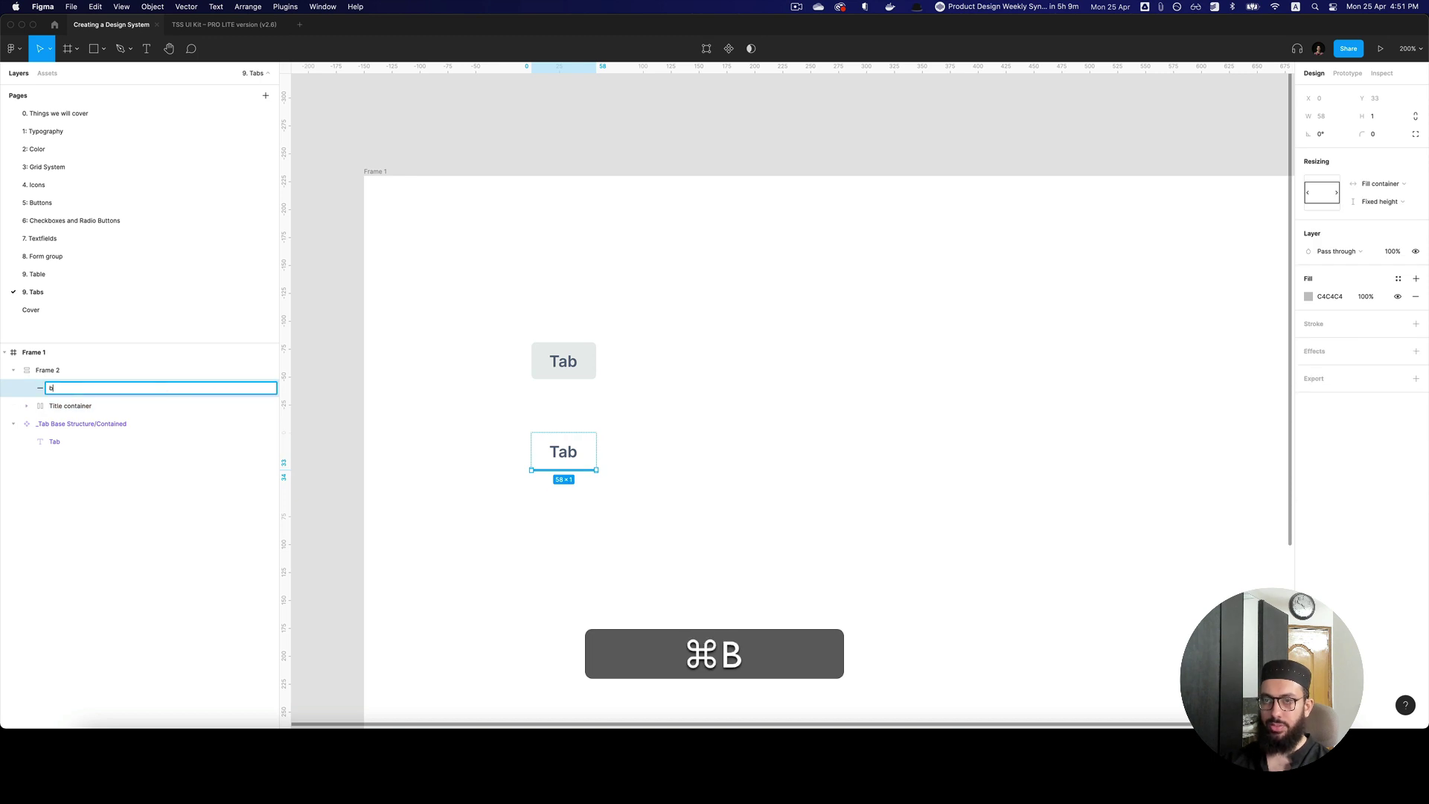
text(order Bottom)
key(Return)
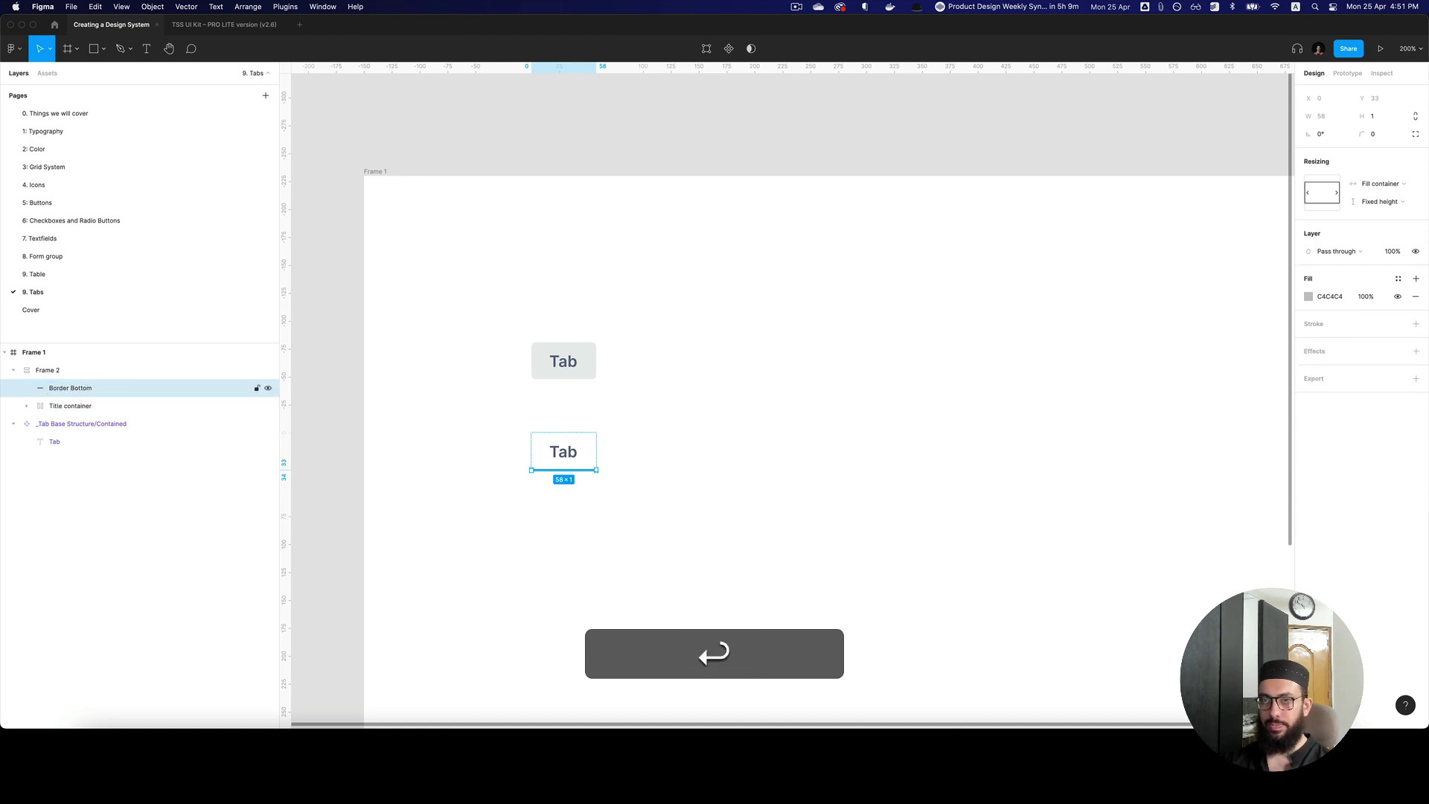
Step: Rename the text layers in both the contained tab and the underlined tab to Title
click(124, 440)
key(super+r)
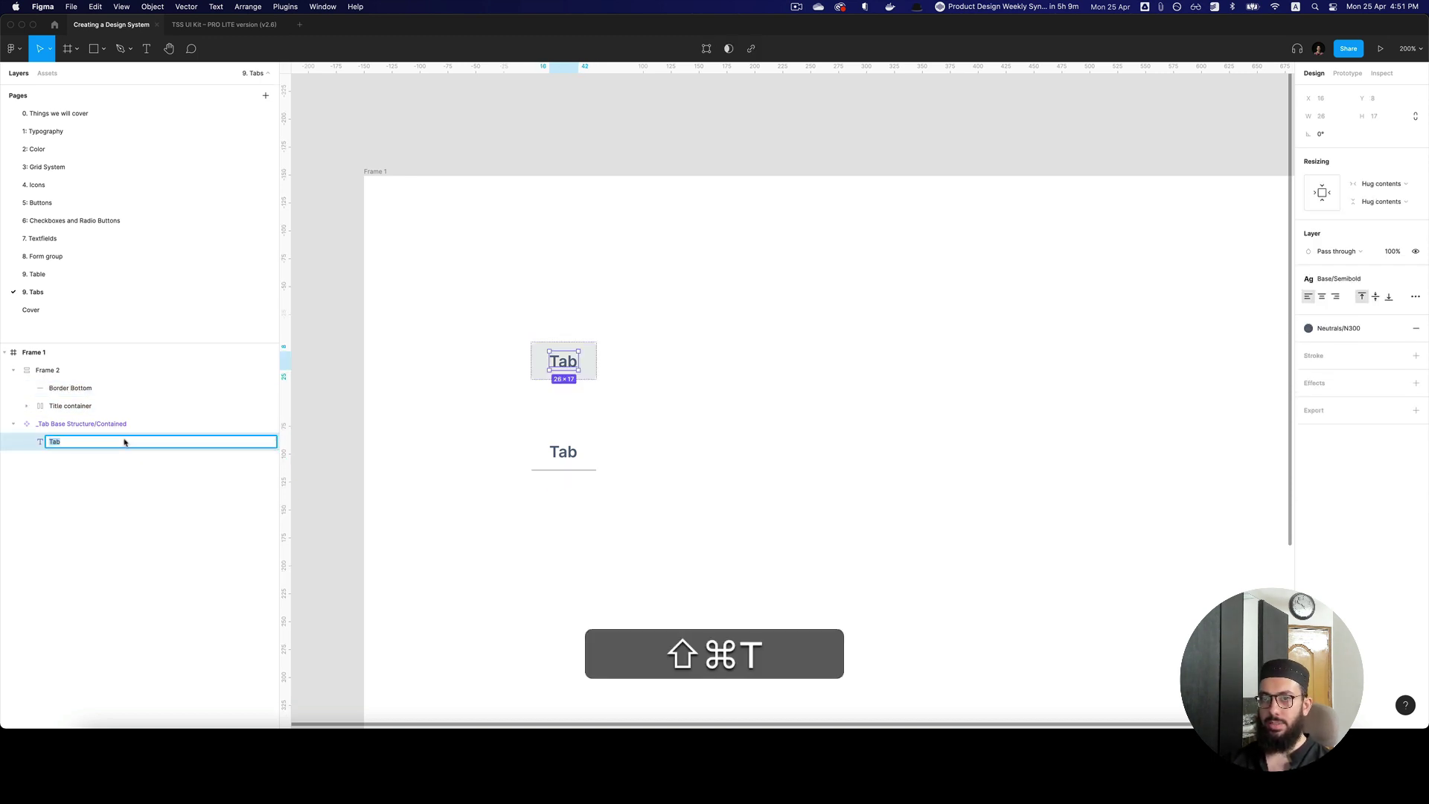
text(Title)
key(Return)
click(567, 451)
key(super+r)
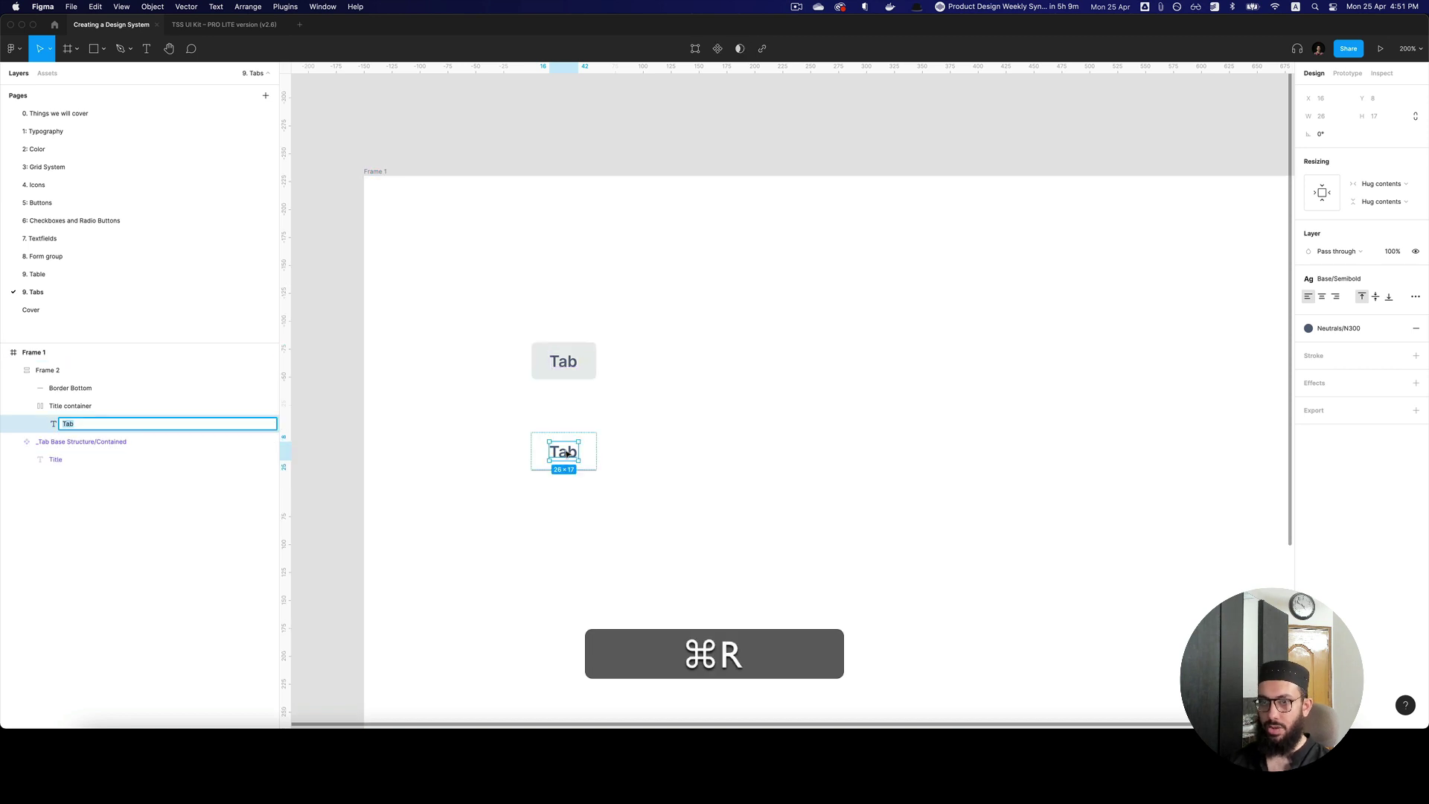
text(Ti)
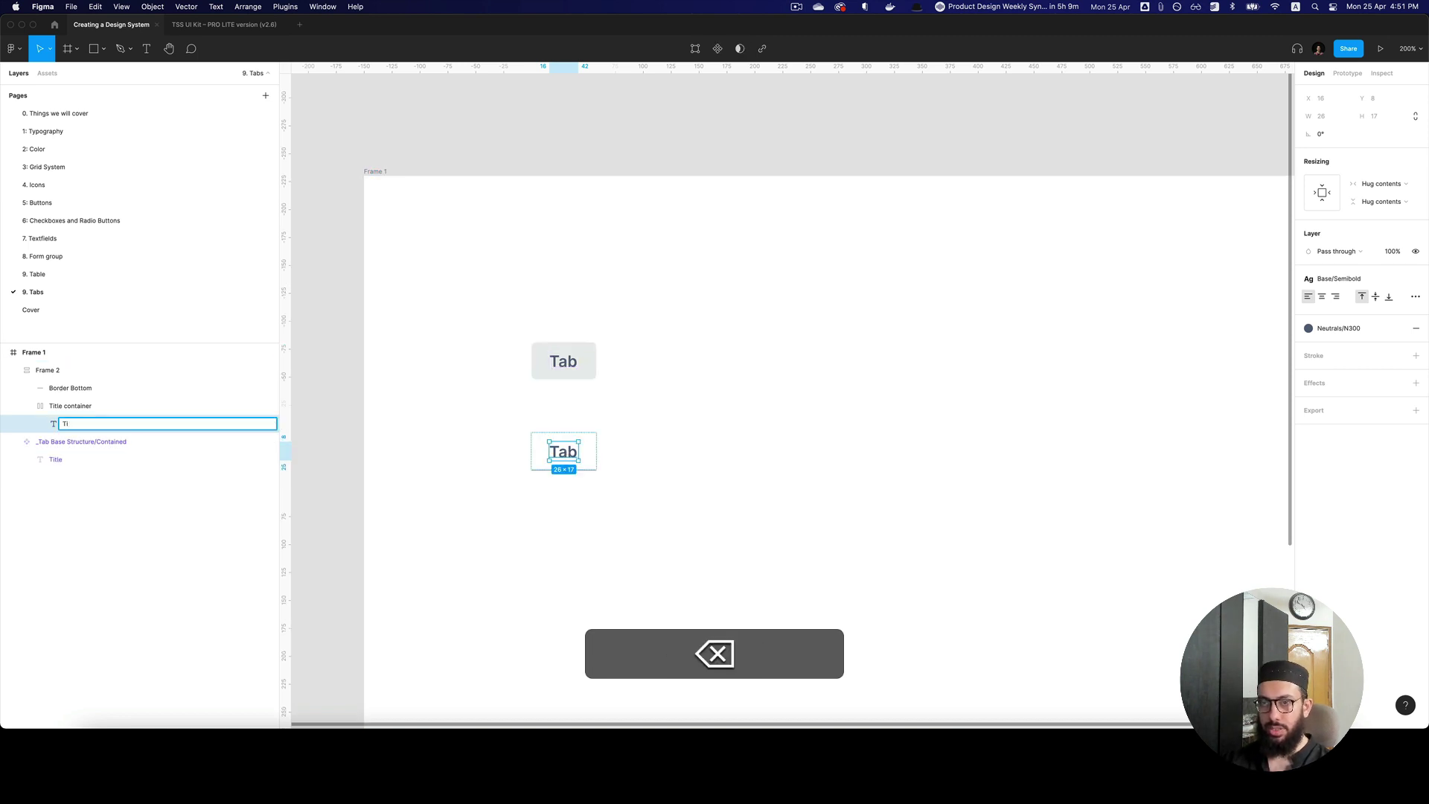
text(tle)
key(Return)
scroll(635, 439, down, 3)
click(635, 440)
scroll(625, 395, up, 2)
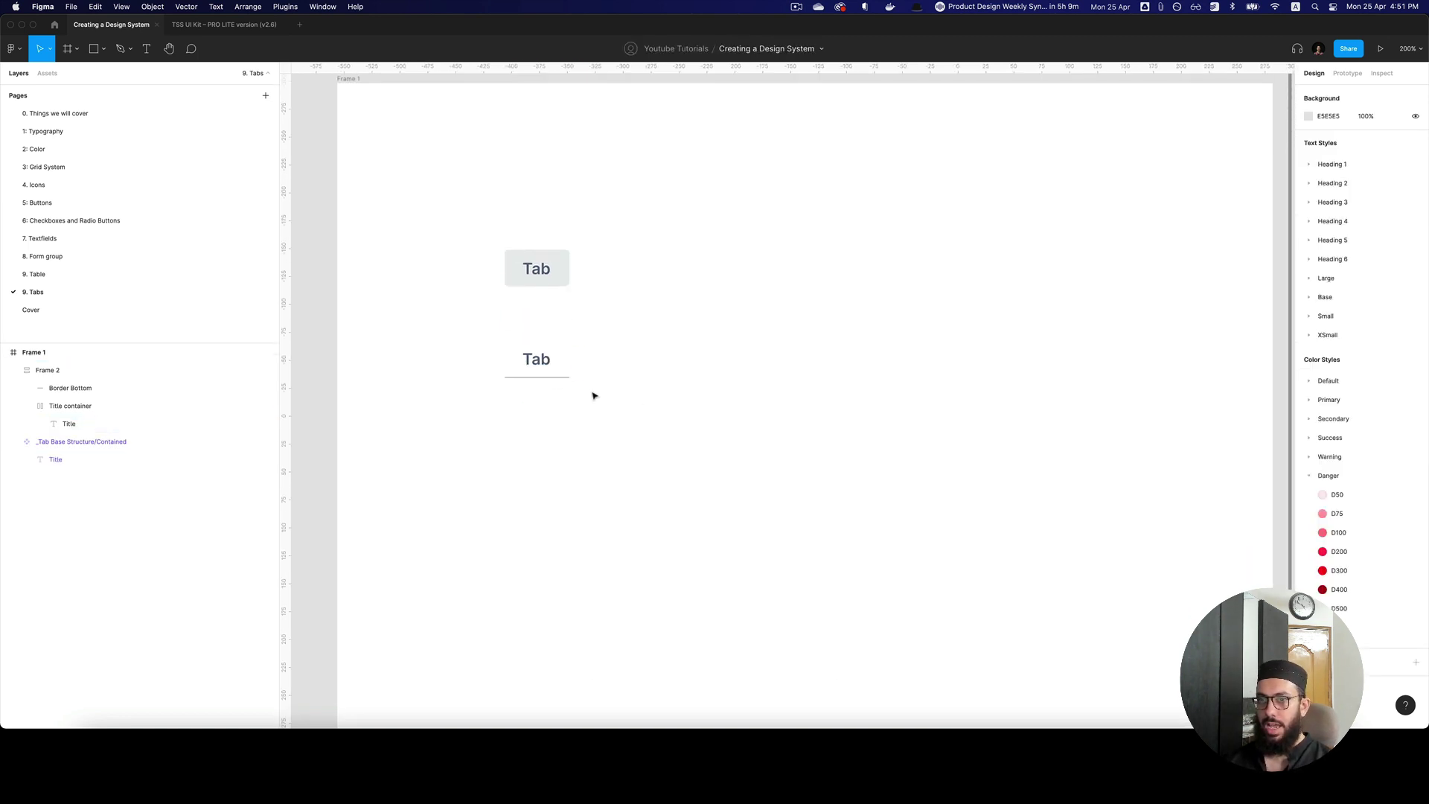
Step: Name the underlined tab frame _Tab Base Structure/Bordered and turn it into a component
click(512, 261)
key(super+c)
click(538, 363)
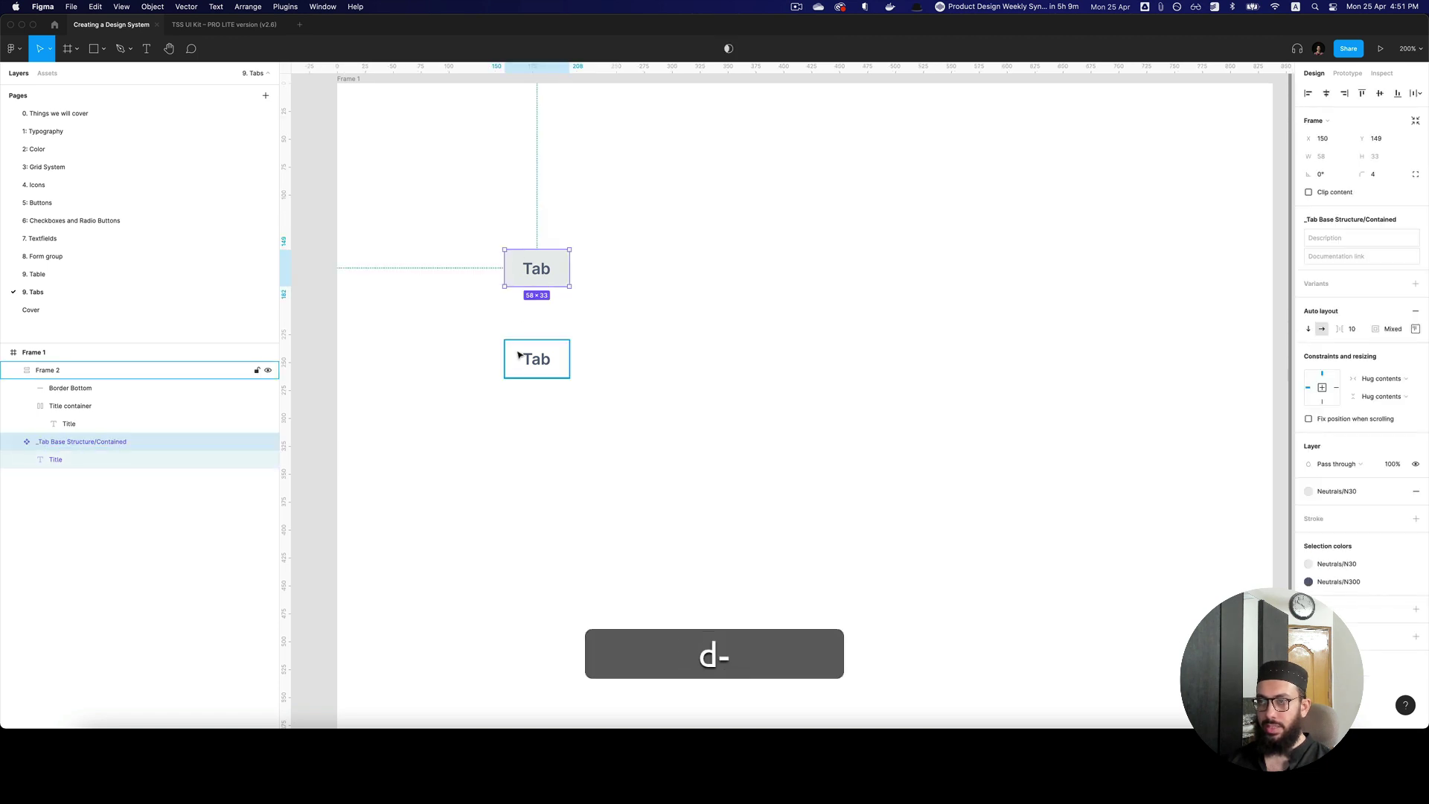
key(super+r)
key(super+v)
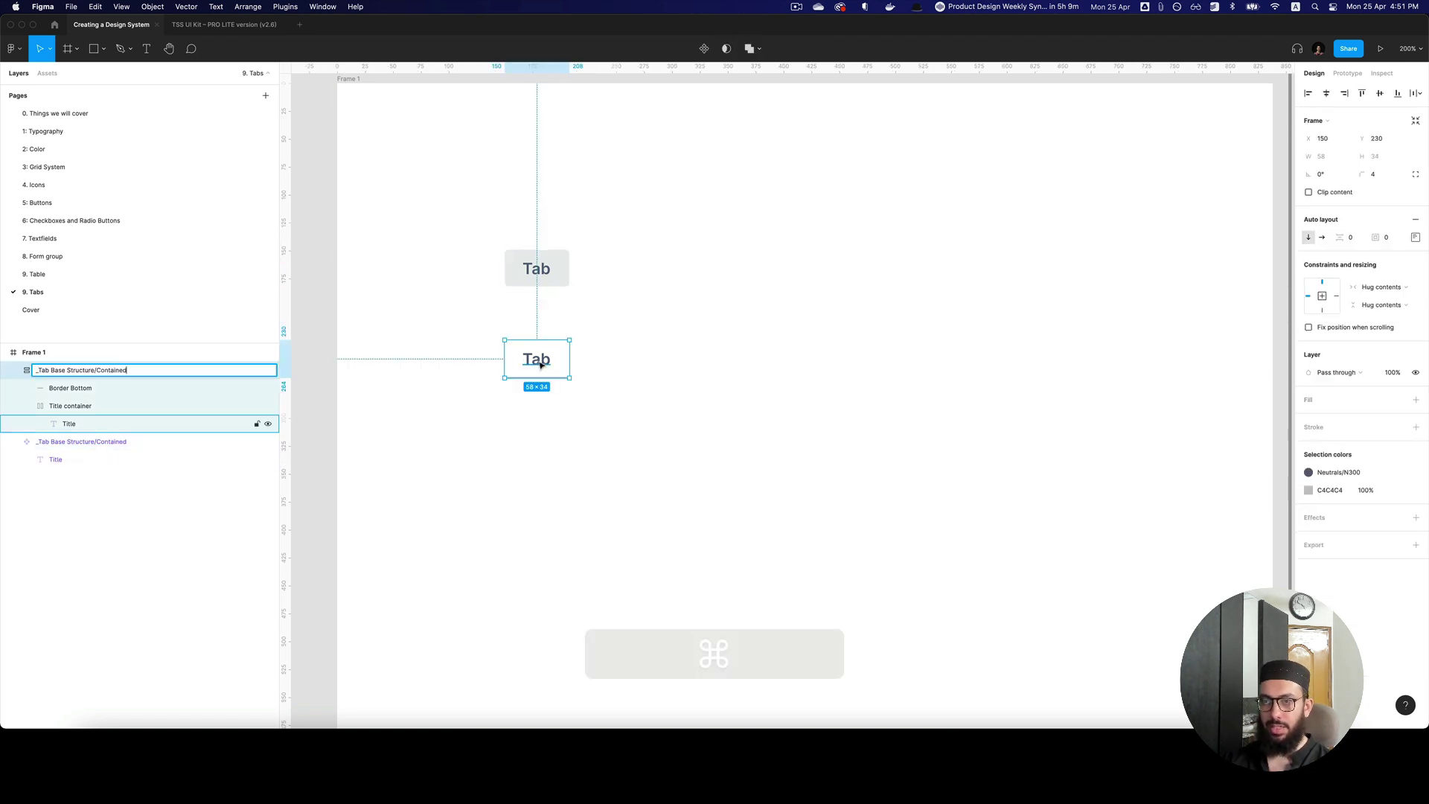
key(alt+BackSpace)
text(Border)
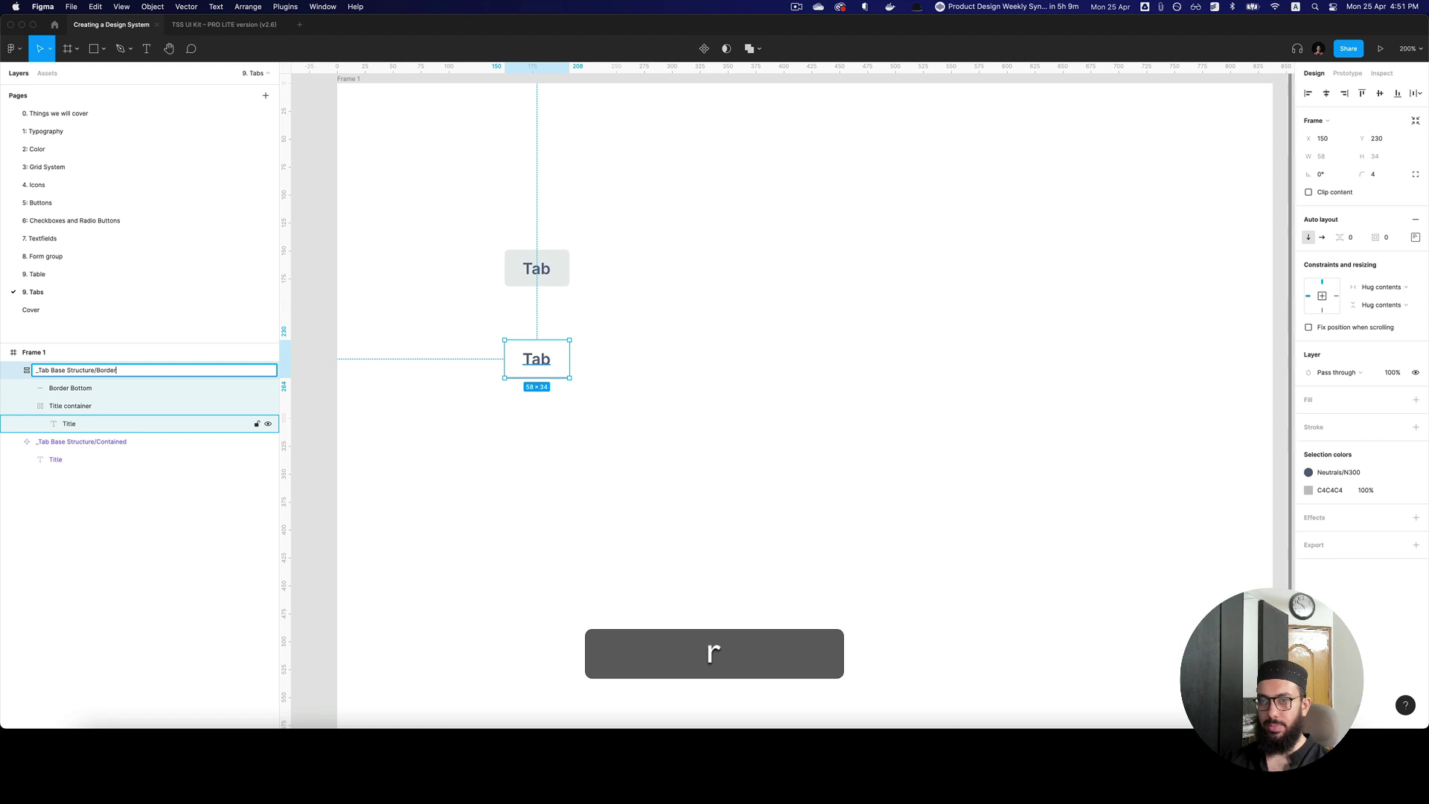
text(ed)
key(Return)
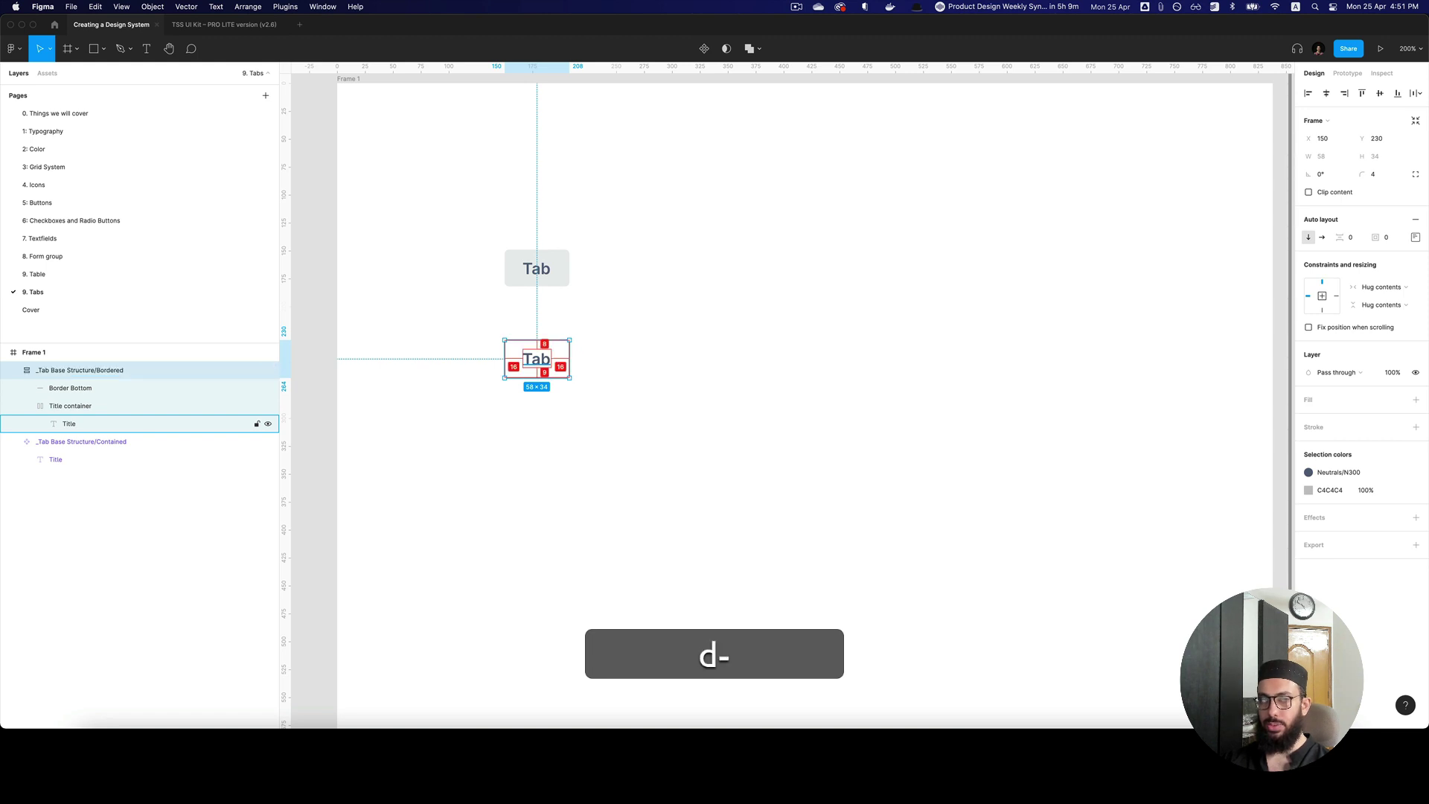
key(alt+super+k)
click(652, 369)
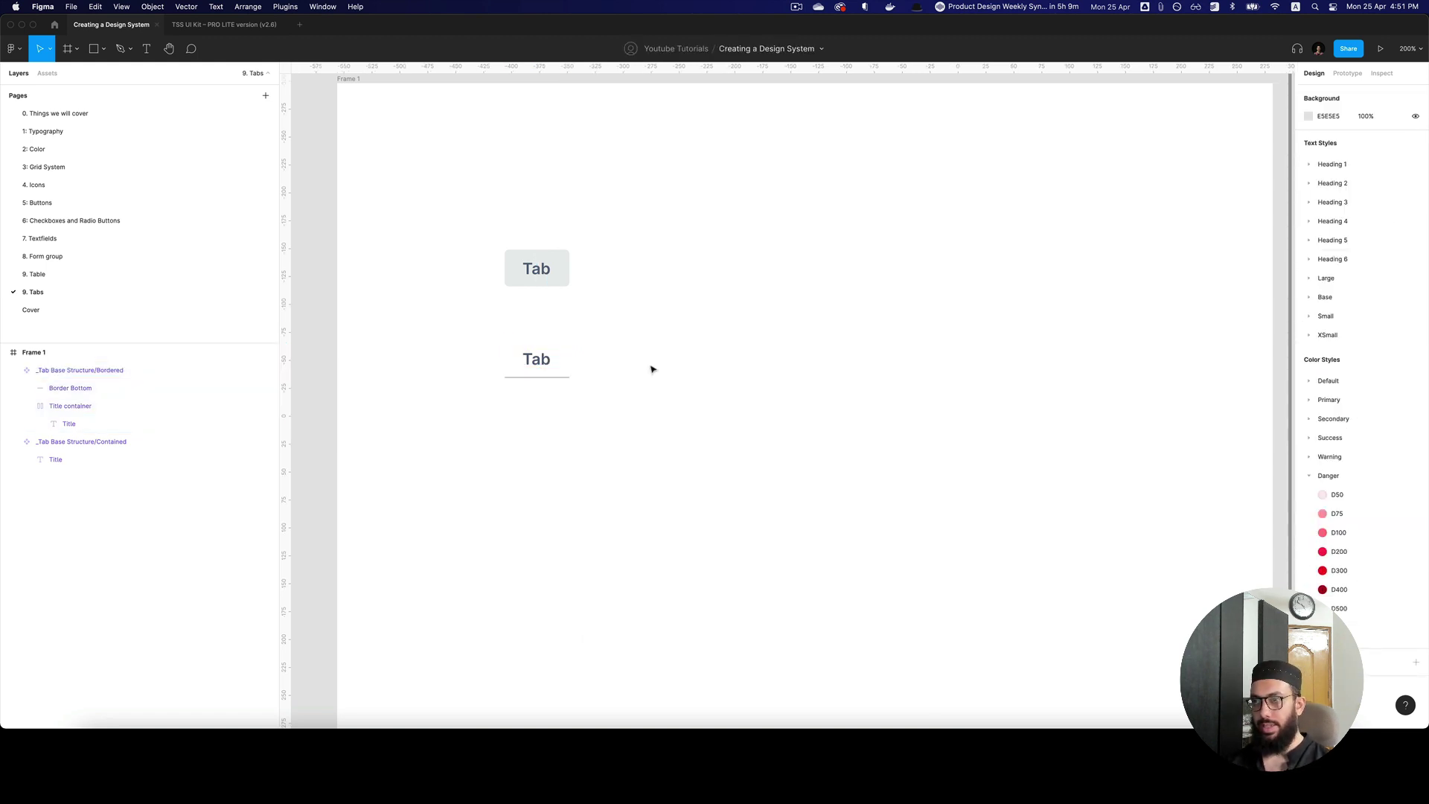
Step: Rename the underlined tab component to _Tab Base Structure/Border Bottom
click(551, 365)
double_click(74, 369)
key(super+Right)
key(alt+BackSpace)
text(Bord)
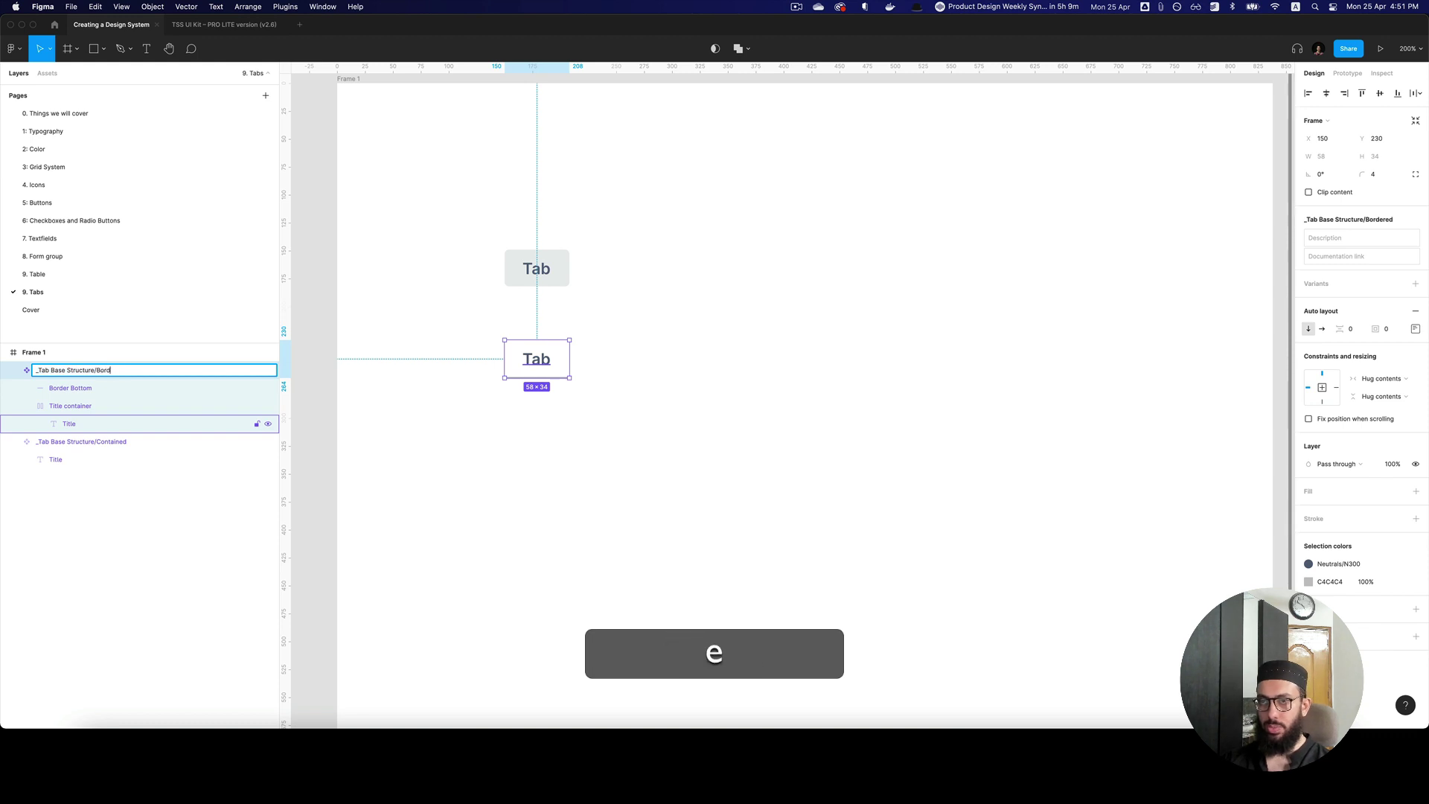
text(er Bottom)
key(Return)
Step: Combine the contained and underlined tab components as variants and move the set to X 60, Y 74
drag(659, 223, 476, 404)
click(1388, 261)
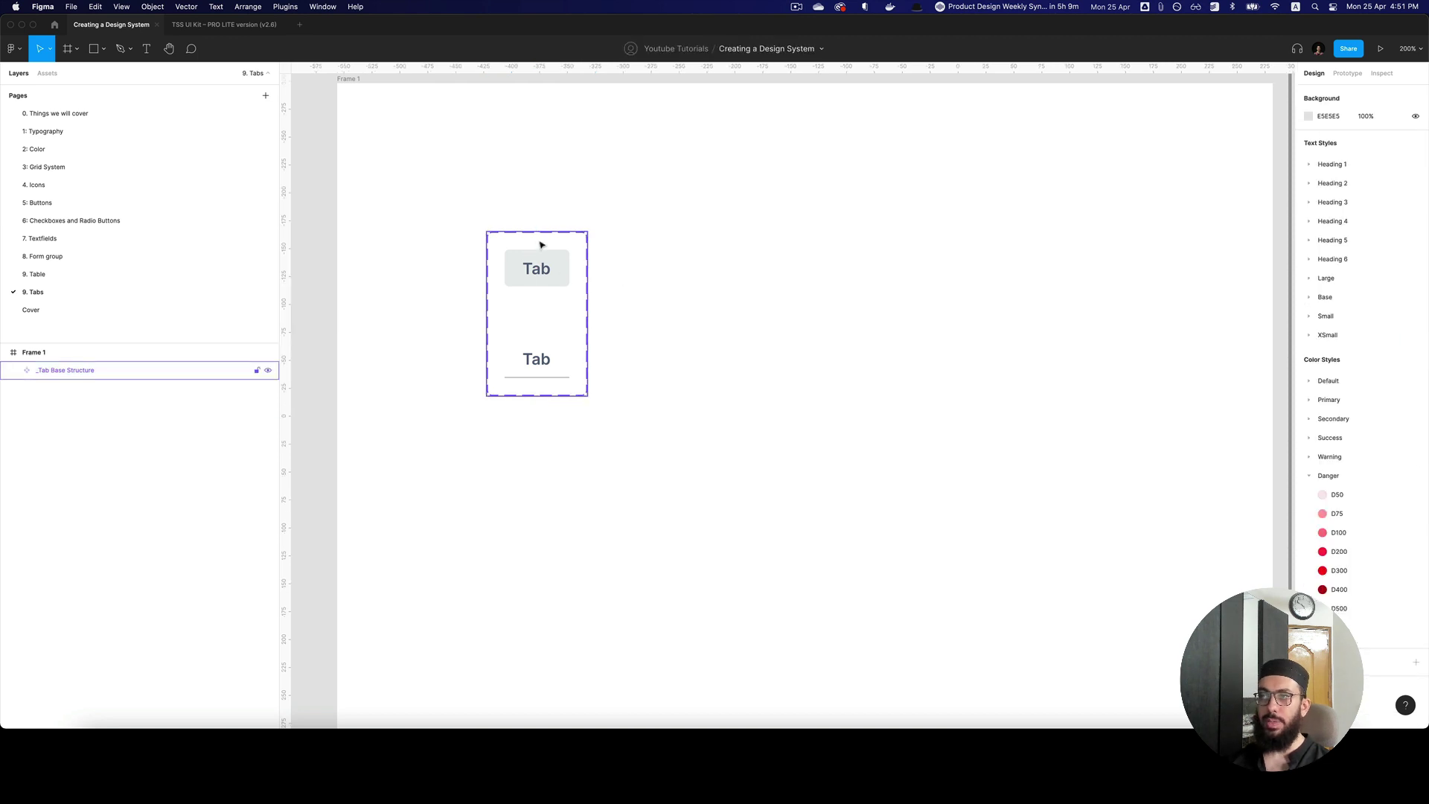
drag(543, 242, 458, 177)
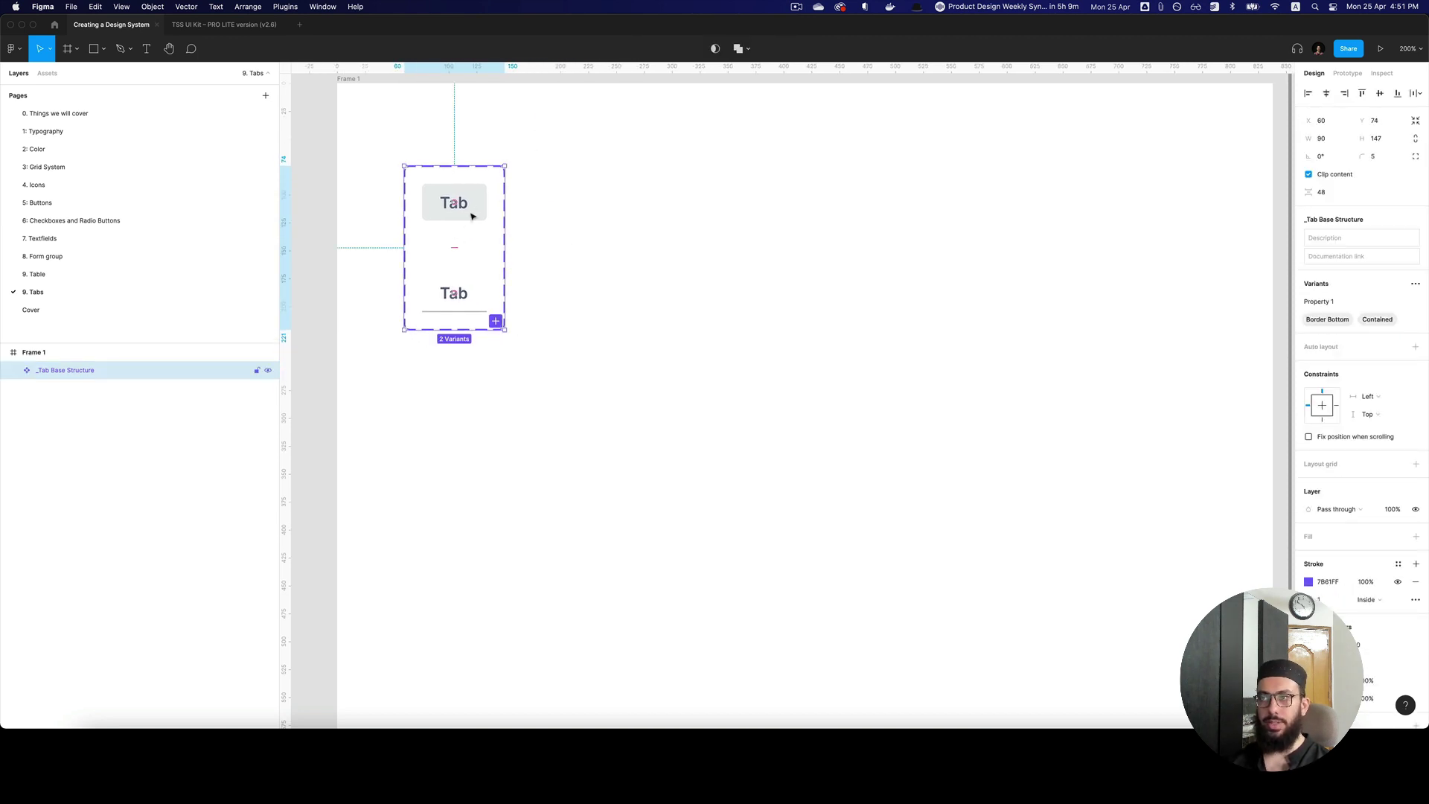
Step: Rename the variant property of the _Tab Base Structure component set to Type
click(472, 216)
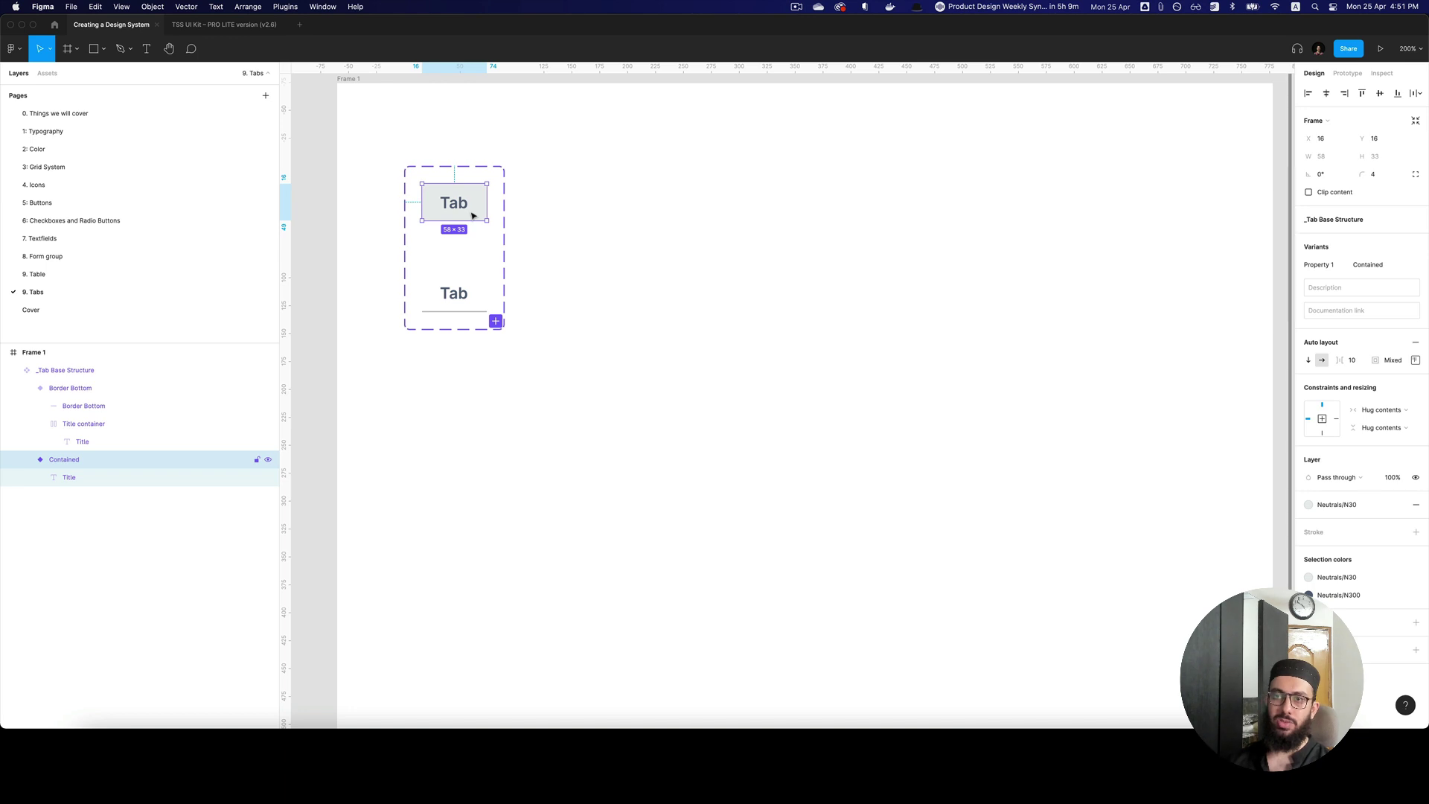
click(489, 168)
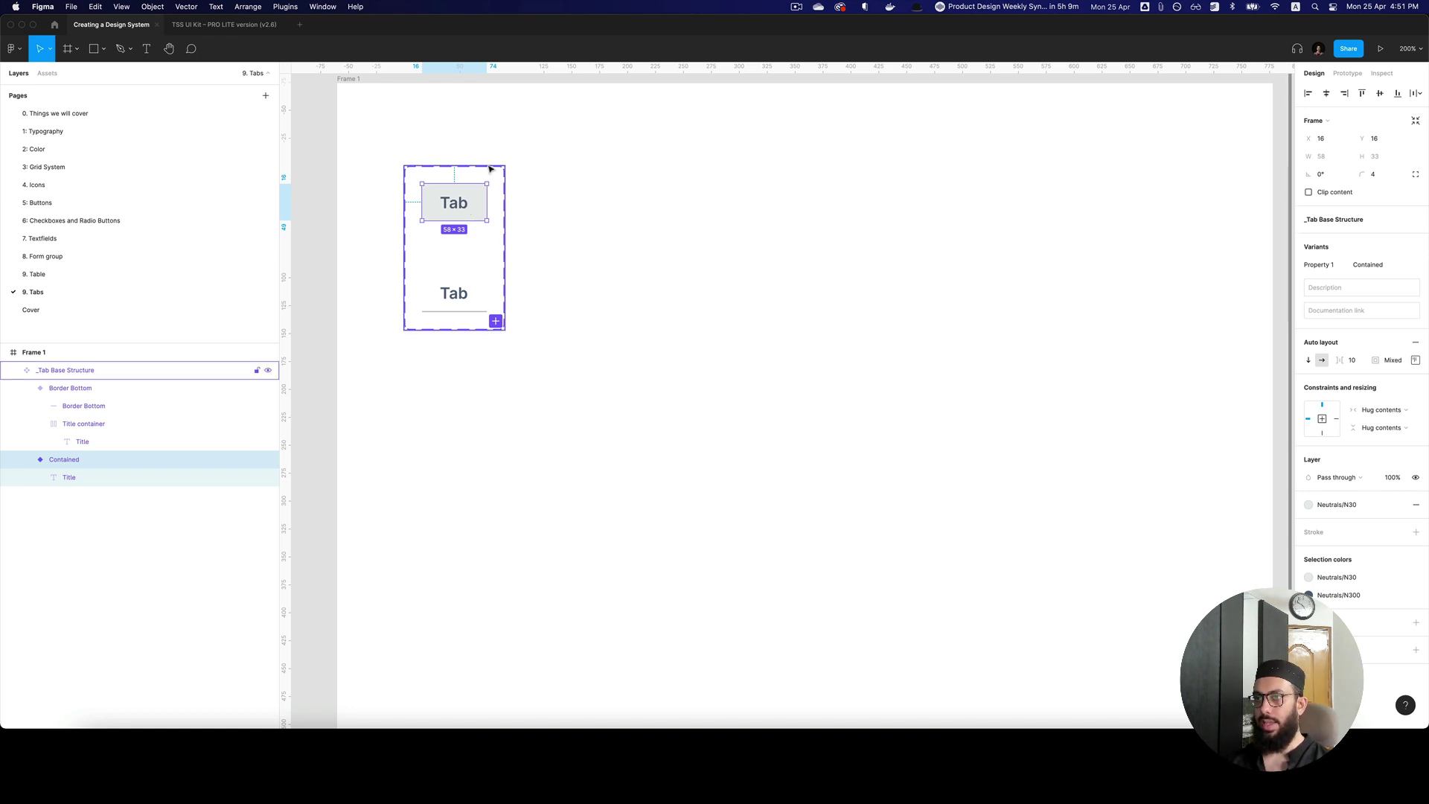
text(Style)
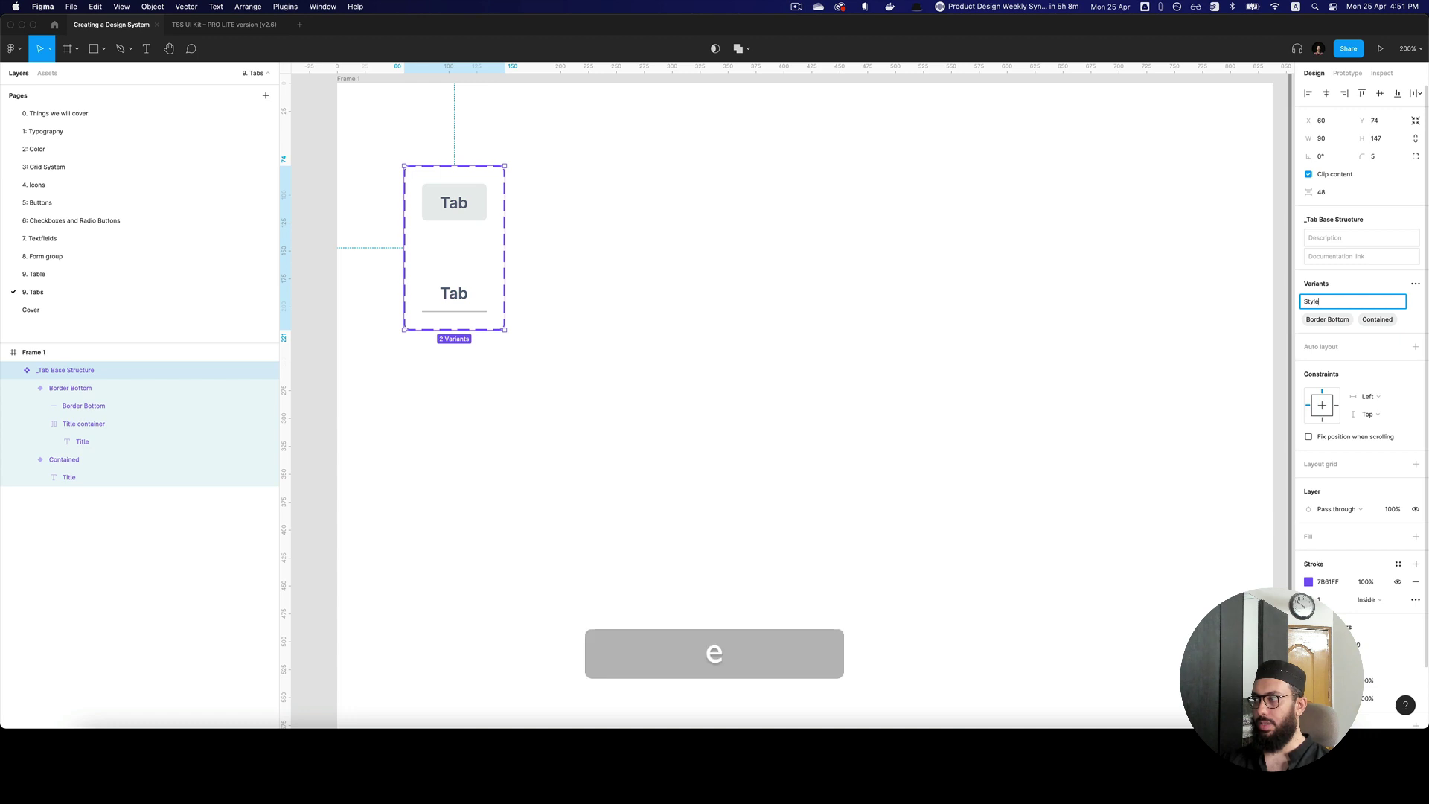
key(super+a)
text(Type)
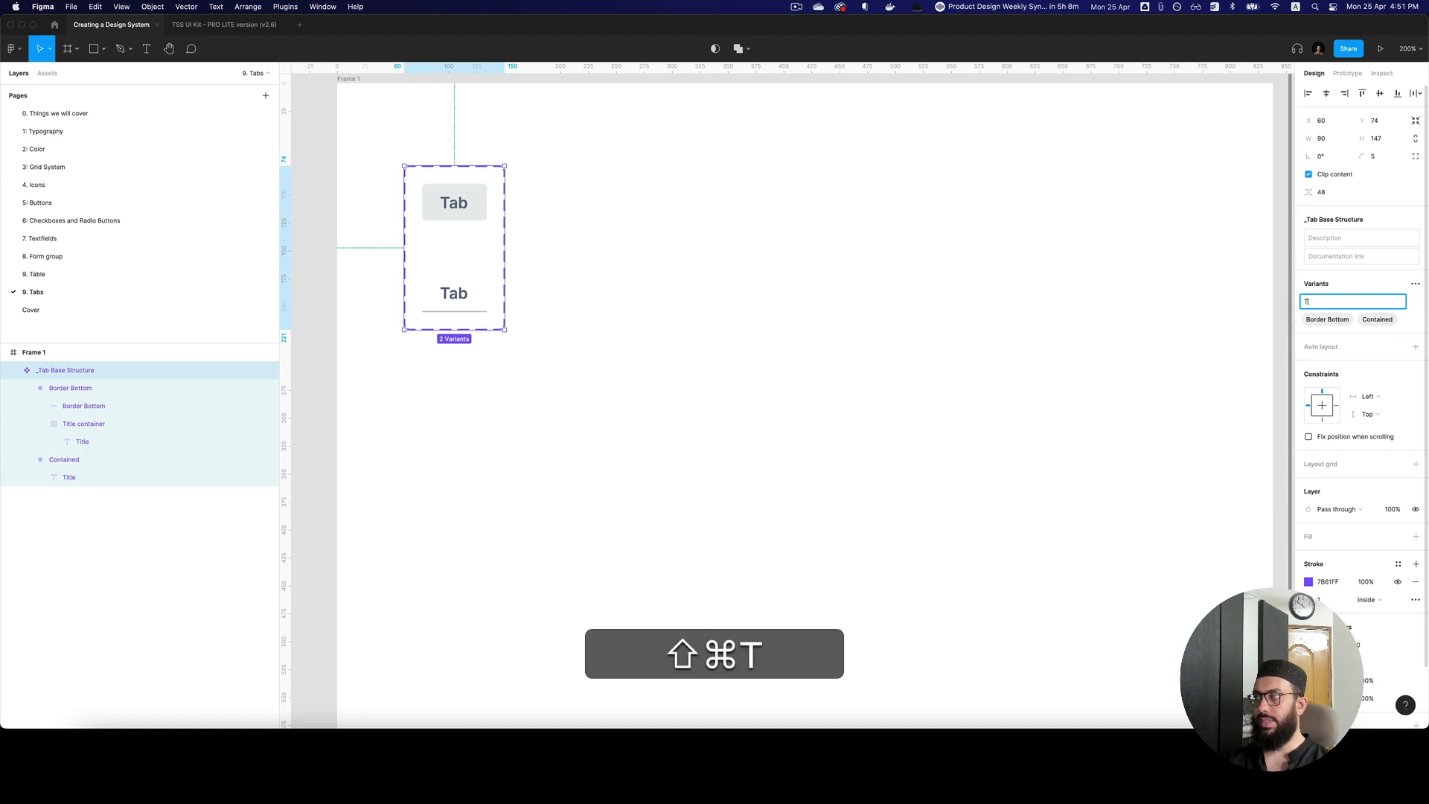
key(Return)
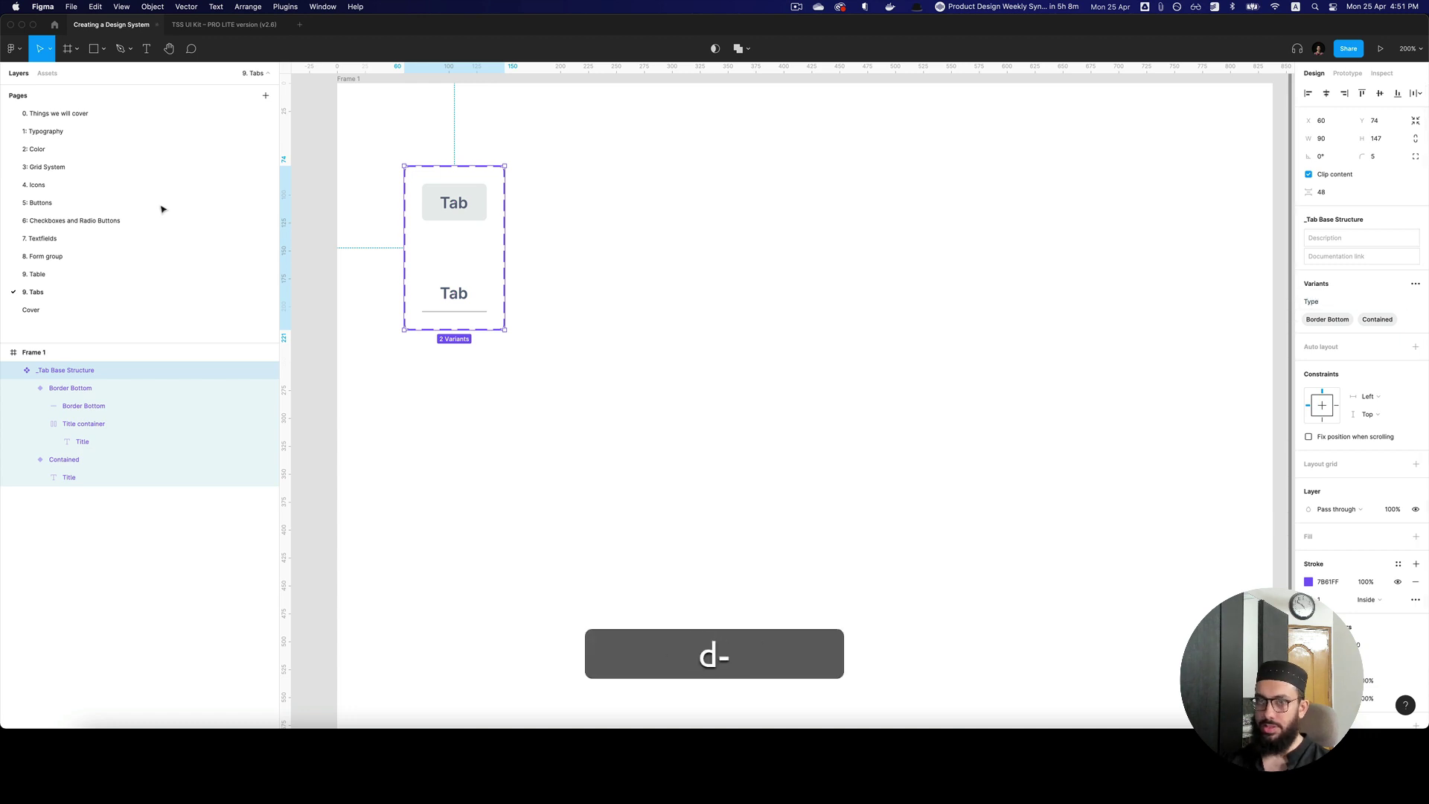
click(117, 275)
key(super+c)
click(104, 292)
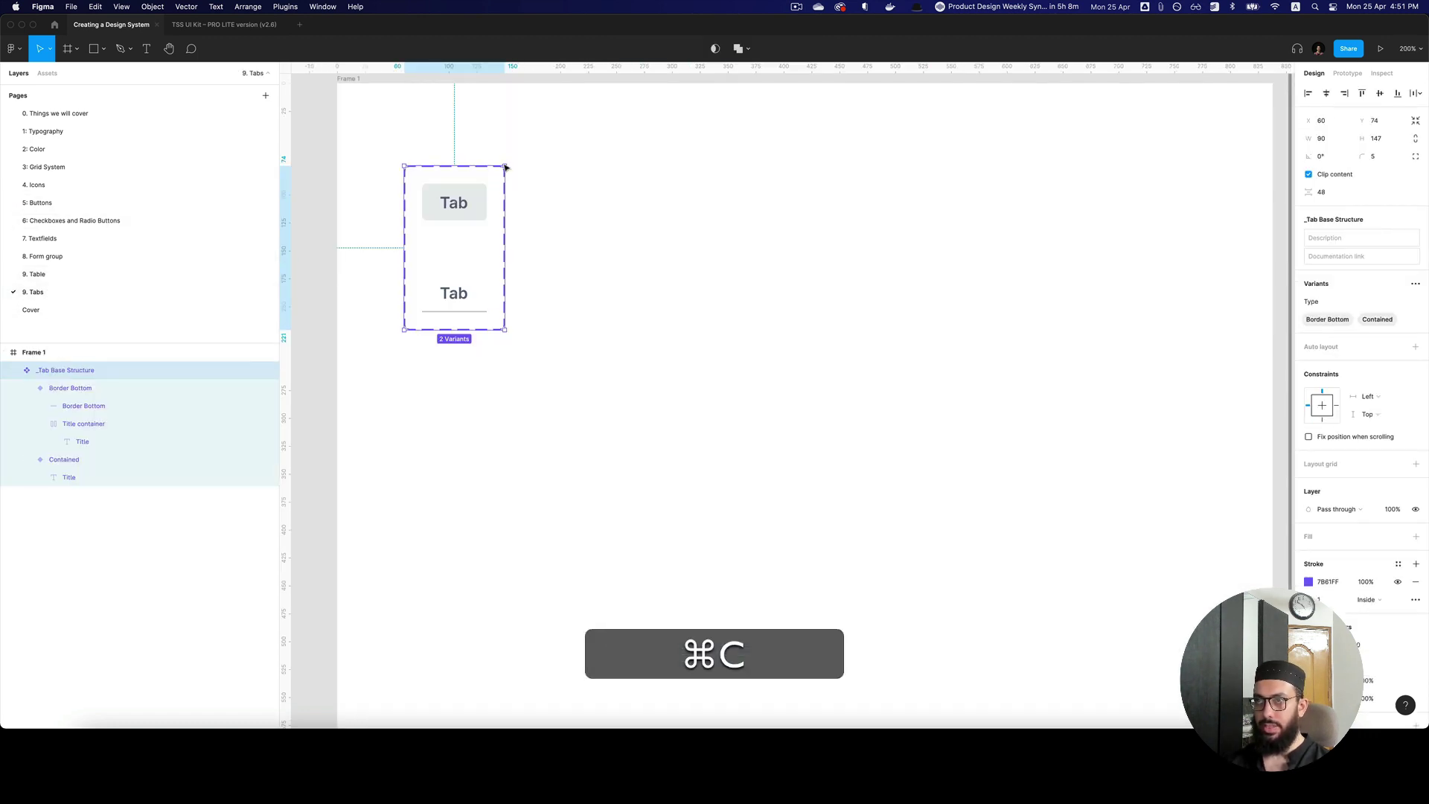
click(103, 276)
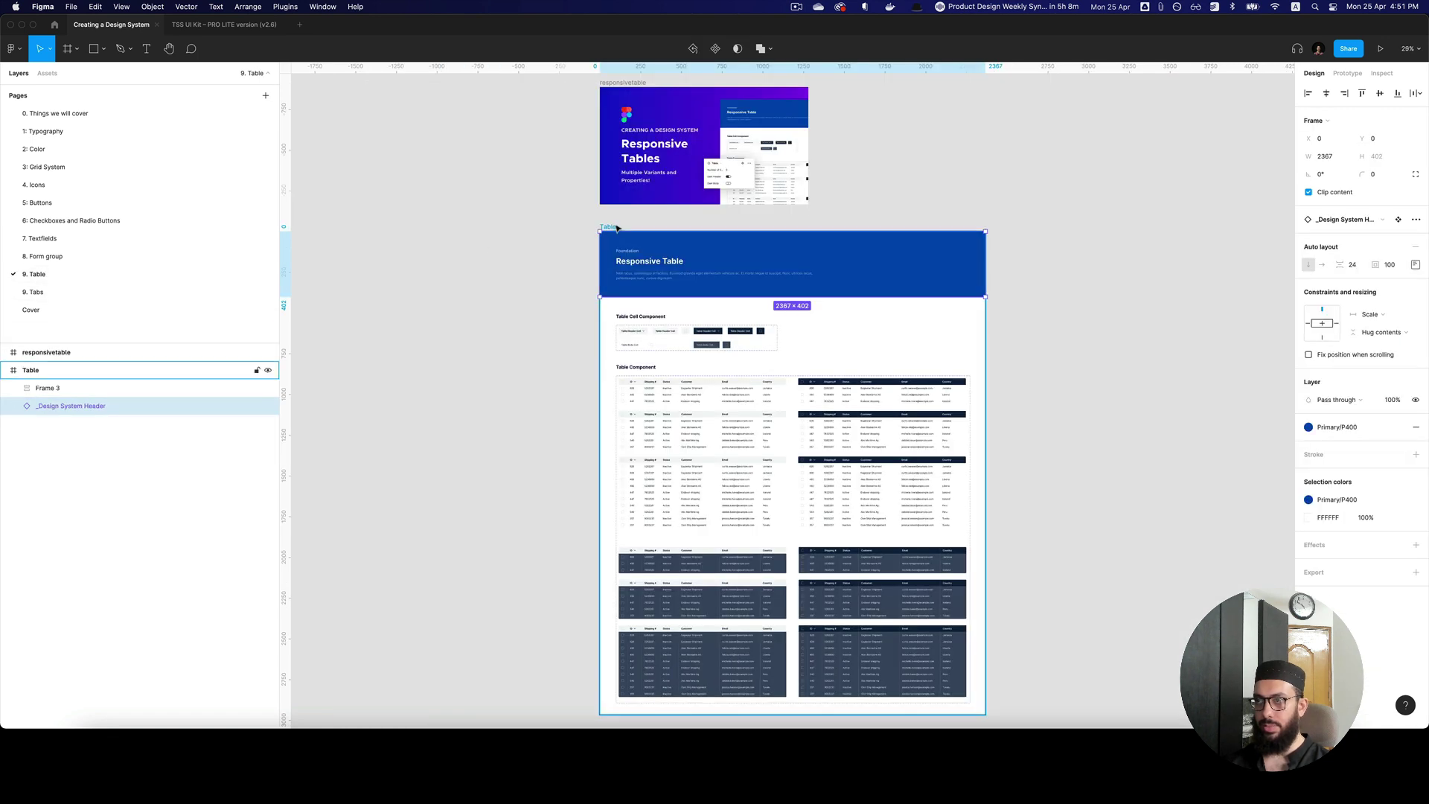
Step: Copy the Colors documentation frame from the 7. Textfields page and paste it onto the 9. Tabs page
click(92, 239)
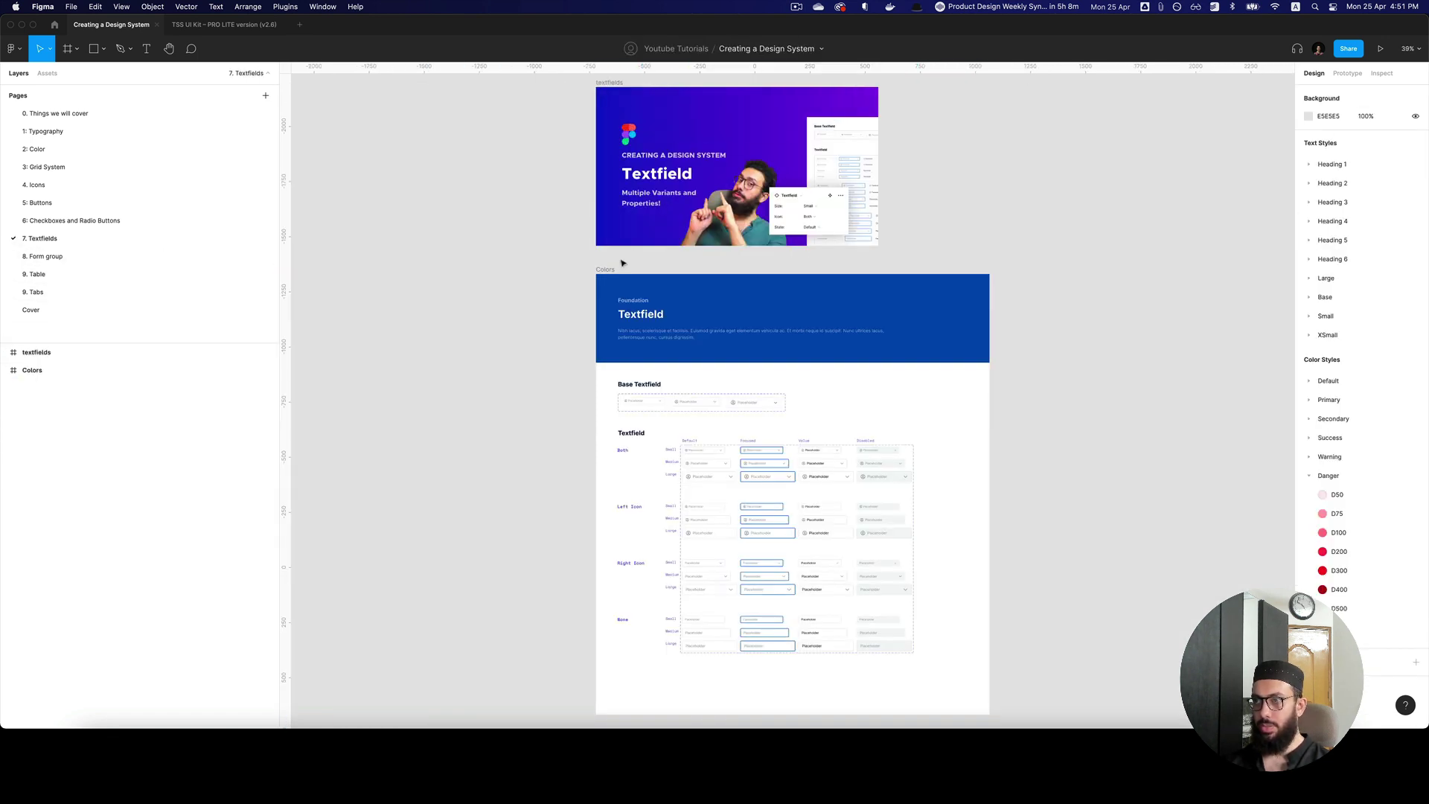
click(44, 370)
key(super+c)
click(46, 291)
scroll(898, 314, right, 5)
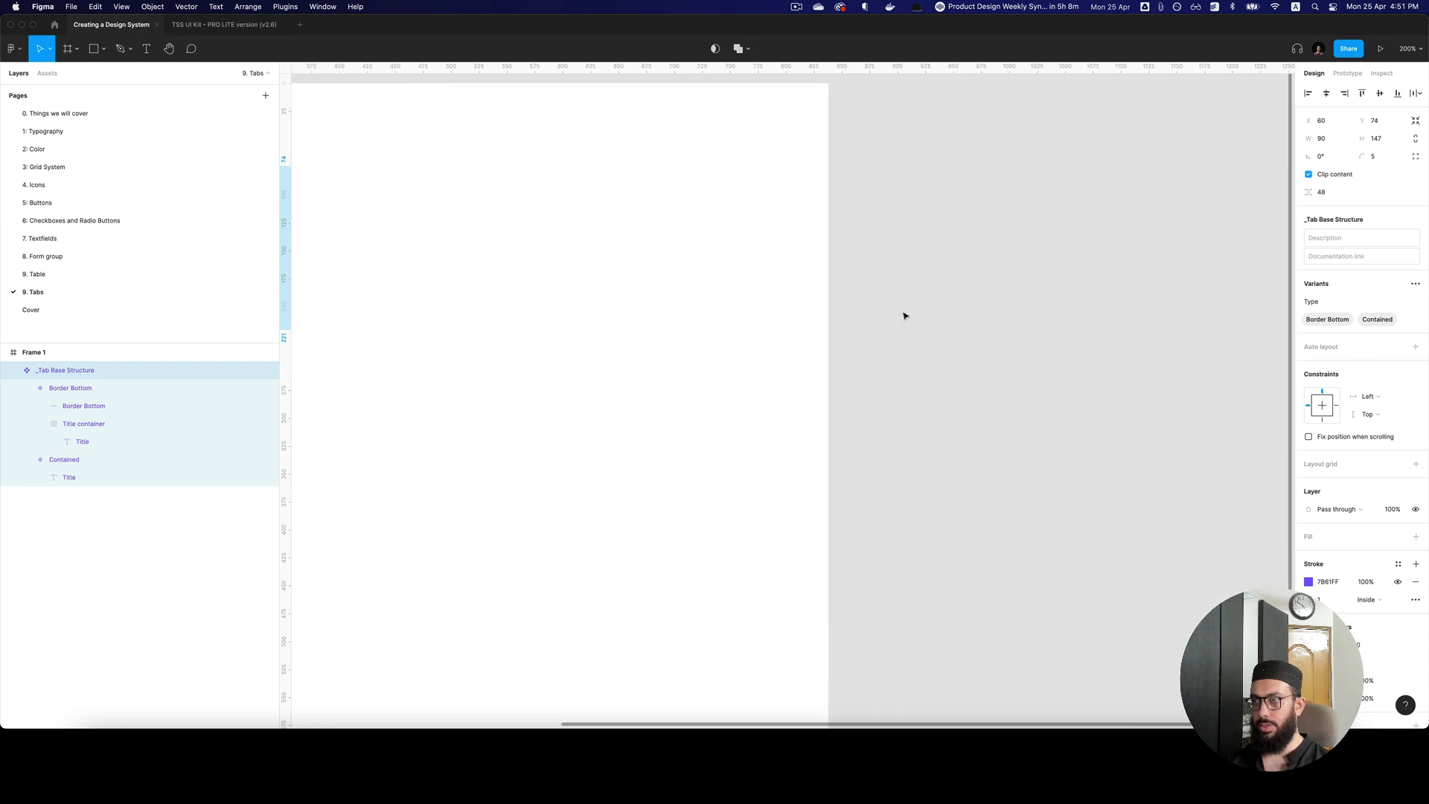
click(903, 314)
key(alt+minus)
scroll(948, 303, right, 6)
key(super+v)
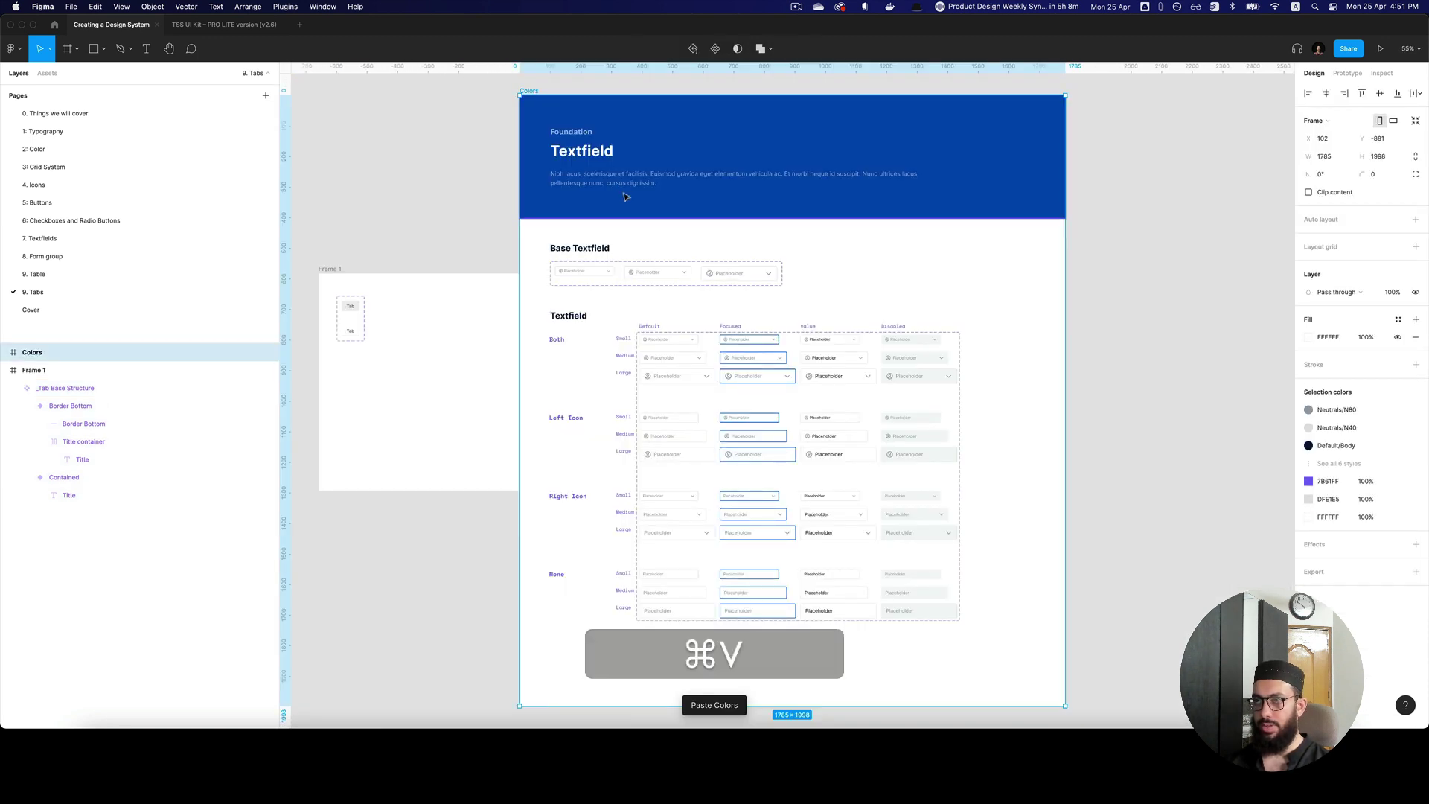
Step: Move the pasted Colors frame beside Frame 1 at X 374, Y -298 and change its header title to Tabs
drag(625, 195, 702, 365)
double_click(638, 332)
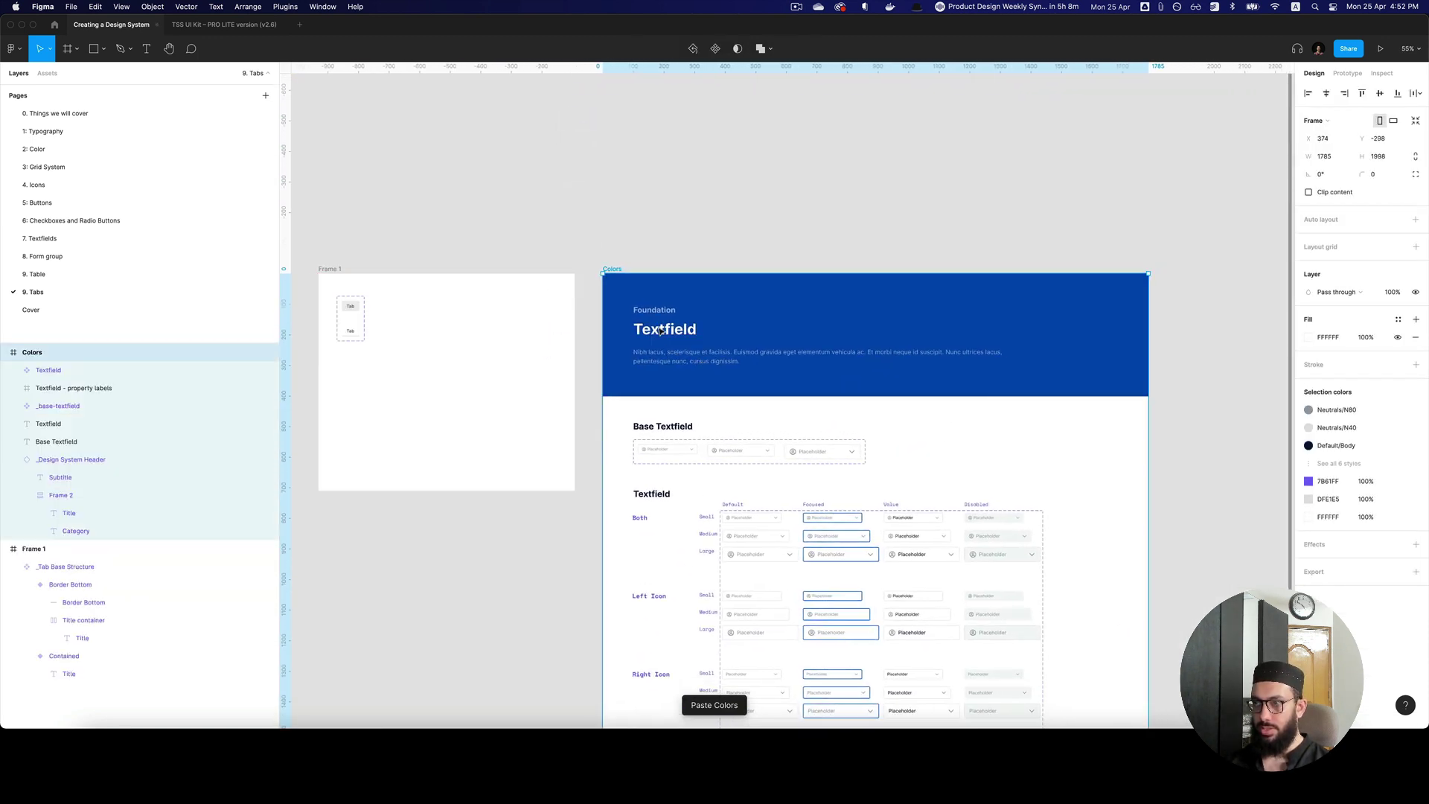
text(Tabs)
Step: Add horizontal auto layout to the tab component set in Frame 1, with item spacing and padding of 40
click(350, 320)
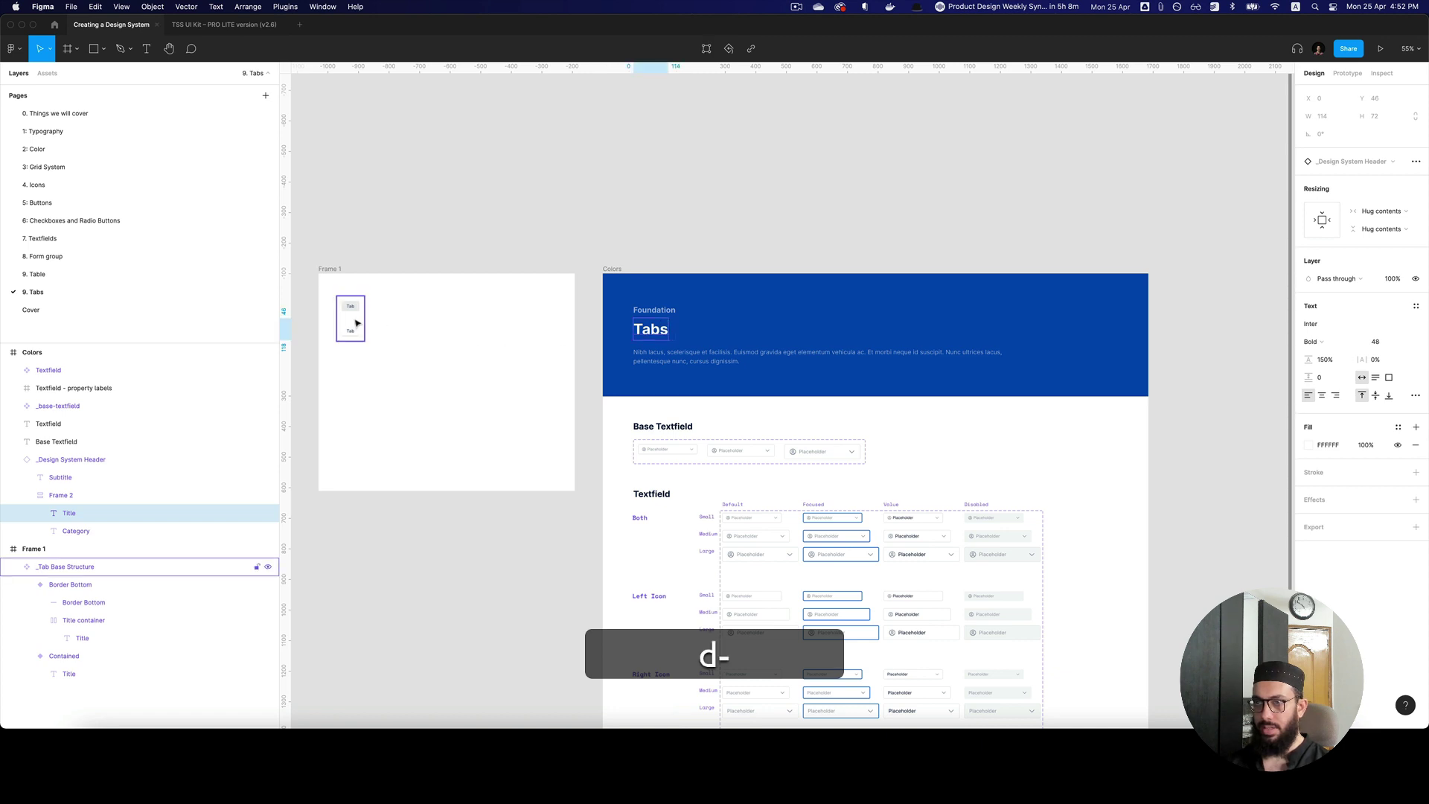
key(super+z)
key(shift+a)
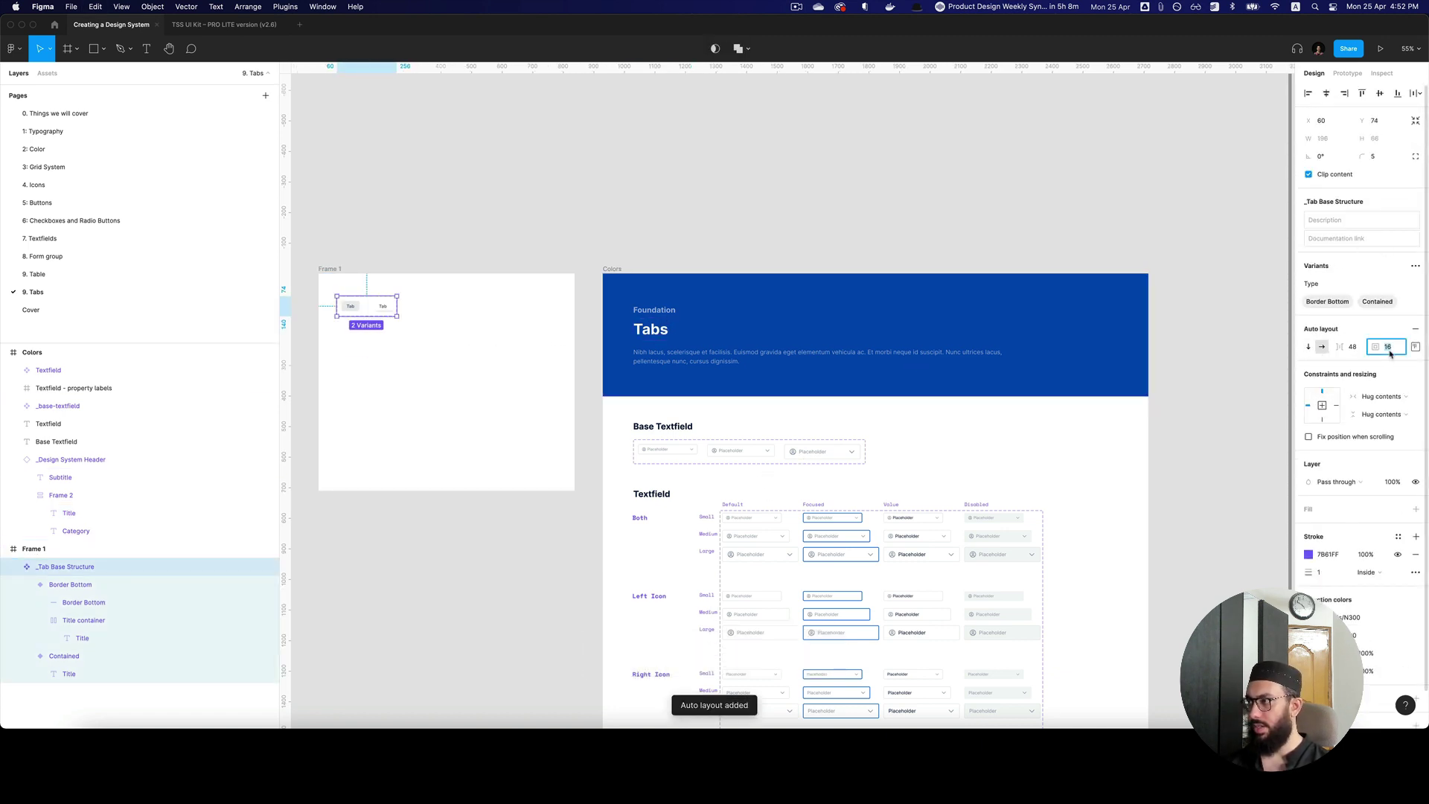
text(40)
key(shift+Tab)
text(40)
key(Return)
Step: Replace the base textfield component set under the Base Textfield heading with a copy of the tab component set
key(super+c)
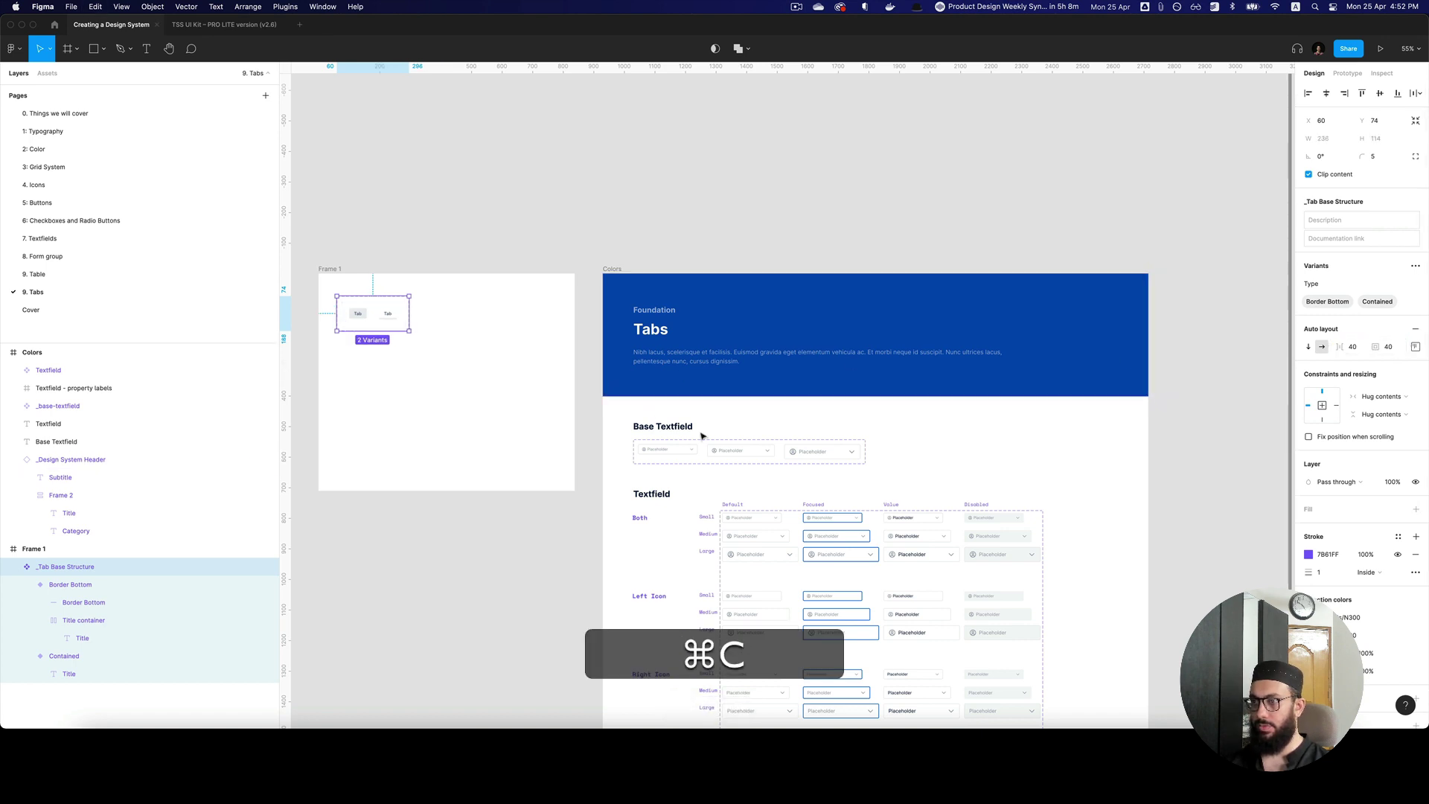
key(z)
click(776, 453)
click(681, 462)
right_click(681, 462)
click(745, 416)
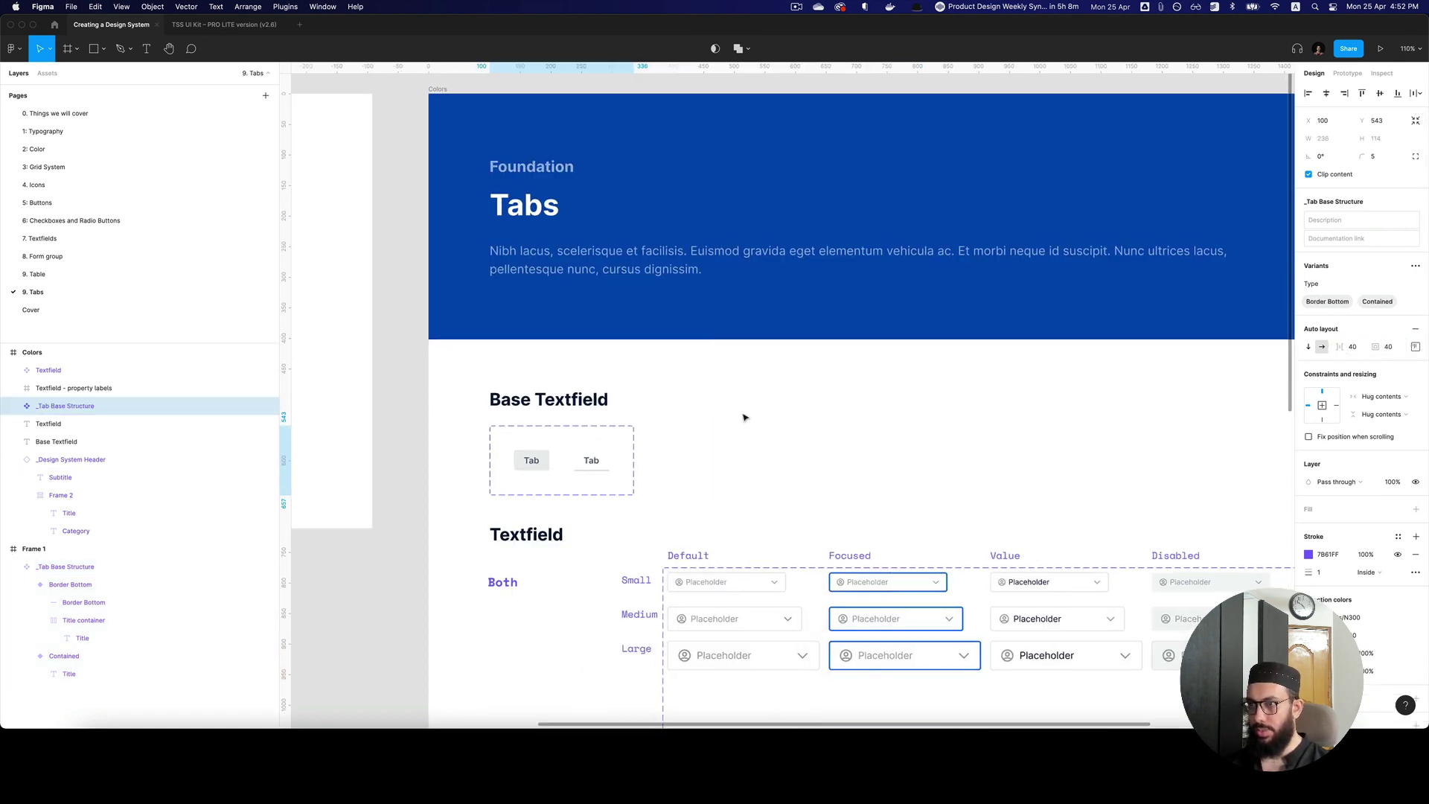
Step: Set the item spacing and padding of the tab component set in the Colors frame to 24
scroll(748, 435, down, 2)
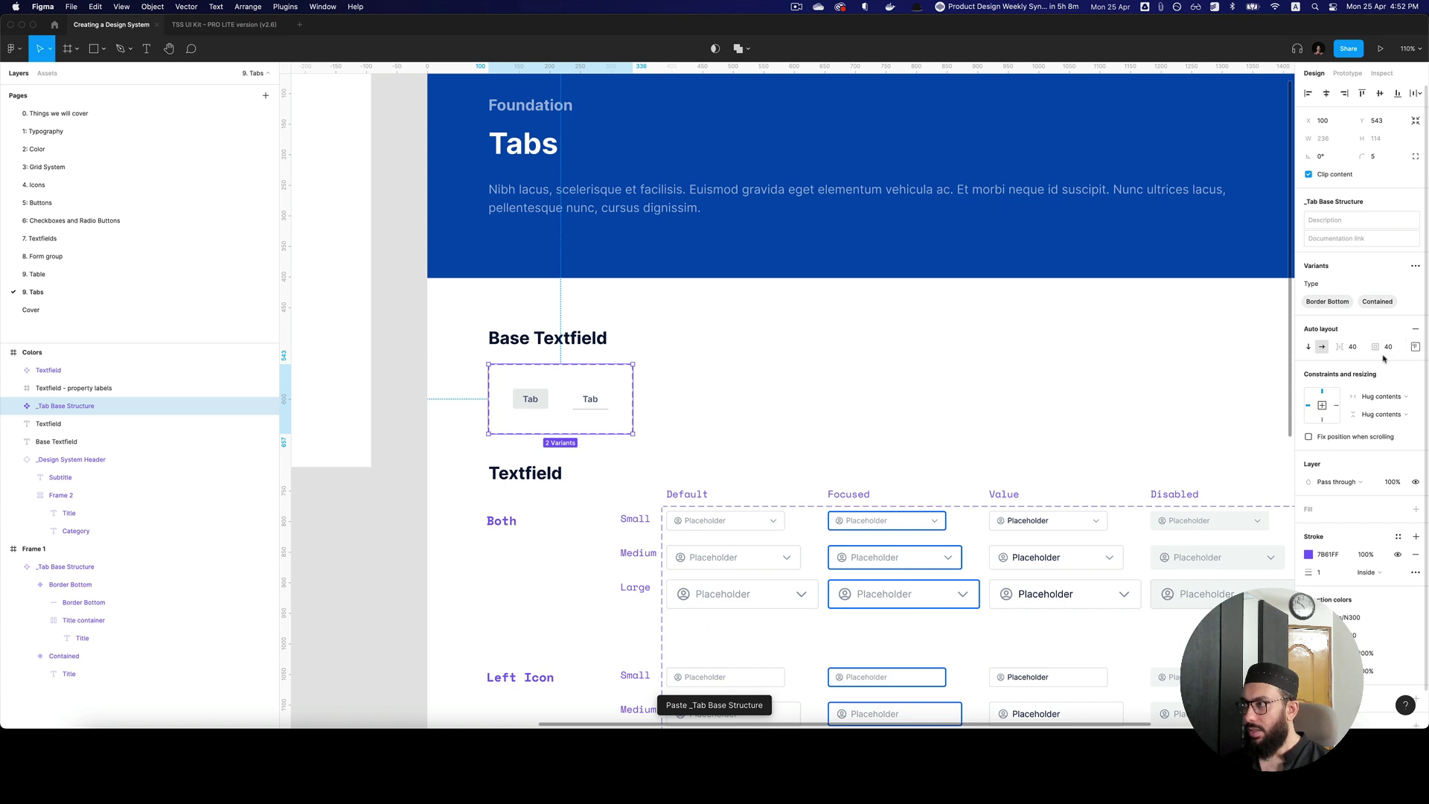
click(1352, 346)
text(24)
key(Tab)
text(24)
key(Return)
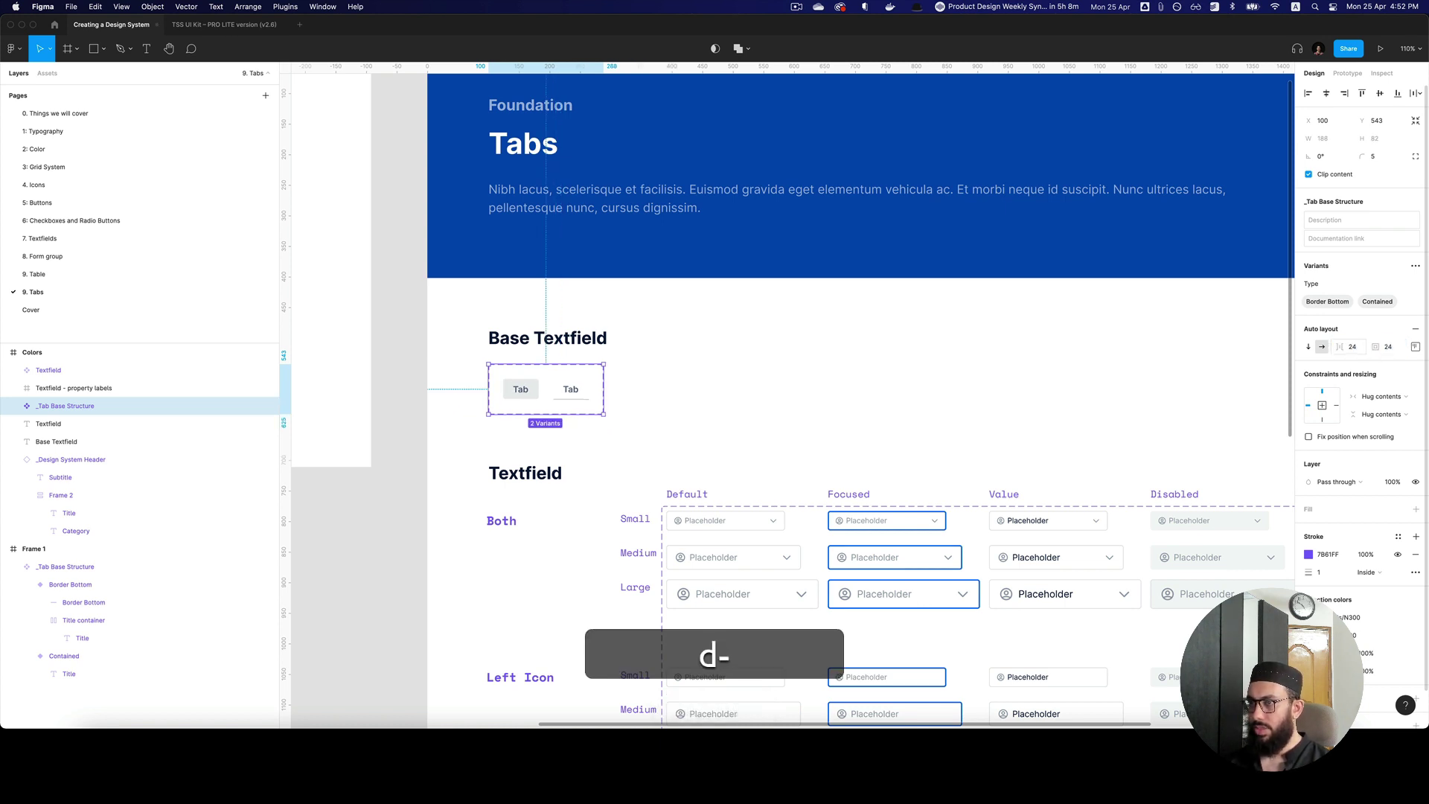
Step: Delete the Textfield heading, the textfield component set and its property labels from the Colors frame
click(629, 431)
key(z)
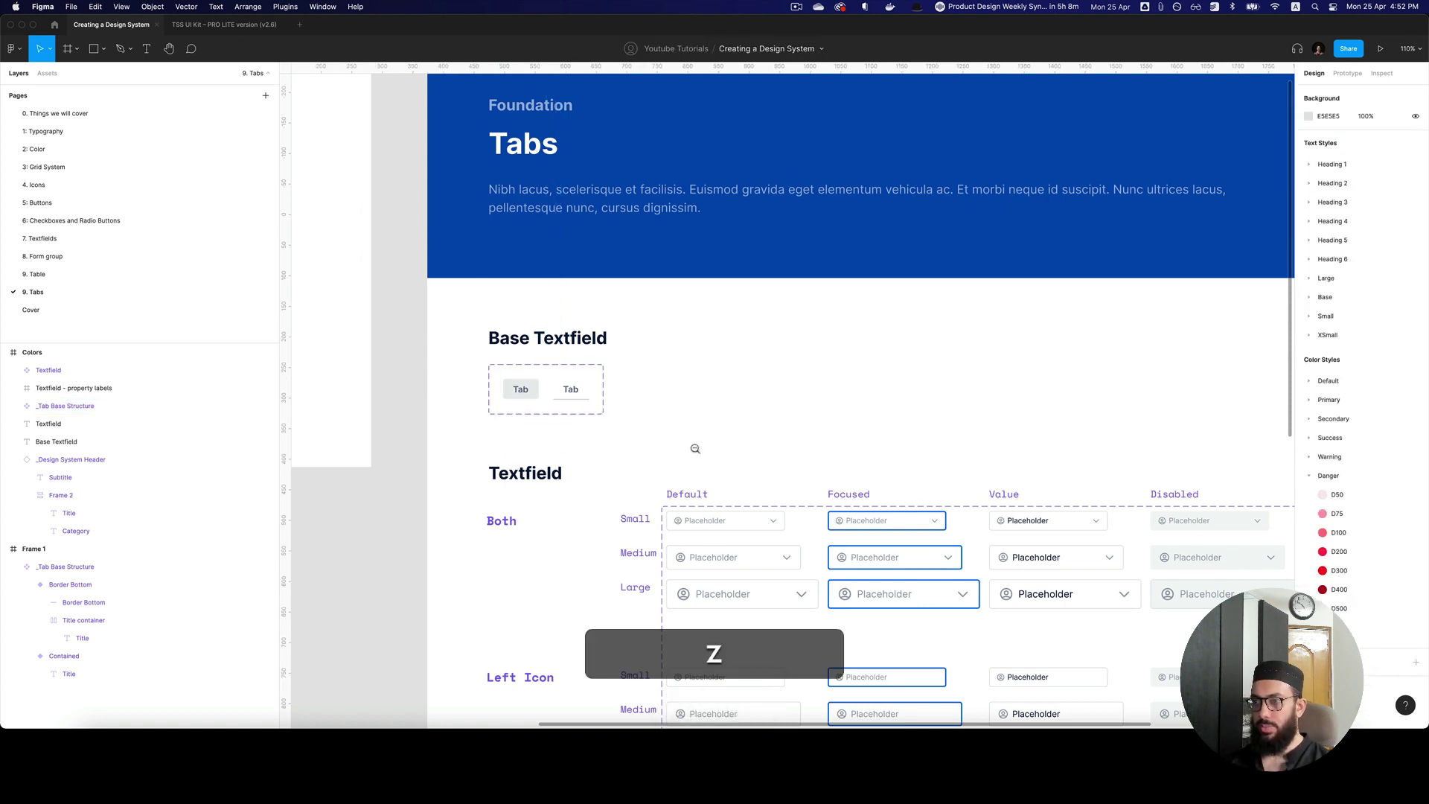
alt+click(576, 463)
drag(525, 456, 975, 608)
key(BackSpace)
key(BackSpace)
key(z)
click(599, 225)
click(495, 198)
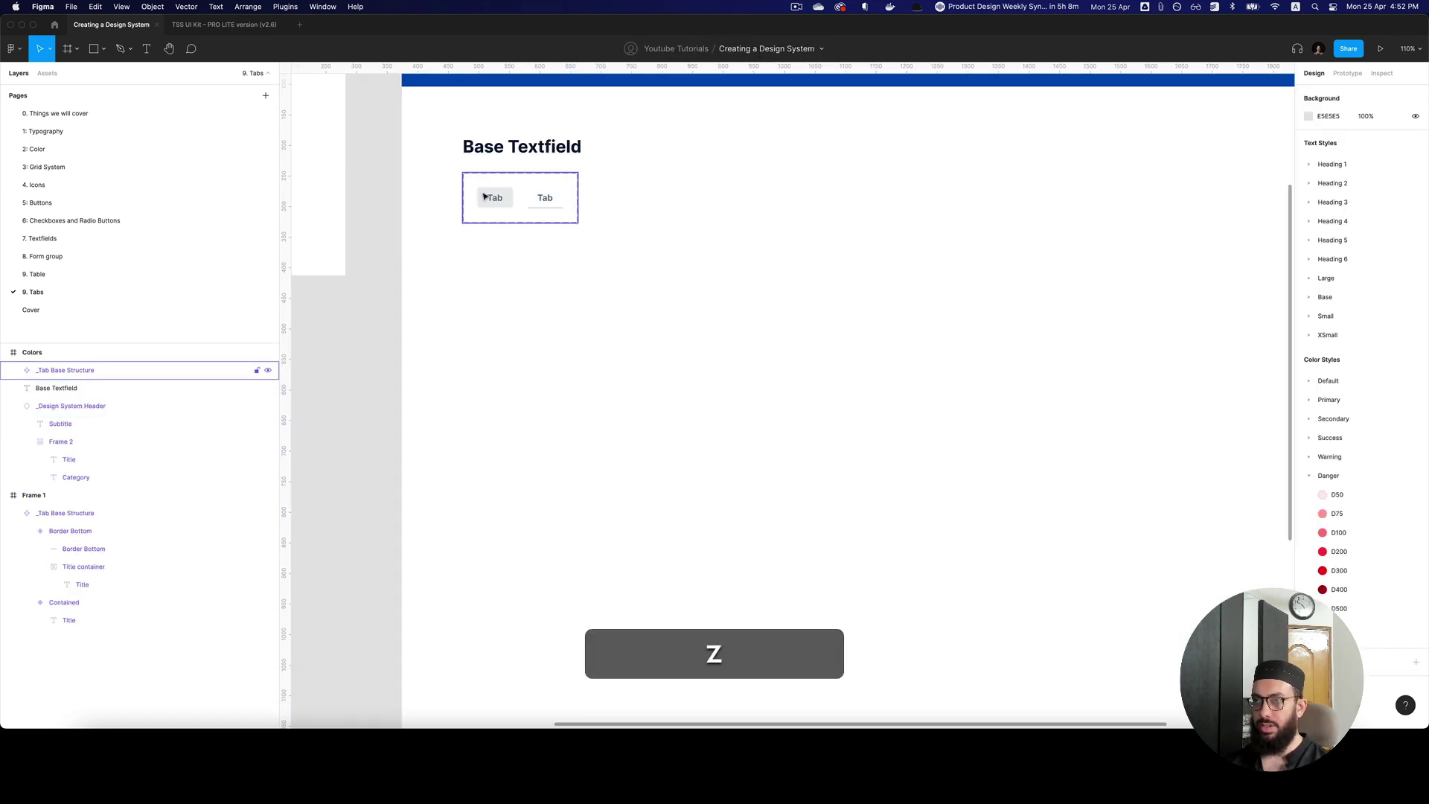
Step: Place a copy of the contained base tab below the base tab set and turn it into a component
click(495, 199)
drag(495, 200, 480, 344)
key(super+alt+k)
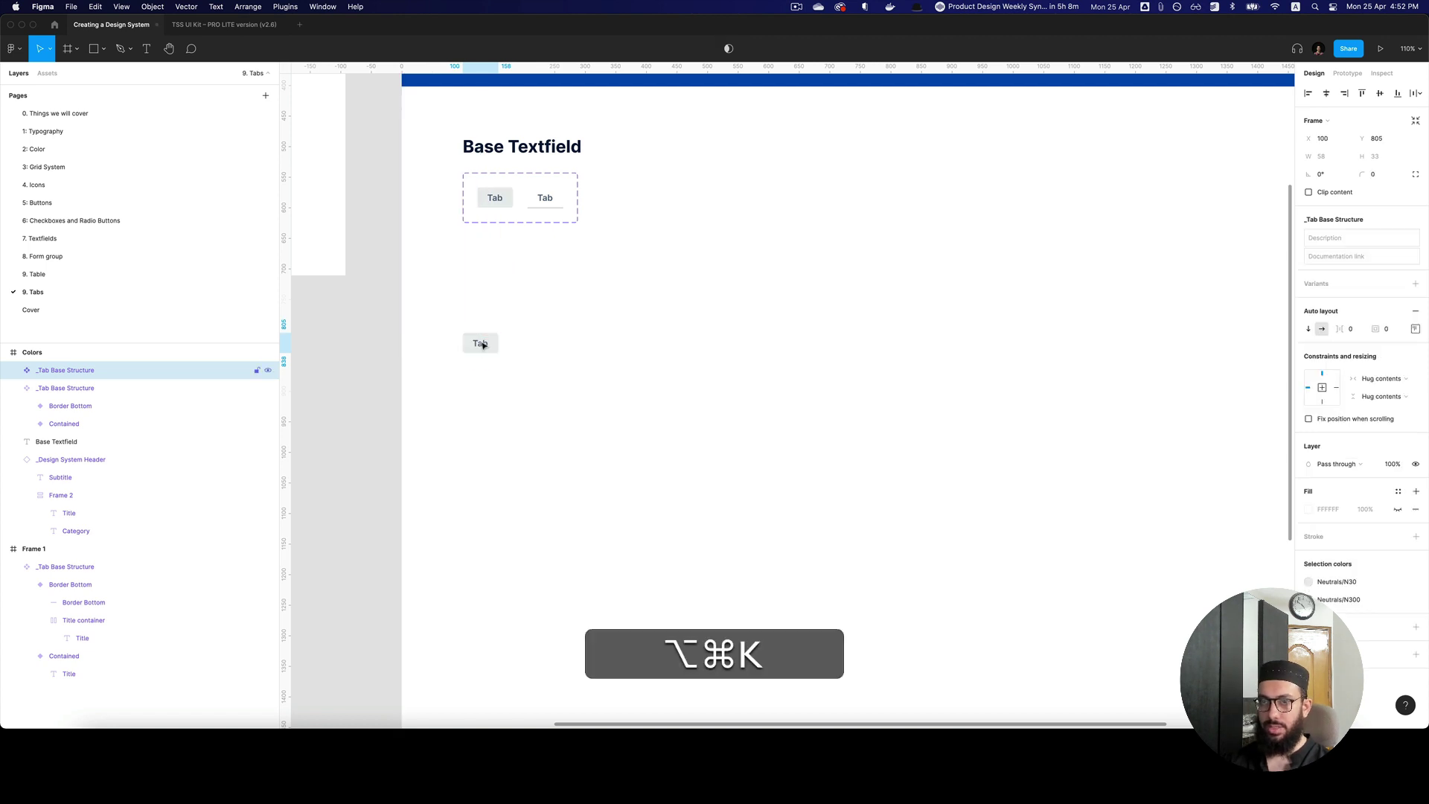
Step: Name the new tab component Tab/Container
key(super+alt+r)
text(Tab/)
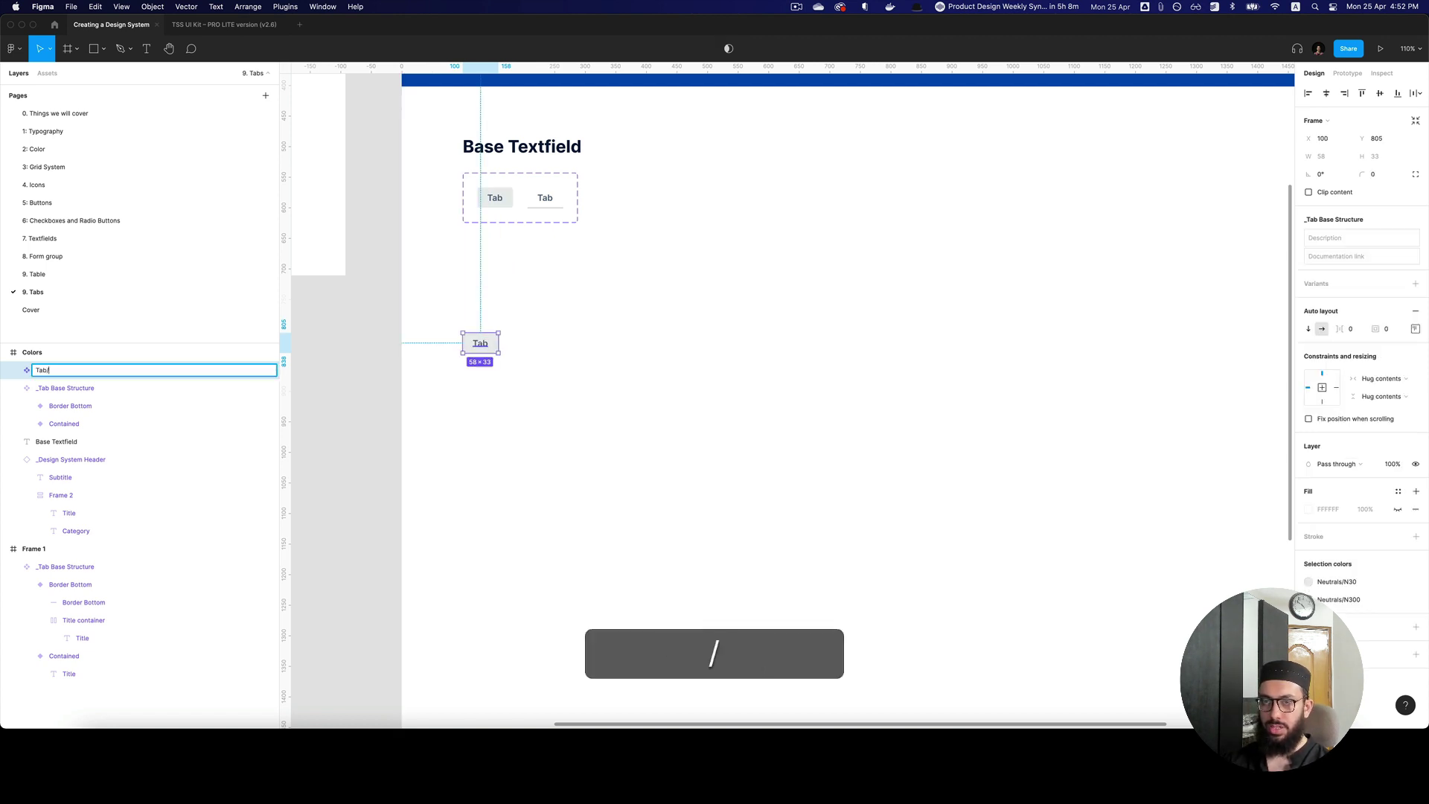
text(Contane)
key(BackSpace)
key(BackSpace)
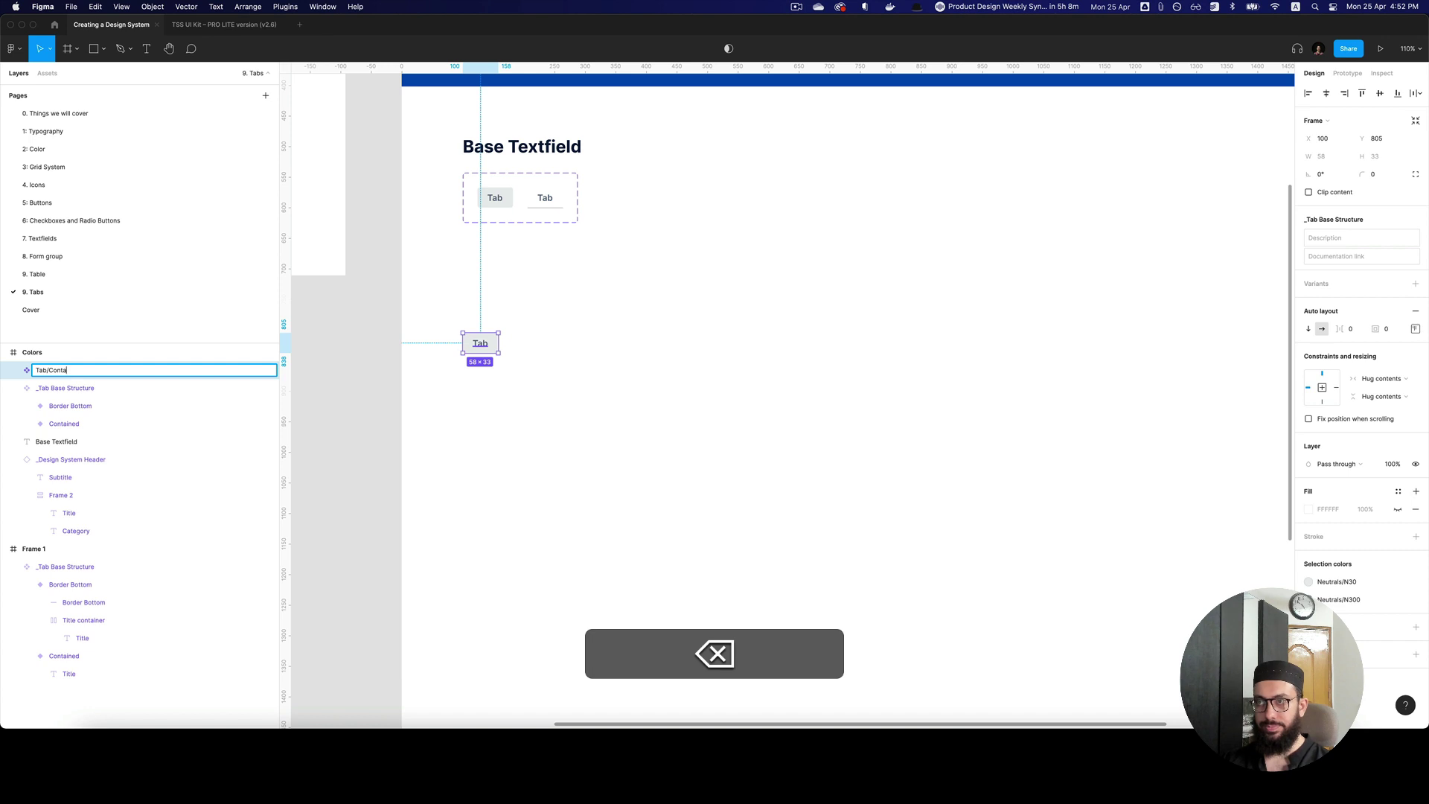
key(BackSpace)
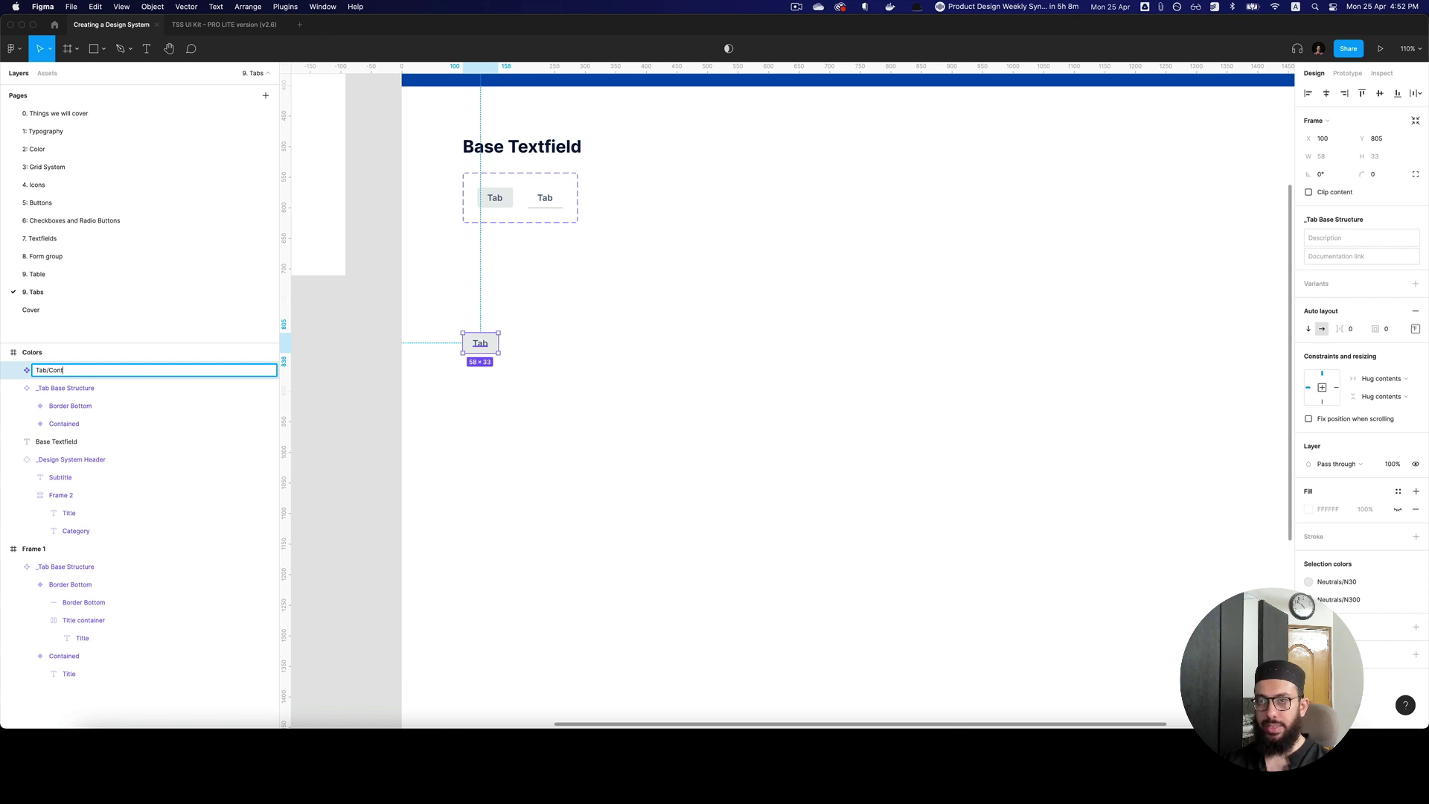
text(ainer)
key(Return)
Step: Check the variant names in the base tab set and rename the new component to Tab/Contained
double_click(500, 205)
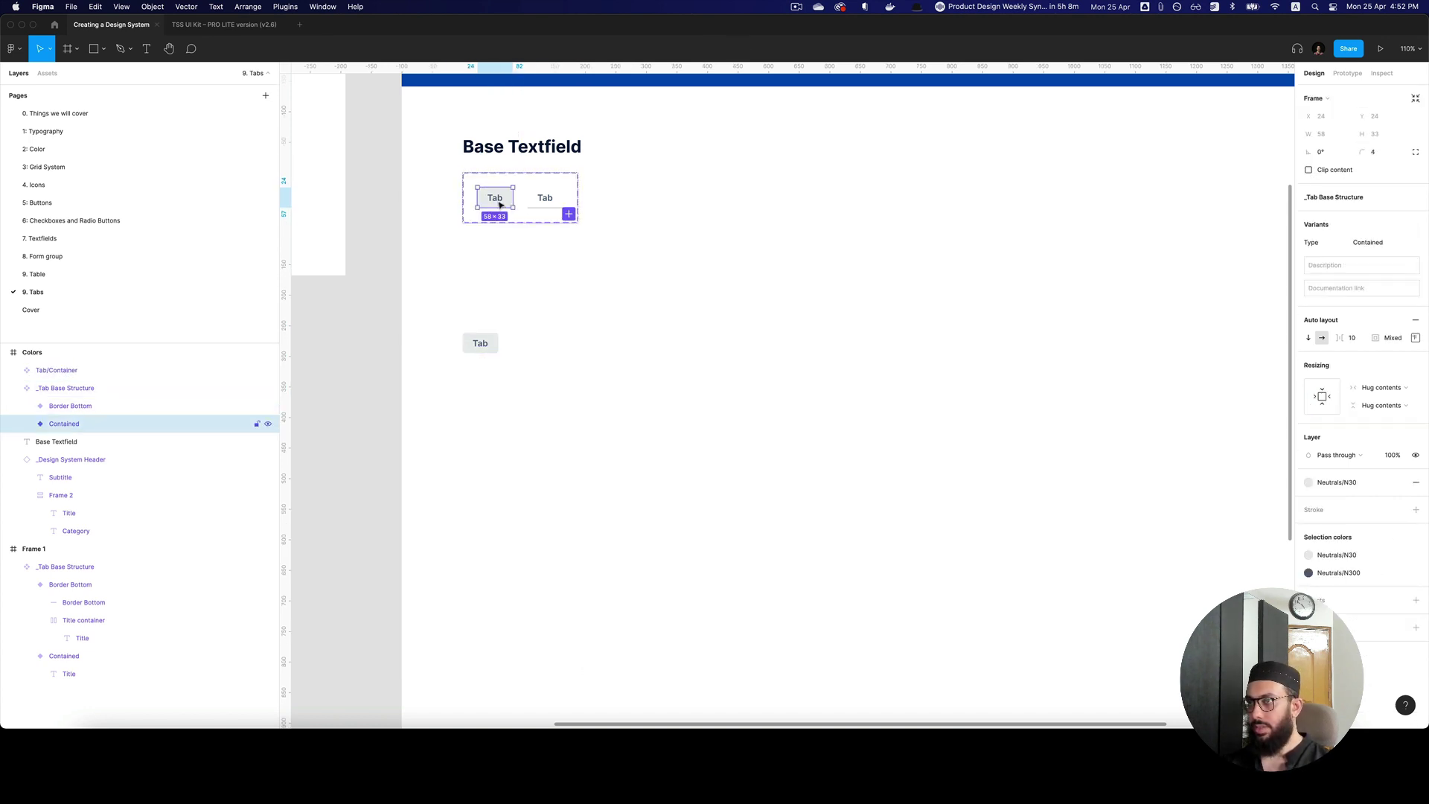
click(541, 200)
click(477, 349)
key(super+r)
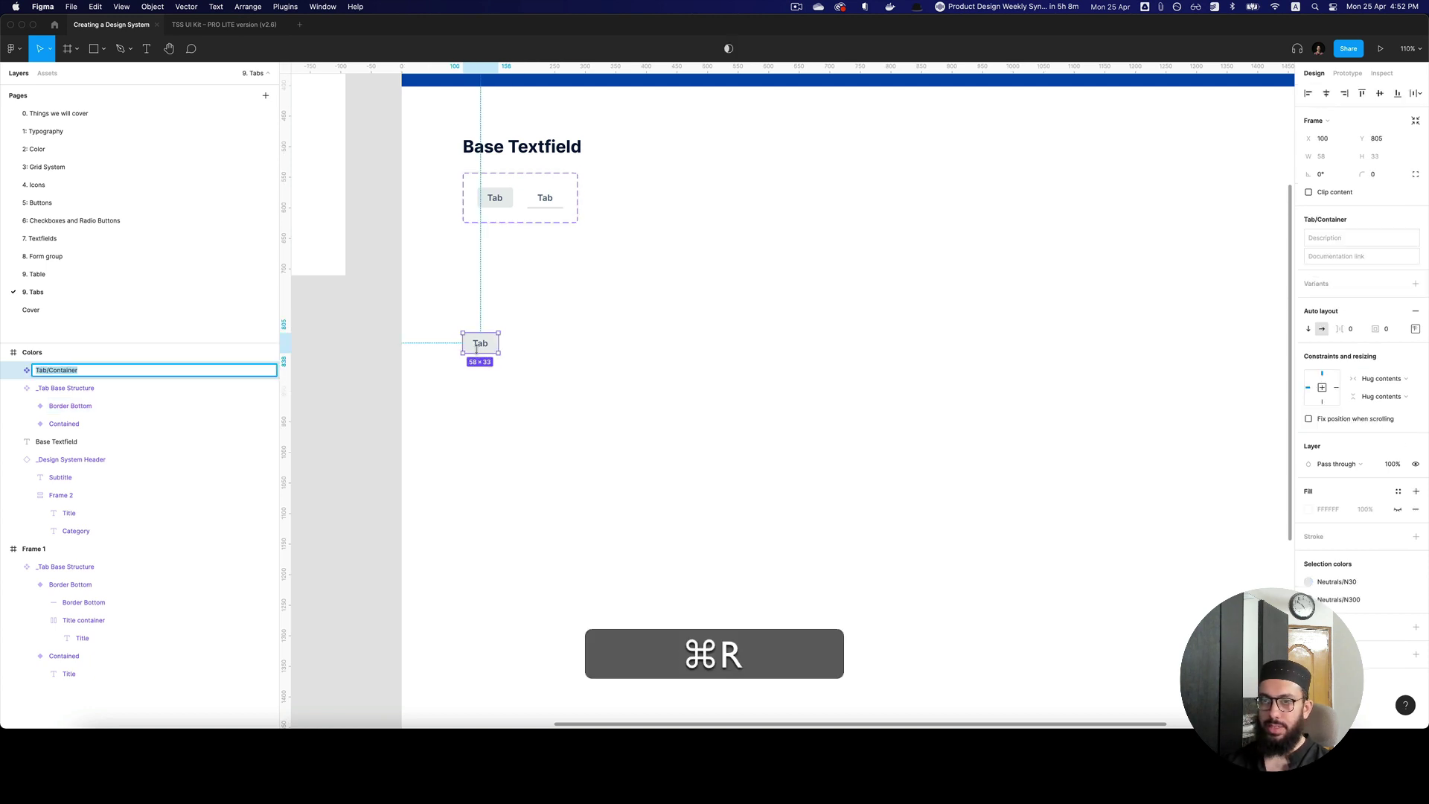
key(alt+BackSpace)
text(Contained)
key(Return)
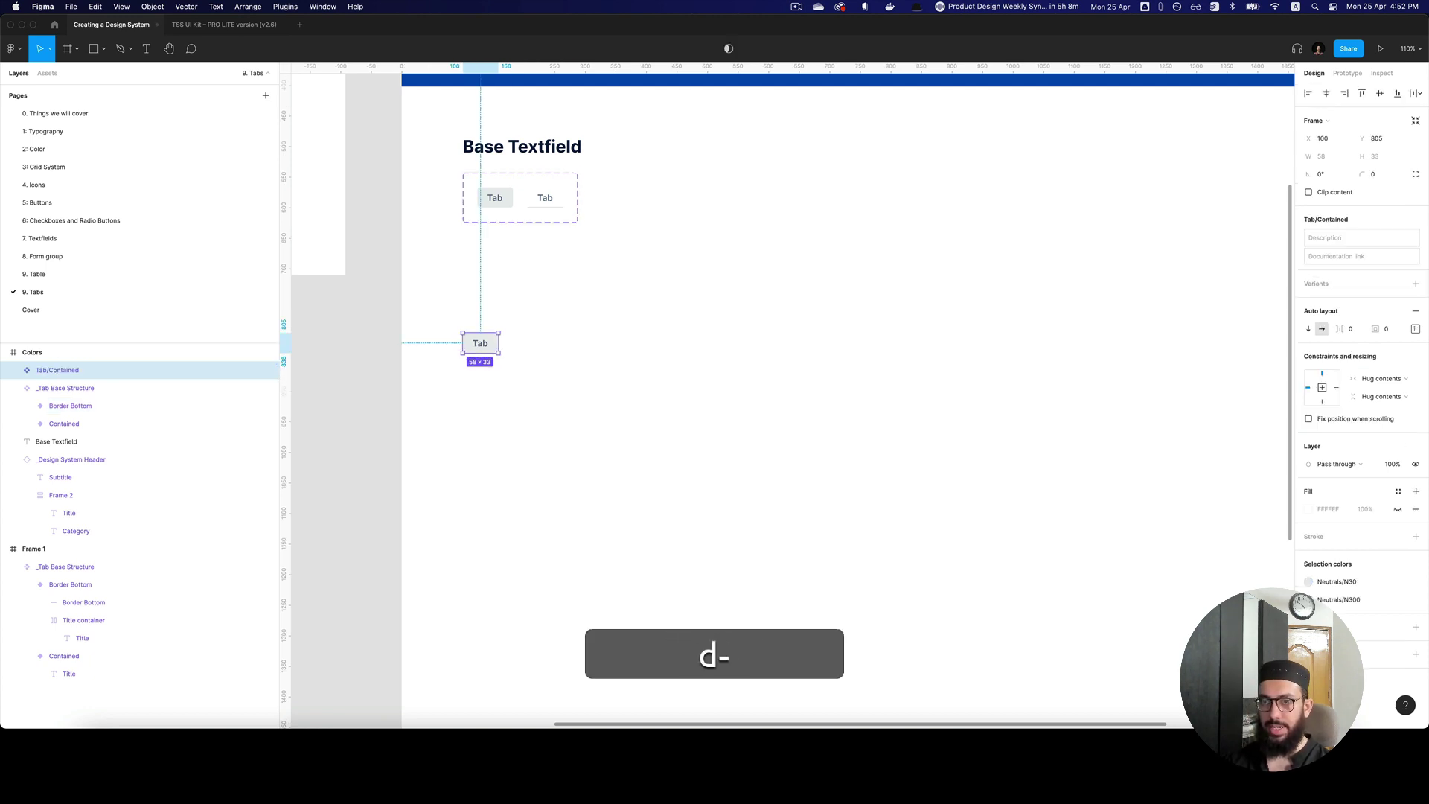
key(z)
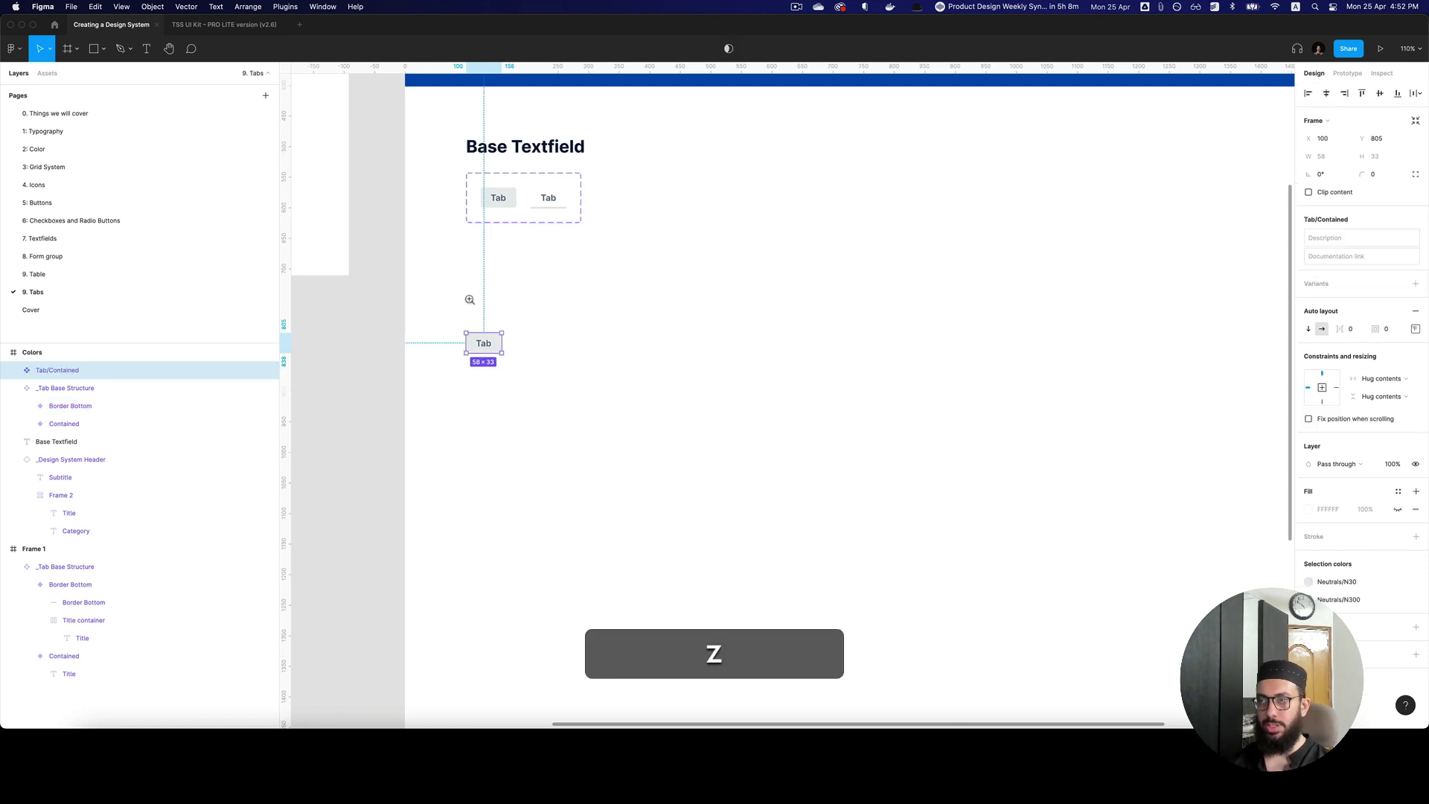
click(516, 304)
scroll(520, 310, left, 3)
scroll(533, 306, up, 3)
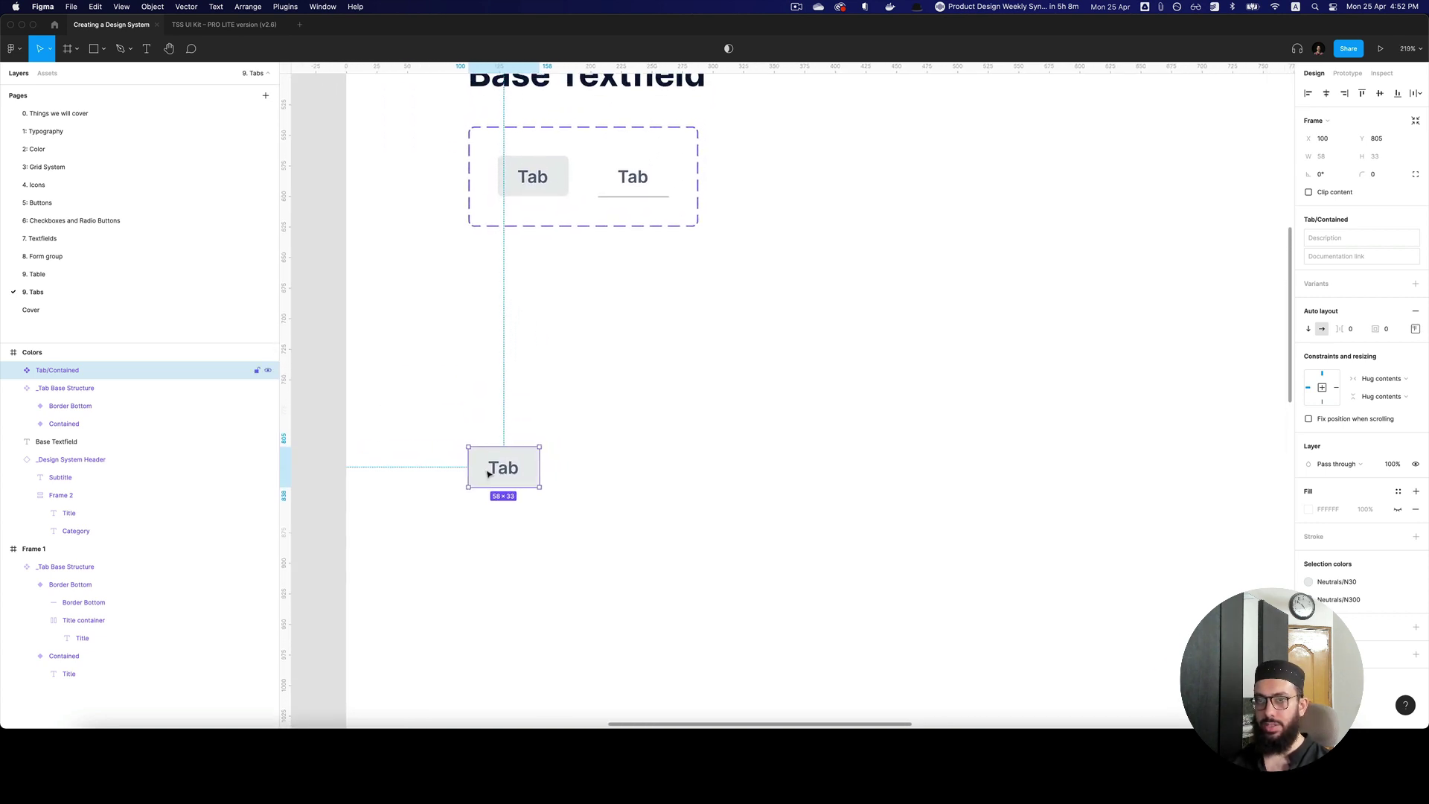
click(1416, 286)
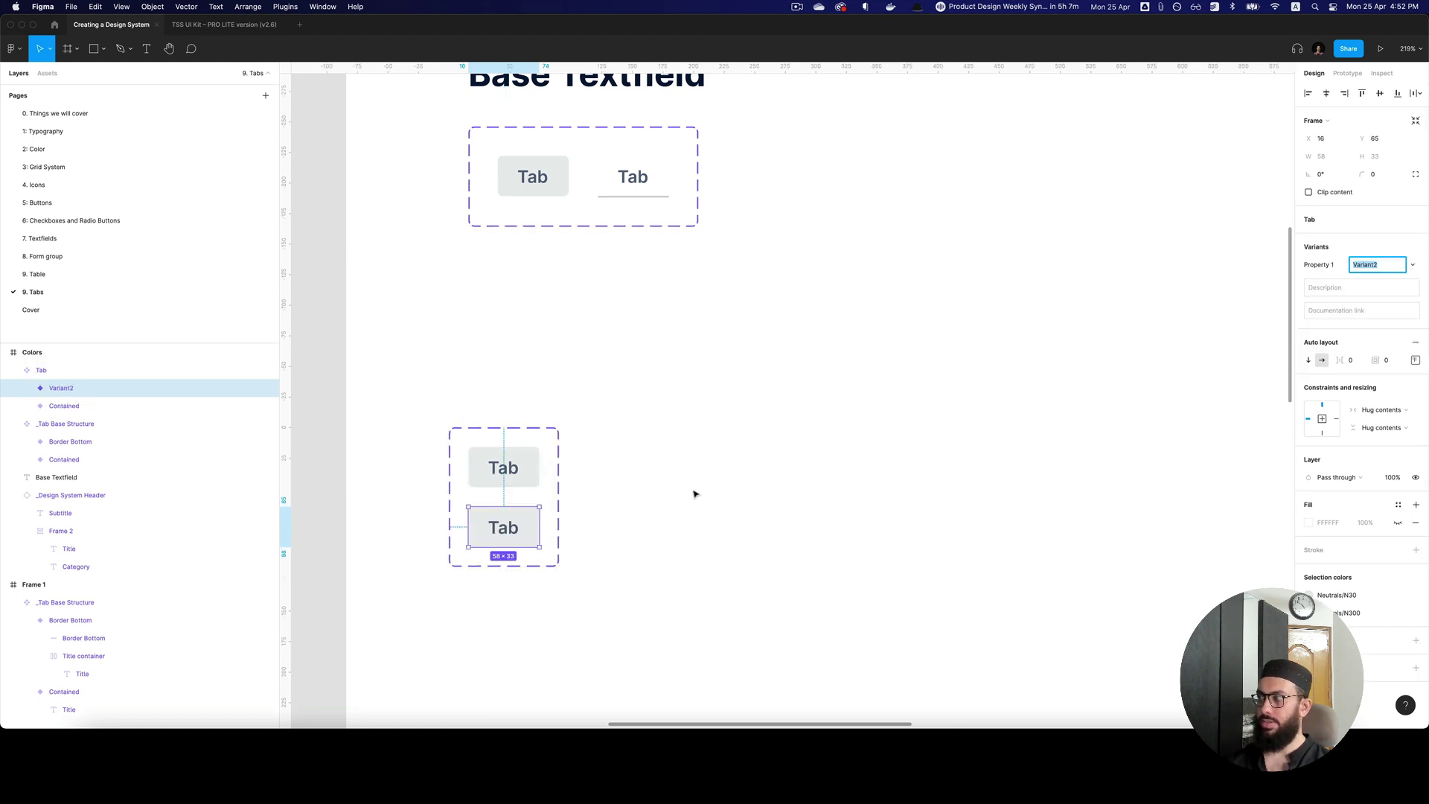
text(A)
key(BackSpace)
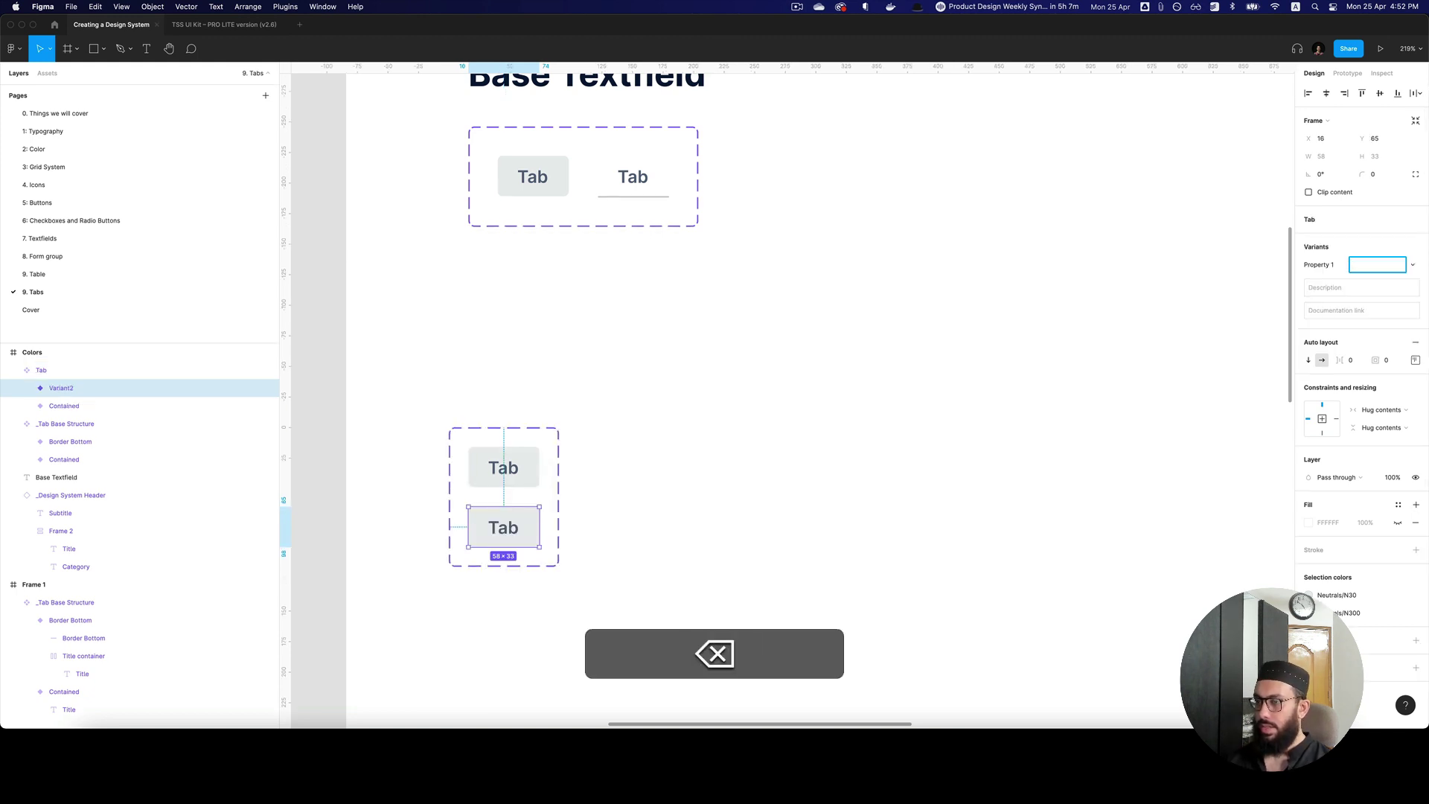
key(Escape)
key(Escape)
key(super+z)
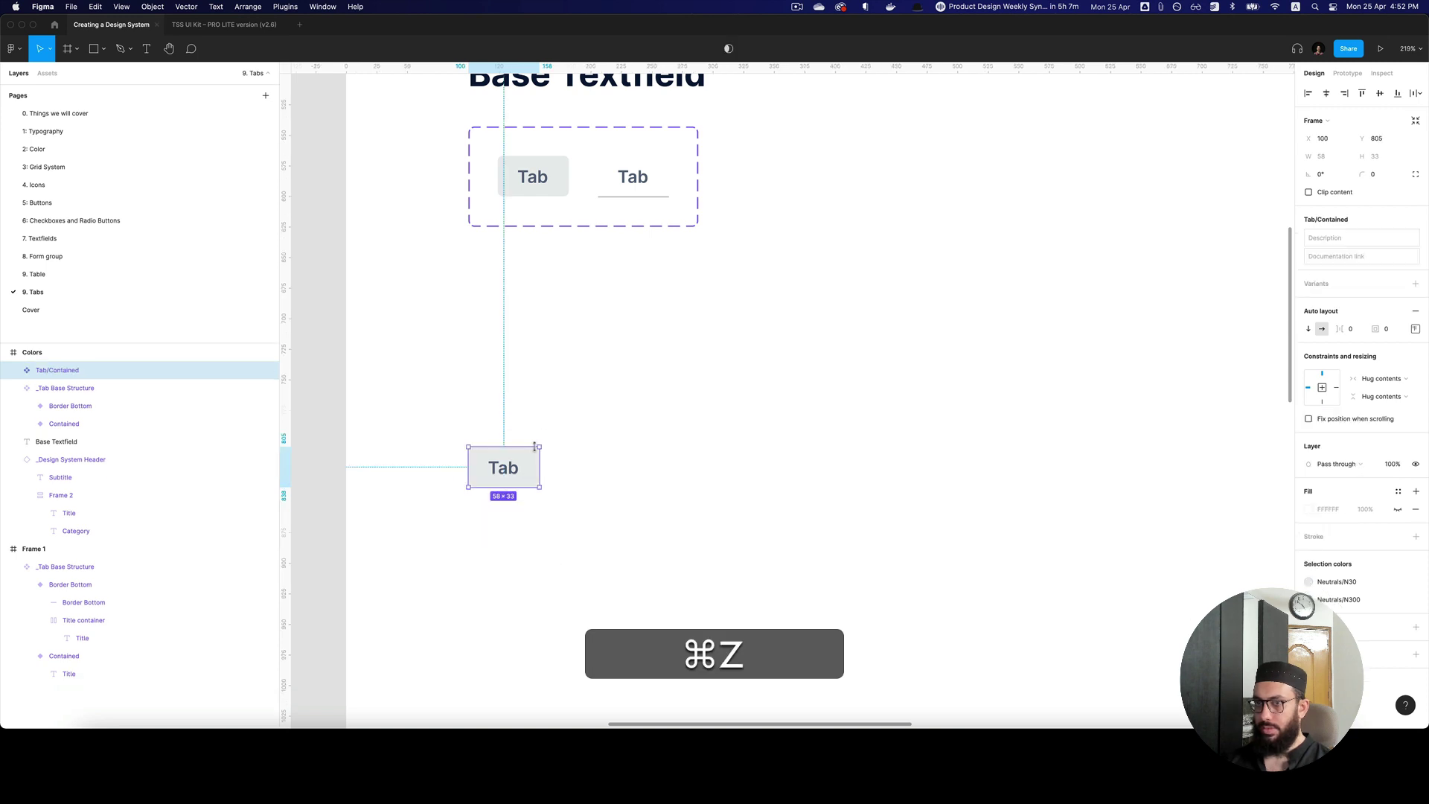
key(super+r)
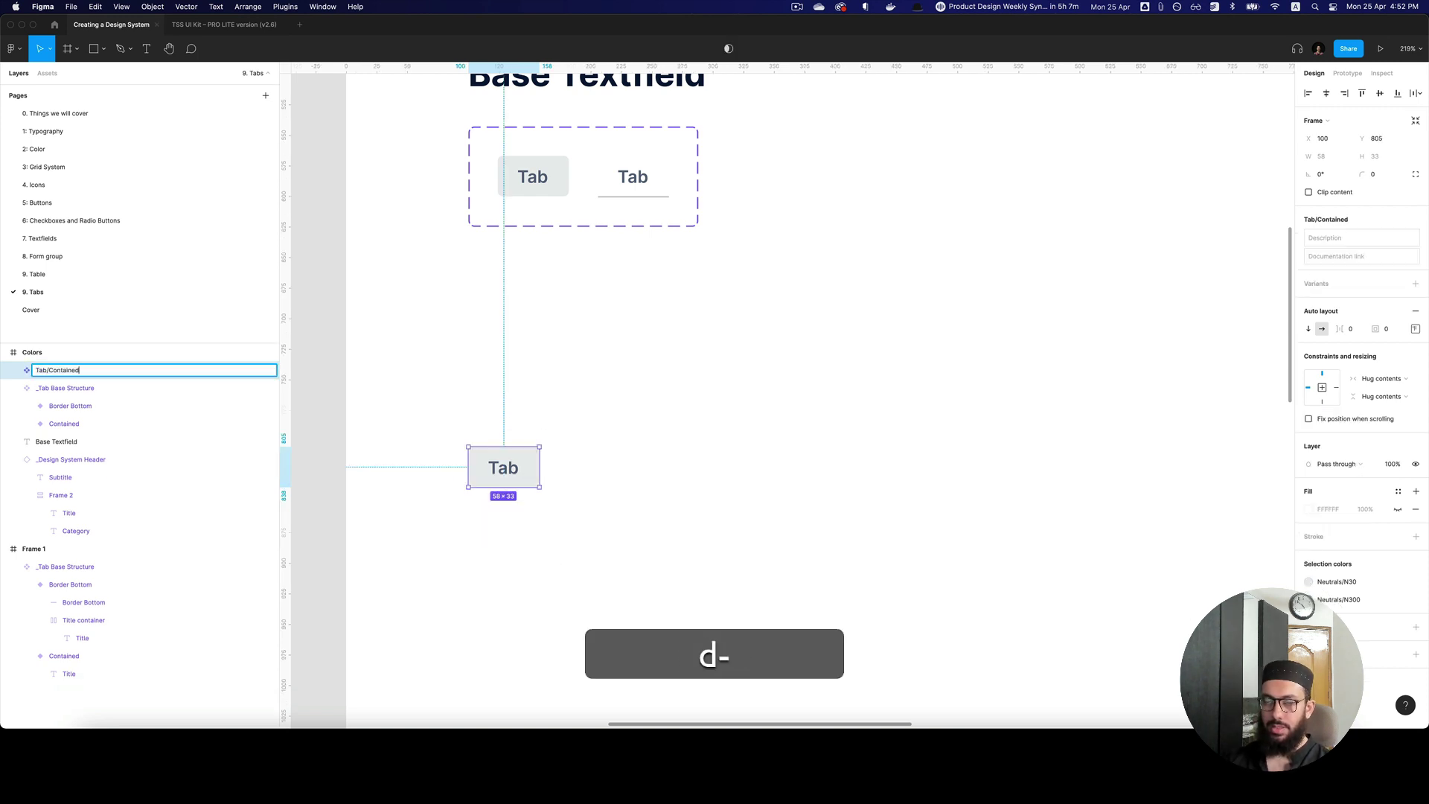
text(/Contained-)
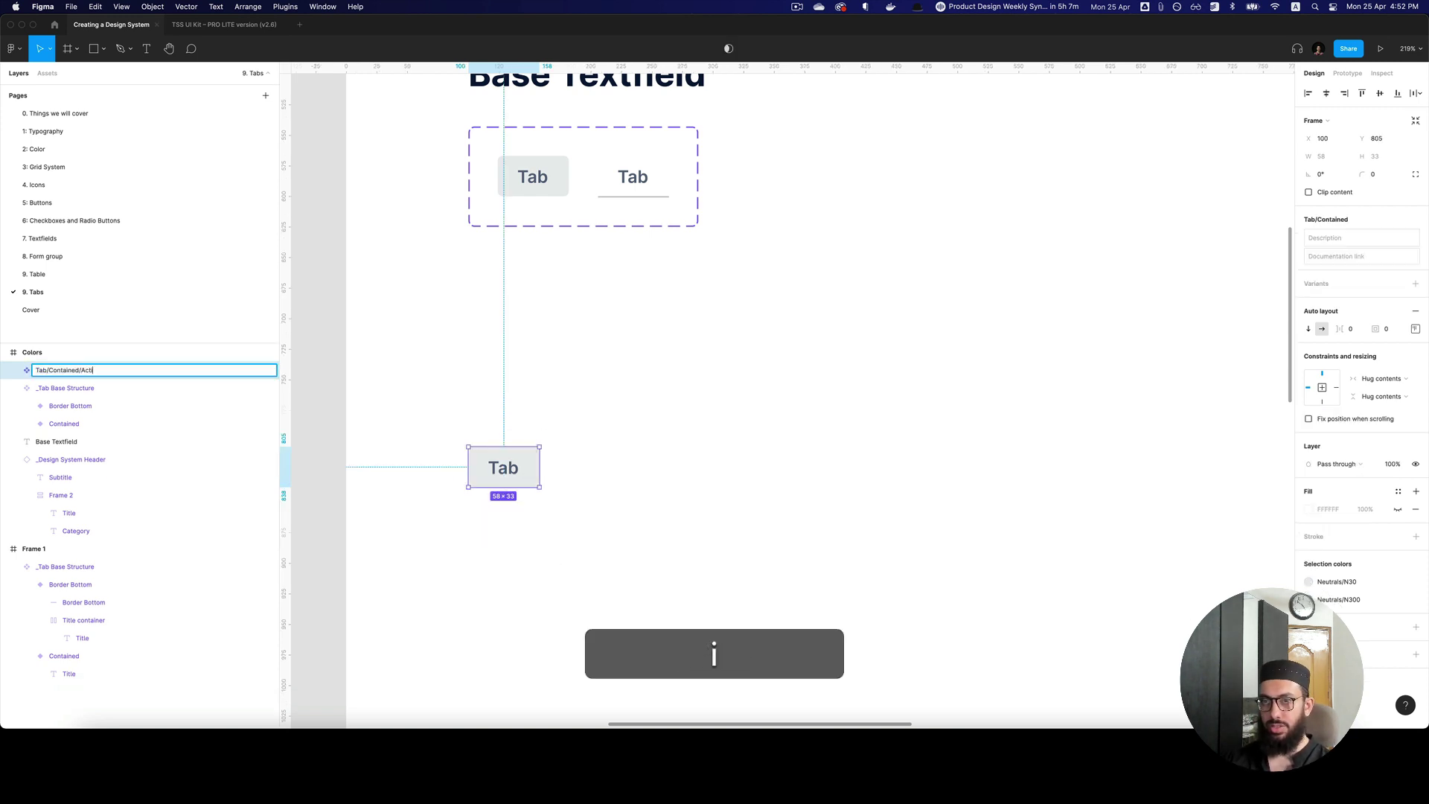
key(Escape)
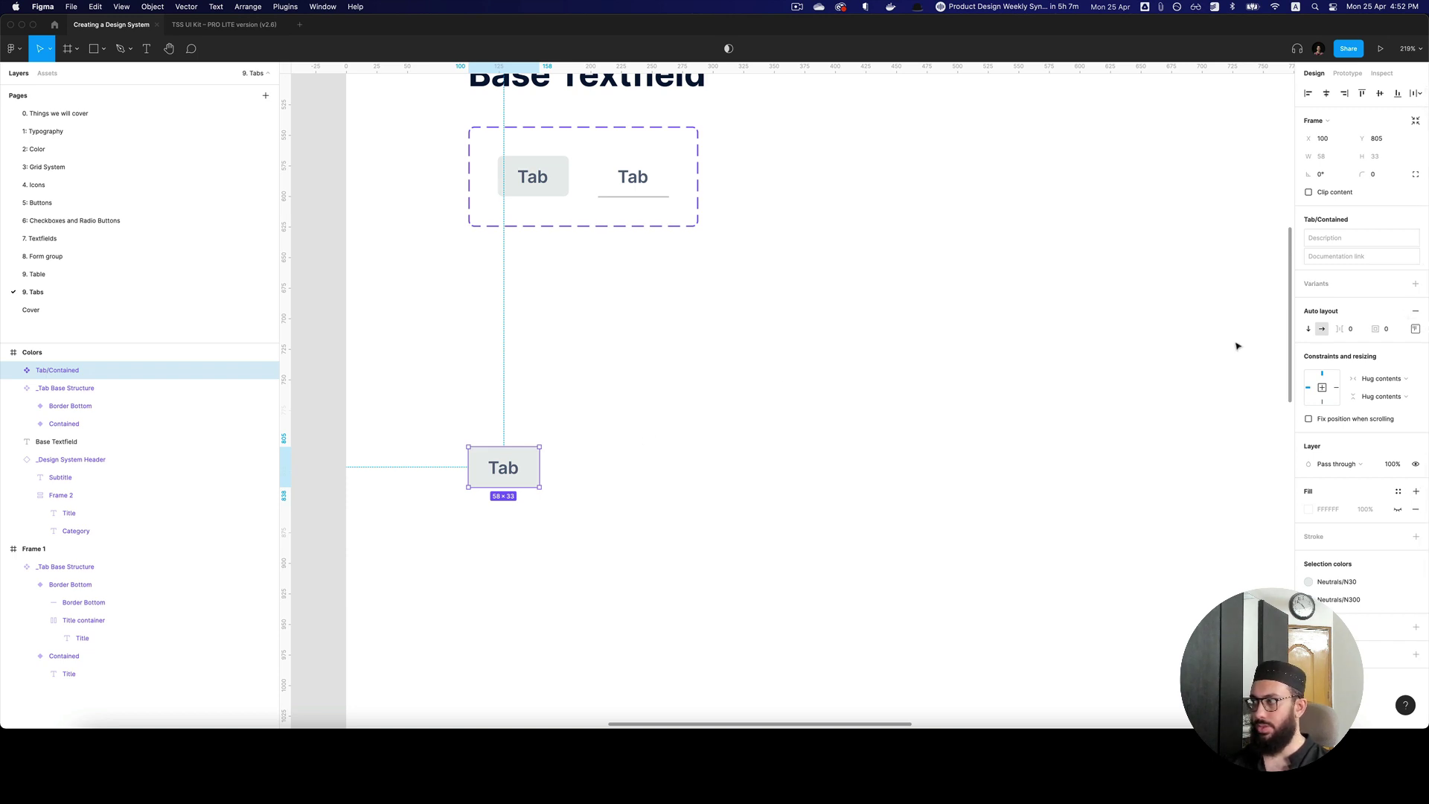
Step: Add a second variant to the Tab/Contained component, naming the new variant On and the original one Off
click(1415, 283)
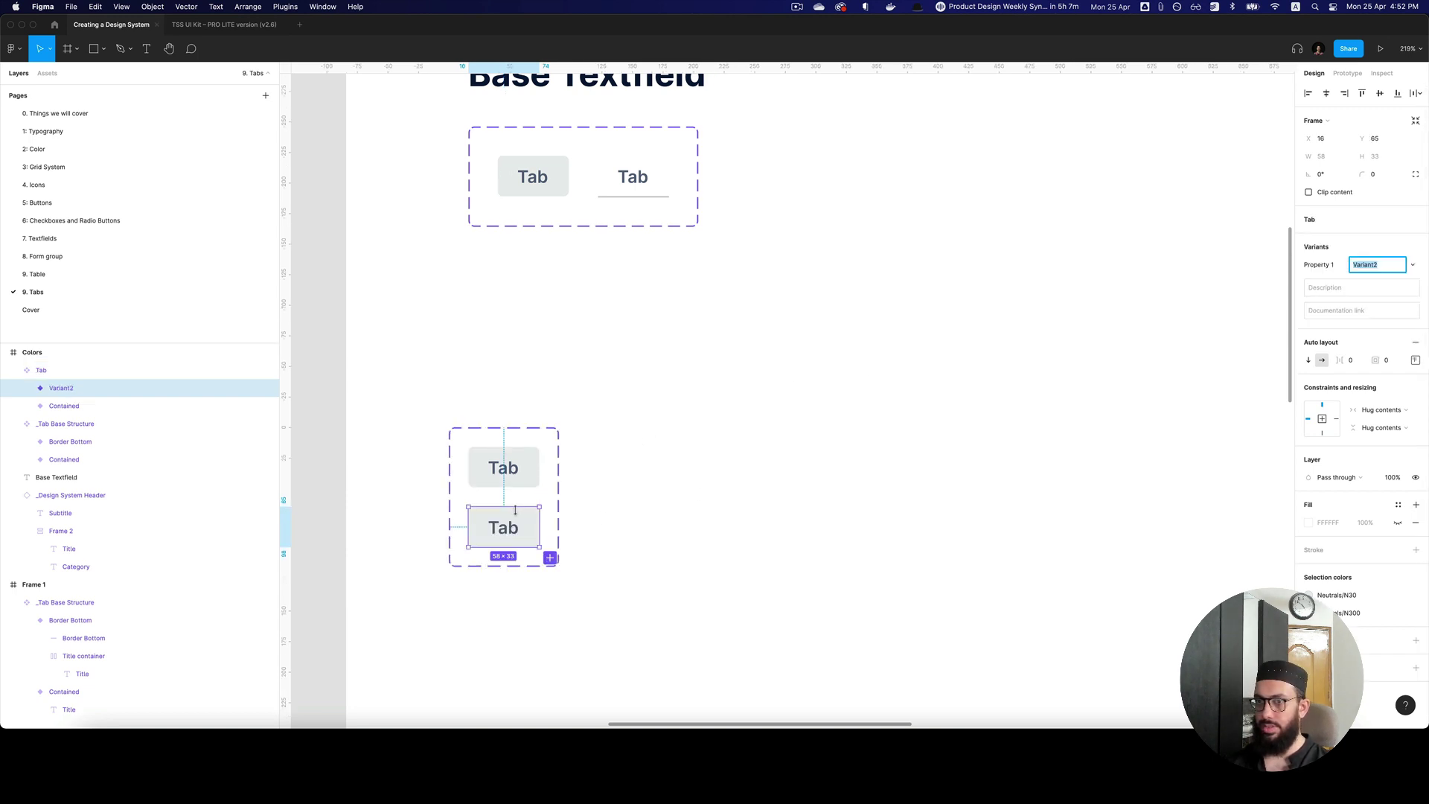
text(On)
key(Return)
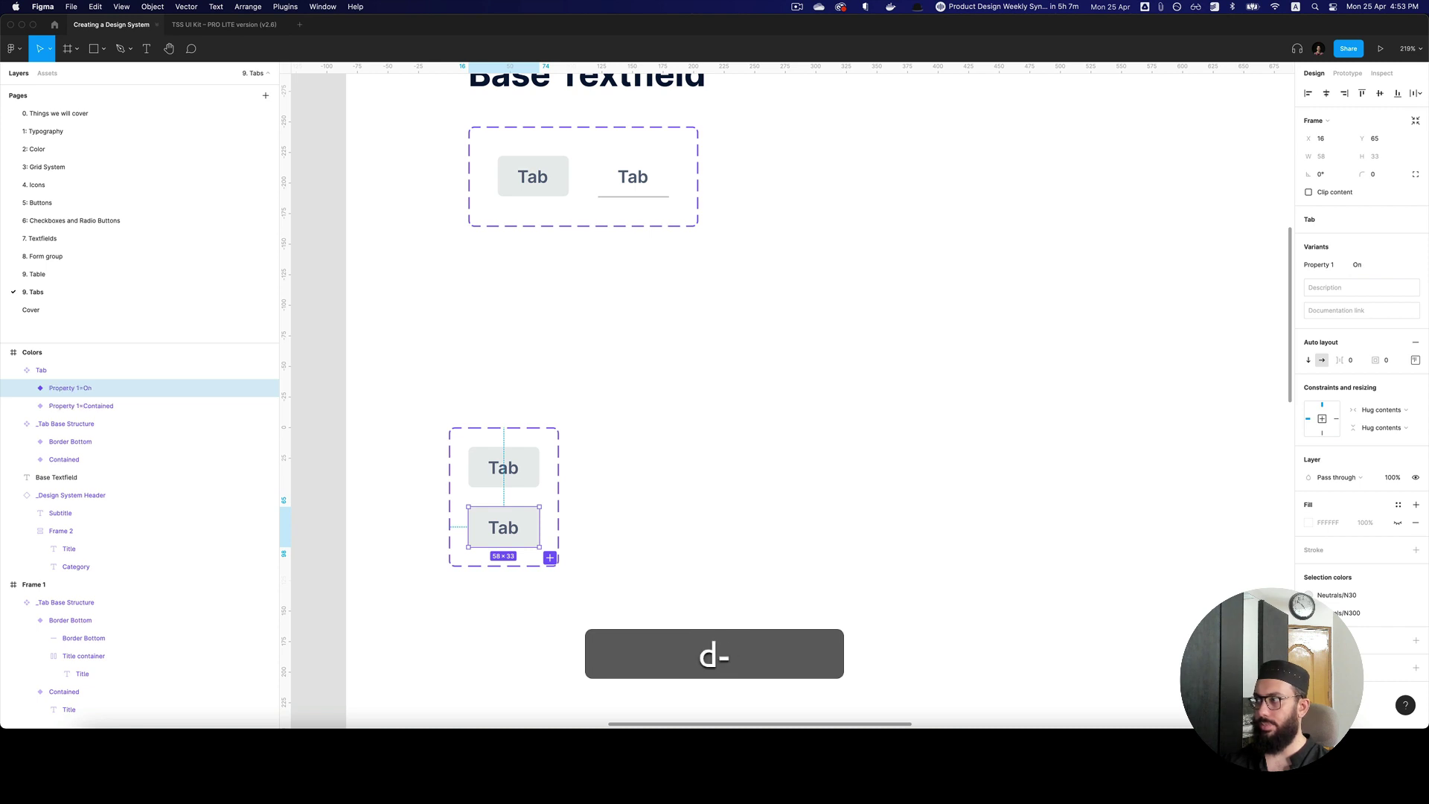
click(521, 482)
click(1380, 264)
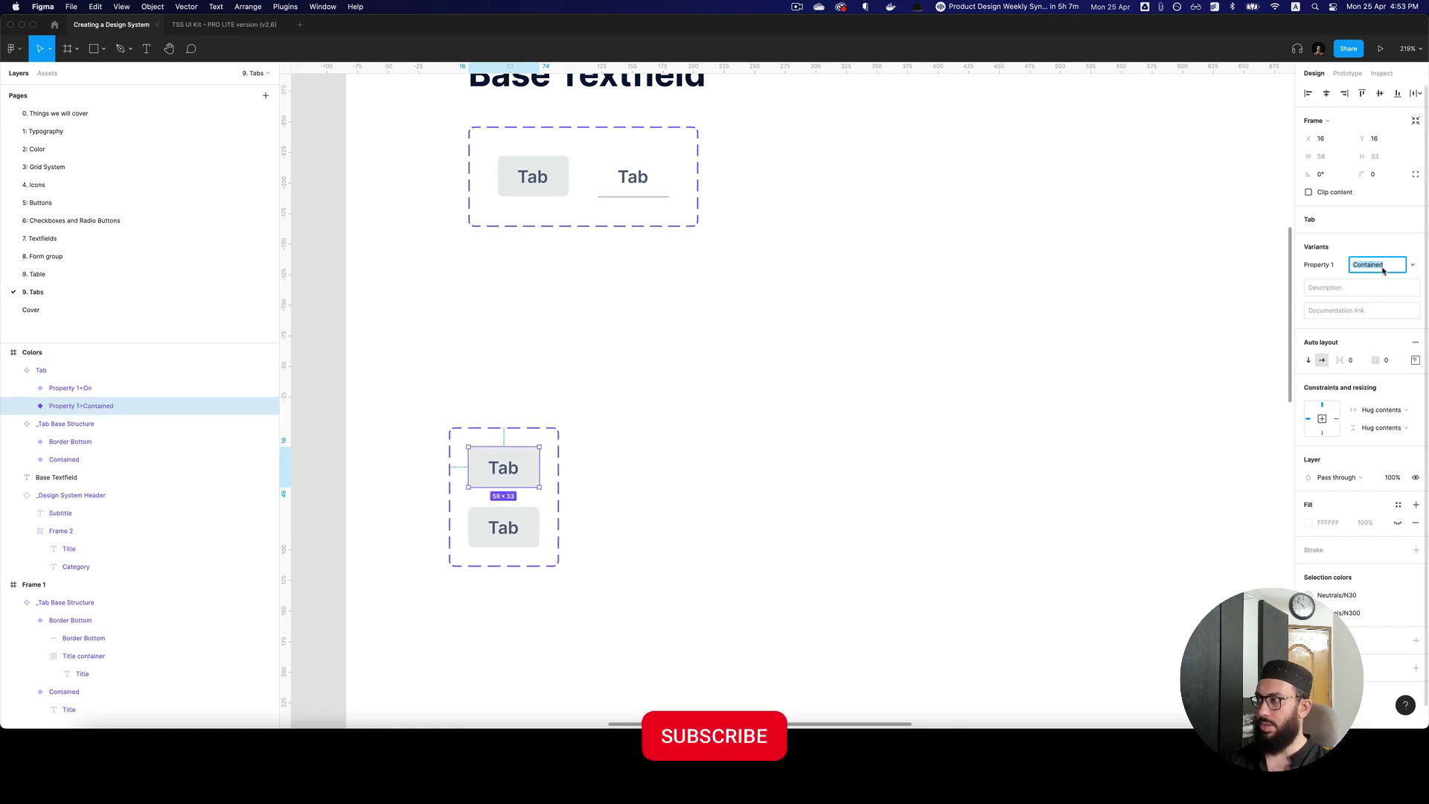
text(Off)
key(Return)
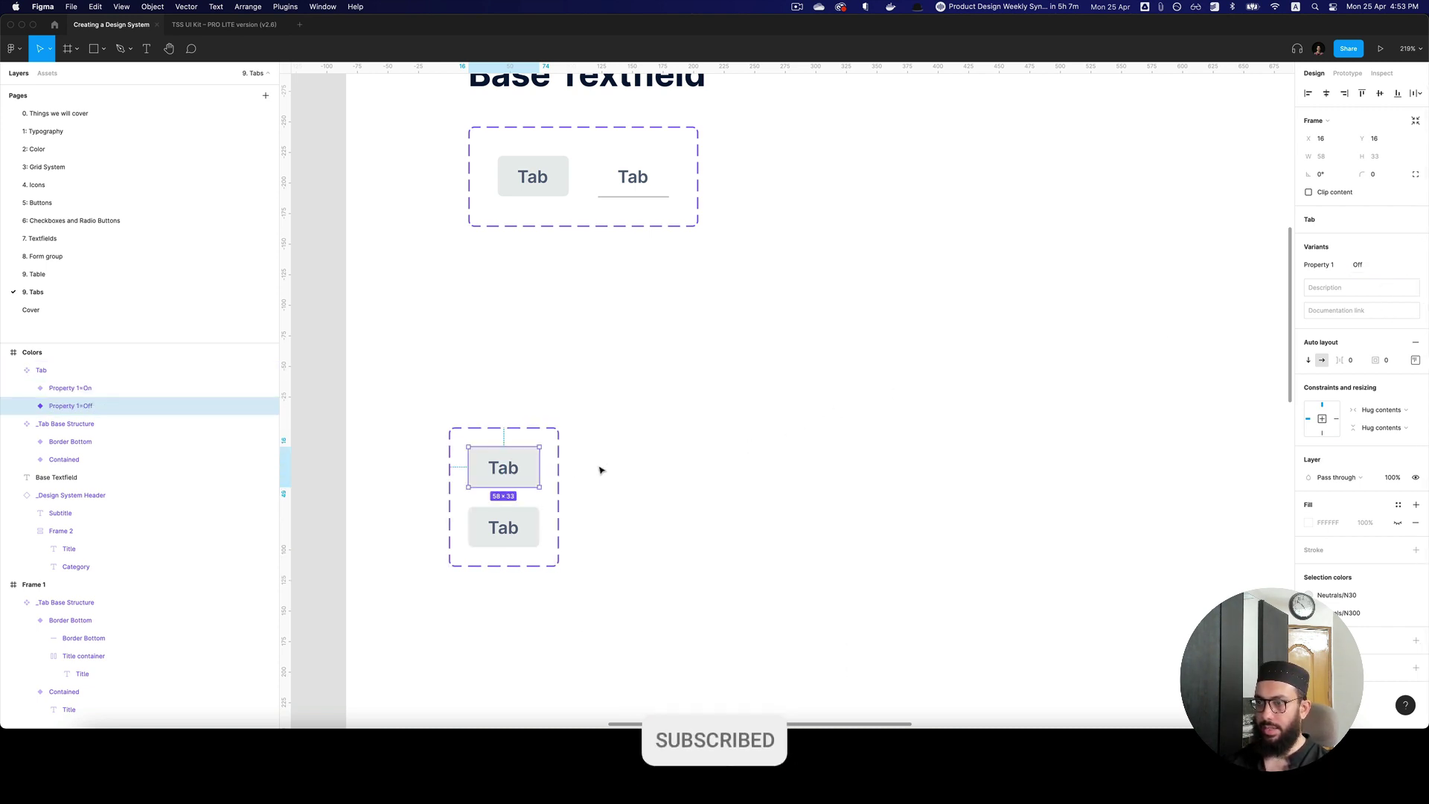
Step: Change the On variant's background from the neutral style to the primary P50 color style
click(527, 524)
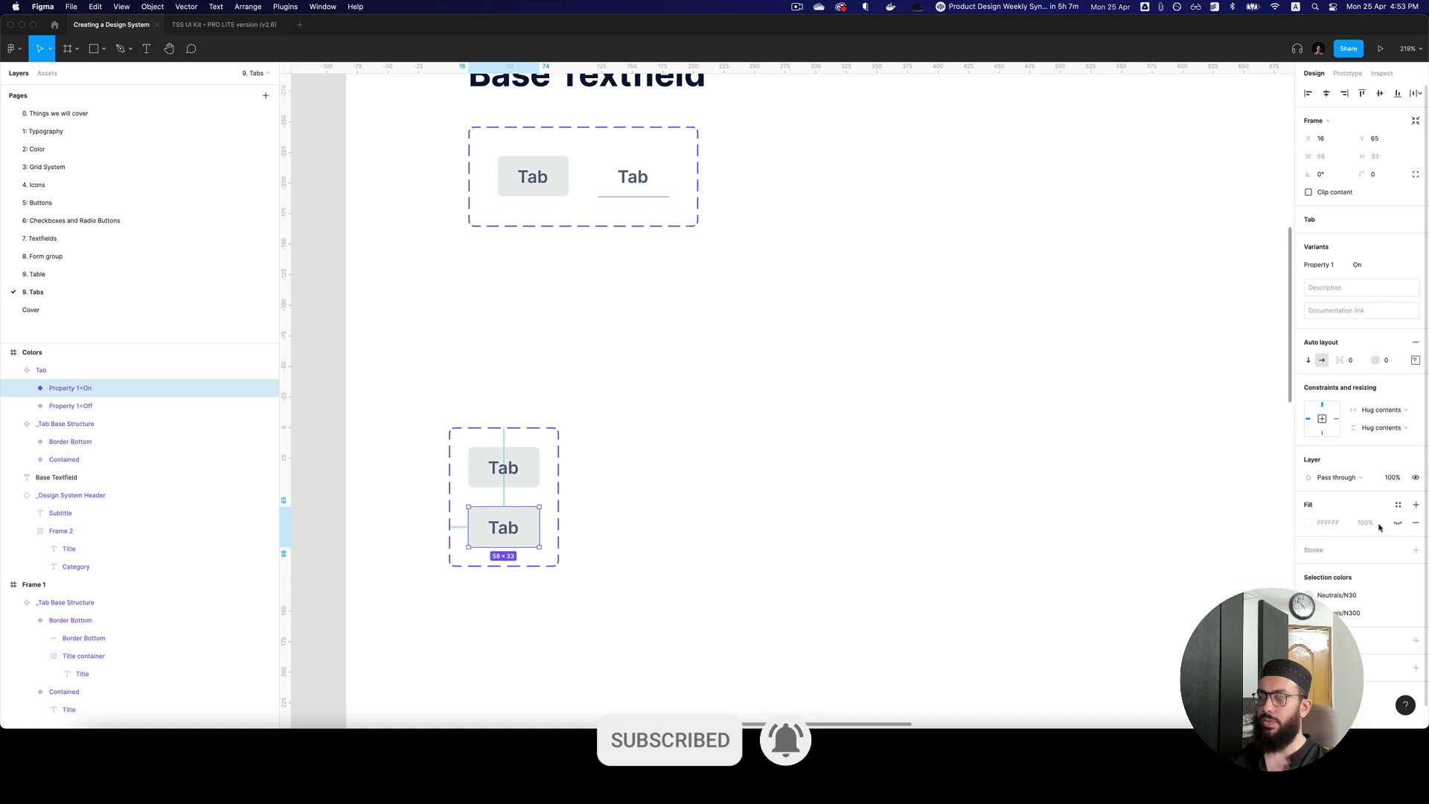
click(1310, 595)
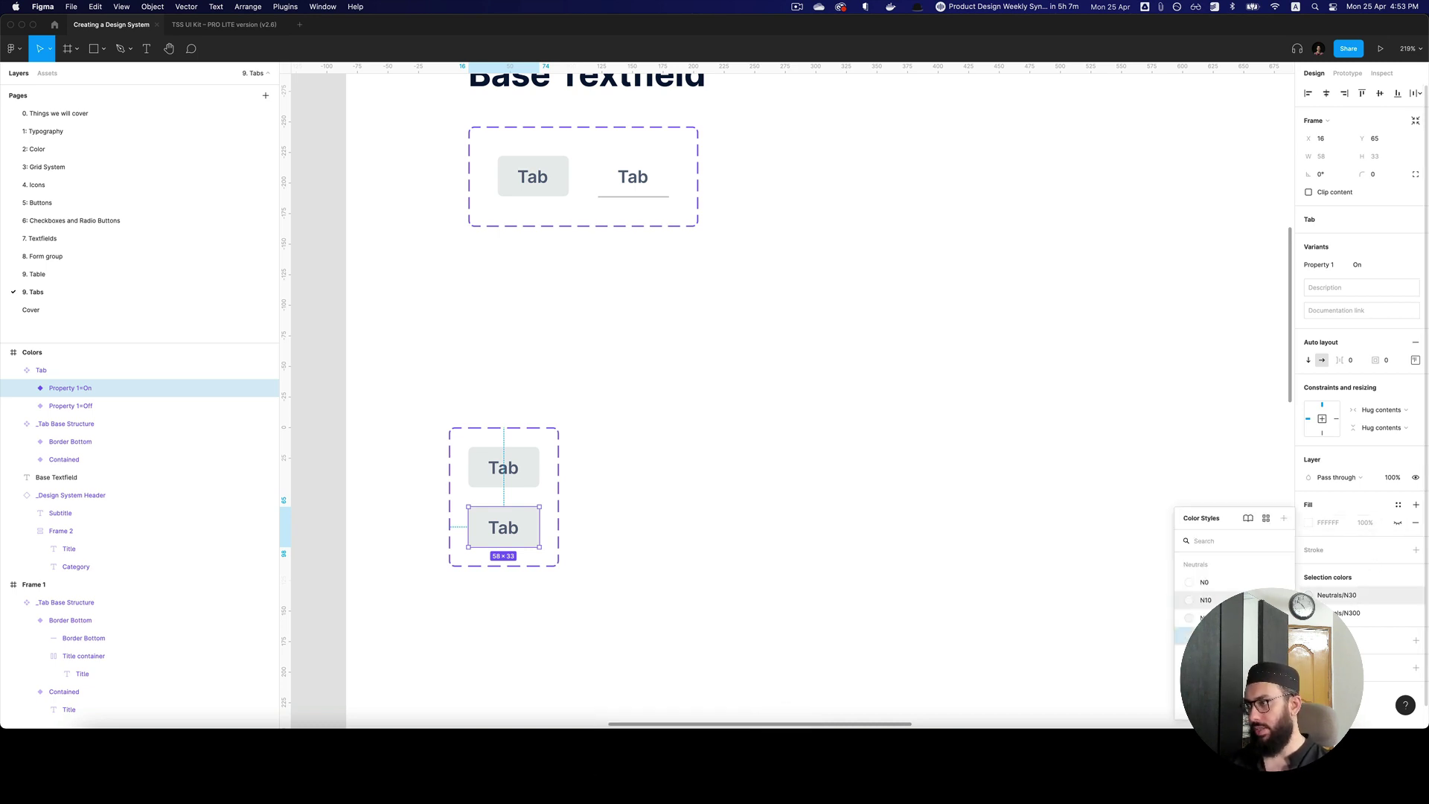
text(p30)
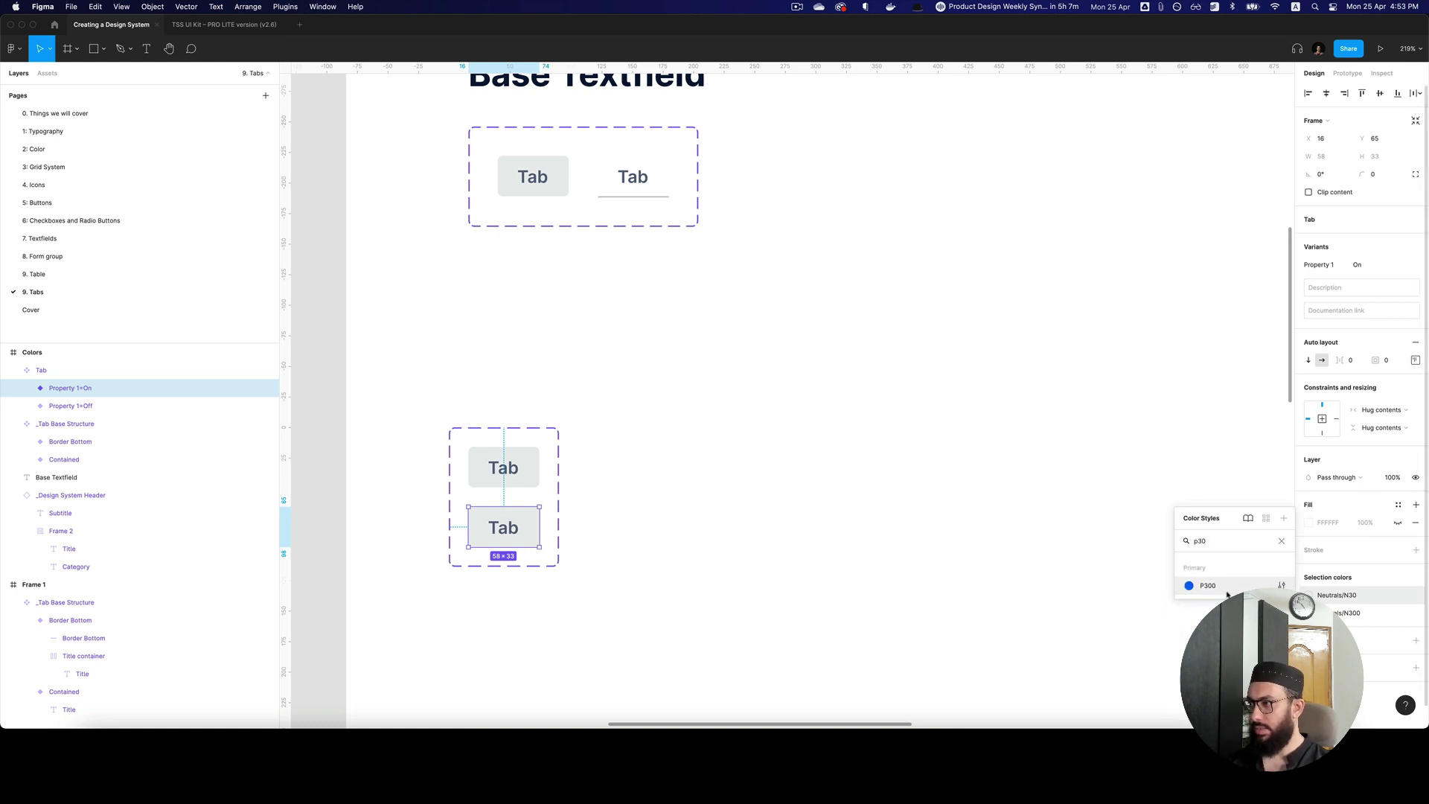
key(BackSpace)
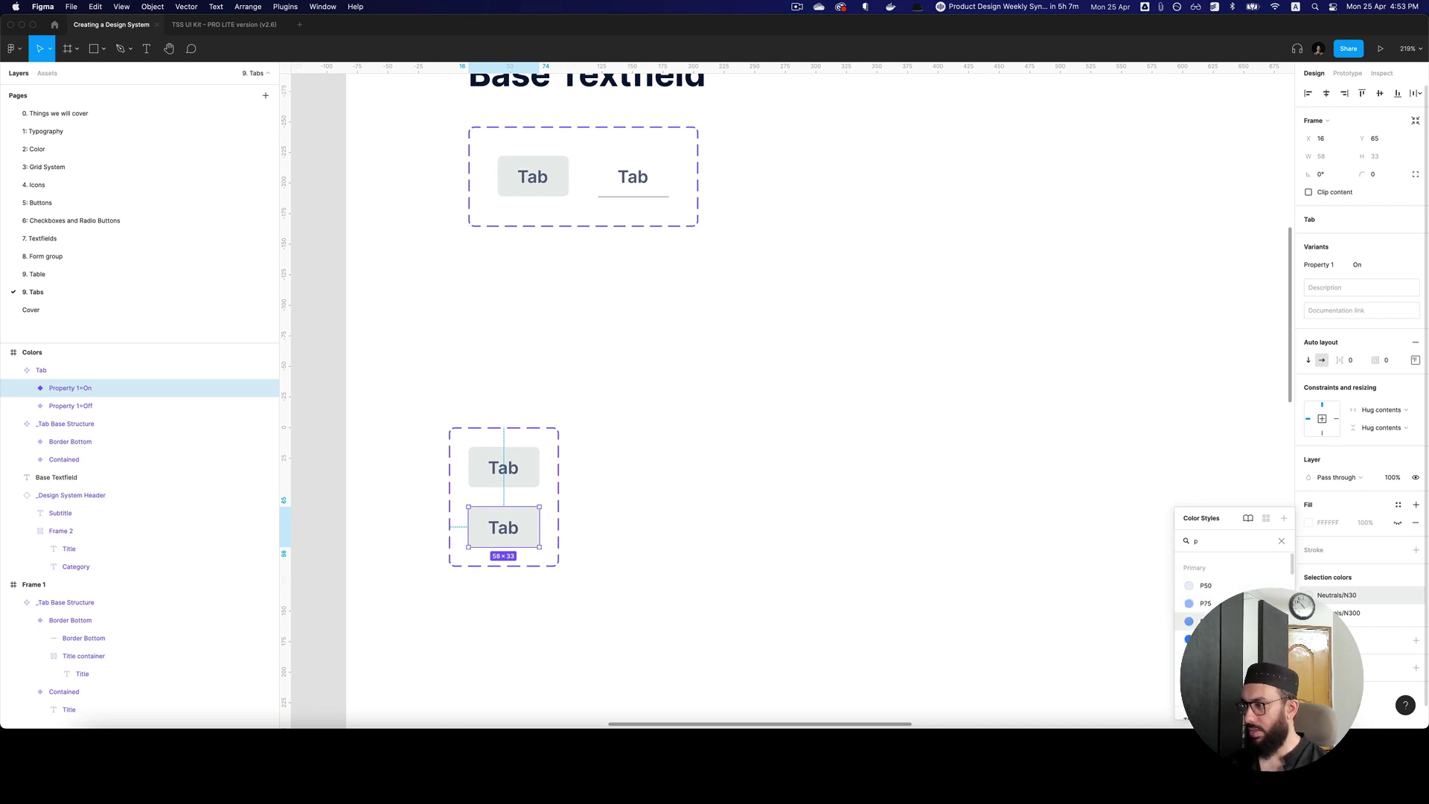
click(1202, 603)
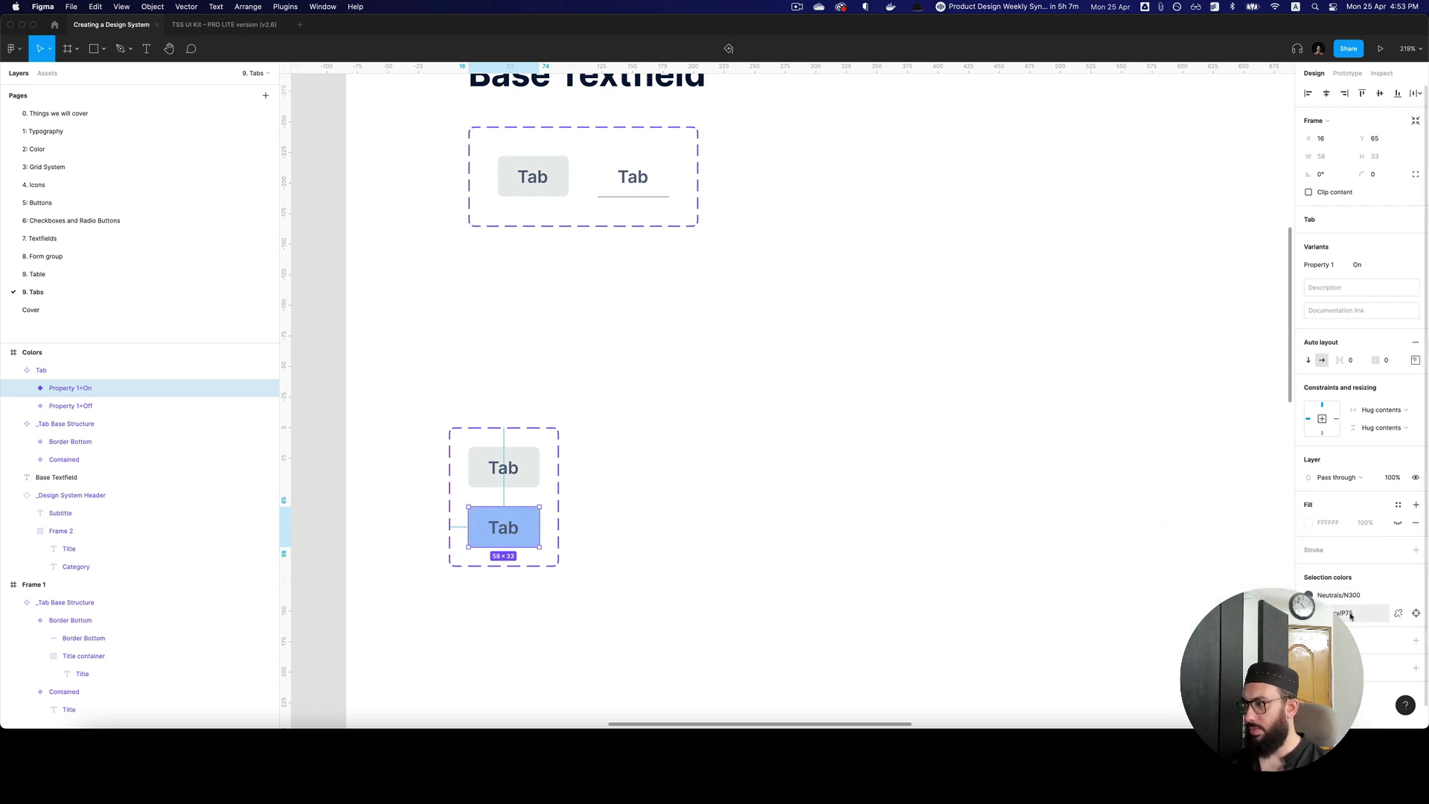
click(1308, 612)
click(1220, 594)
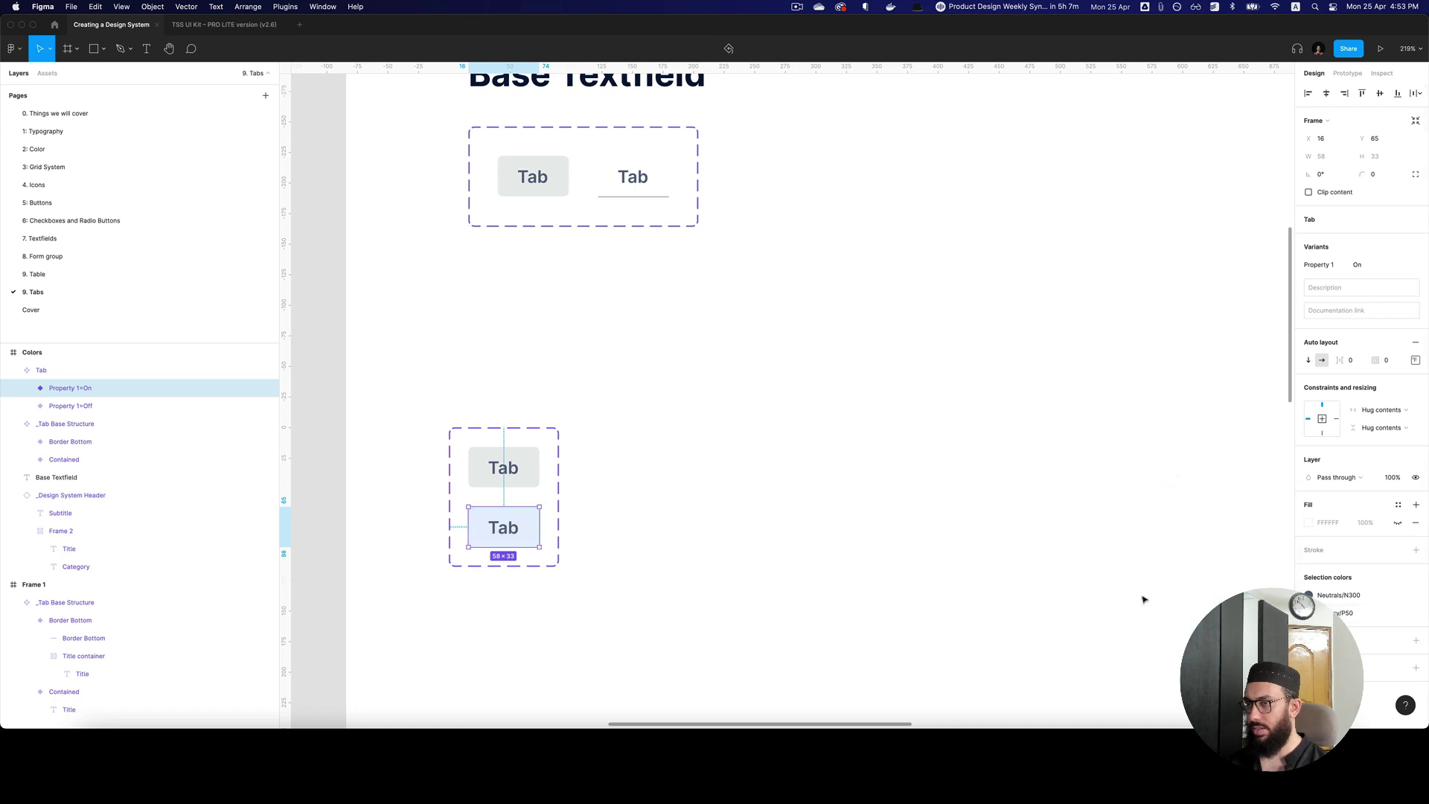
Step: Set the On variant's text color to the primary P300 color style
click(1308, 594)
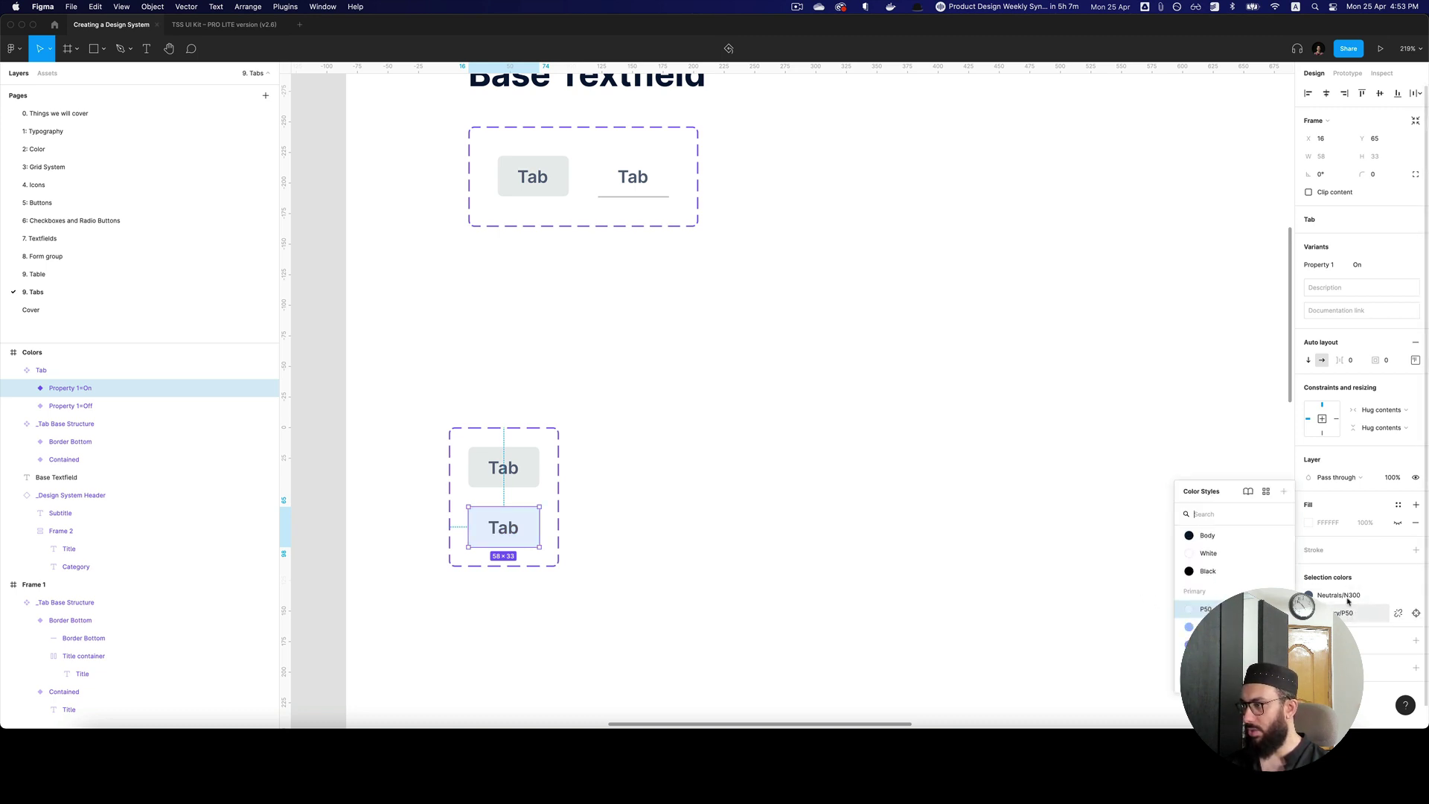
scroll(1231, 588, down, 10)
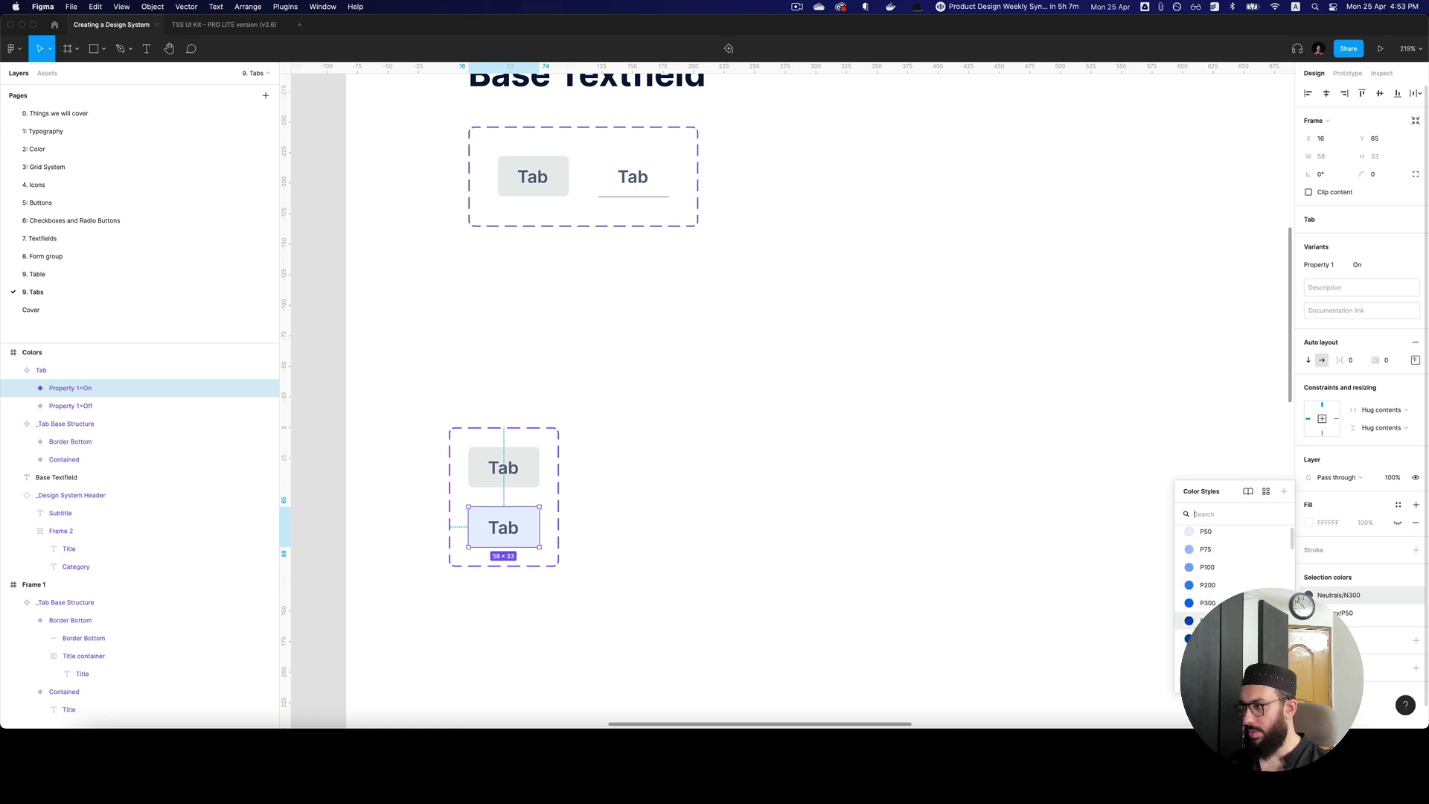
click(1299, 602)
click(780, 546)
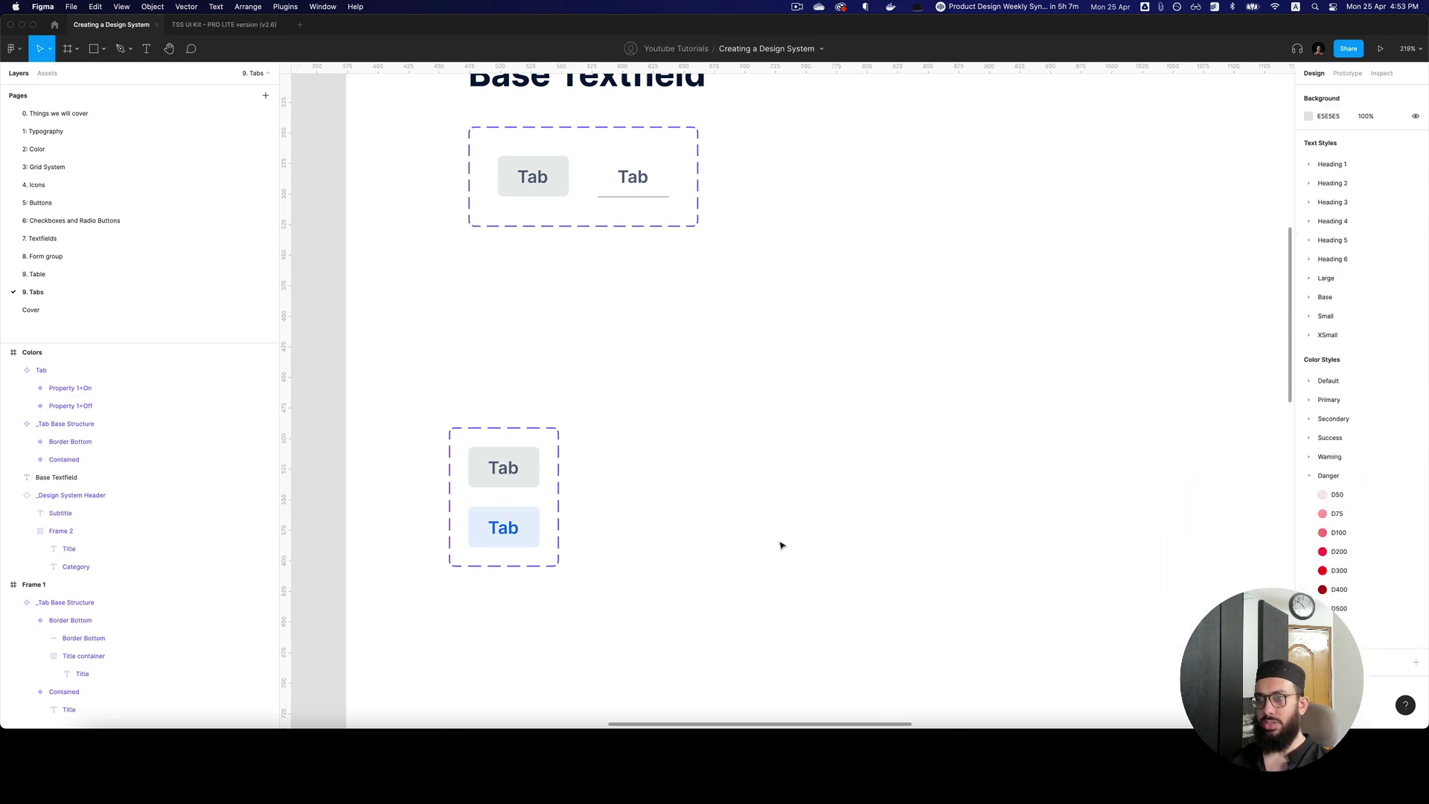
Step: Add a variant property named Type to the Tab component set and set its value to Contained
click(481, 534)
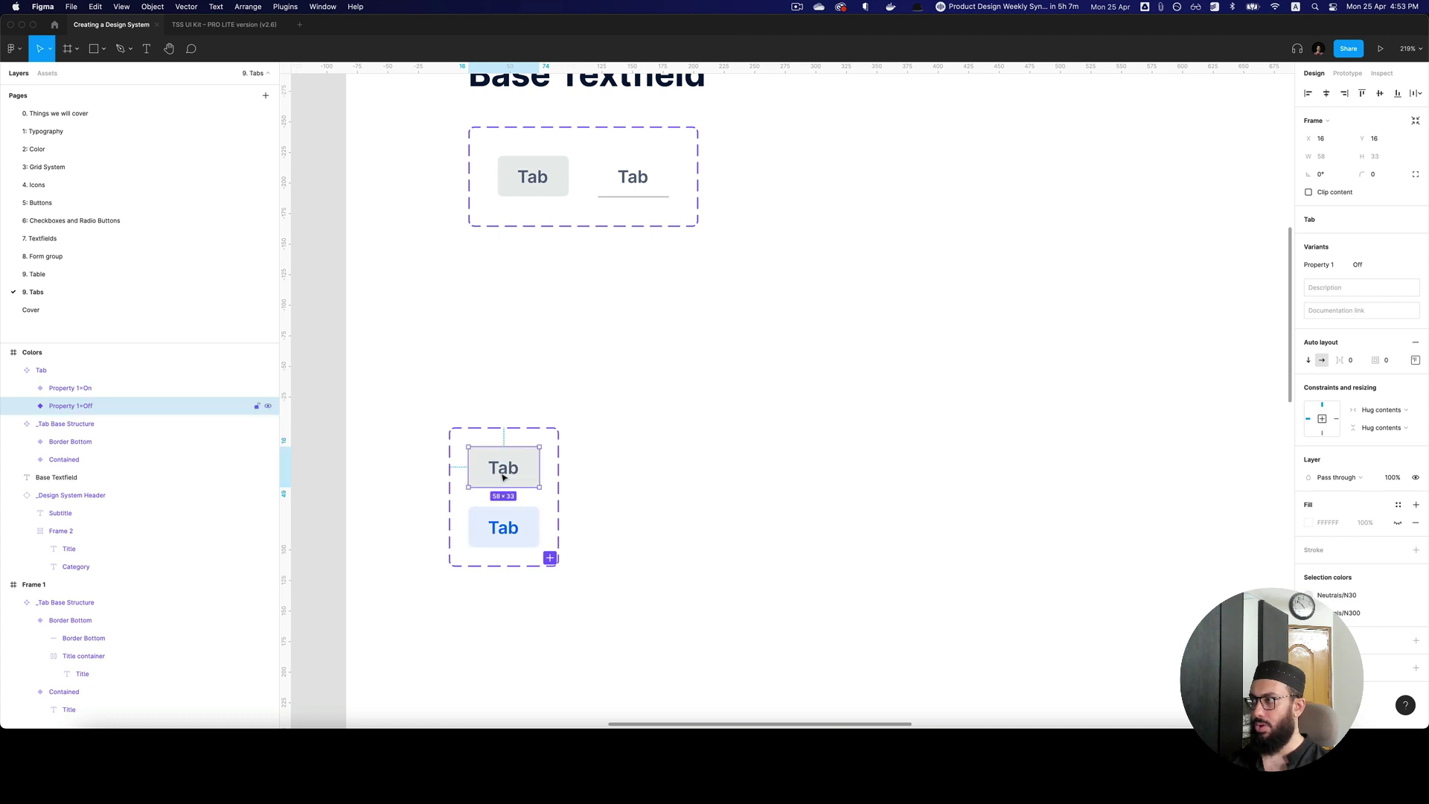
click(536, 446)
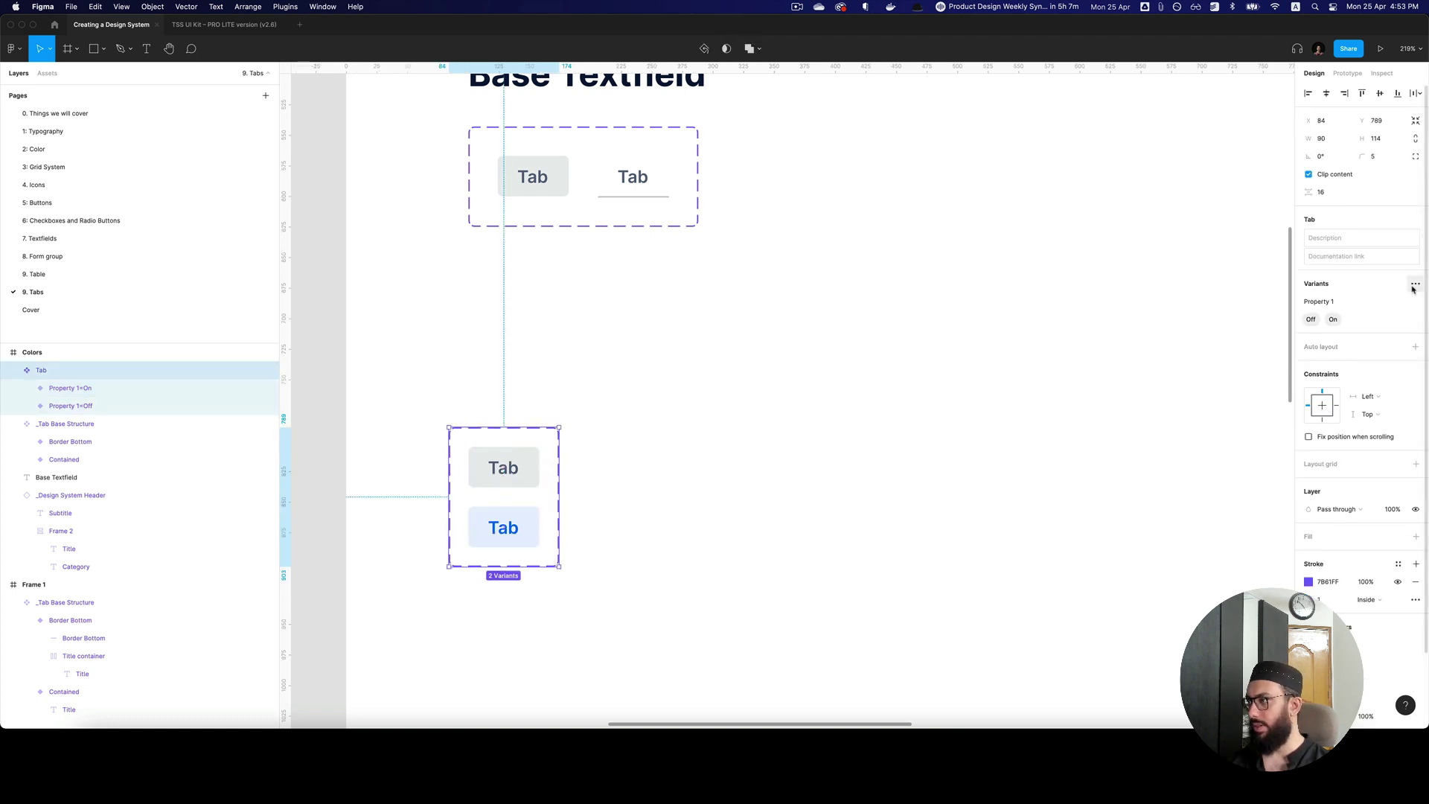
click(1415, 285)
click(1392, 321)
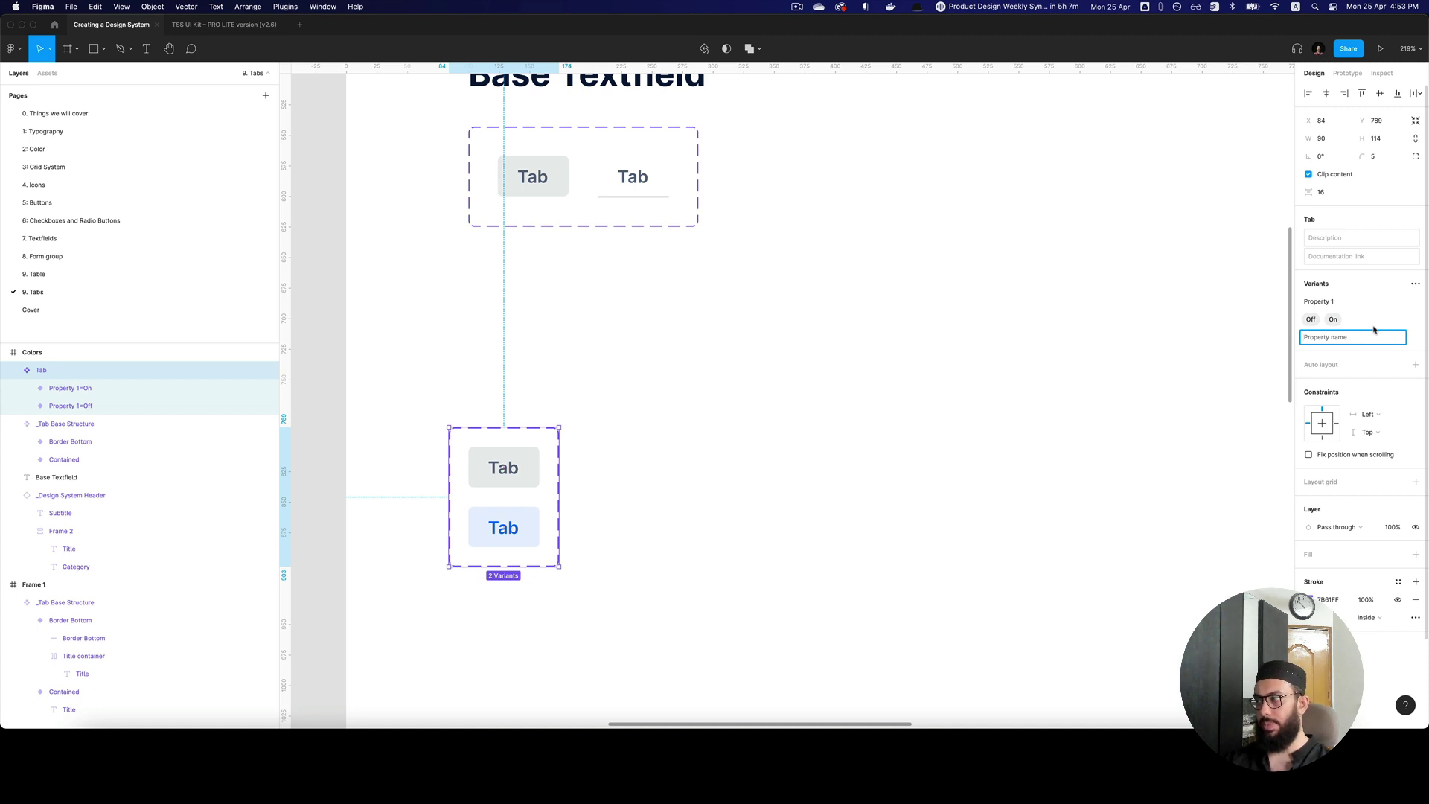
text(Types)
key(BackSpace)
key(Return)
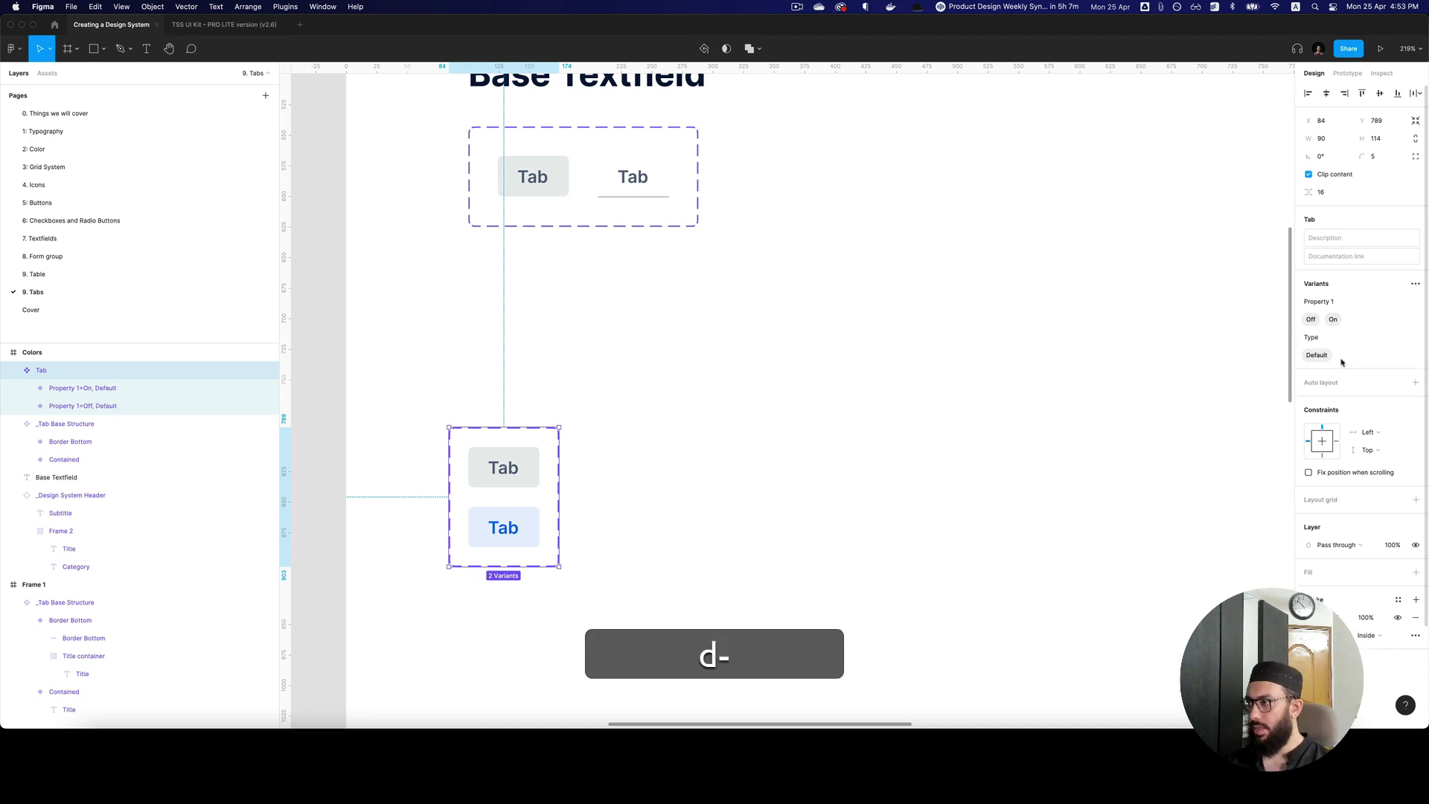
double_click(1316, 355)
text(Contained)
key(Return)
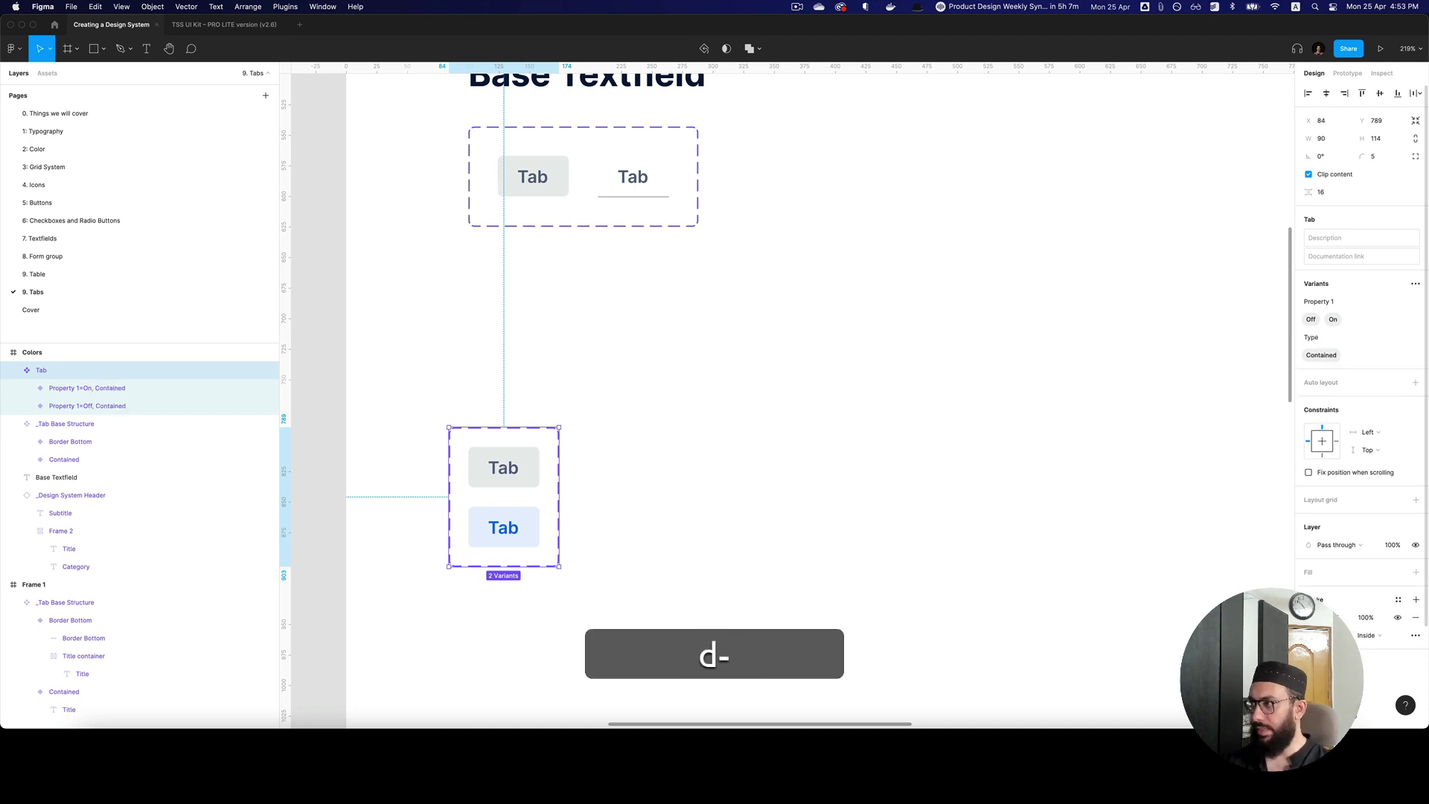
Step: Move the Type property to first place in the Tab component set and rename Property 1 as Active
drag(1302, 349, 1322, 319)
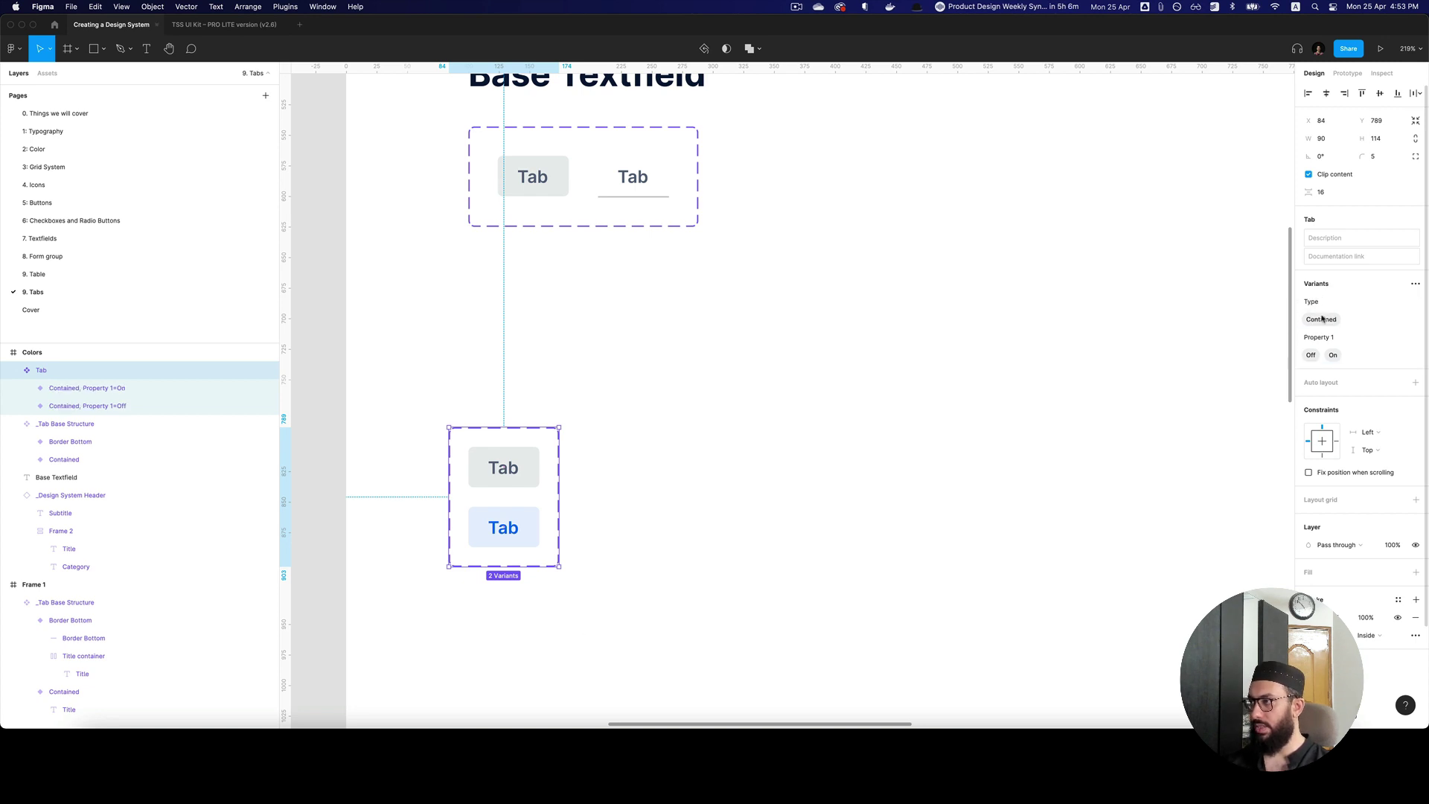
key(super+a)
text(Active)
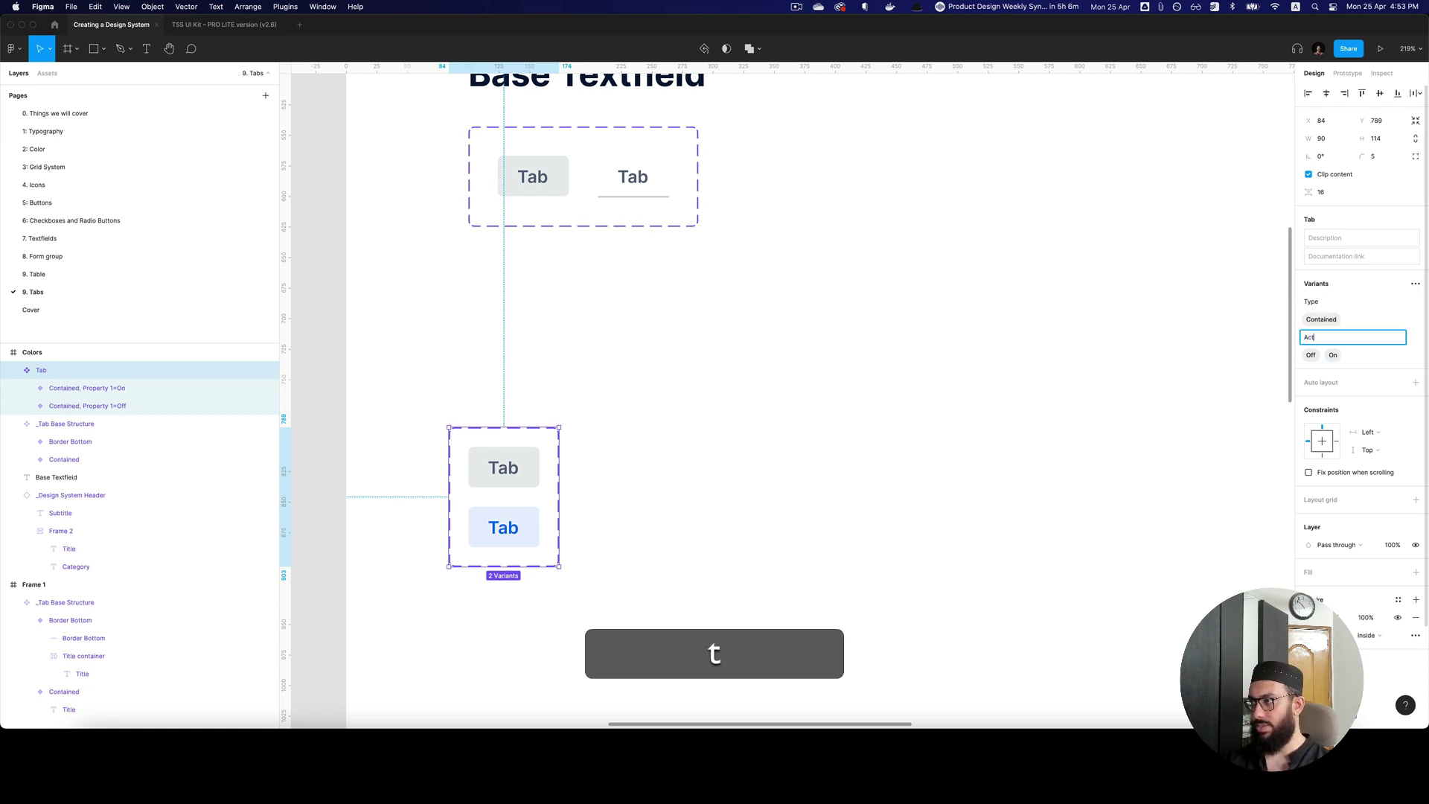
key(Return)
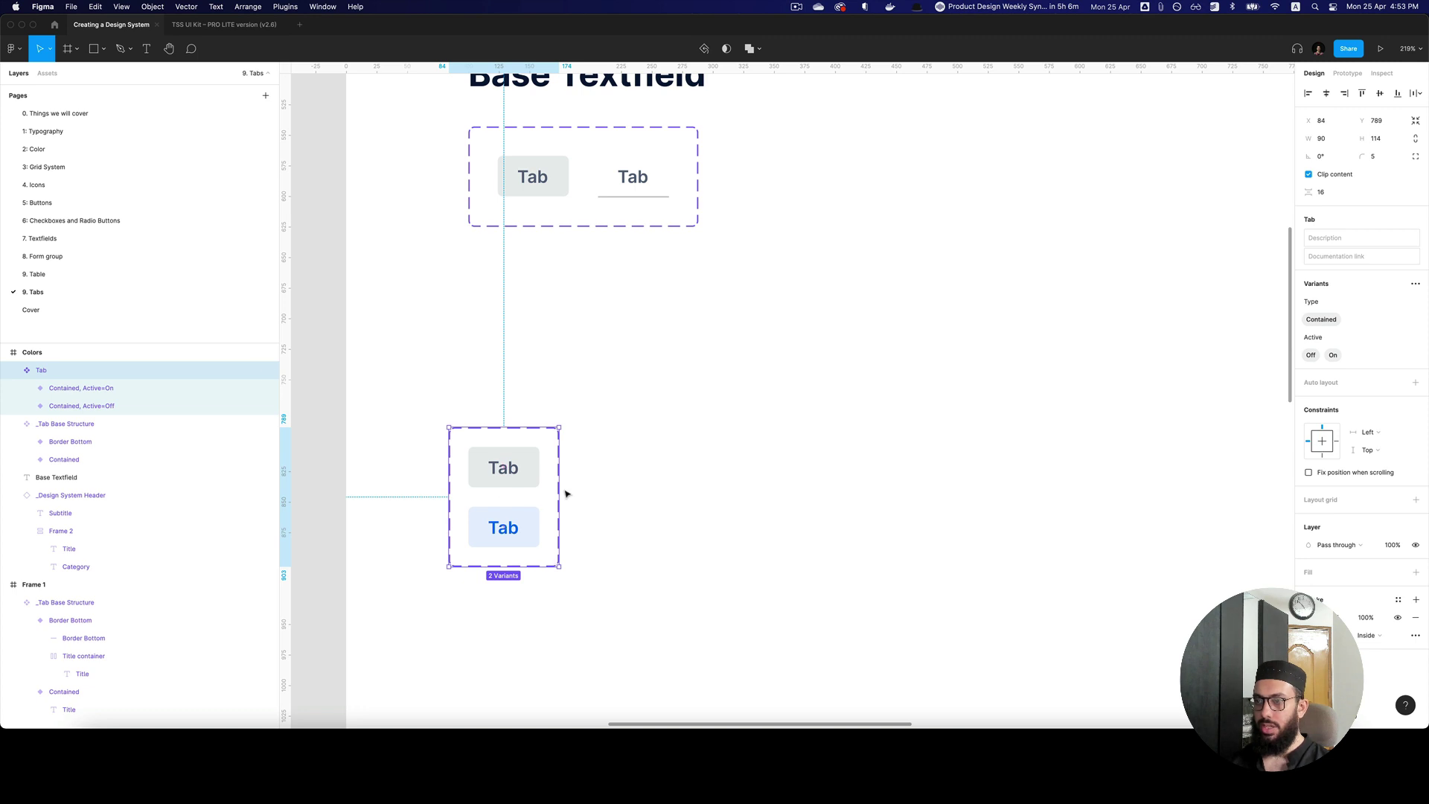
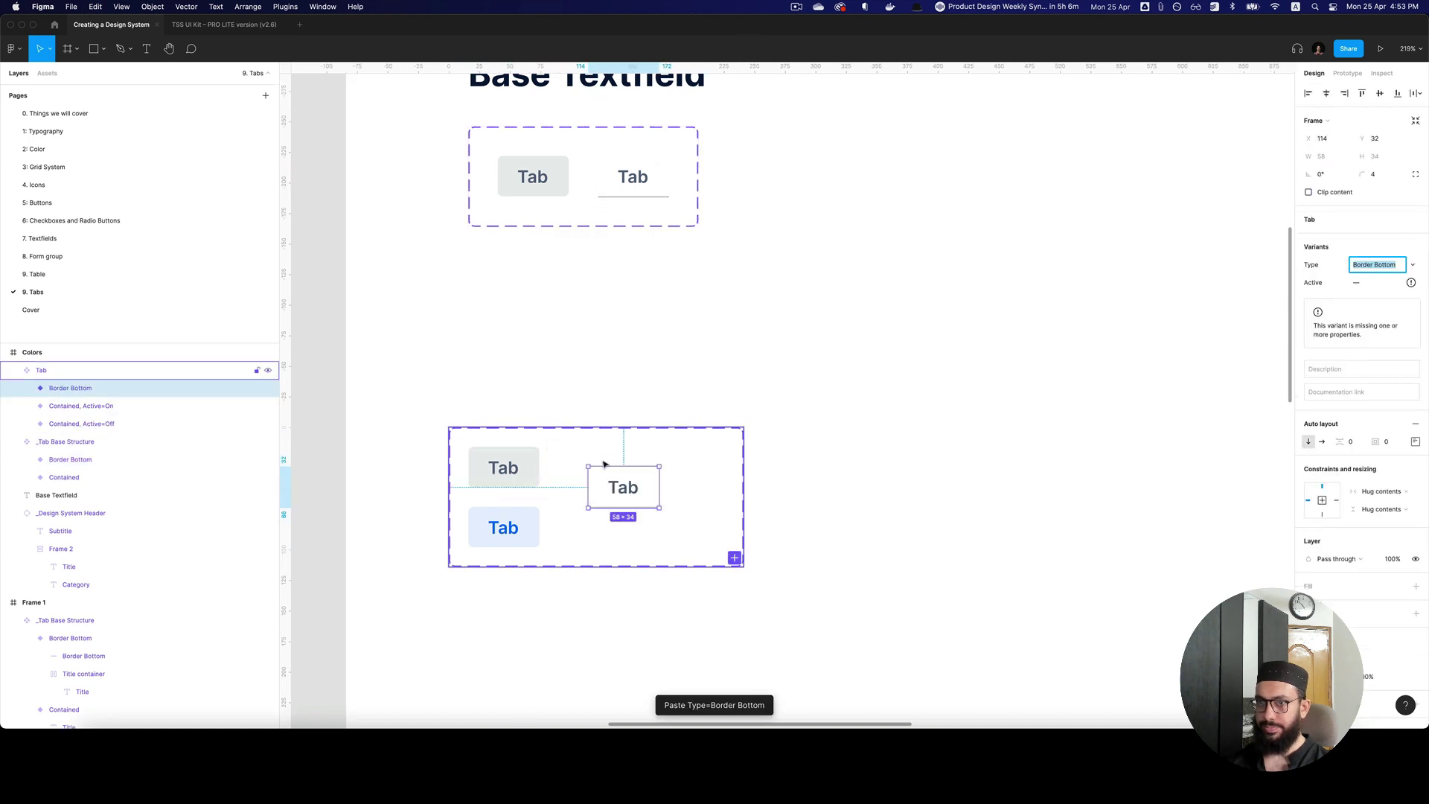
Step: Replace the pasted Border Bottom variant with a Border Bottom base tab instance placed outside the Tab set, and make it a component
key(Escape)
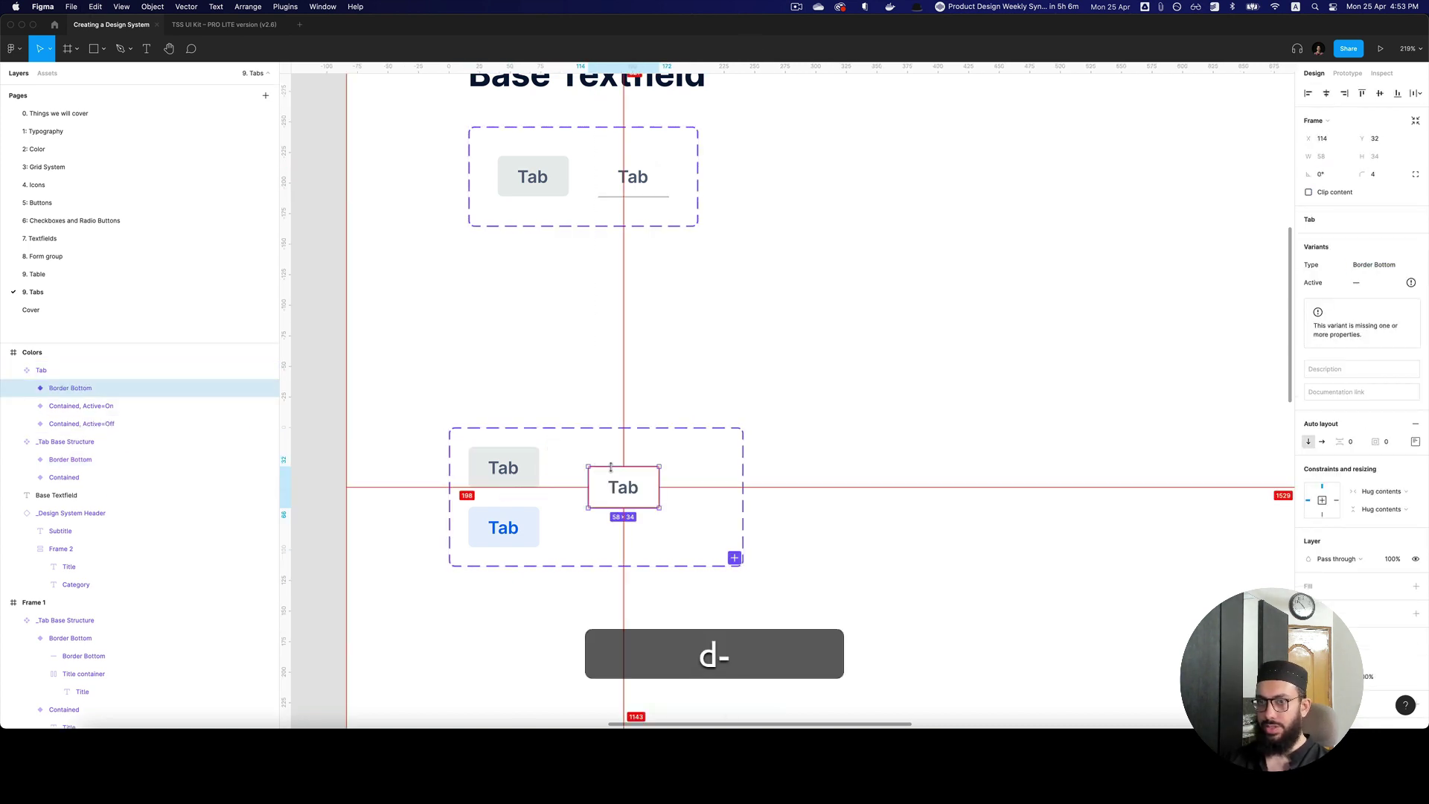
key(alt+super+k)
key(super+x)
key(super+v)
drag(641, 186, 838, 359)
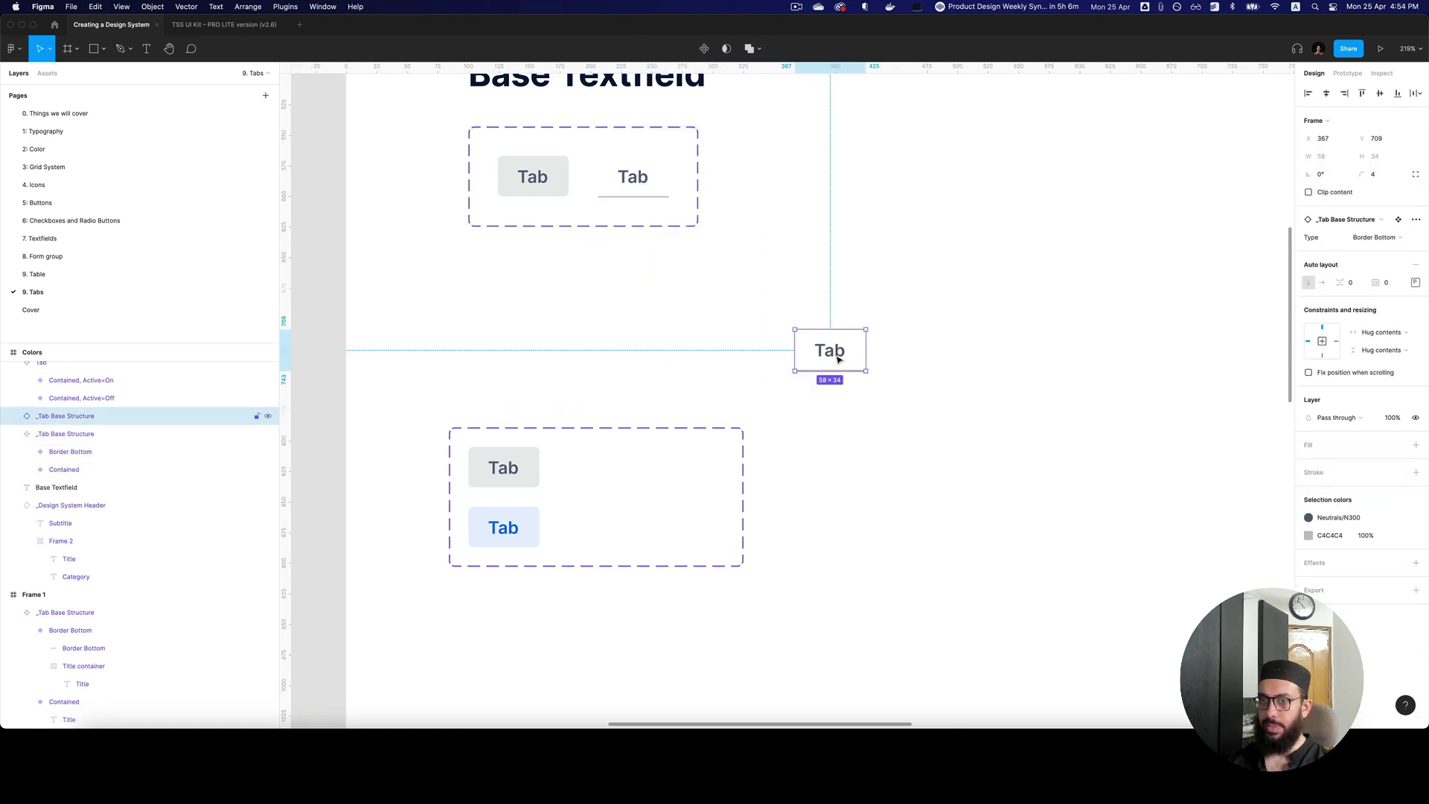
key(alt+super+k)
Step: Rename the new Border Bottom tab component outside the set as Tab/On
key(super+r)
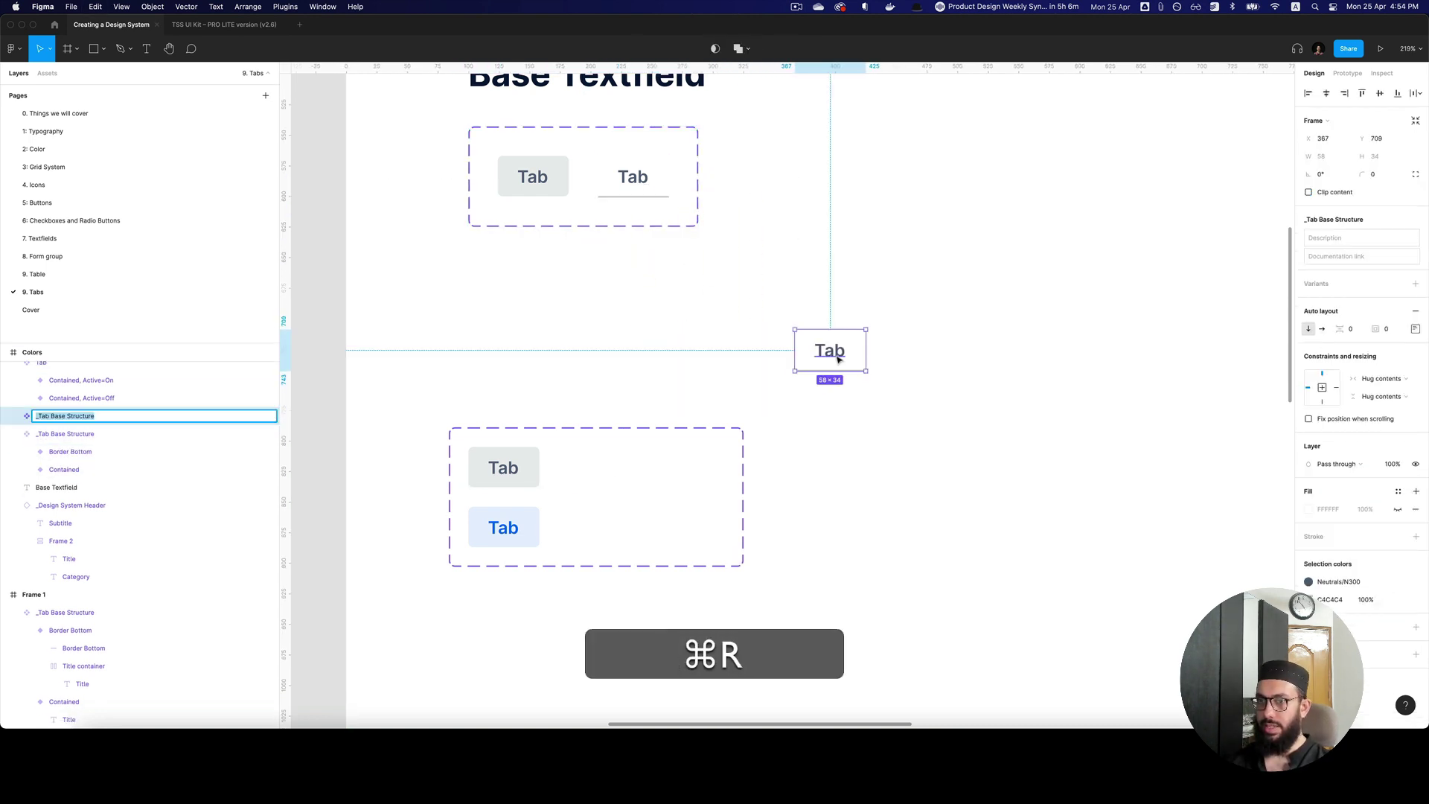
key(d)
key(minus)
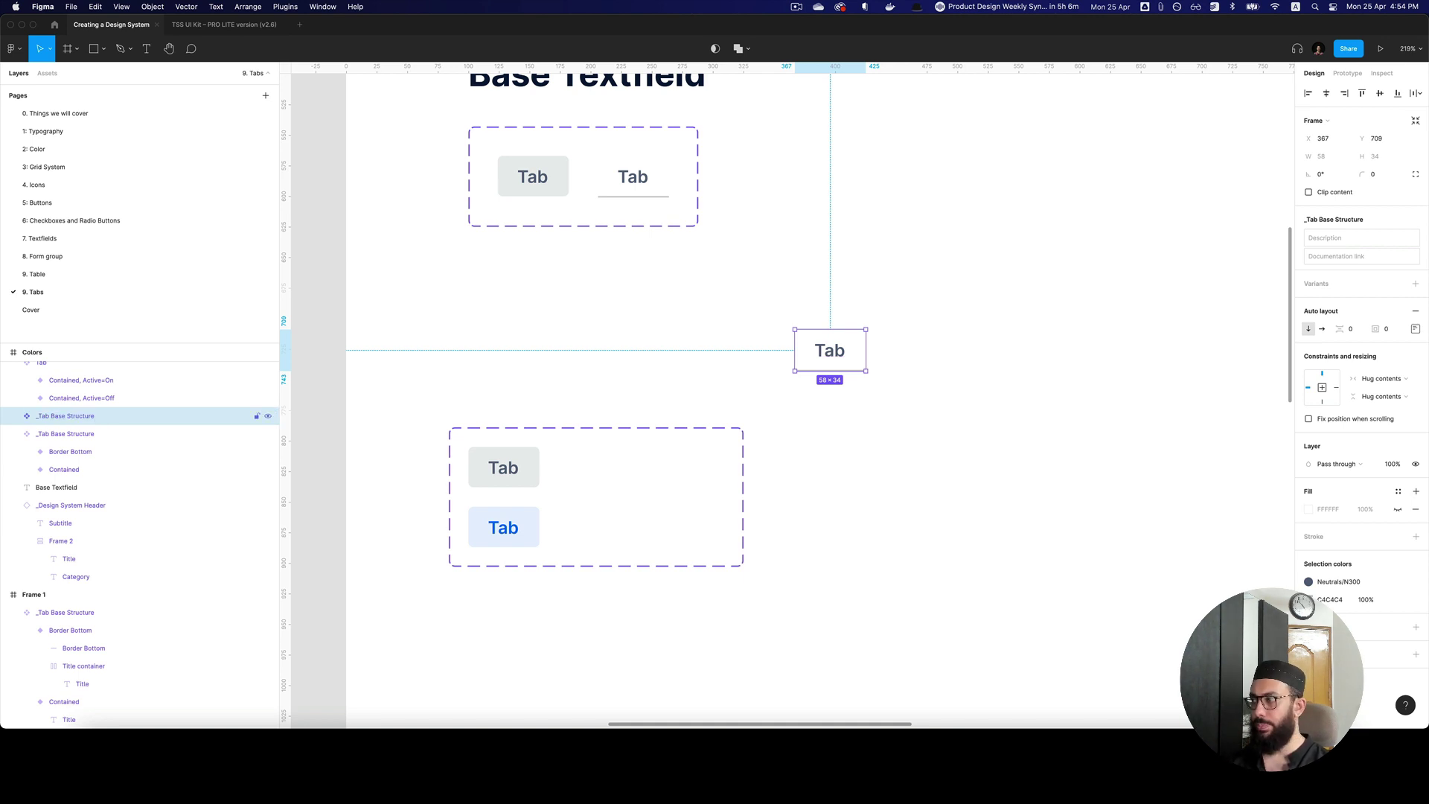
click(526, 466)
click(527, 466)
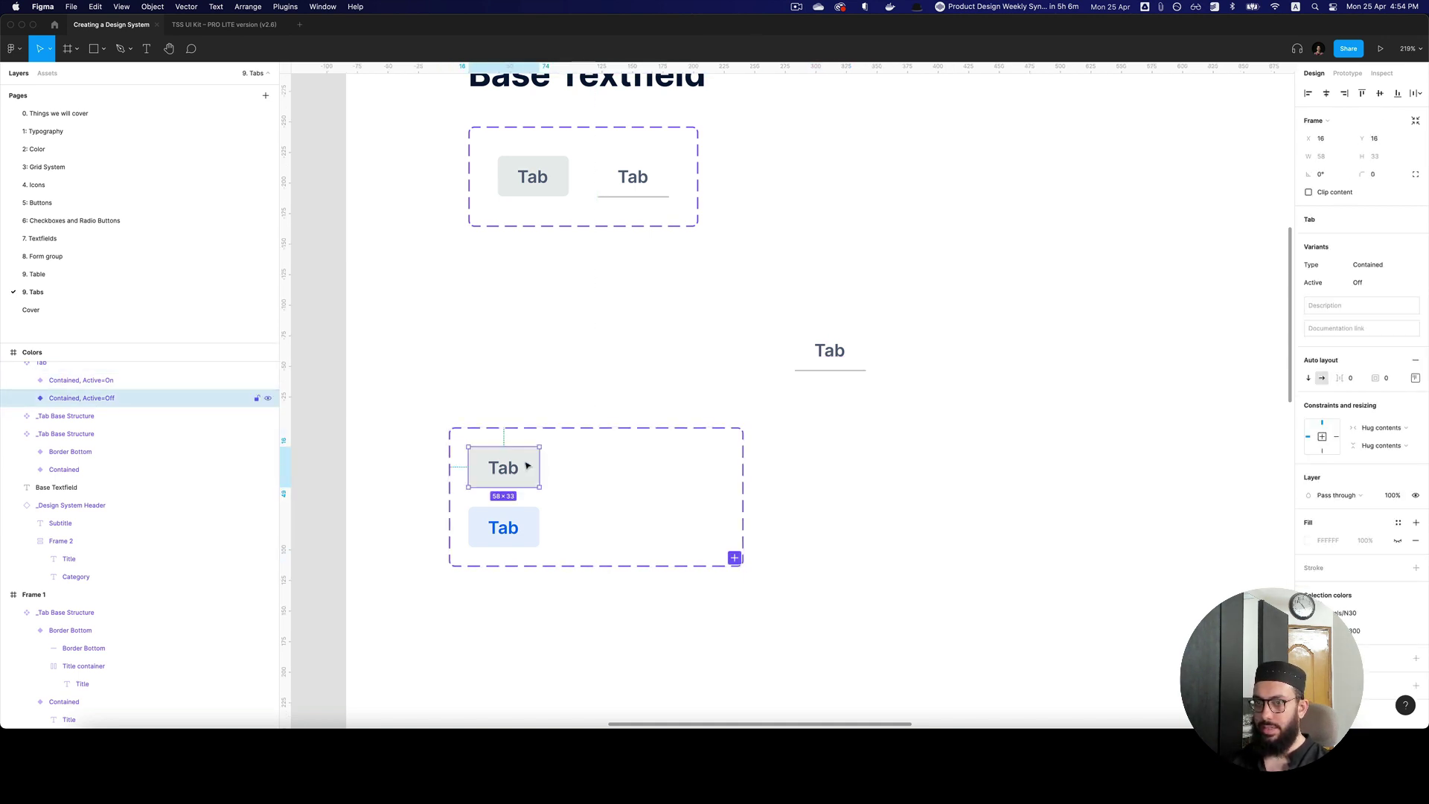
click(853, 350)
key(super+r)
text(T)
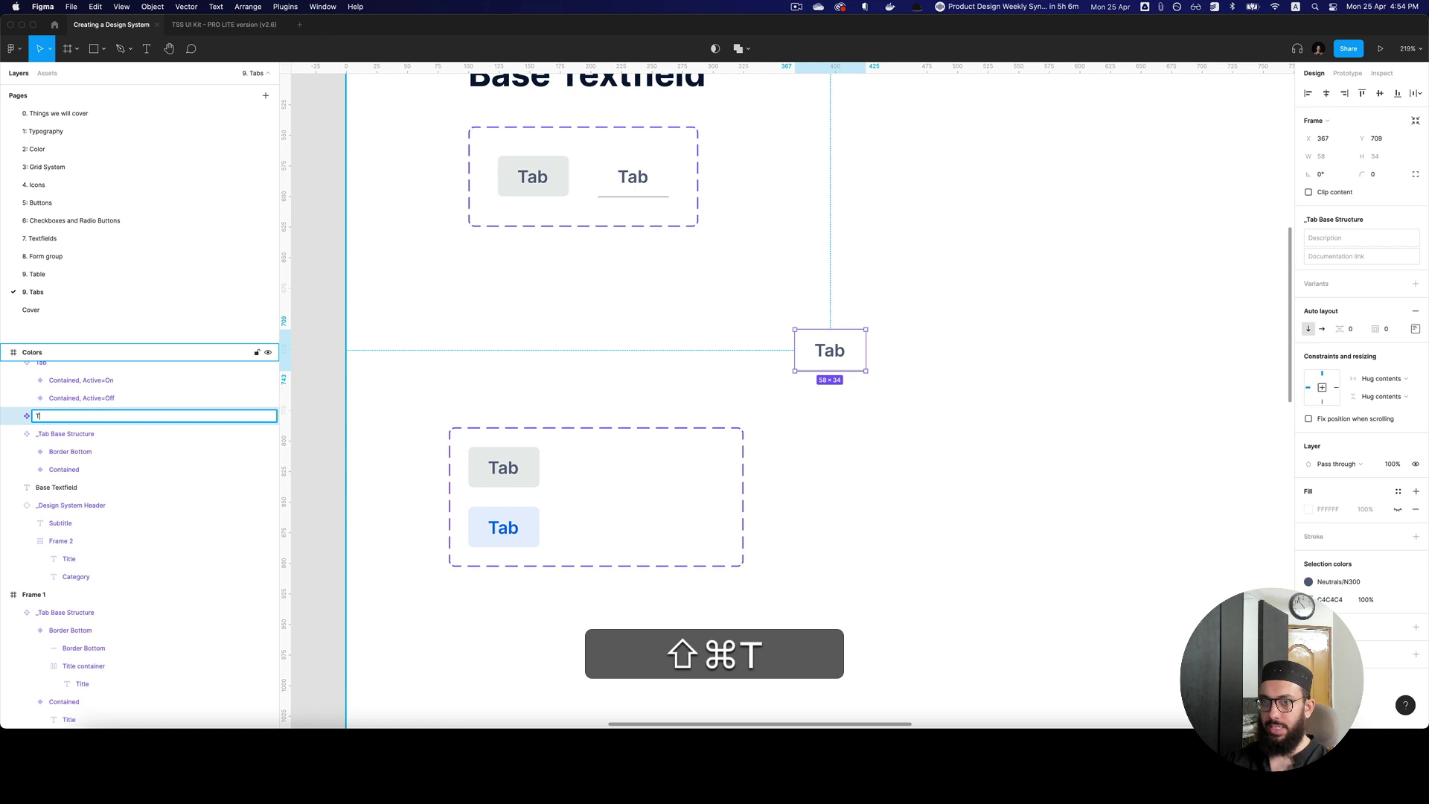
text(ab/Ac)
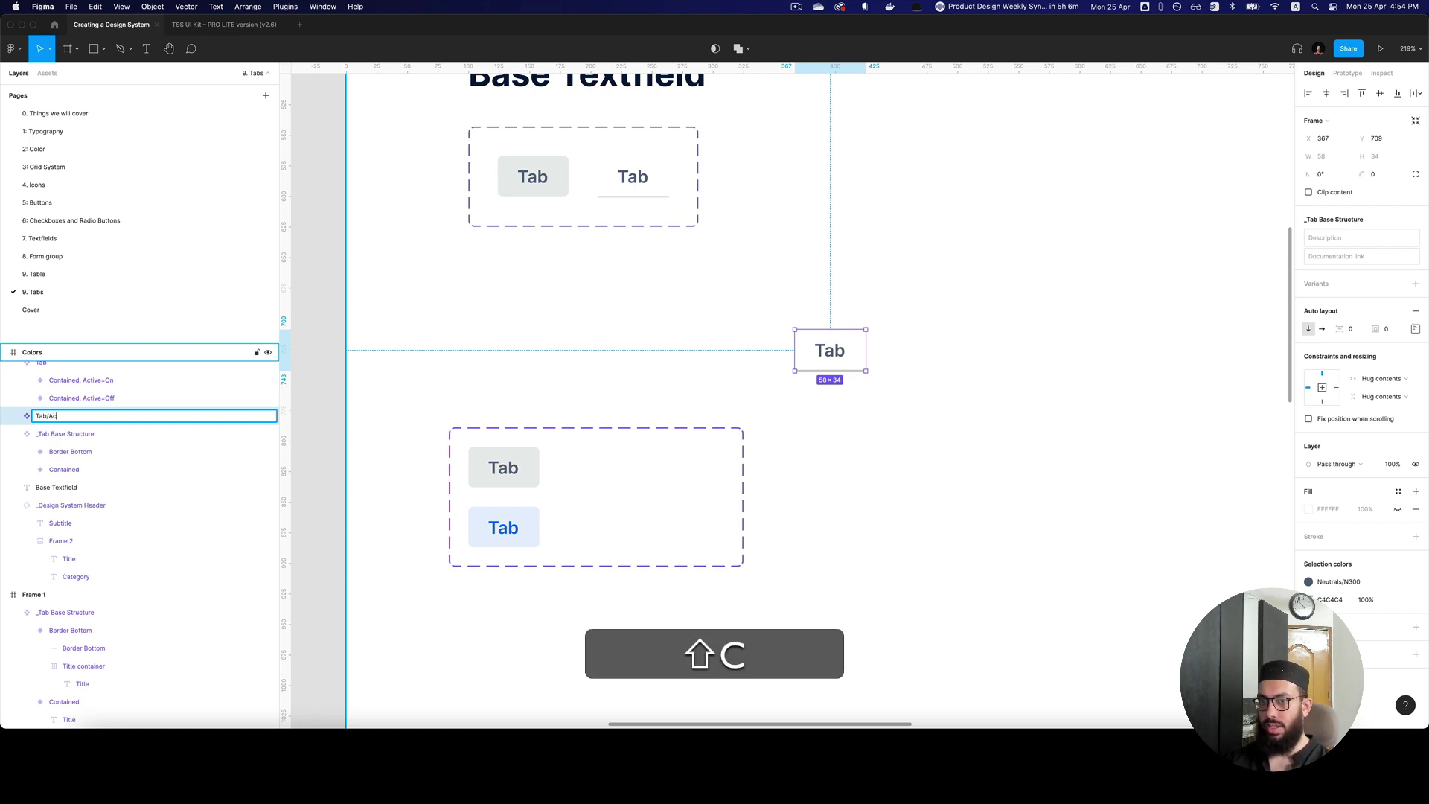
text(t)
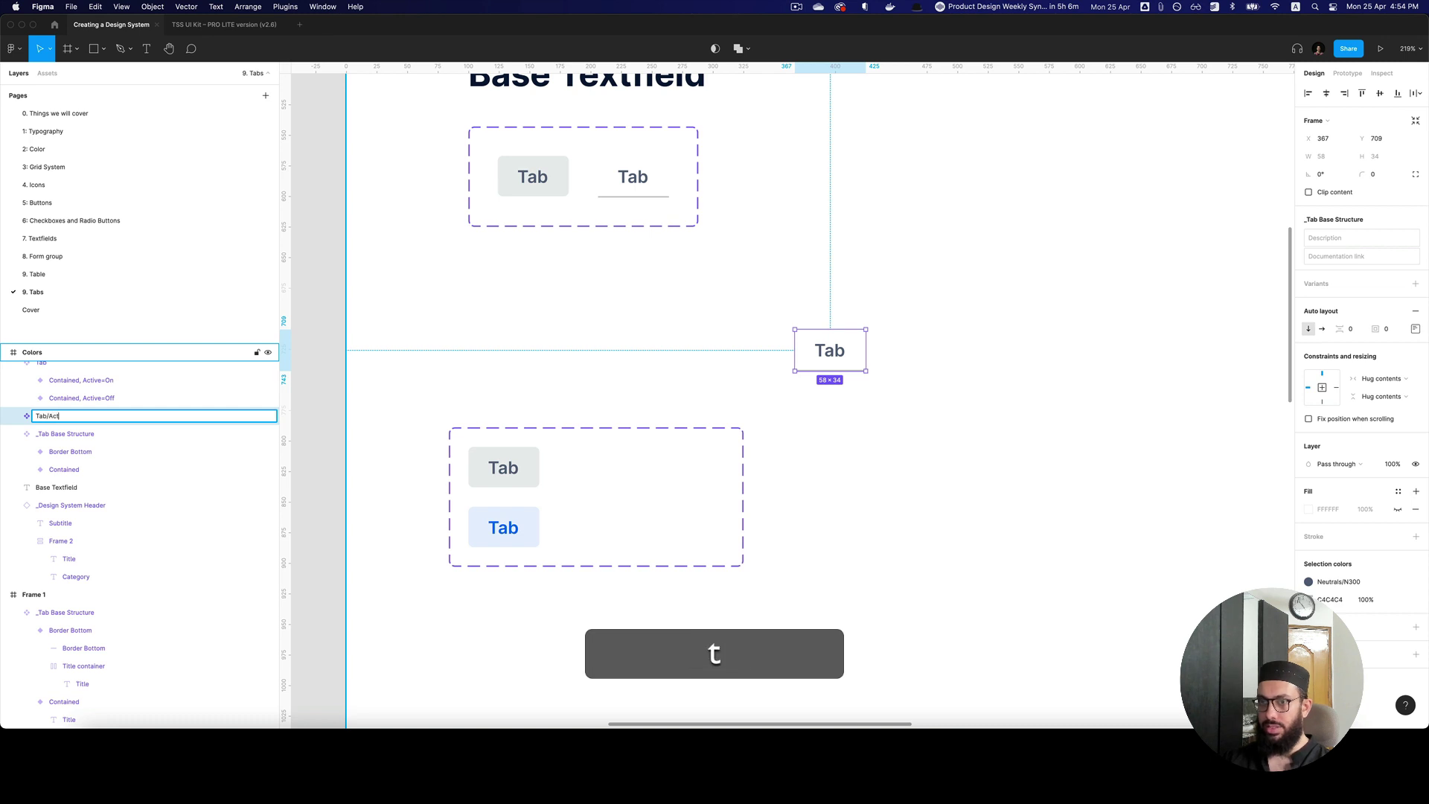
key(BackSpace)
key(BackSpace)
text(On)
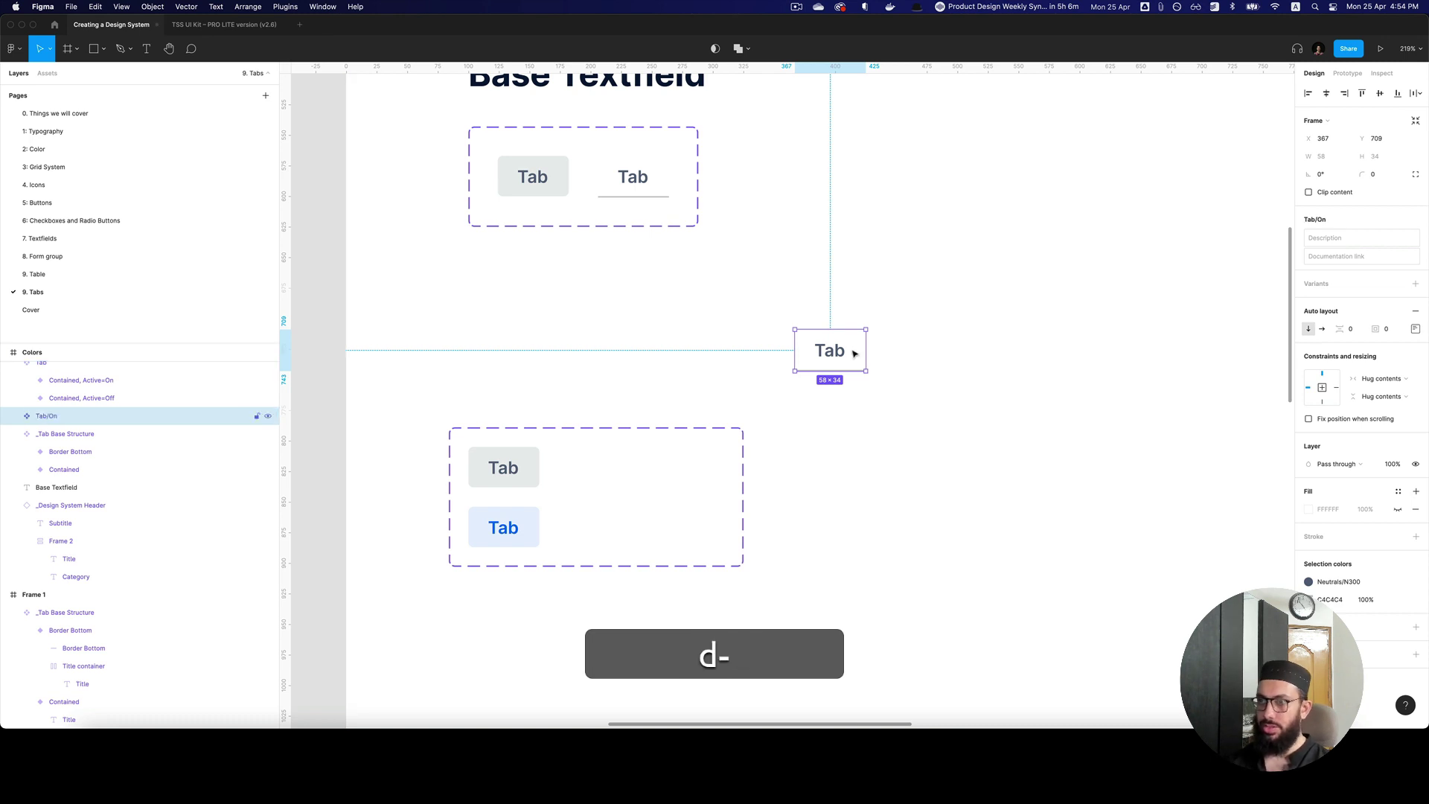
Step: Move the Tab/On component into the Tab set and set its Type to Border Bottom and Active to Off
key(cmd+x)
click(582, 457)
key(super+v)
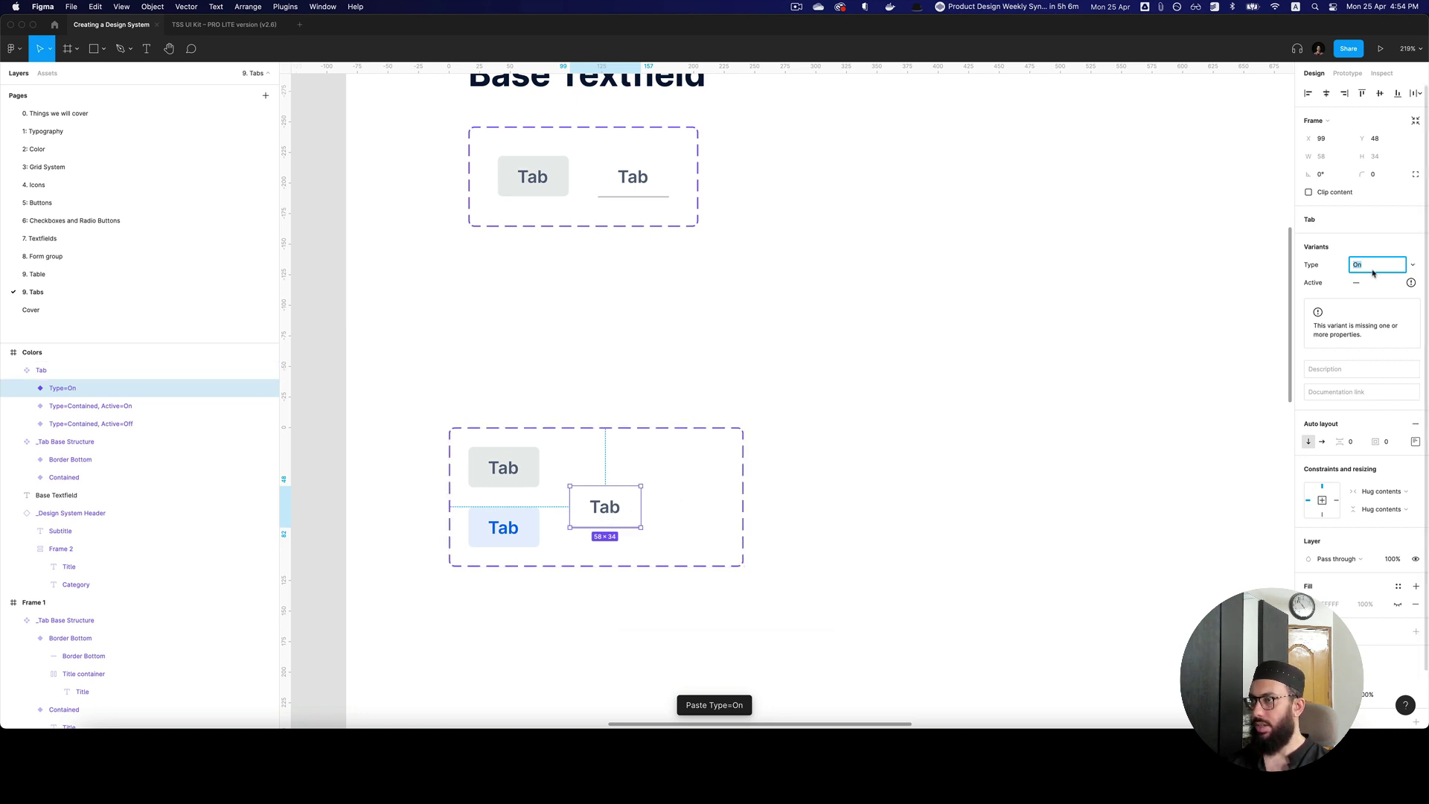
text(F)
text(f)
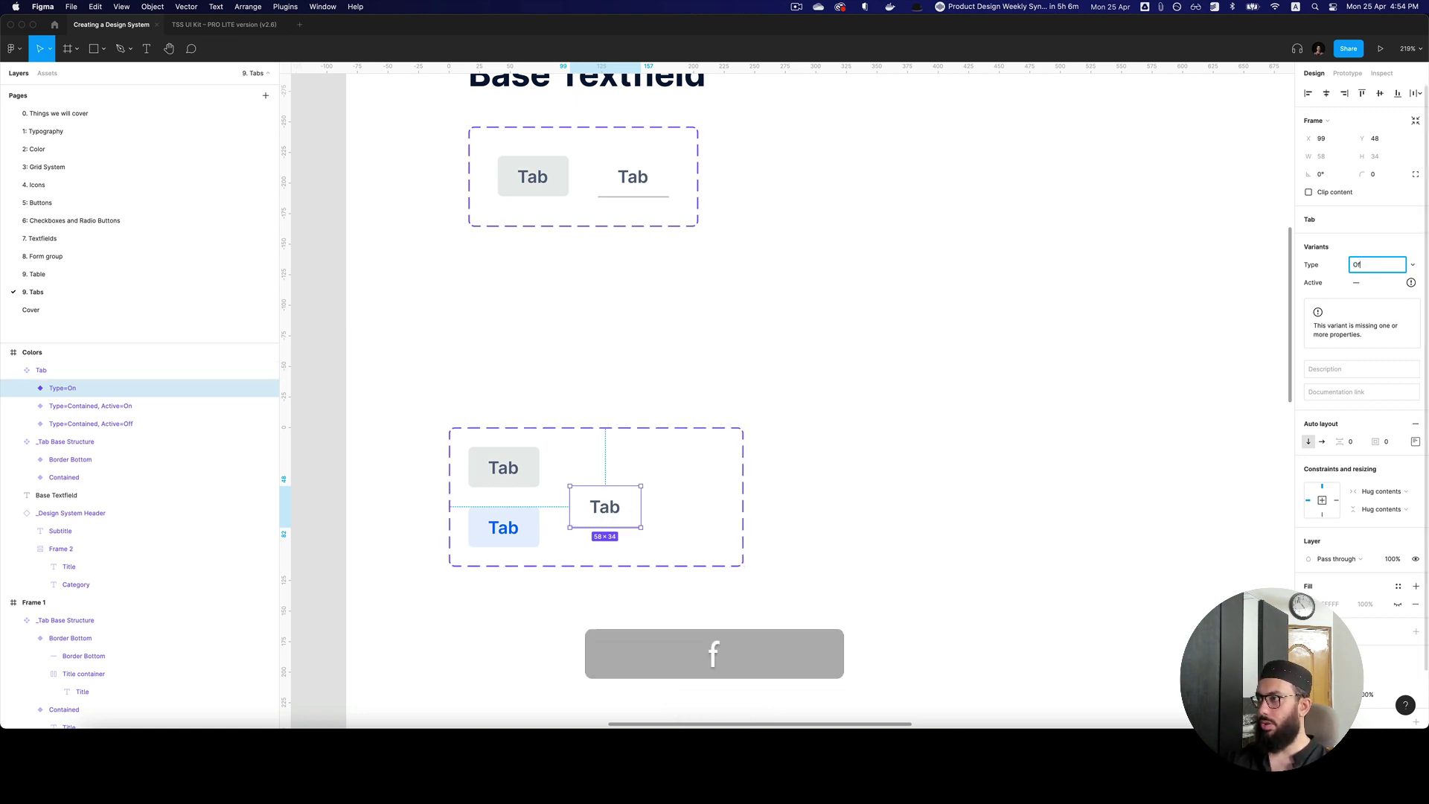
key(Tab)
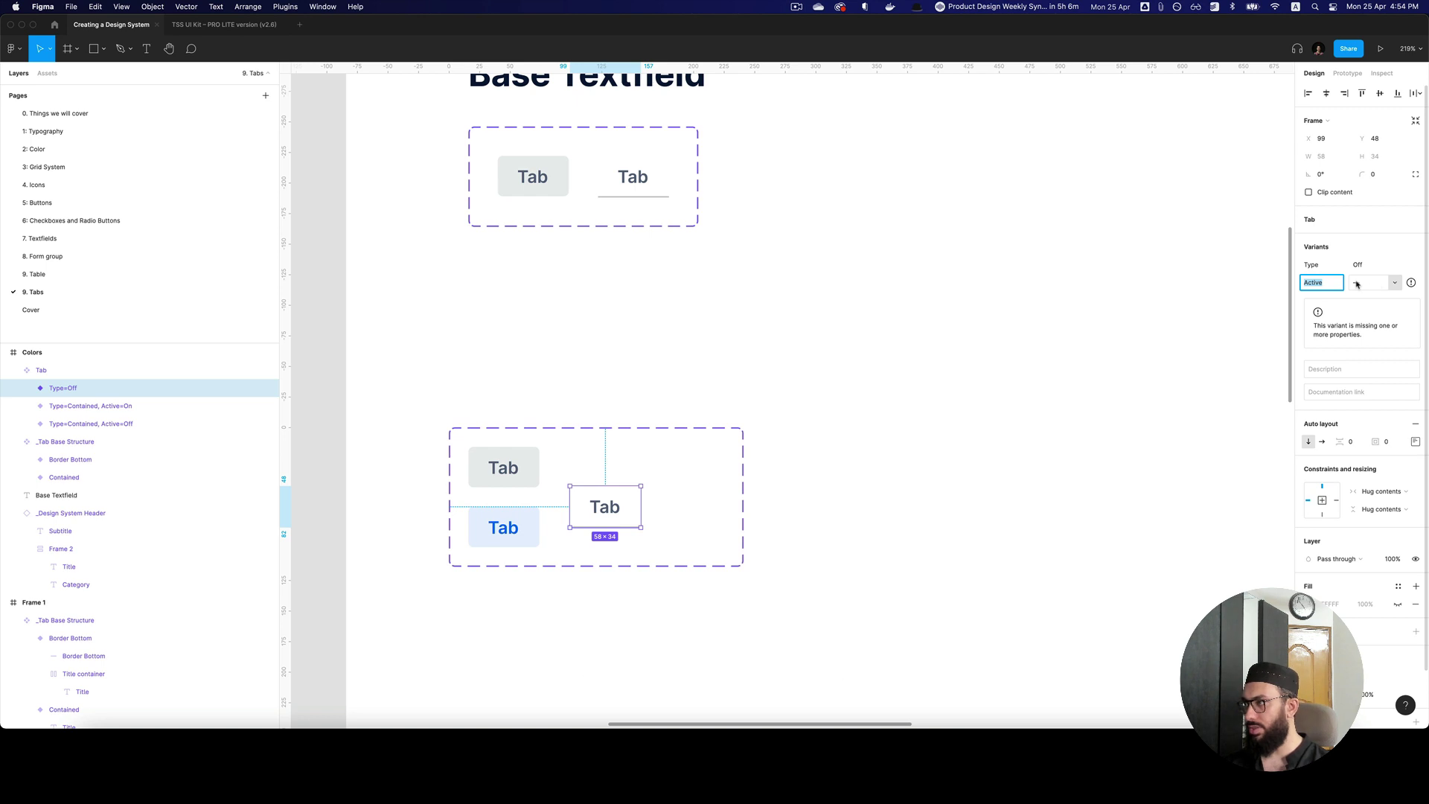
text(Off)
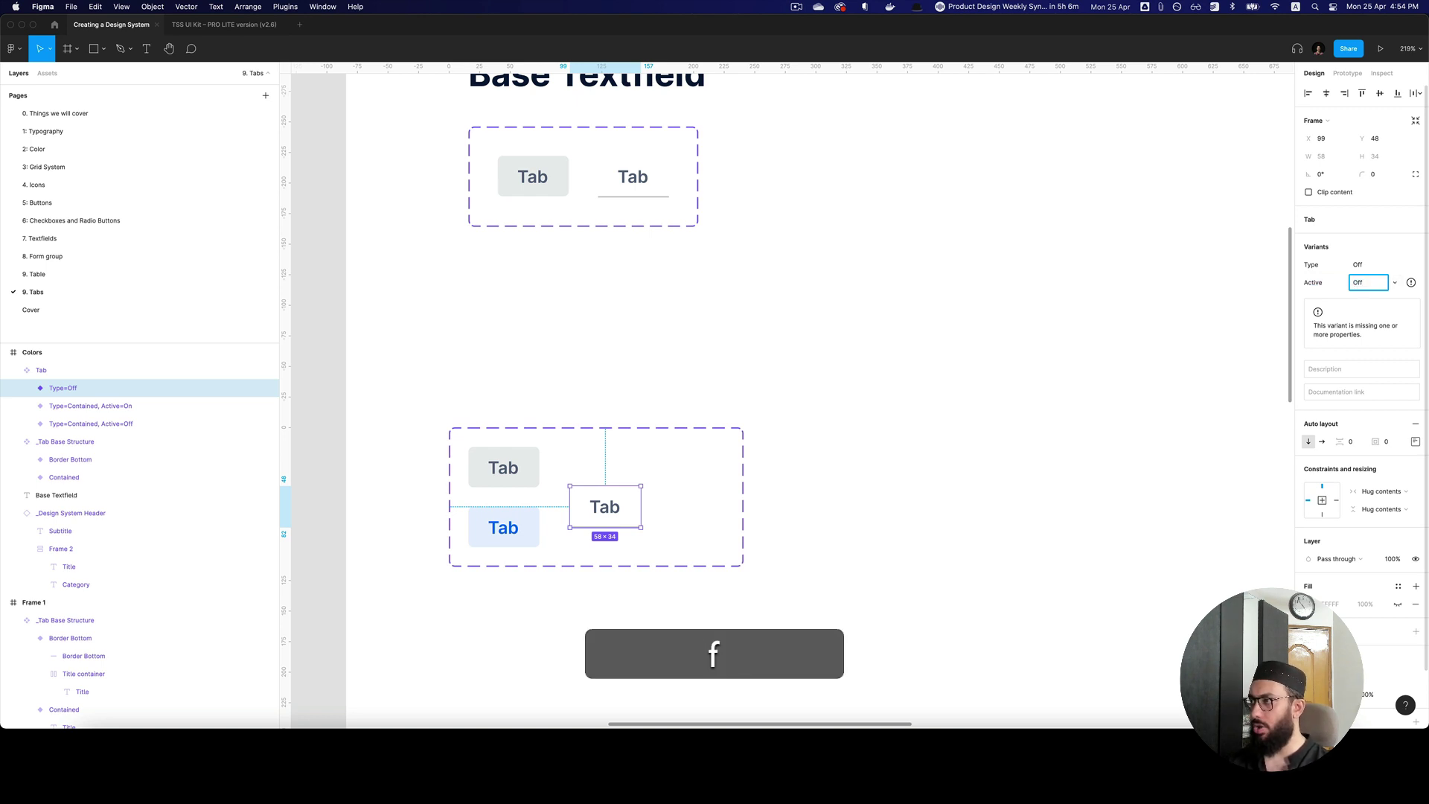
click(1358, 265)
text(Border Bottom)
key(Return)
Step: Duplicate the Border Bottom variant below the original inside the Tab set and set the copy's Active value to On
mouse_move(629, 511)
mouse_down()
mouse_move(649, 466)
mouse_move(637, 527)
mouse_up()
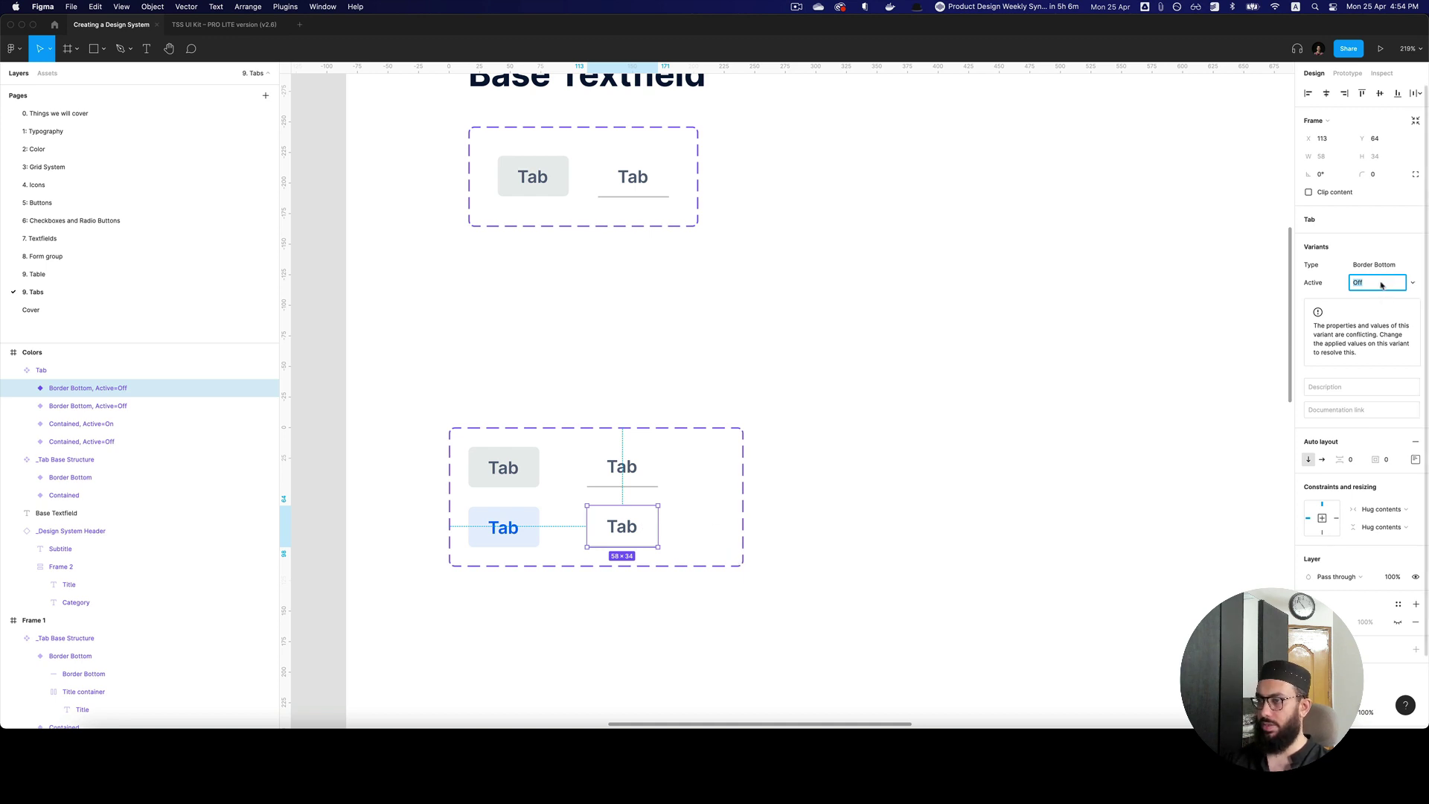
text(On)
key(Return)
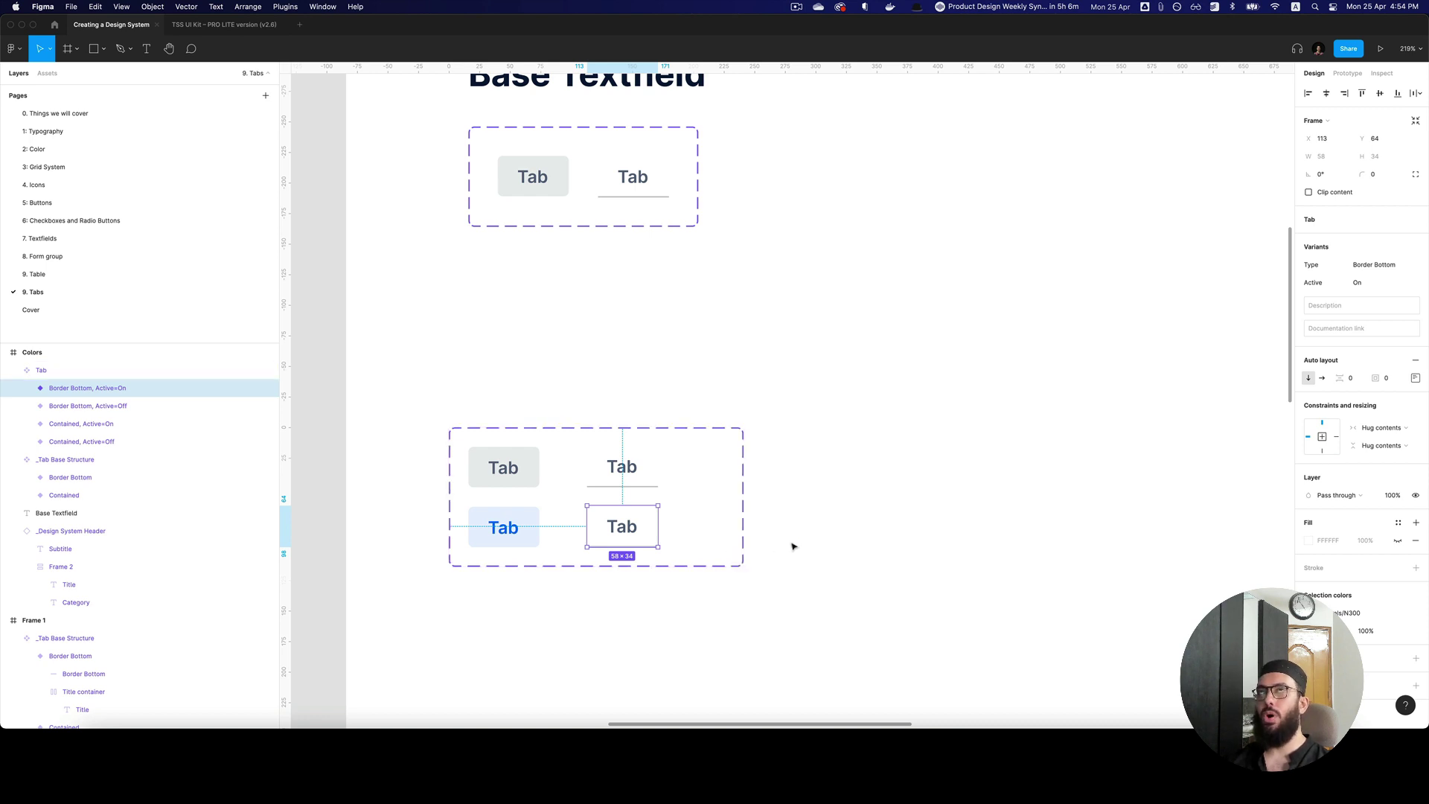
Step: Apply the Neutrals/N30 color style to the bottom line of the Border Bottom variant in _Tab Base Structure
key(z)
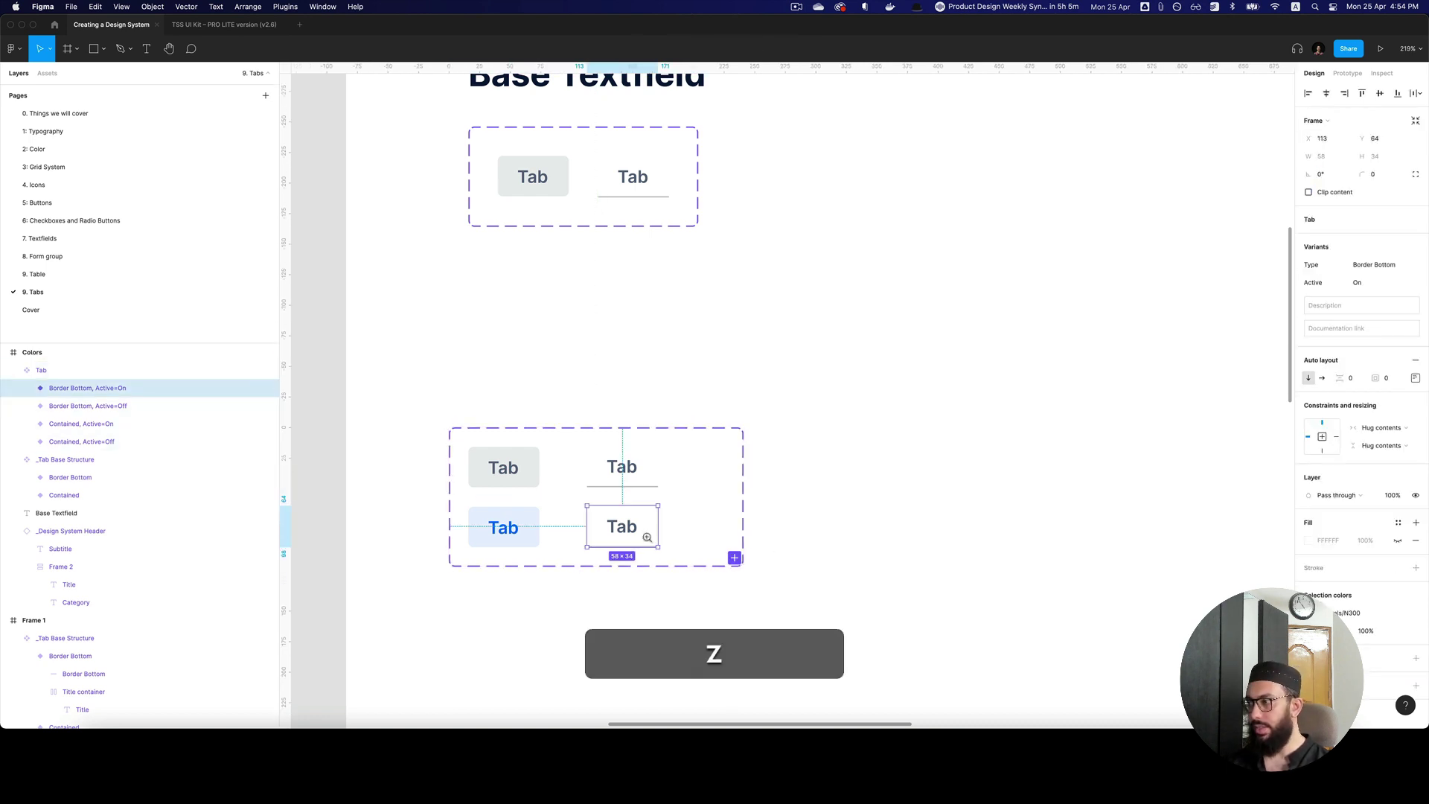
click(635, 575)
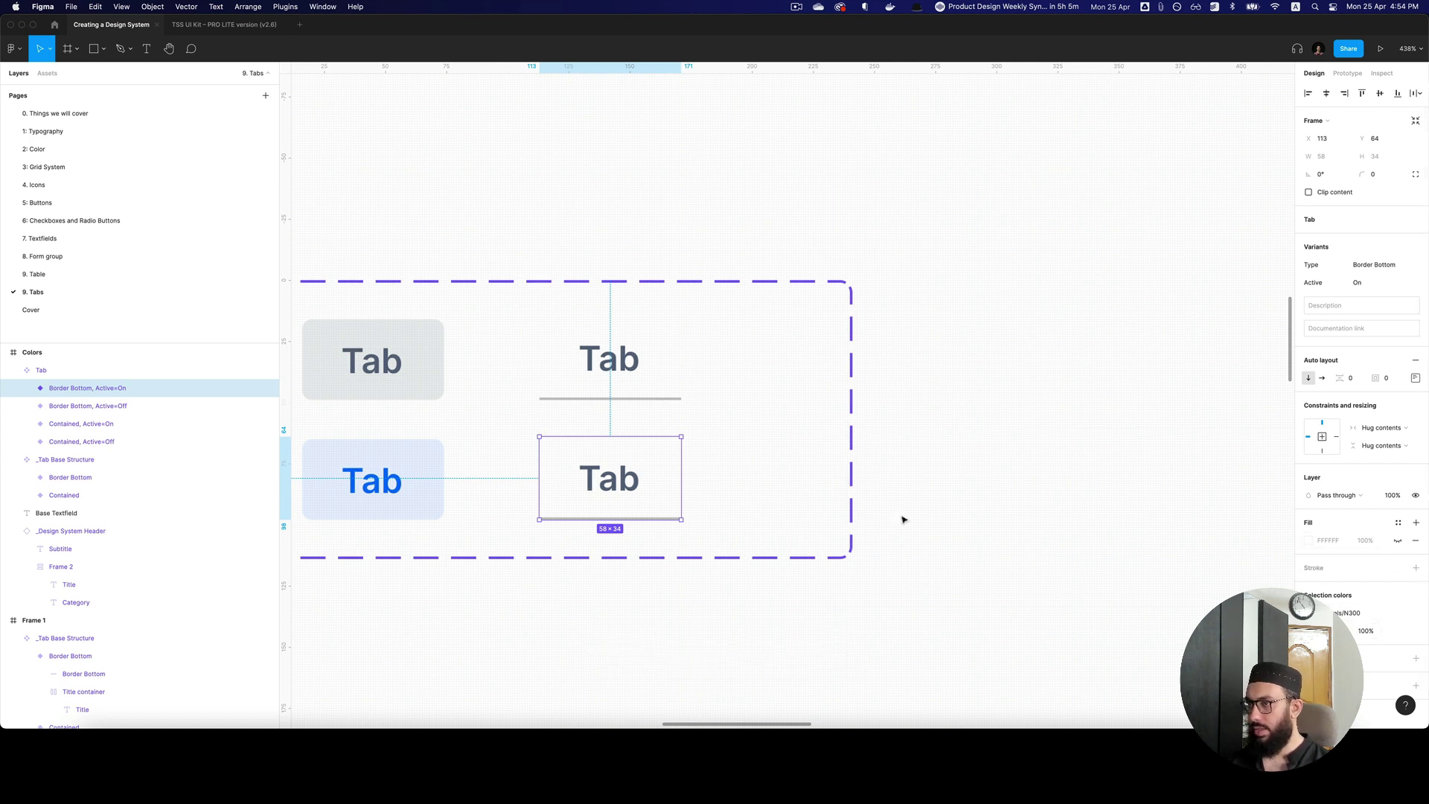
super+click(663, 400)
scroll(780, 426, up, 12)
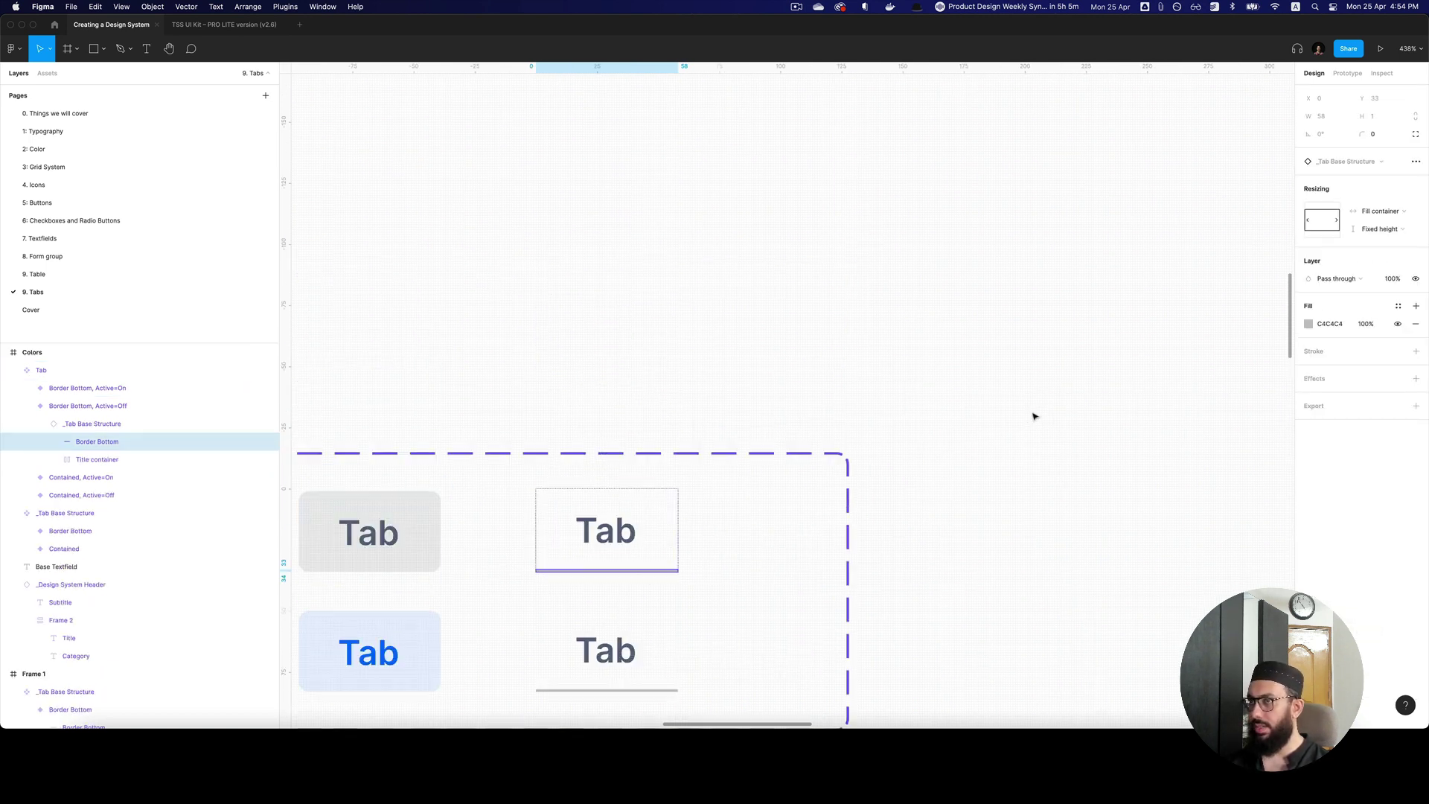
super+click(626, 552)
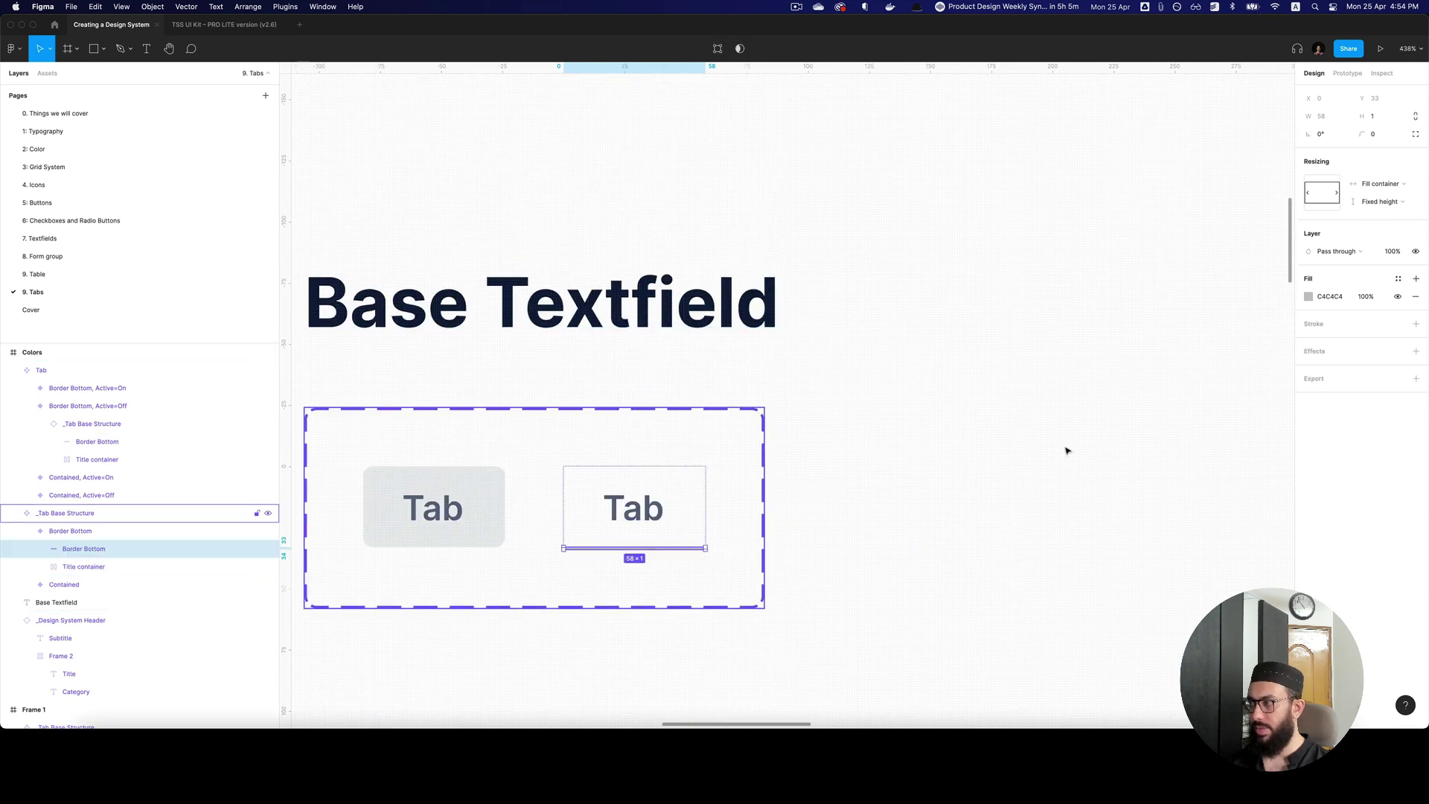
click(1399, 279)
text(n30)
key(BackSpace)
text(0)
key(Return)
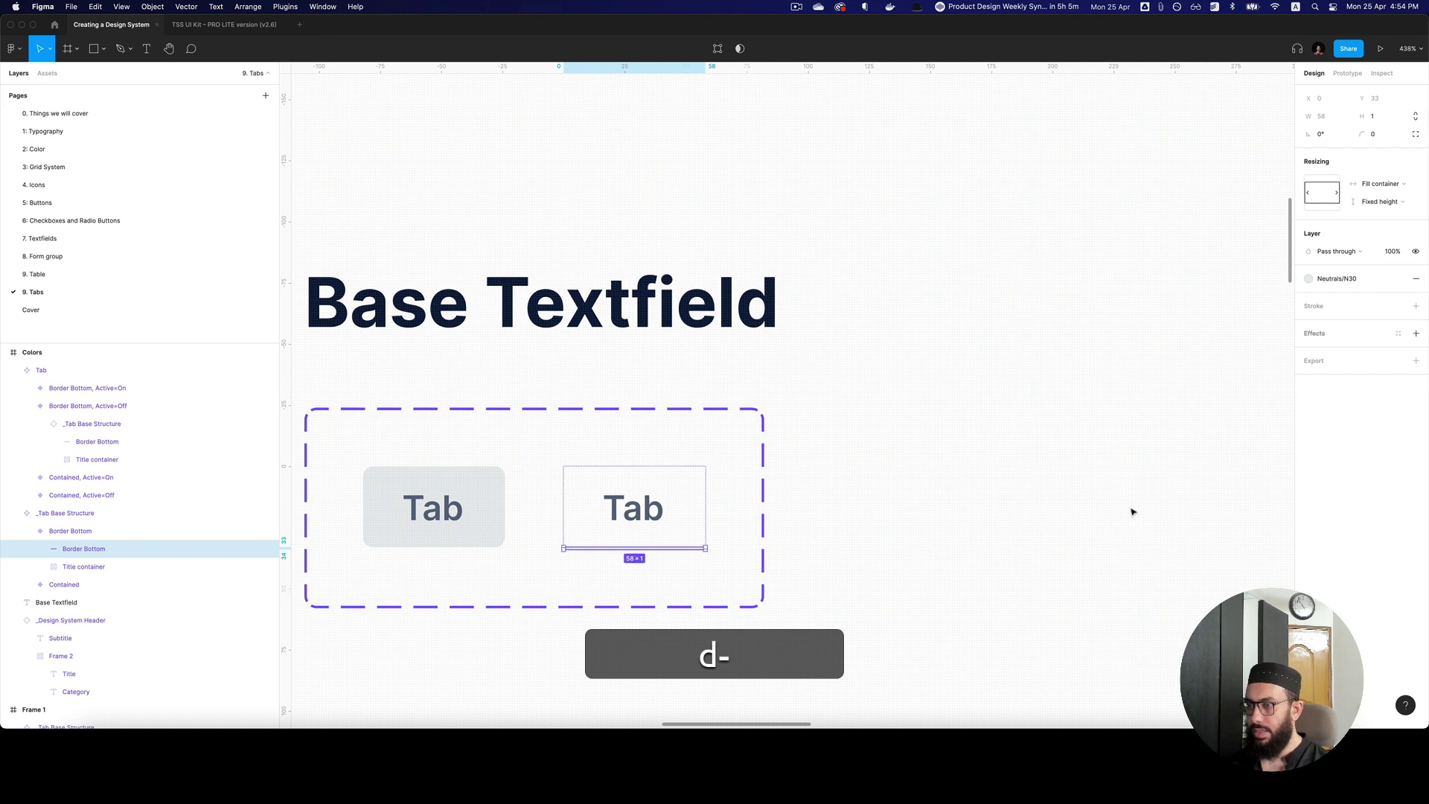
click(1076, 534)
Step: Set the bottom line of the active Border Bottom variant to the primary P300 color style
scroll(1077, 533, down, 8)
scroll(1074, 535, up, 2)
scroll(1072, 536, up, 1)
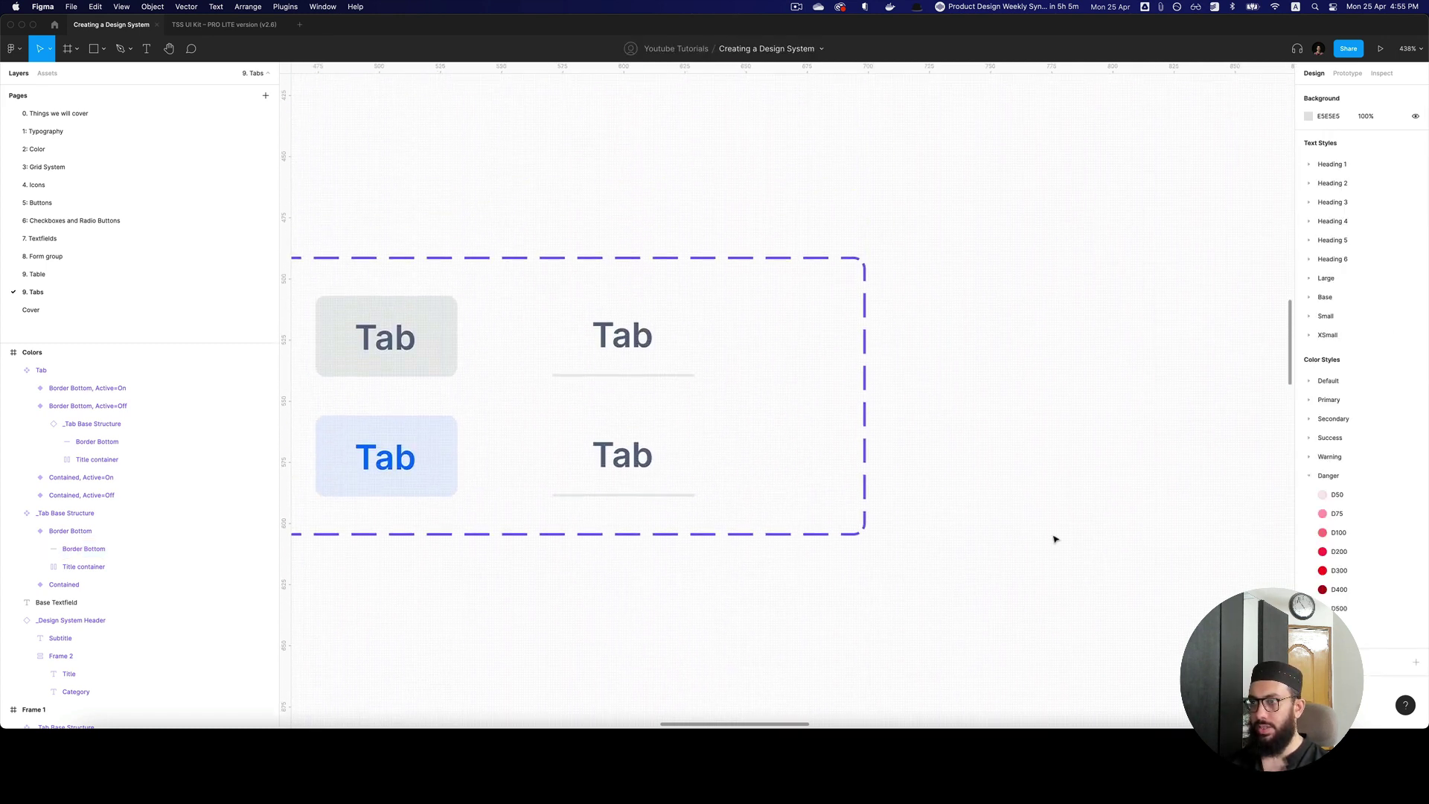
super+click(622, 496)
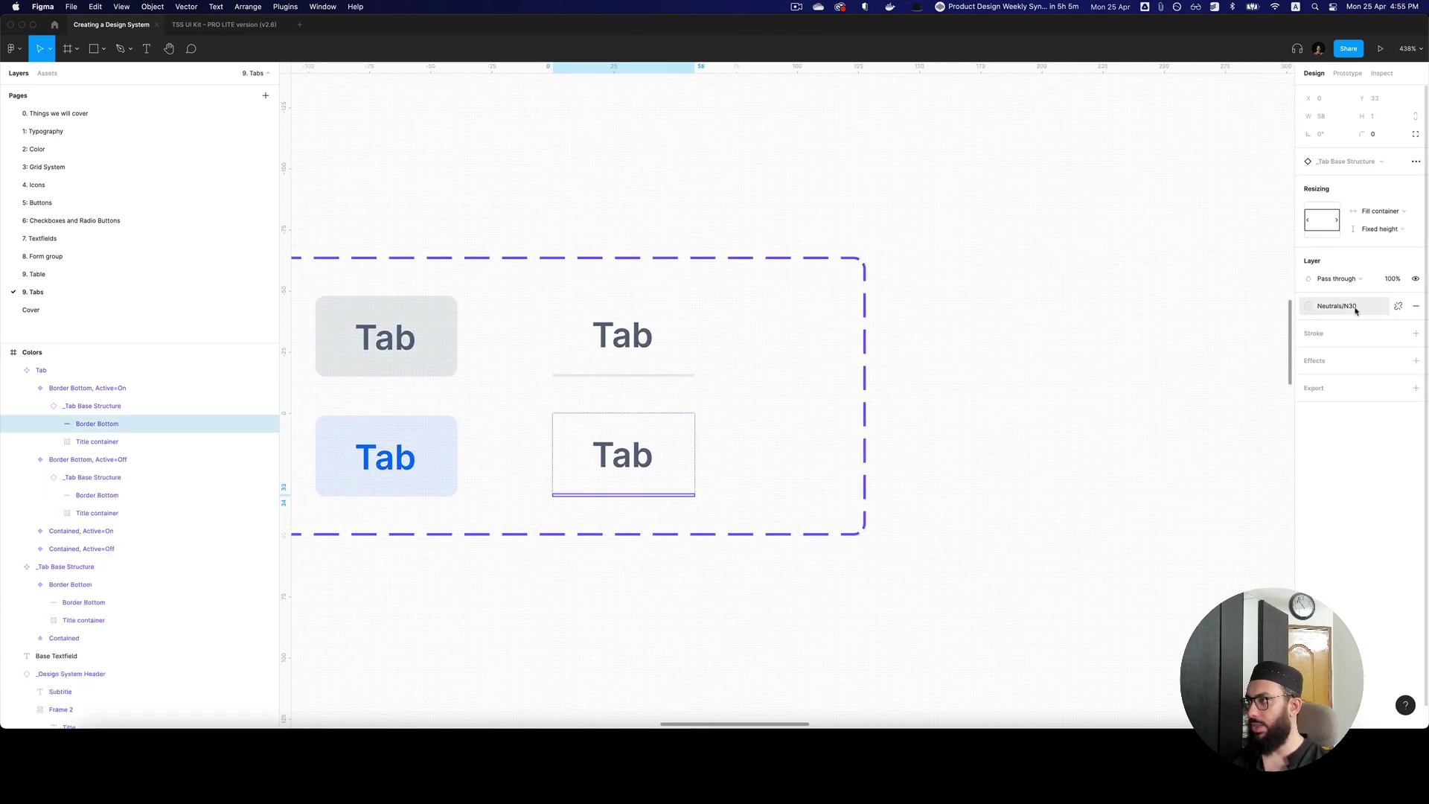
click(1336, 306)
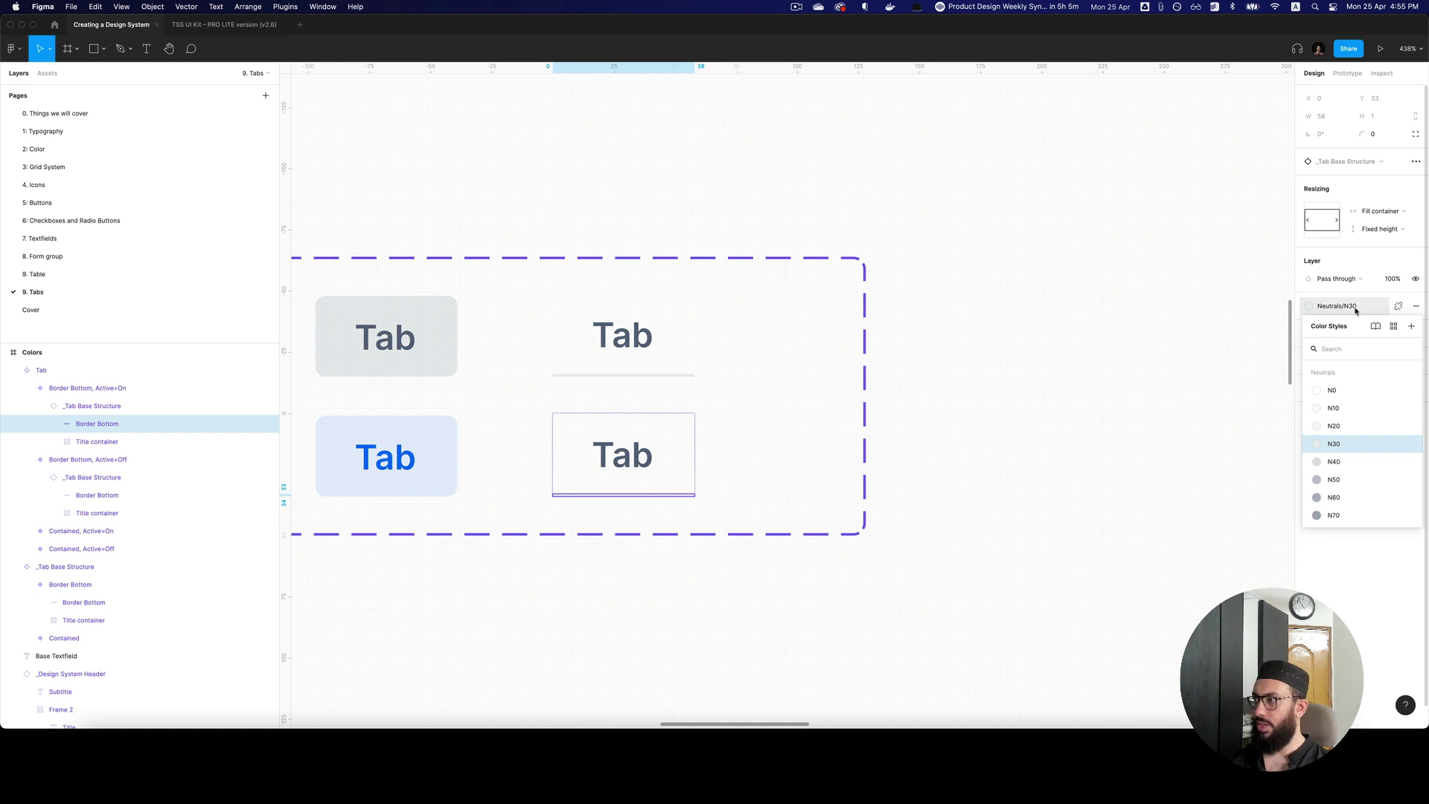
text(pr)
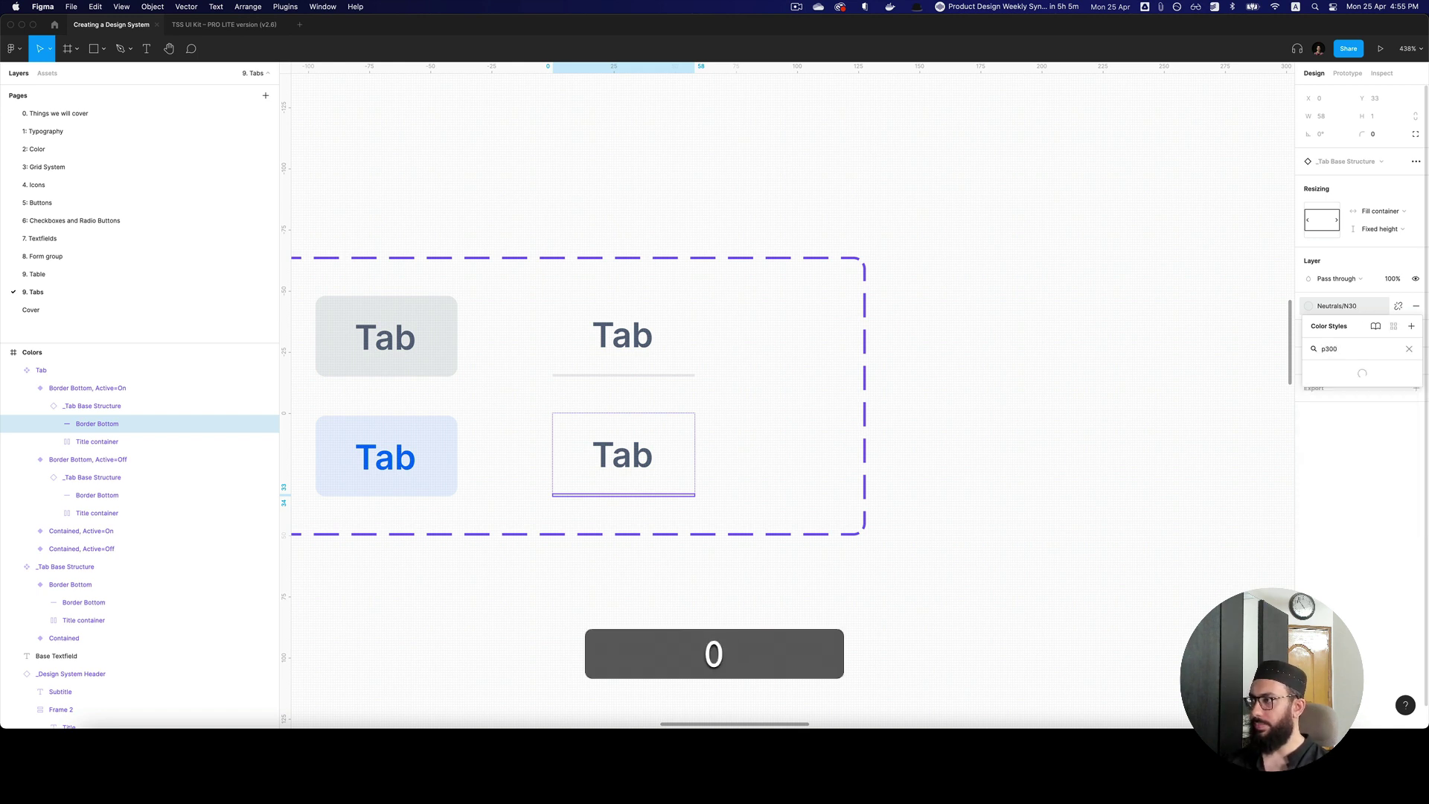
click(1334, 394)
Step: Set the title text of the active Border Bottom variant to the Primary/P300 color style
super+click(633, 457)
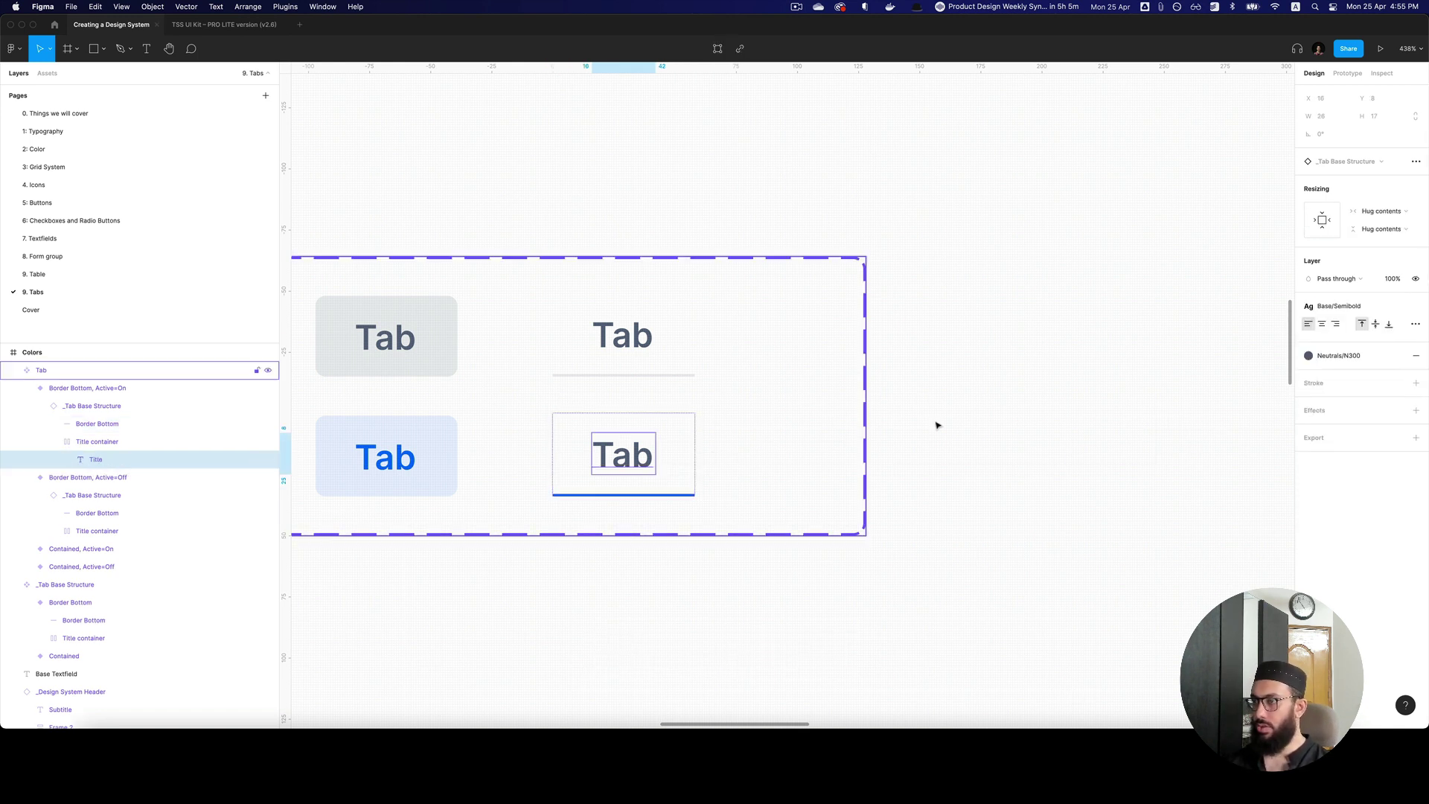
click(1365, 356)
text(p300)
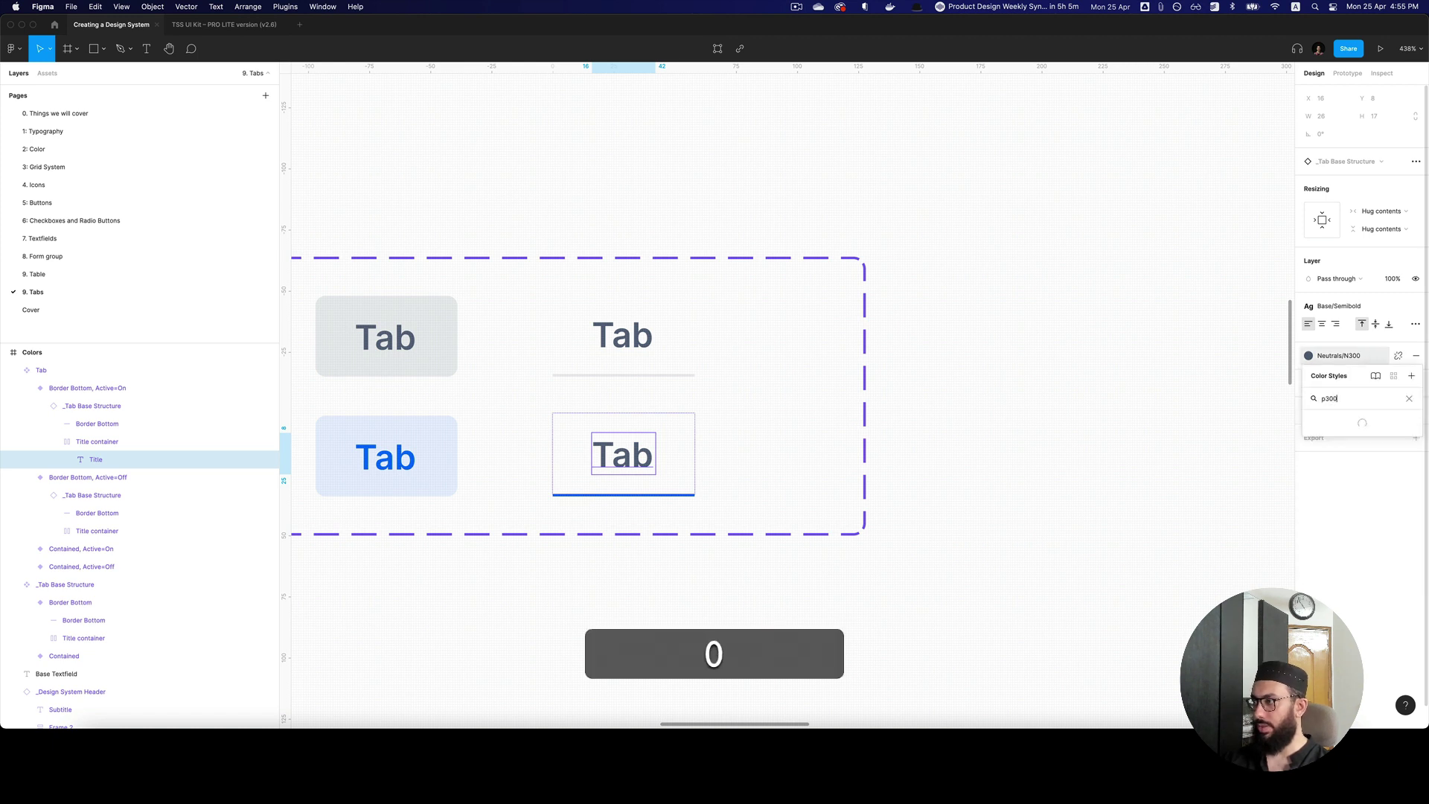
key(Return)
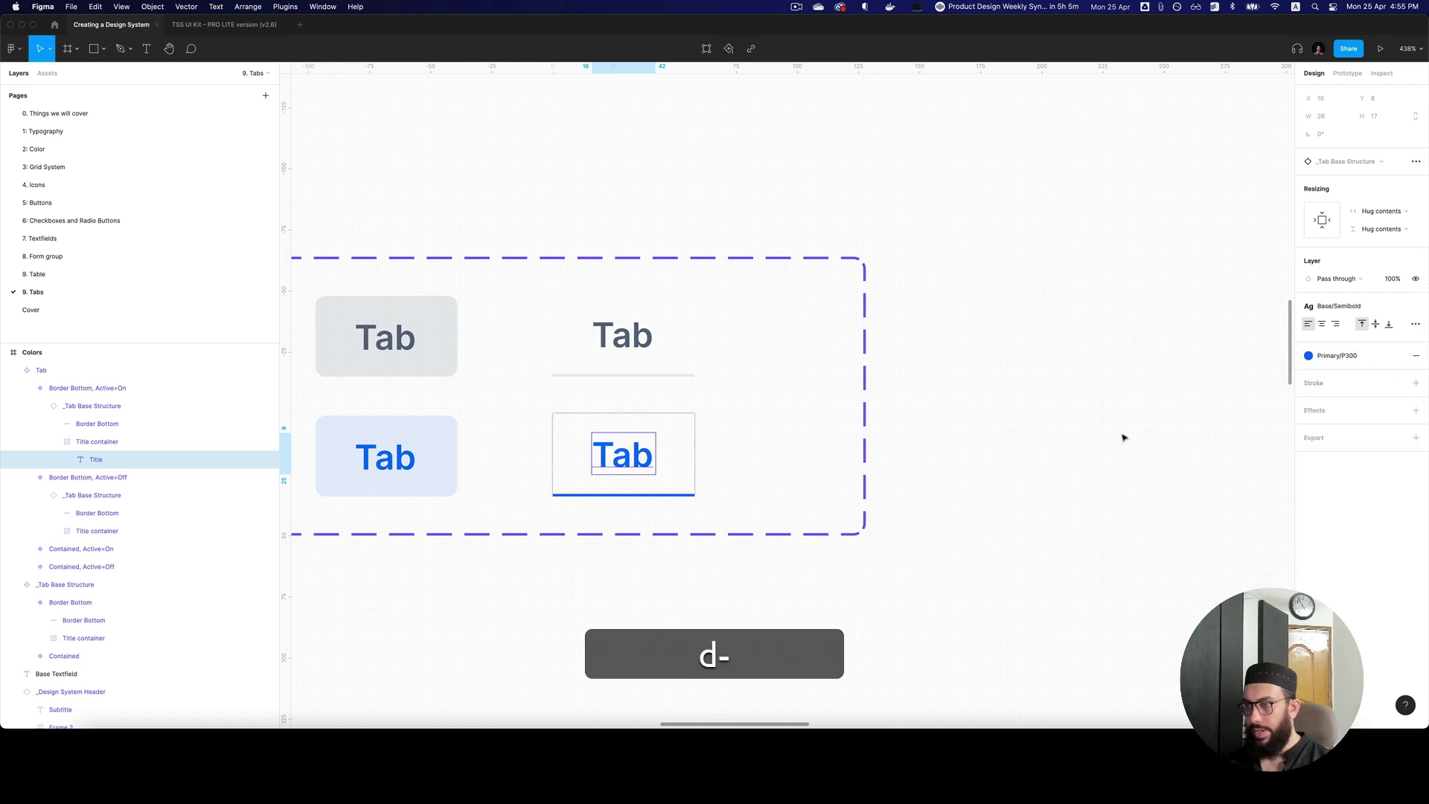
click(1123, 437)
Step: Place an instance of the active Border Bottom tab below the Tab component set at X 84, Y 999
key(z)
alt+click(1123, 437)
drag(1123, 437, 911, 314)
double_click(649, 324)
alt+drag(654, 328, 525, 503)
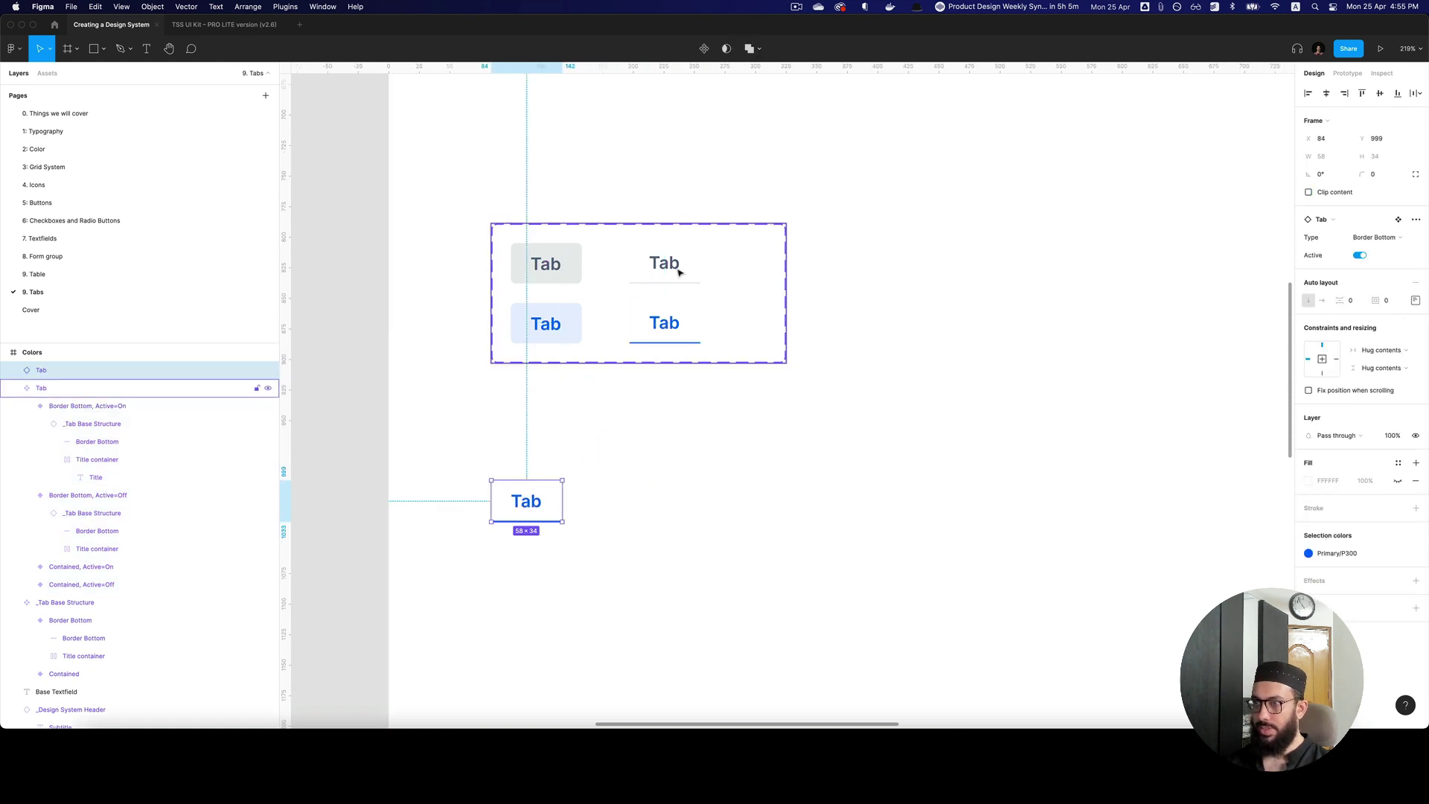
click(665, 263)
drag(665, 262, 605, 511)
key(super+x)
Step: Wrap the active tab instance below the set in a horizontal auto layout frame with 0 padding and select the instance inside
click(530, 506)
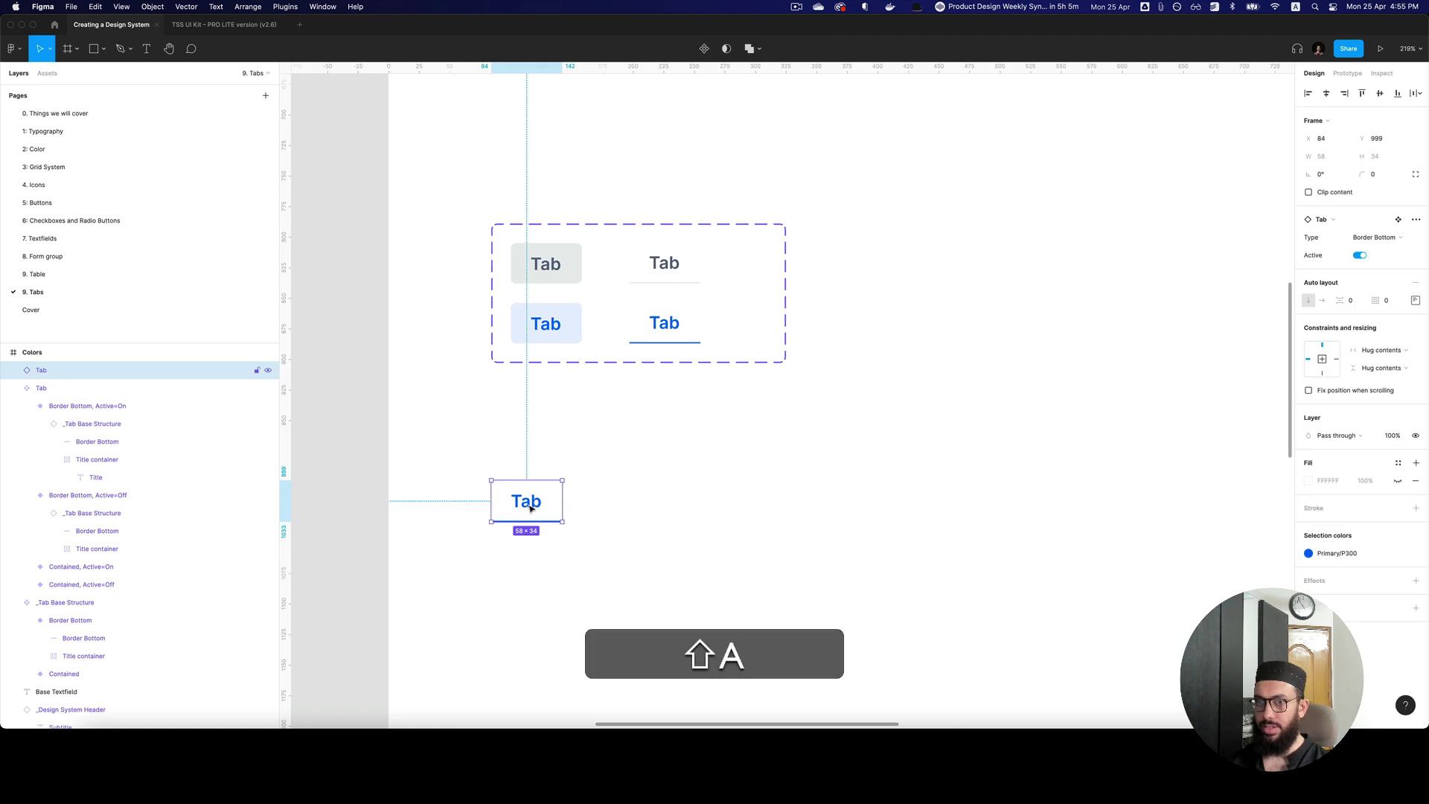
key(shift+a)
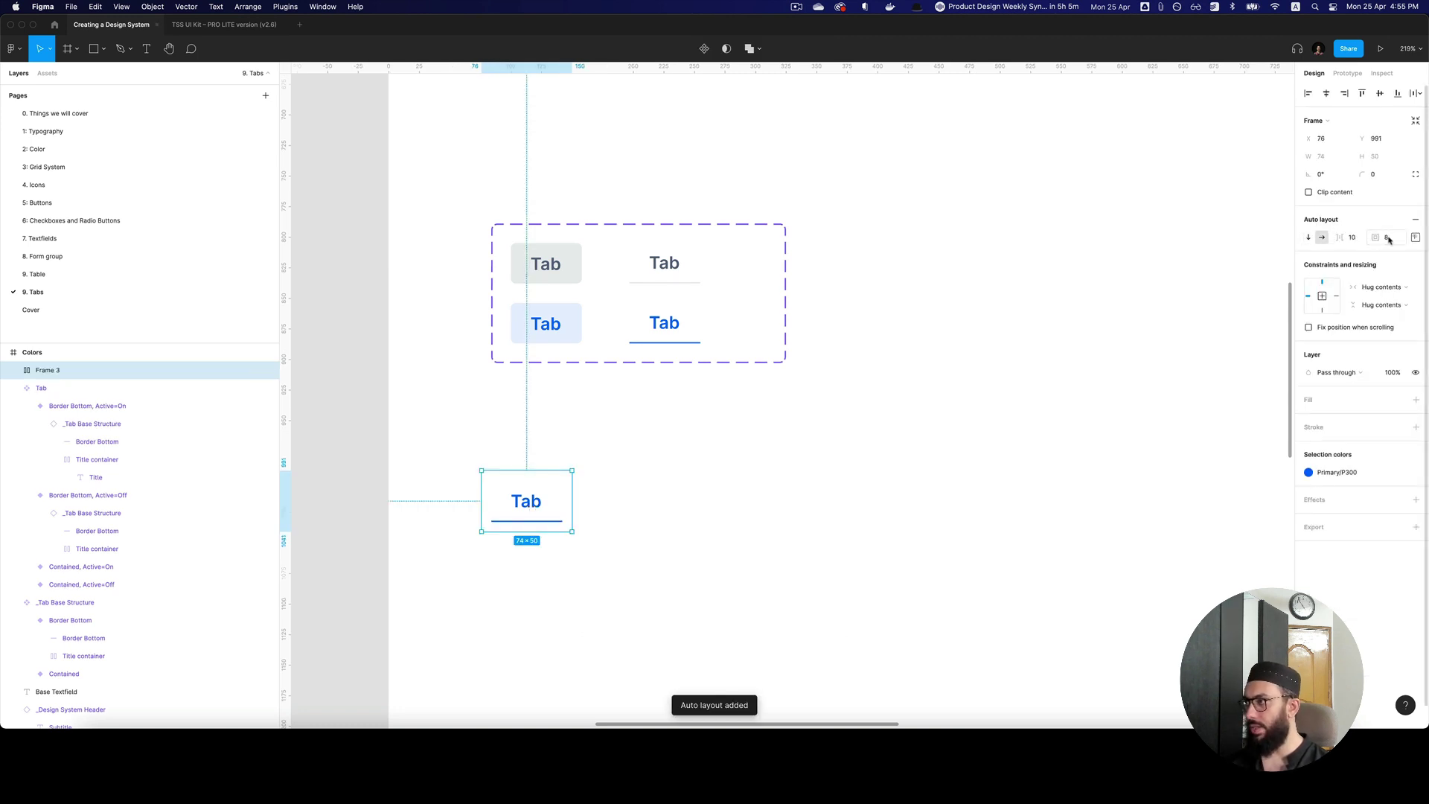
click(1389, 238)
text(0)
key(Return)
key(Return)
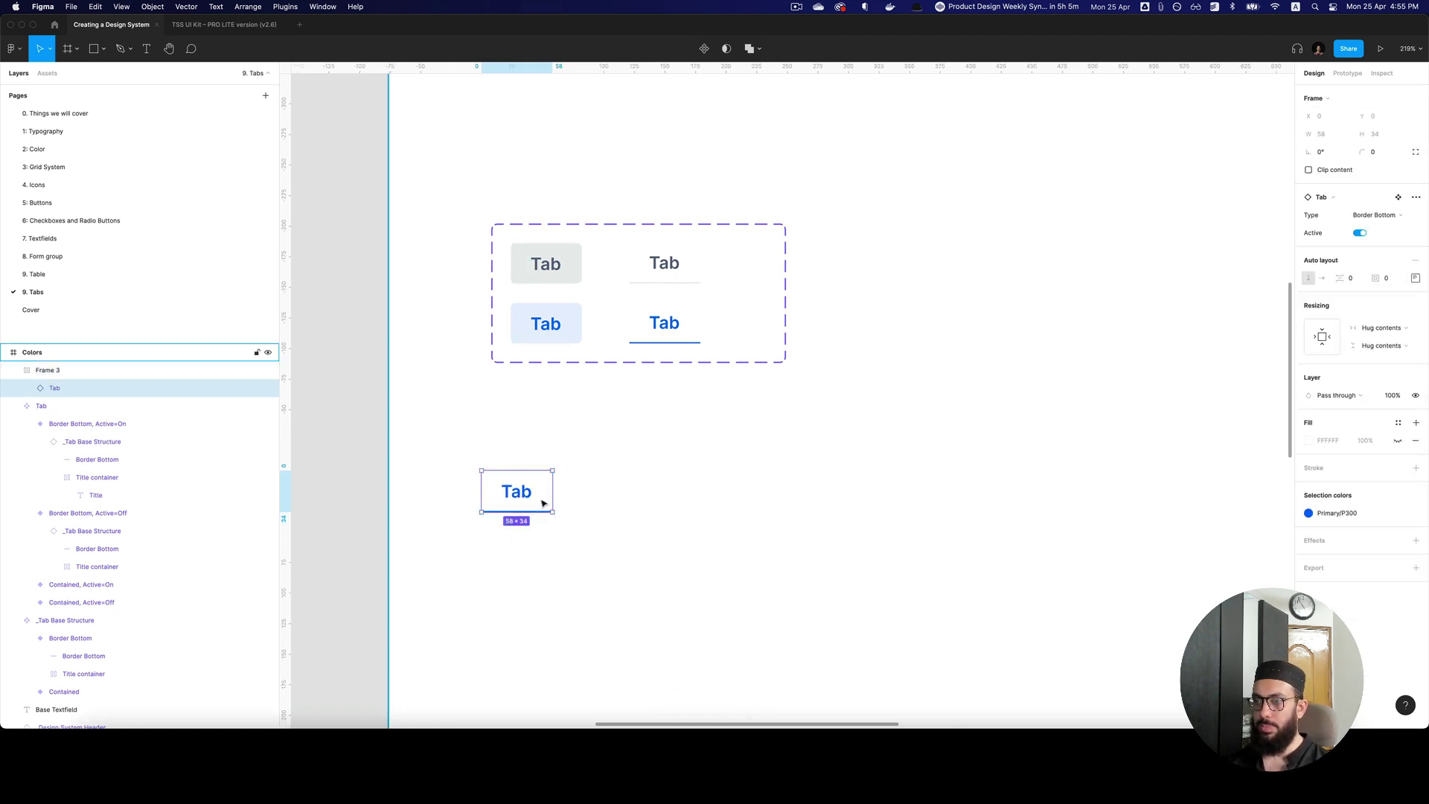
Step: Duplicate the active tab inside the row frame, set the row's item spacing to 0, and turn Active off on the second tab
key(super+d)
key(shift+Return)
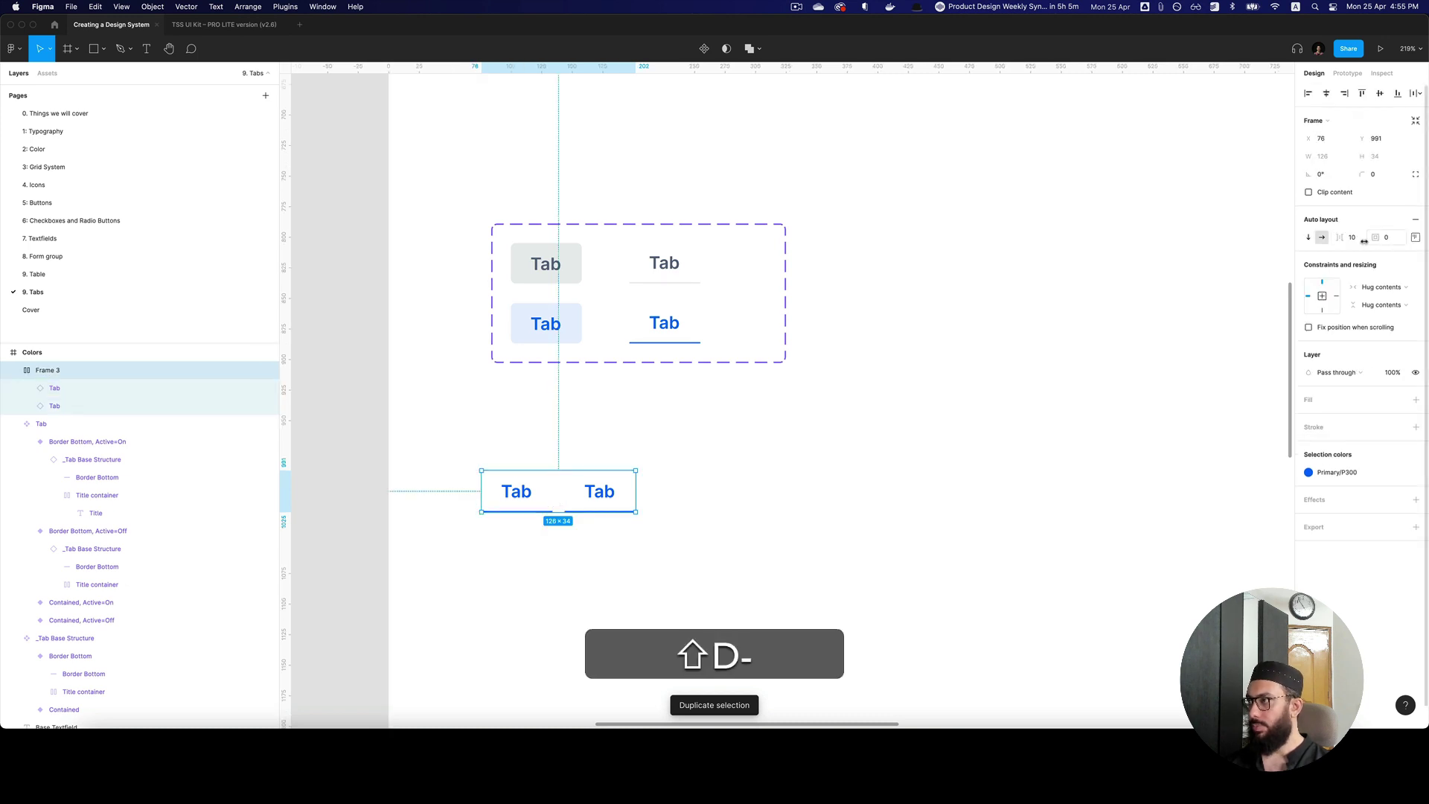
key(Return)
click(587, 491)
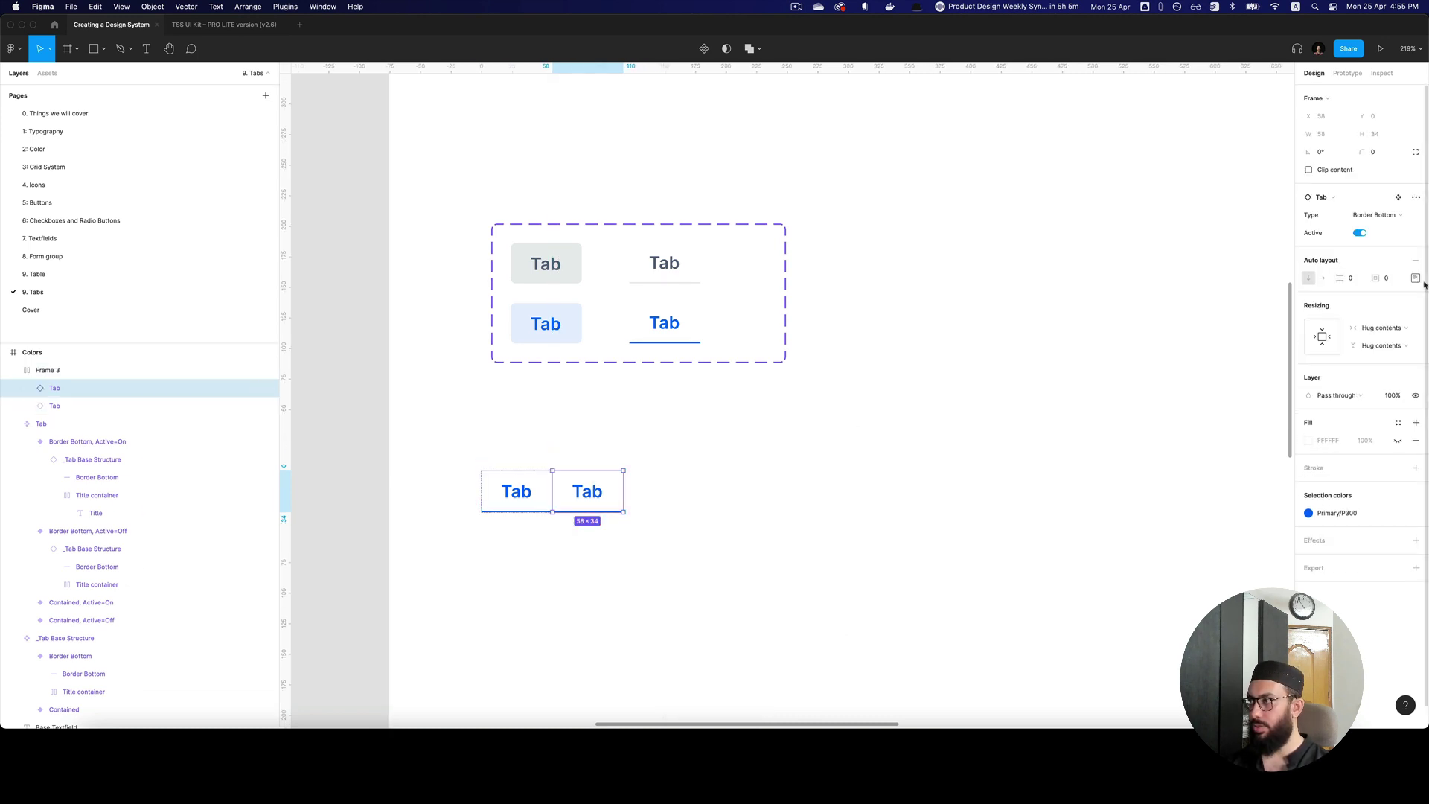
click(1360, 233)
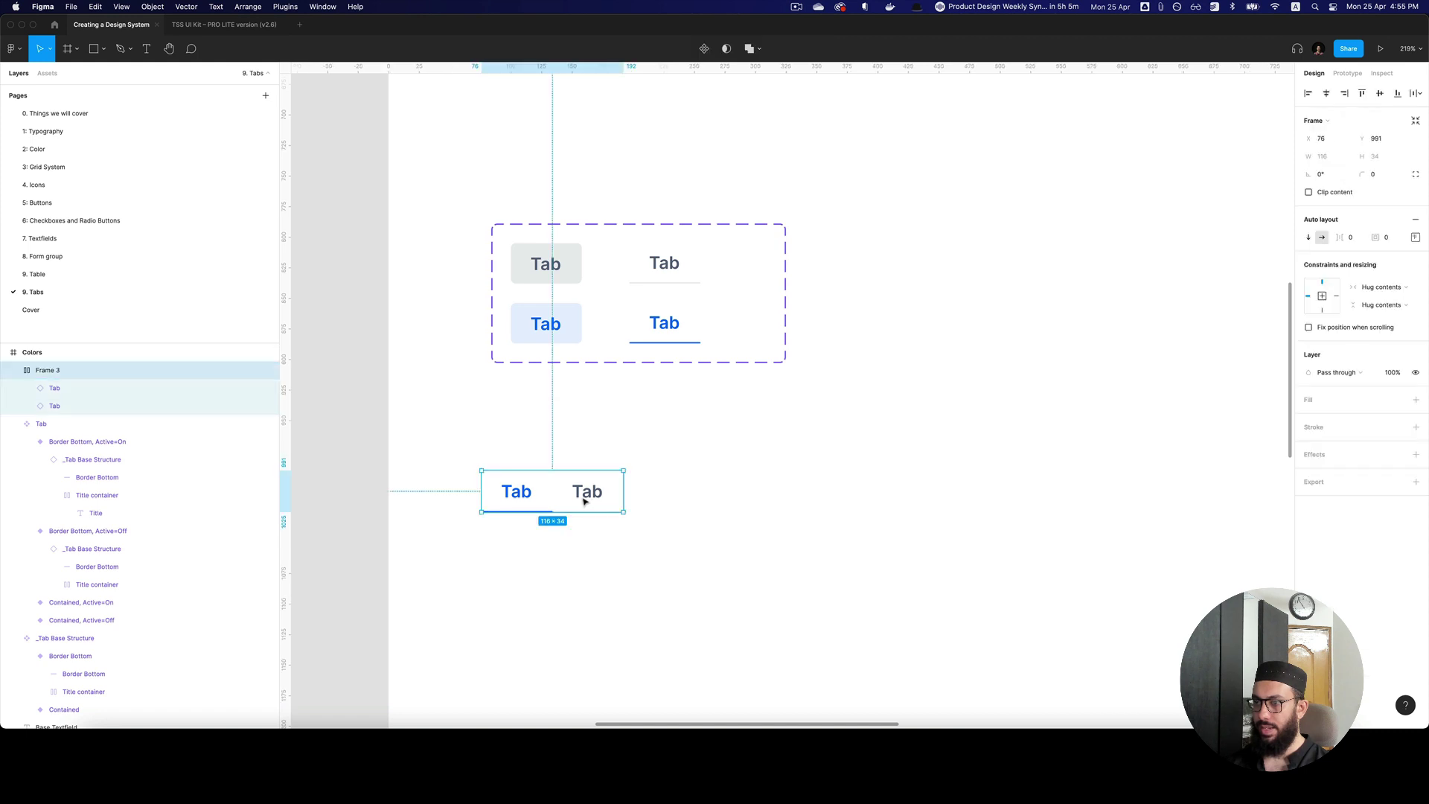
Step: Duplicate the inactive tab four times in the row and move the tab row to X 84, Y 987
key(super+d)
key(super+d)
key(super+d)
key(super+d)
click(983, 518)
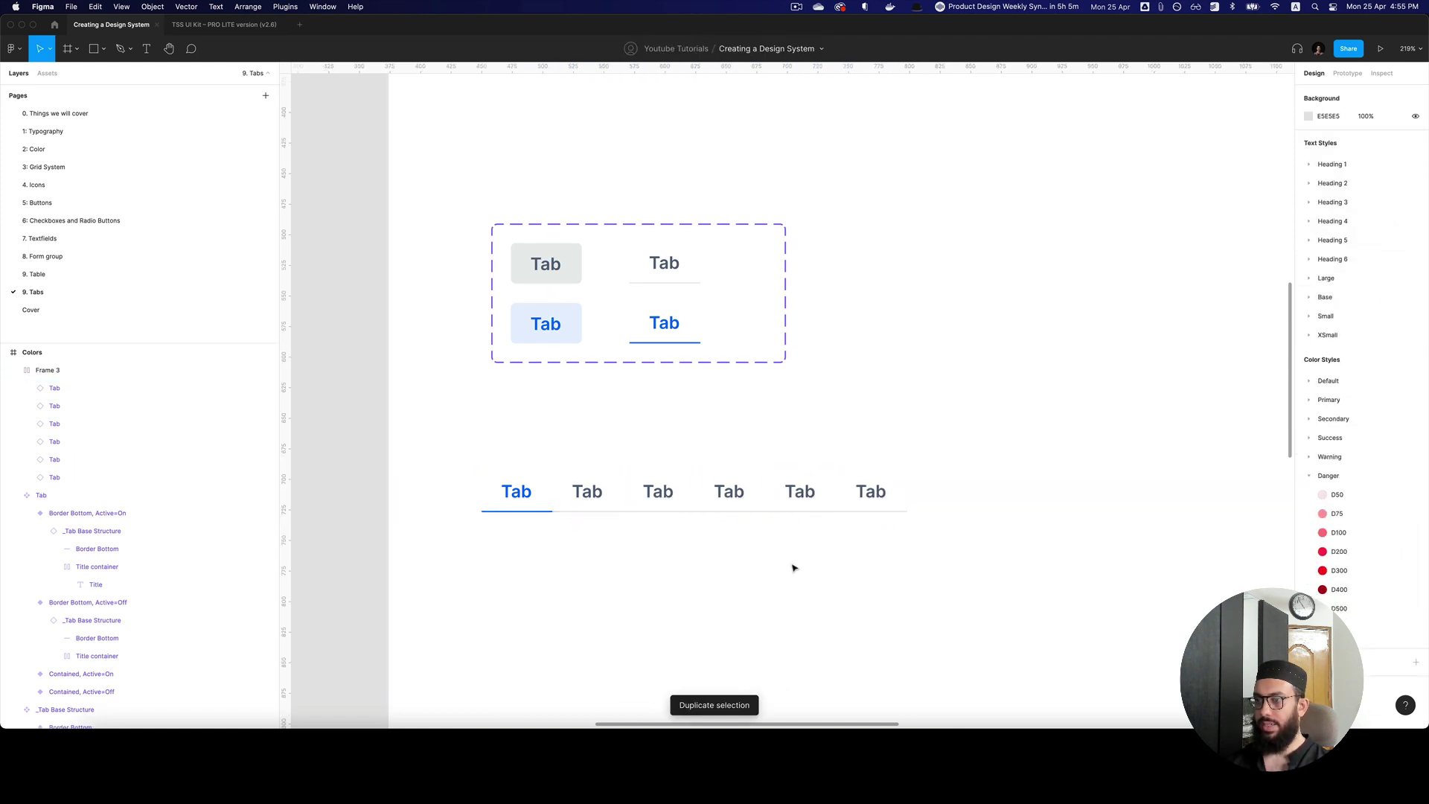
click(672, 506)
Step: Change the titles of the first two tabs in the row to "First" and "Second"
double_click(525, 489)
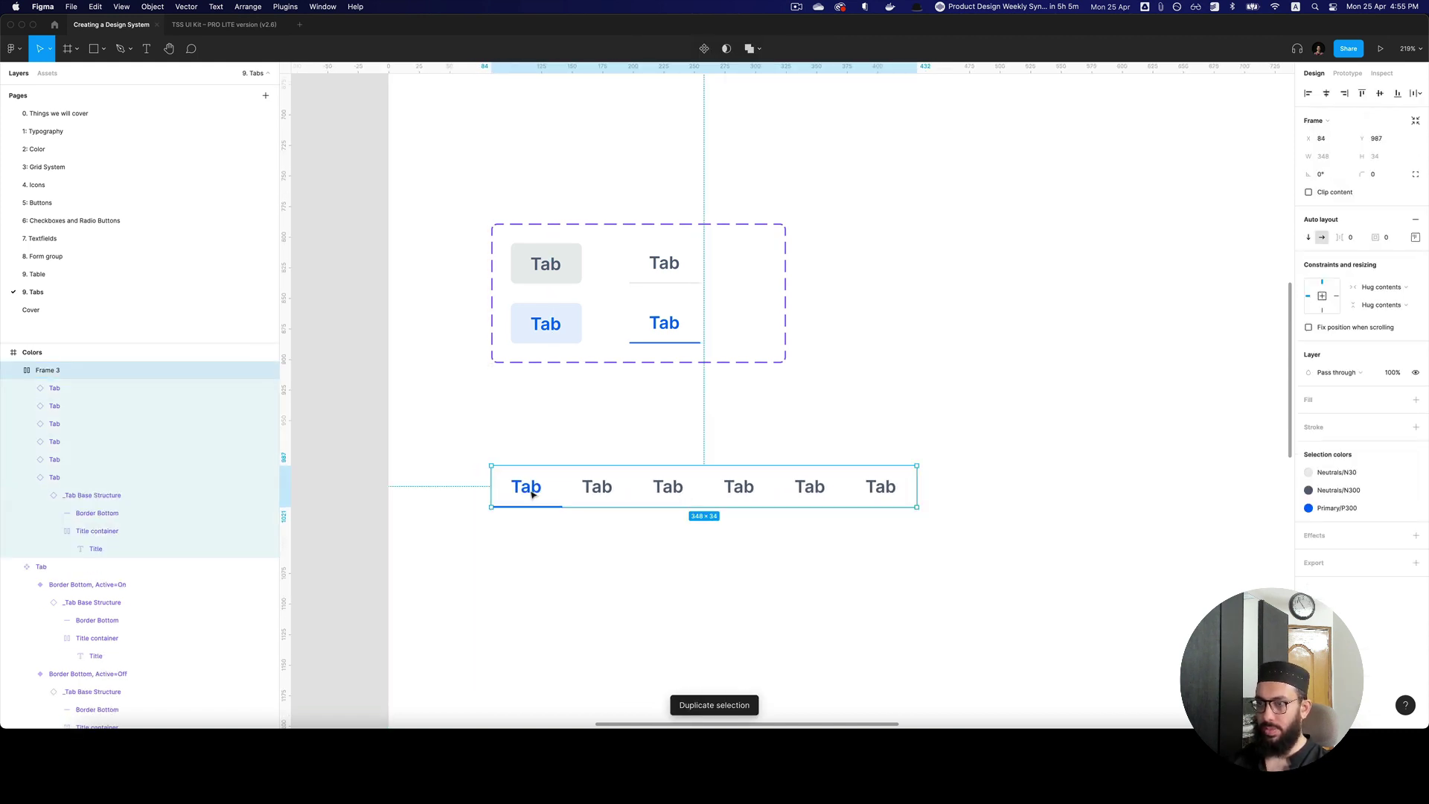
double_click(525, 489)
text(First nam)
key(BackSpace)
key(BackSpace)
key(BackSpace)
key(BackSpace)
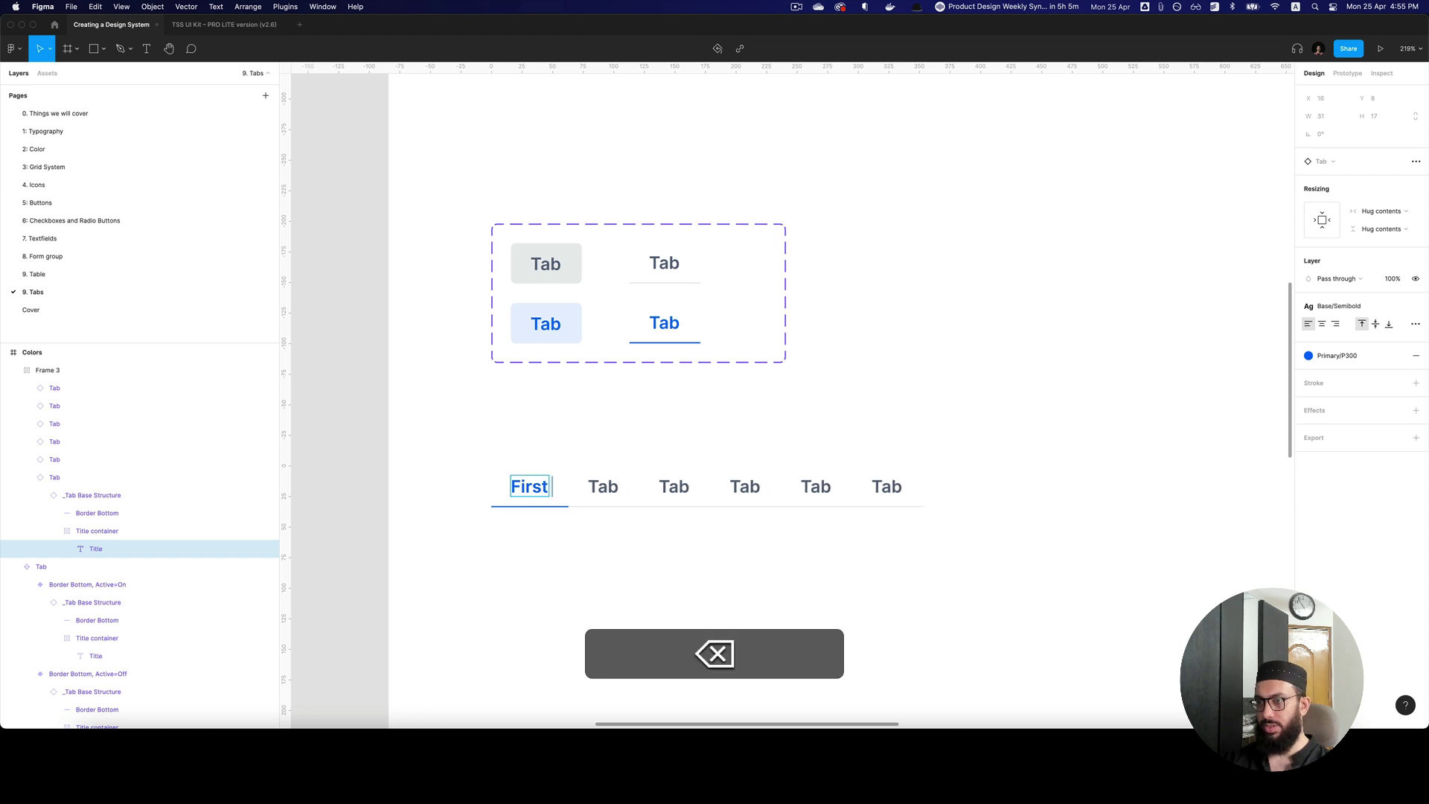
click(608, 490)
key(super+a)
text(sEc)
key(BackSpace)
key(BackSpace)
key(BackSpace)
text(Second)
Step: Change the titles of the third and fourth tabs in the row to "Third" and "Fourth"
double_click(717, 496)
key(cmd+a)
text(Third)
double_click(790, 488)
key(super+a)
text(Fourth)
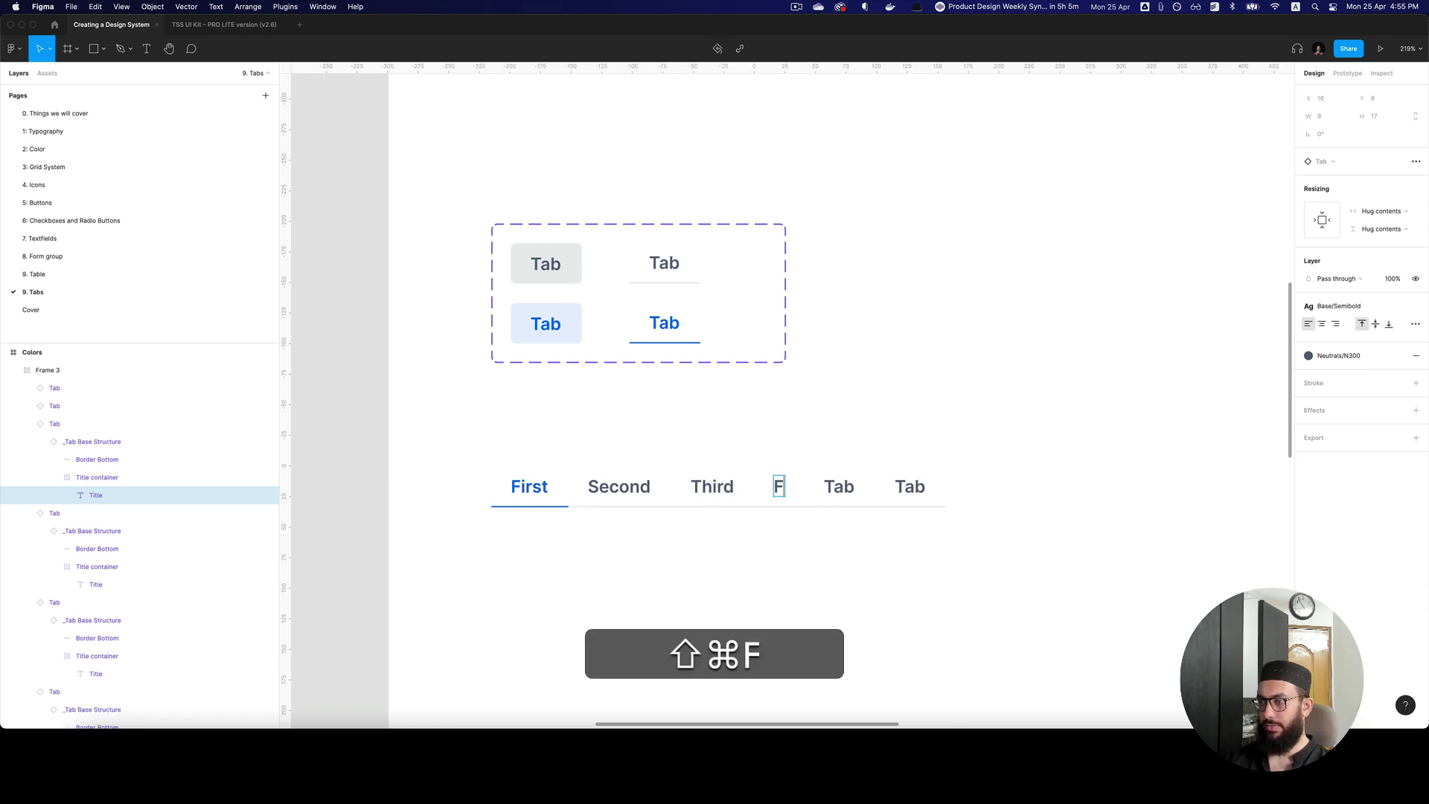
Step: Change the titles of the last two tabs in the row to "Fifth" and "Sixth"
double_click(885, 487)
text(Fif)
double_click(950, 484)
key(super+a)
text(Si)
key(Escape)
click(1181, 510)
key(v)
Step: Move the tab row up to Y 971, convert it into a component and rename it "Tabs"
click(919, 480)
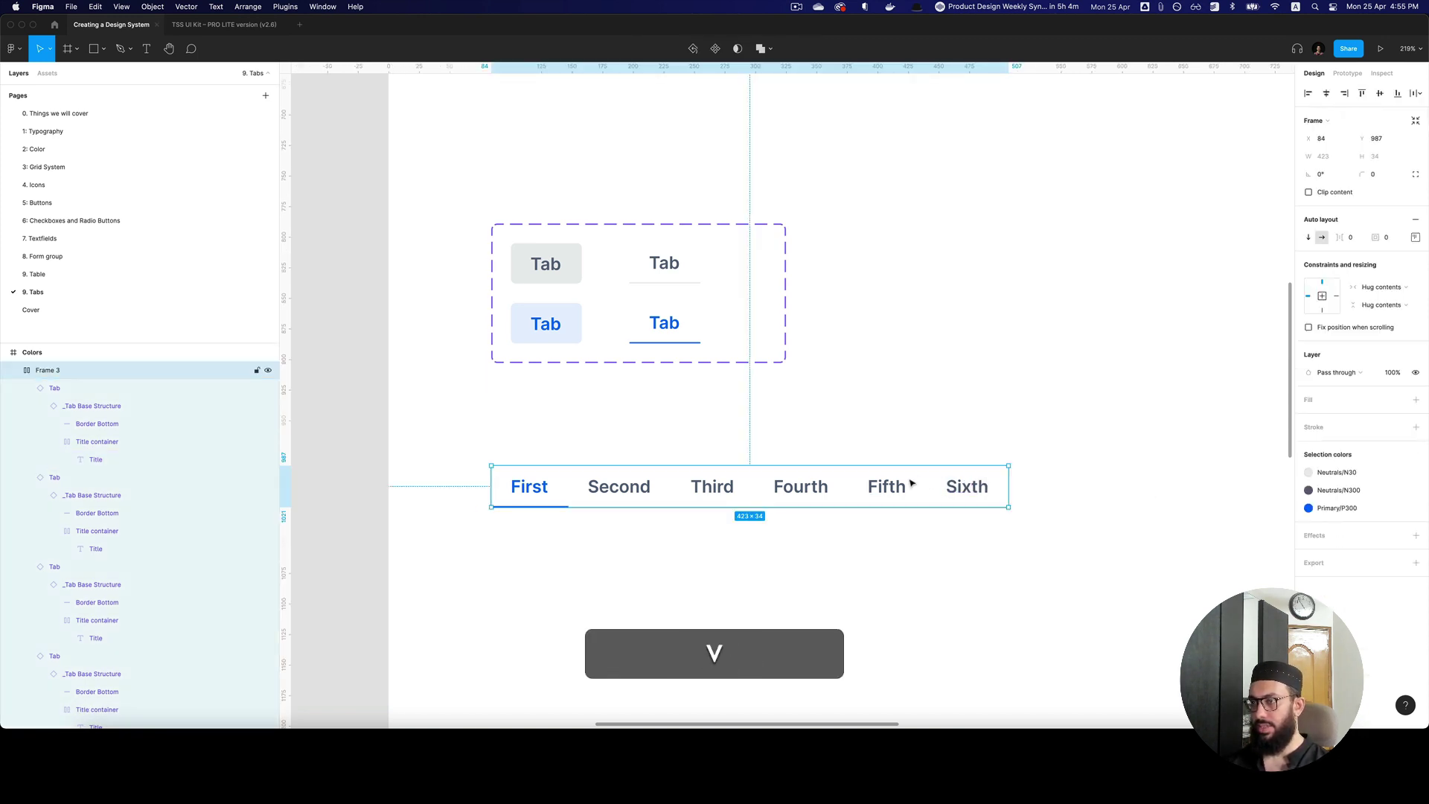
drag(899, 488, 898, 471)
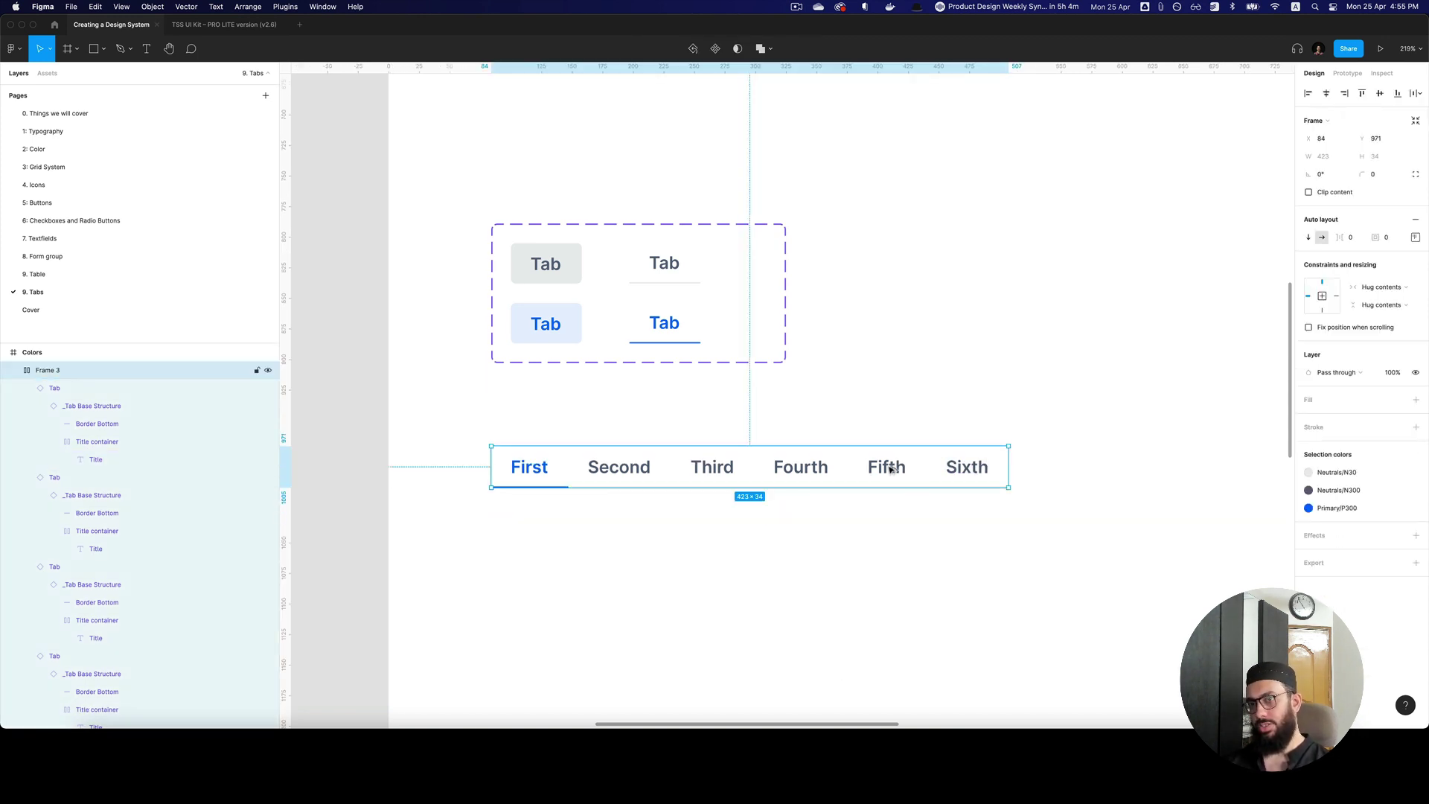
key(alt+super+k)
key(alt+super+r)
text(Ta)
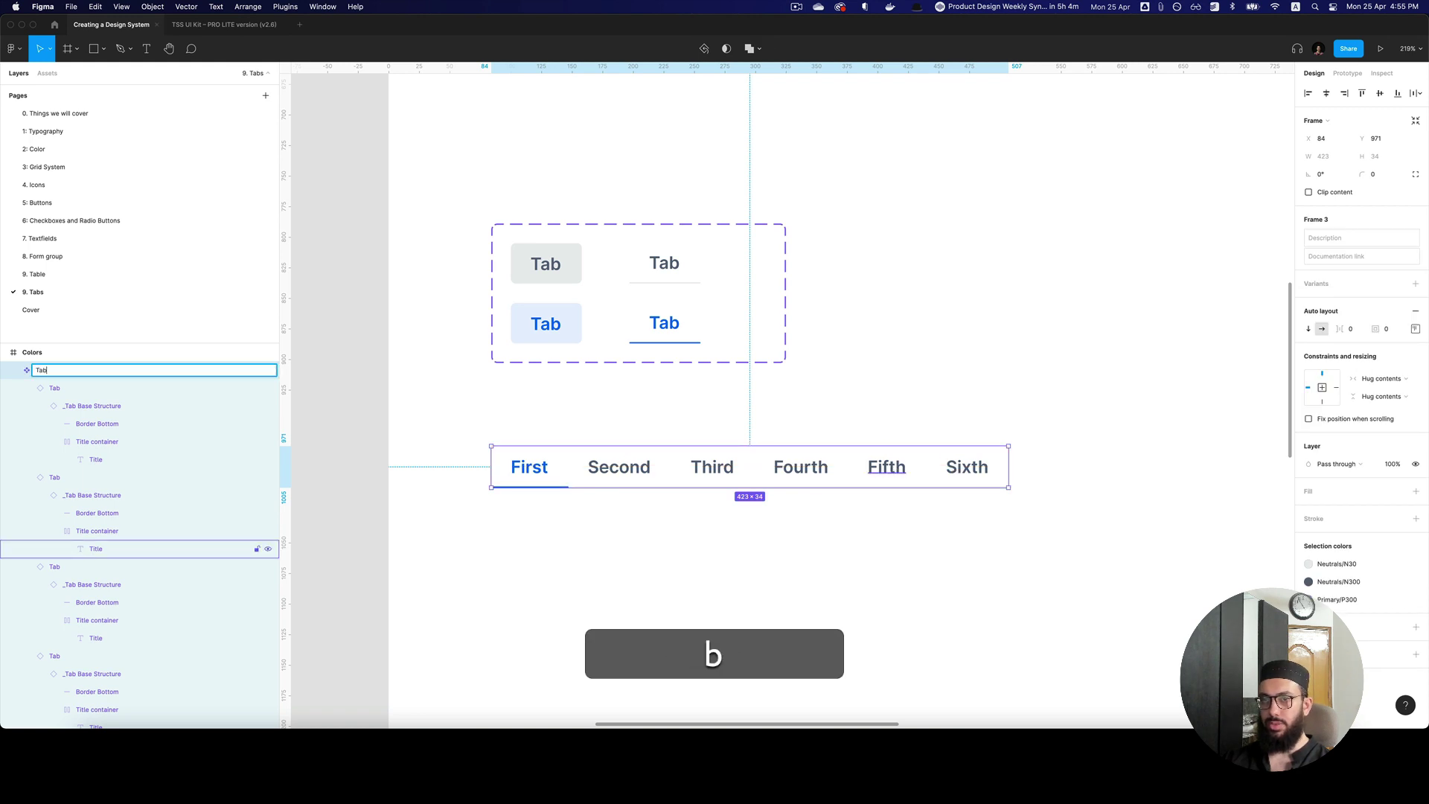
text(bs)
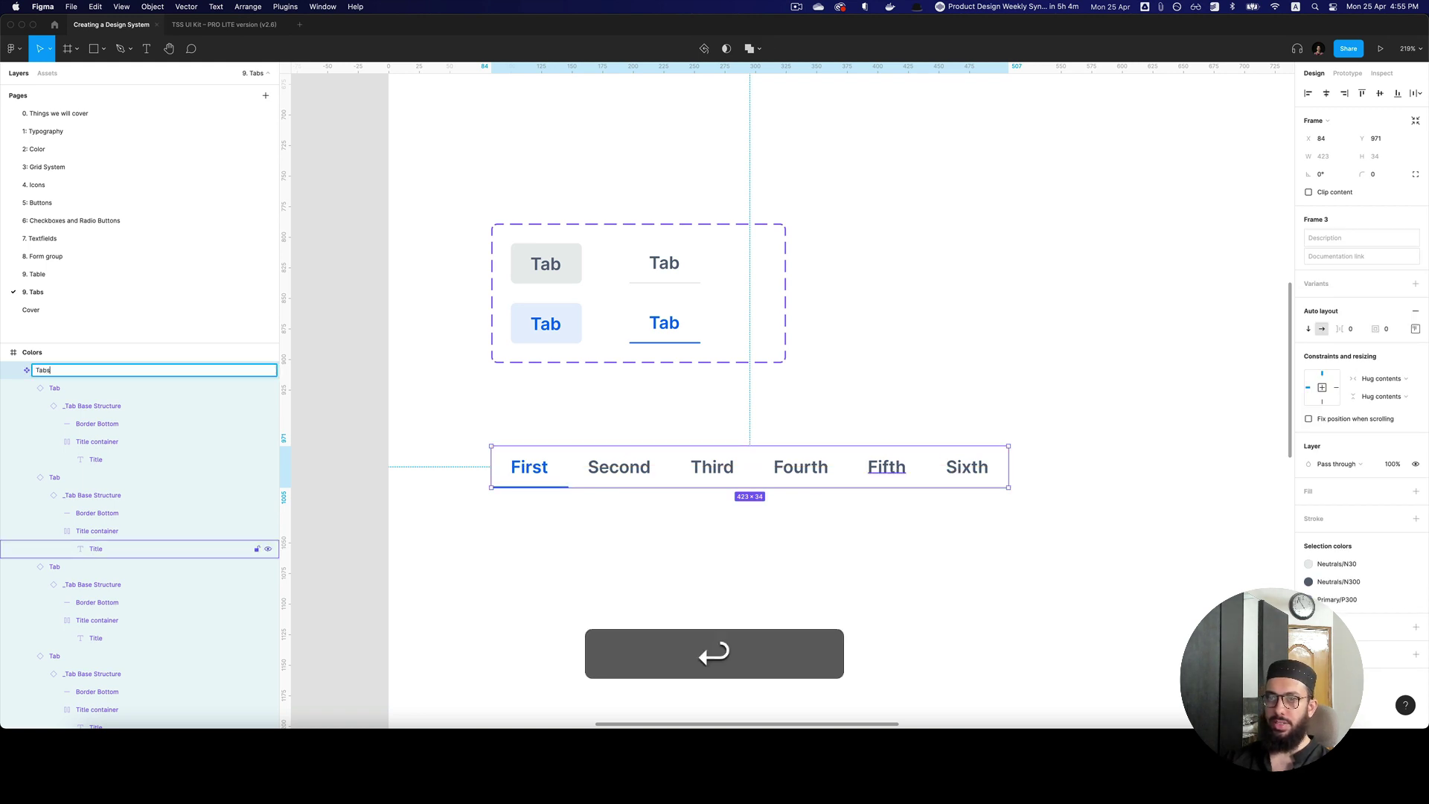
key(Return)
key(alt+l)
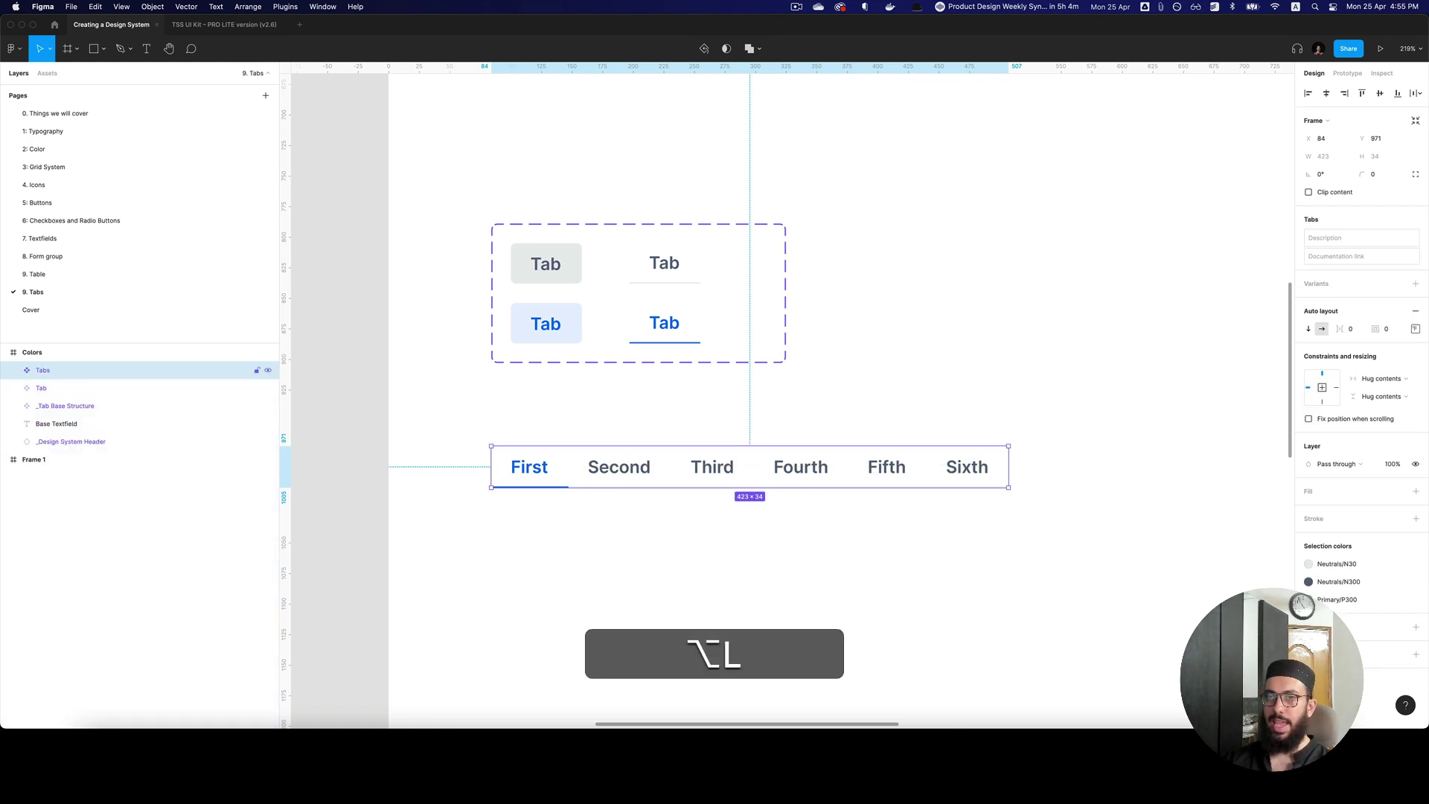
Step: Place a test instance of the Tabs component below the original at X 566, Y 1271
key(z)
alt+click(843, 470)
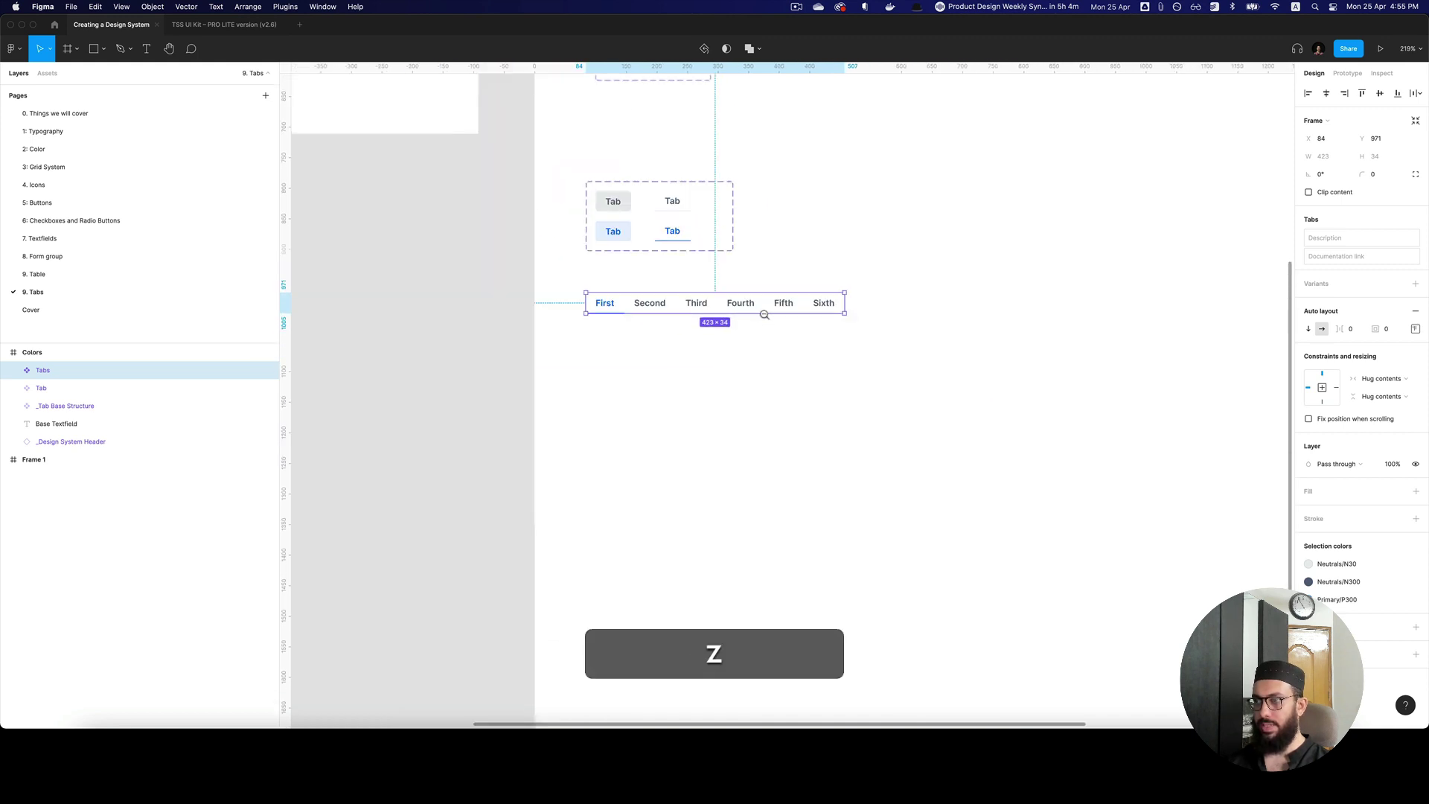
alt+drag(763, 306, 915, 456)
key(space)
key(z)
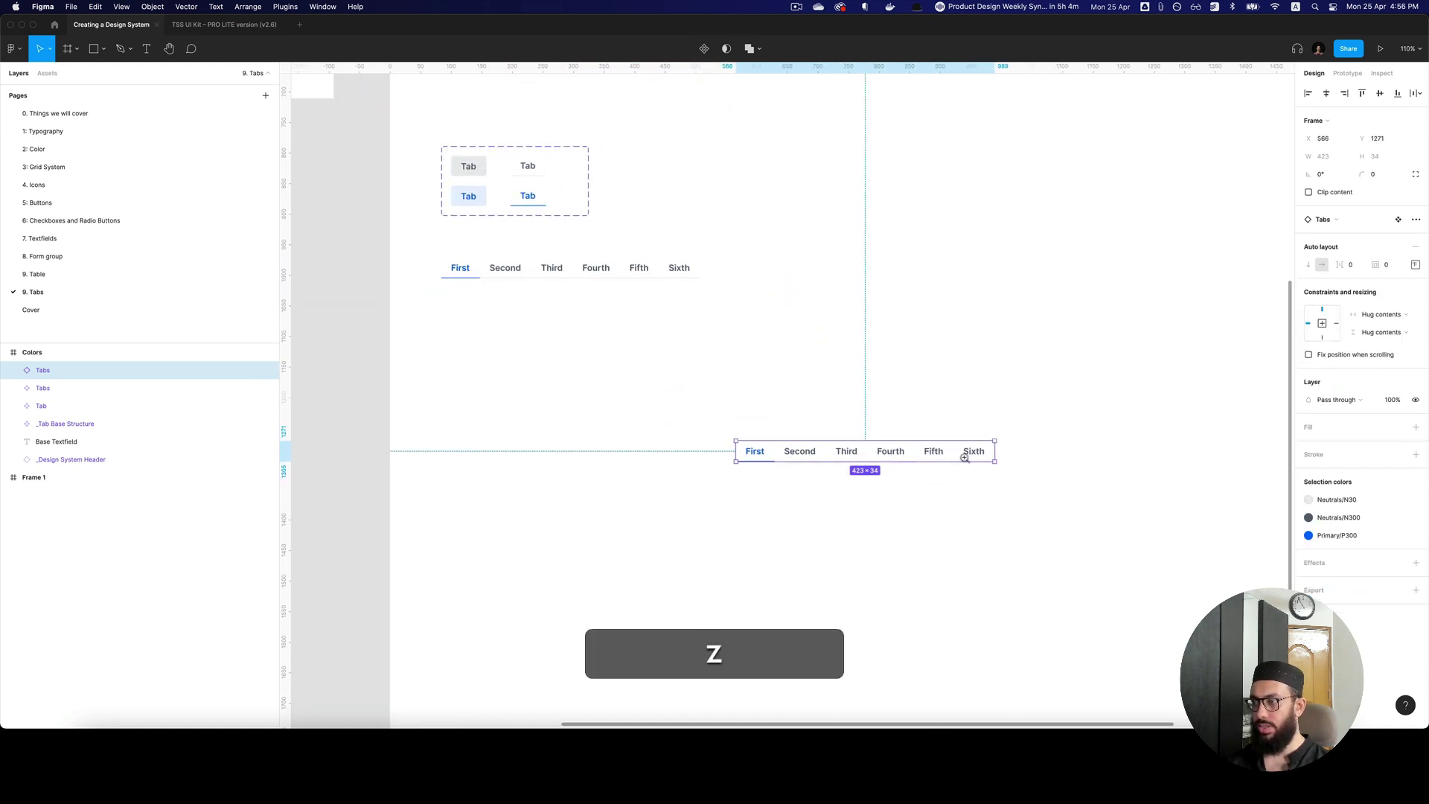
Step: Hide the Fourth, Fifth and Sixth tabs in the test instance of Tabs
double_click(978, 458)
shift+click(933, 456)
shift+click(893, 453)
key(shift+super+h)
click(1042, 448)
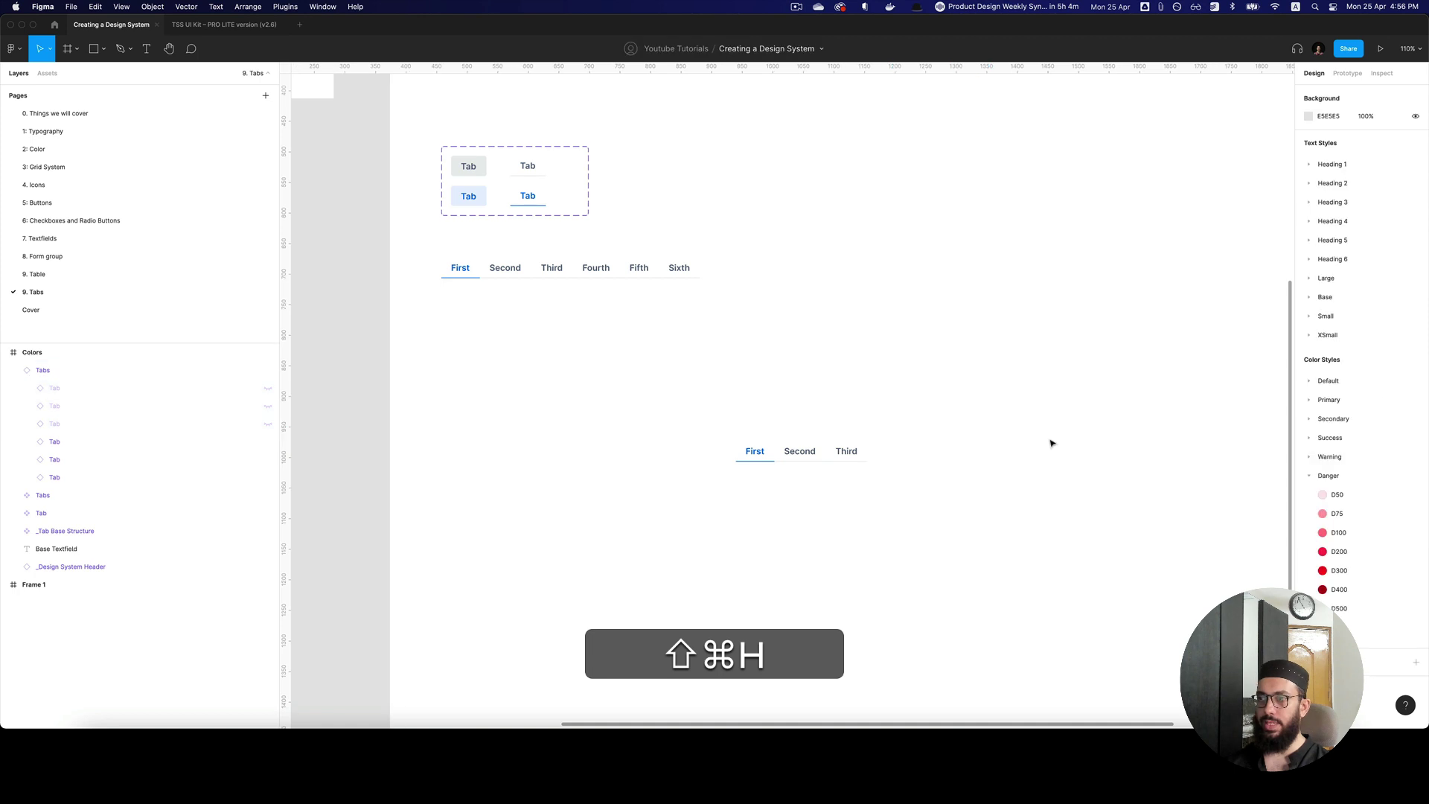
Step: Undo hiding the three tabs and remove the test instance of Tabs
key(super+z)
click(800, 452)
key(super+x)
Step: Add a second variant to the Tabs component and name it "Contained"
click(504, 274)
scroll(516, 296, up, 2)
scroll(516, 296, left, 1)
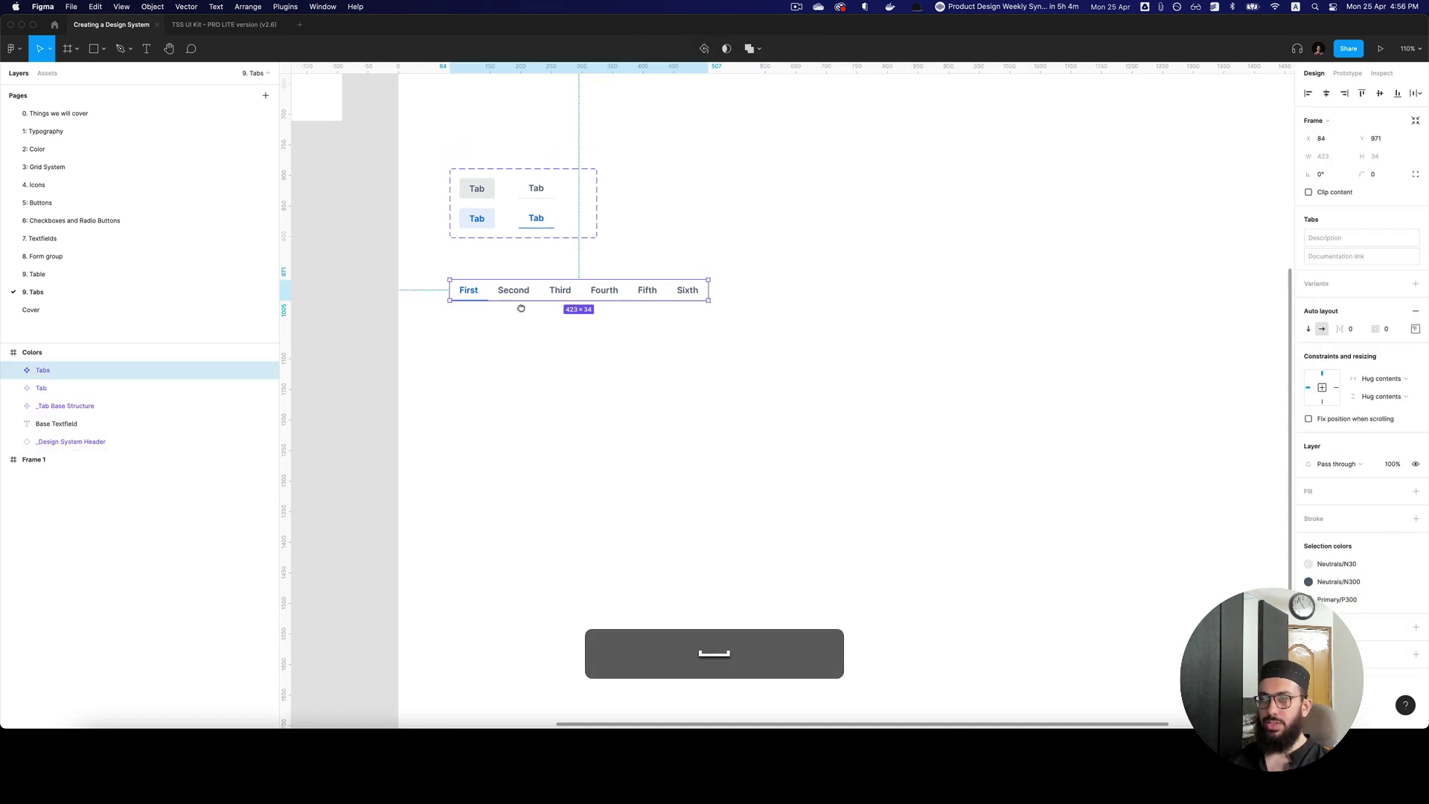
click(1414, 283)
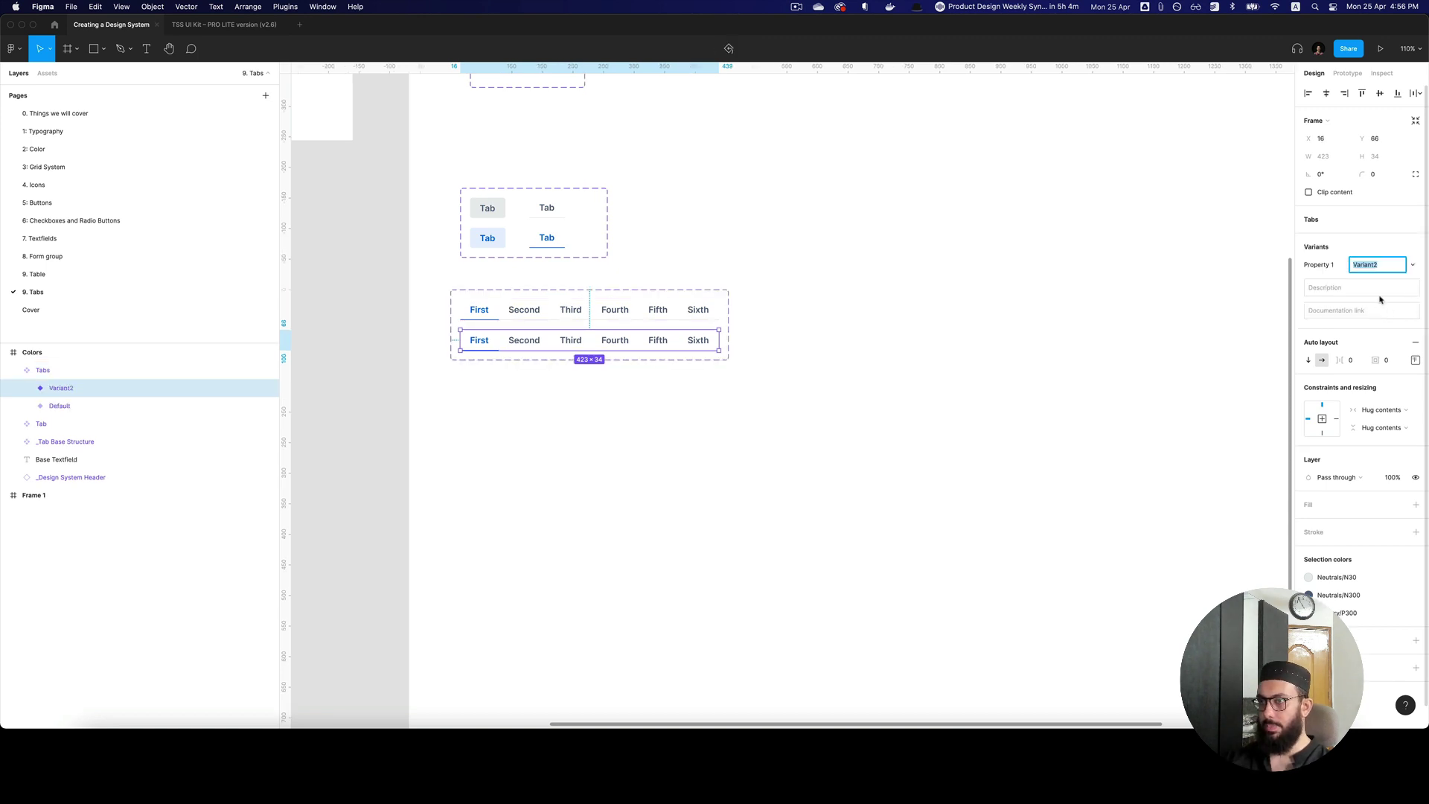
text(Contained)
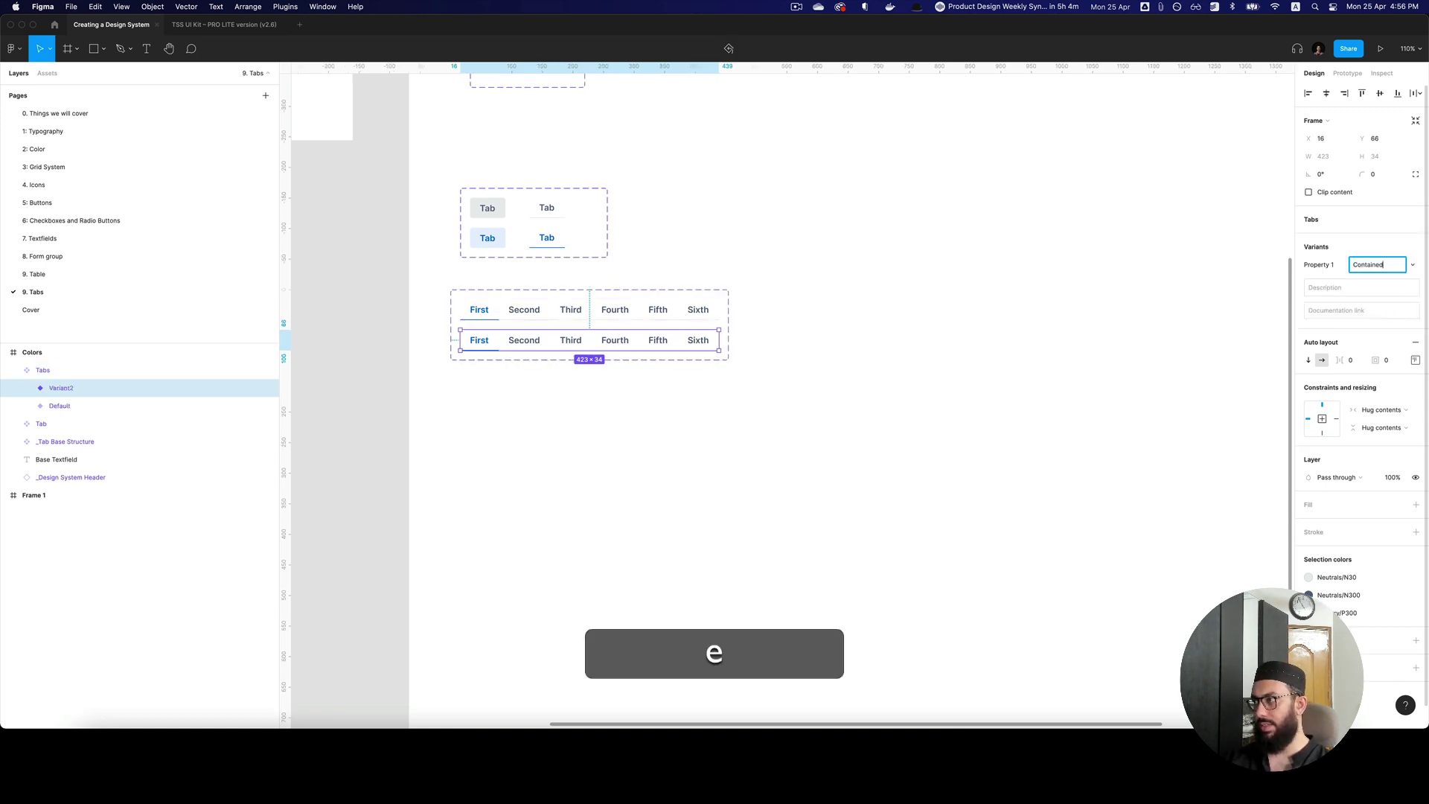
Step: Name the original Tabs variant "Border Bottom" and rename the set's variant property to "Type"
click(587, 312)
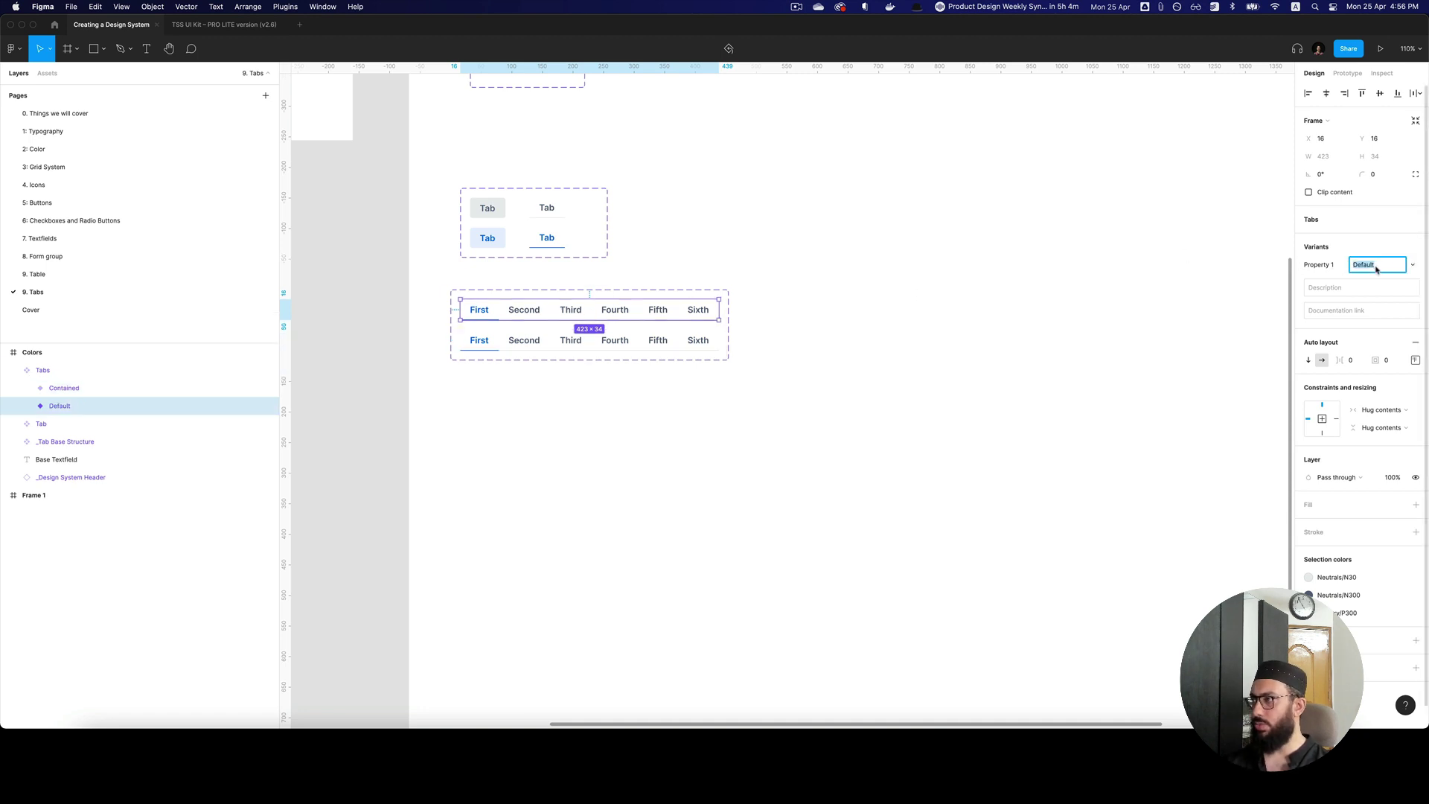
text(Border Bottom)
key(Return)
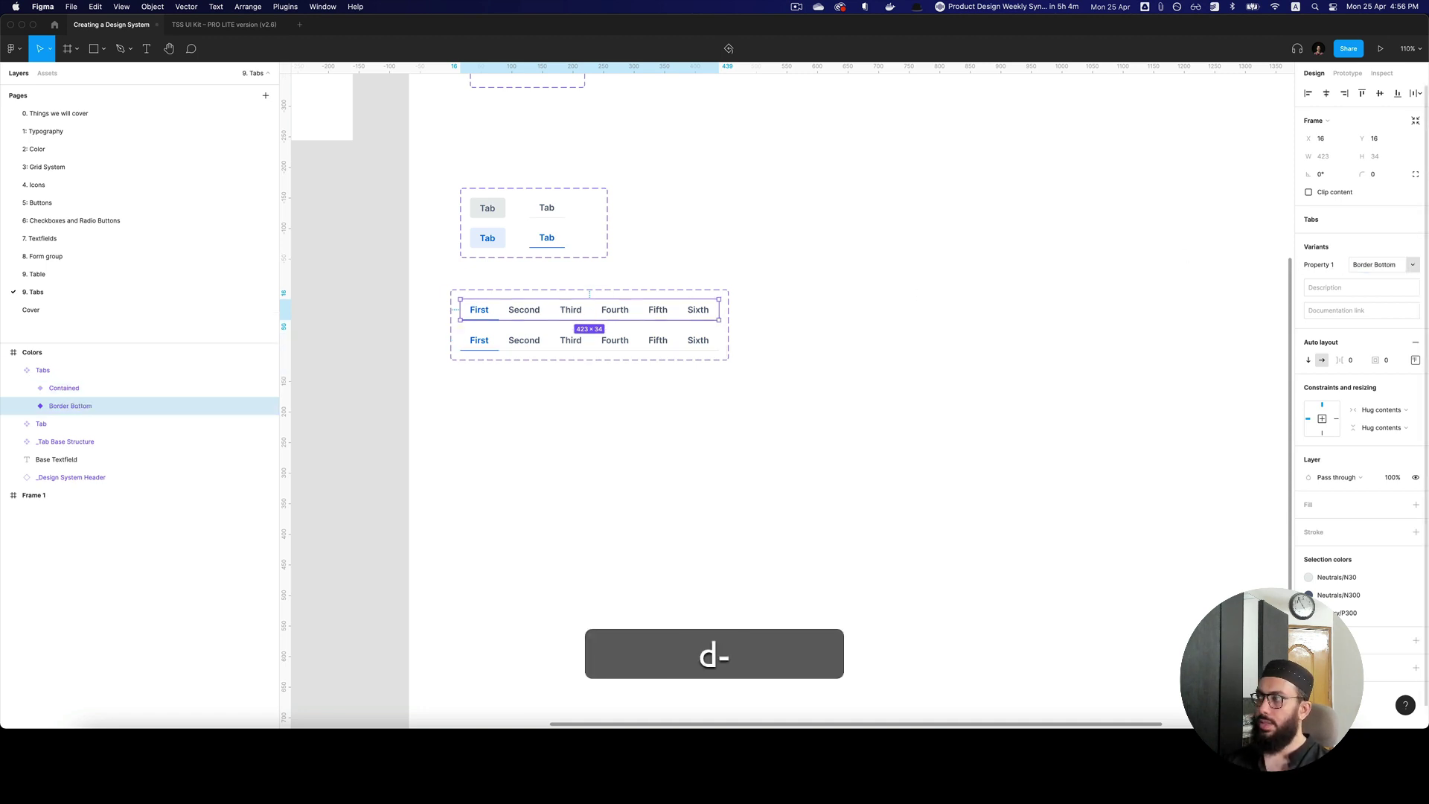
click(621, 296)
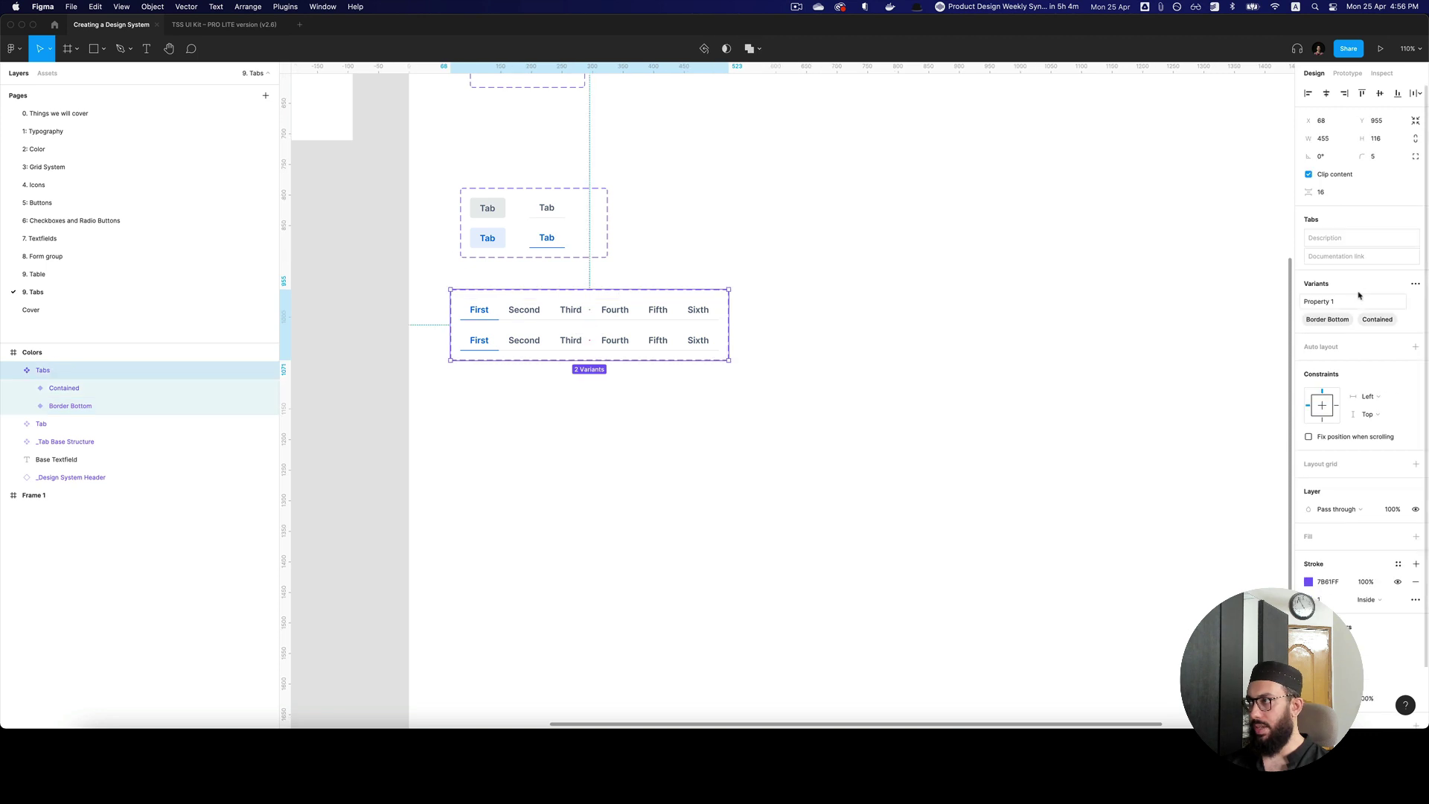
click(1350, 302)
key(super+a)
text(Type)
Step: Switch the Type of all six tab instances inside the Contained variant of Tabs to Contained
click(626, 334)
key(Return)
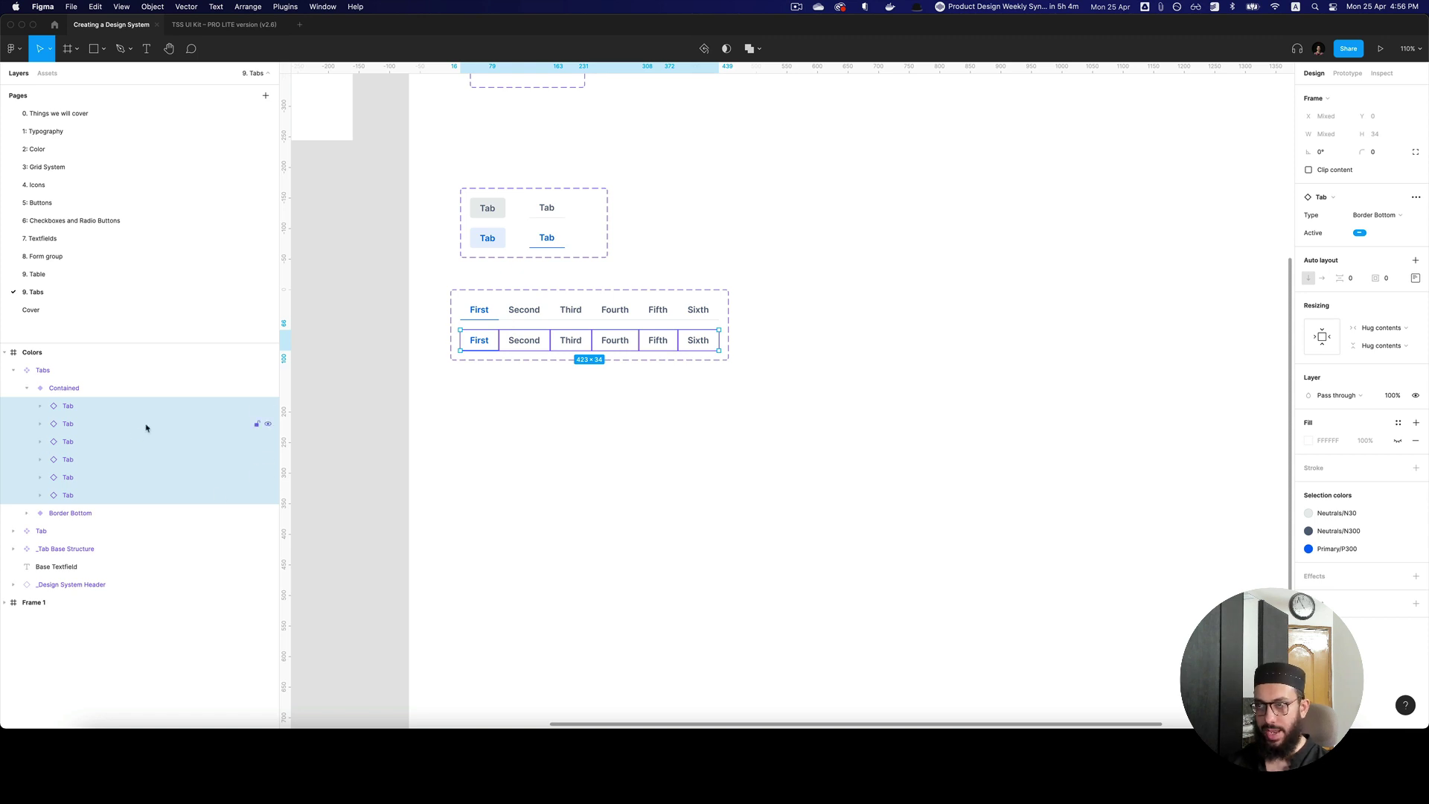
click(1377, 217)
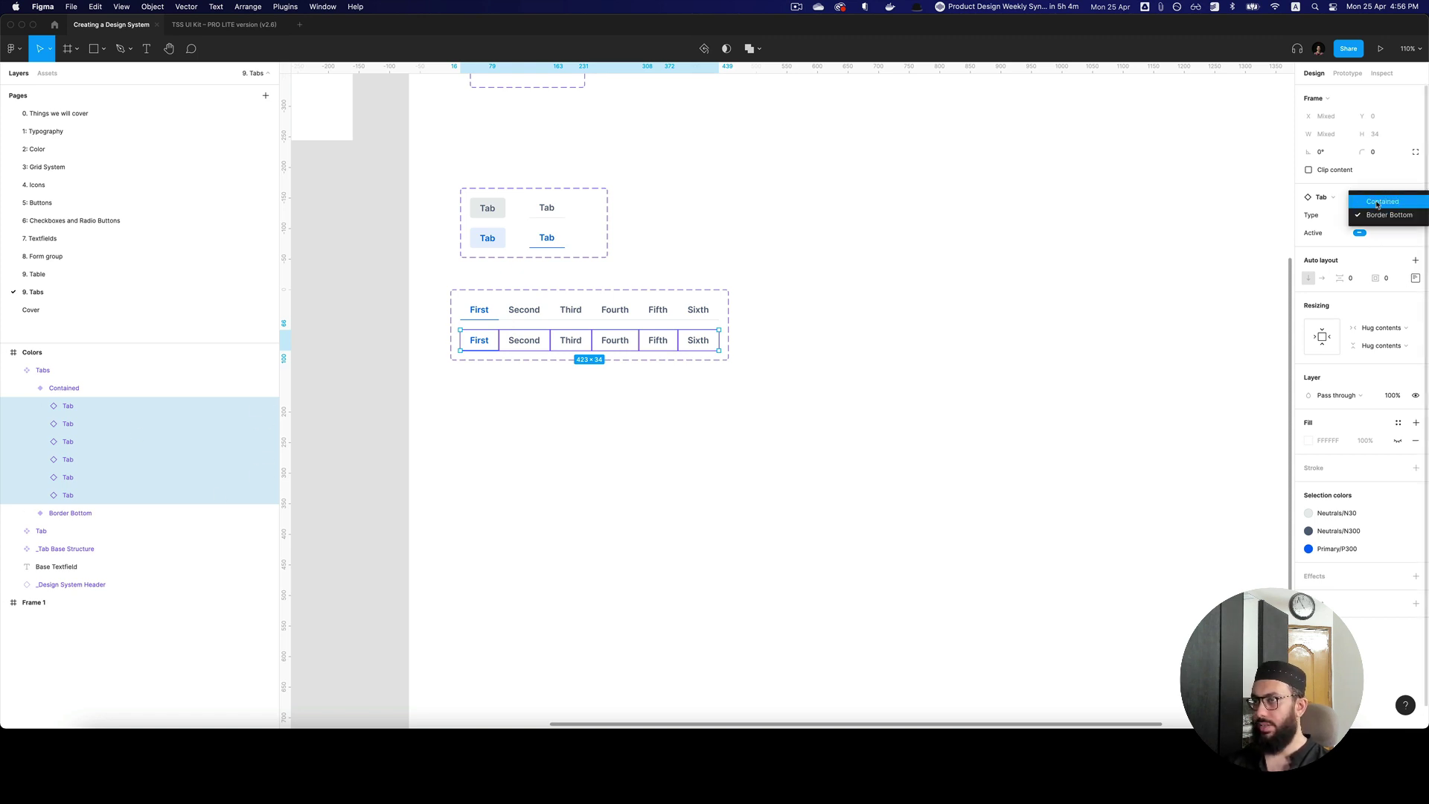
click(1378, 202)
click(890, 297)
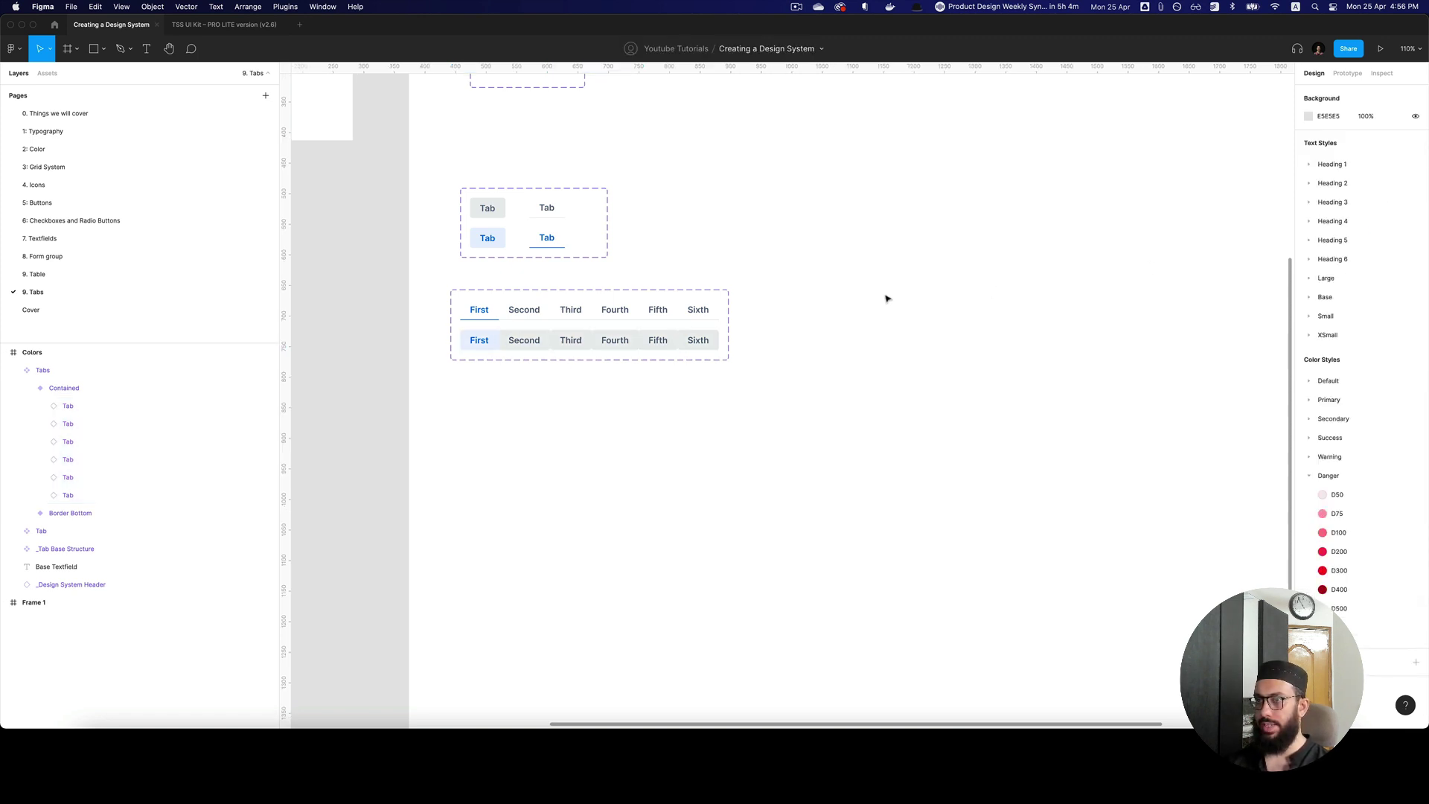
Step: Set the spacing between the tabs in the Contained variant of Tabs to 16
key(z)
click(584, 343)
click(629, 337)
click(623, 338)
key(shift+Return)
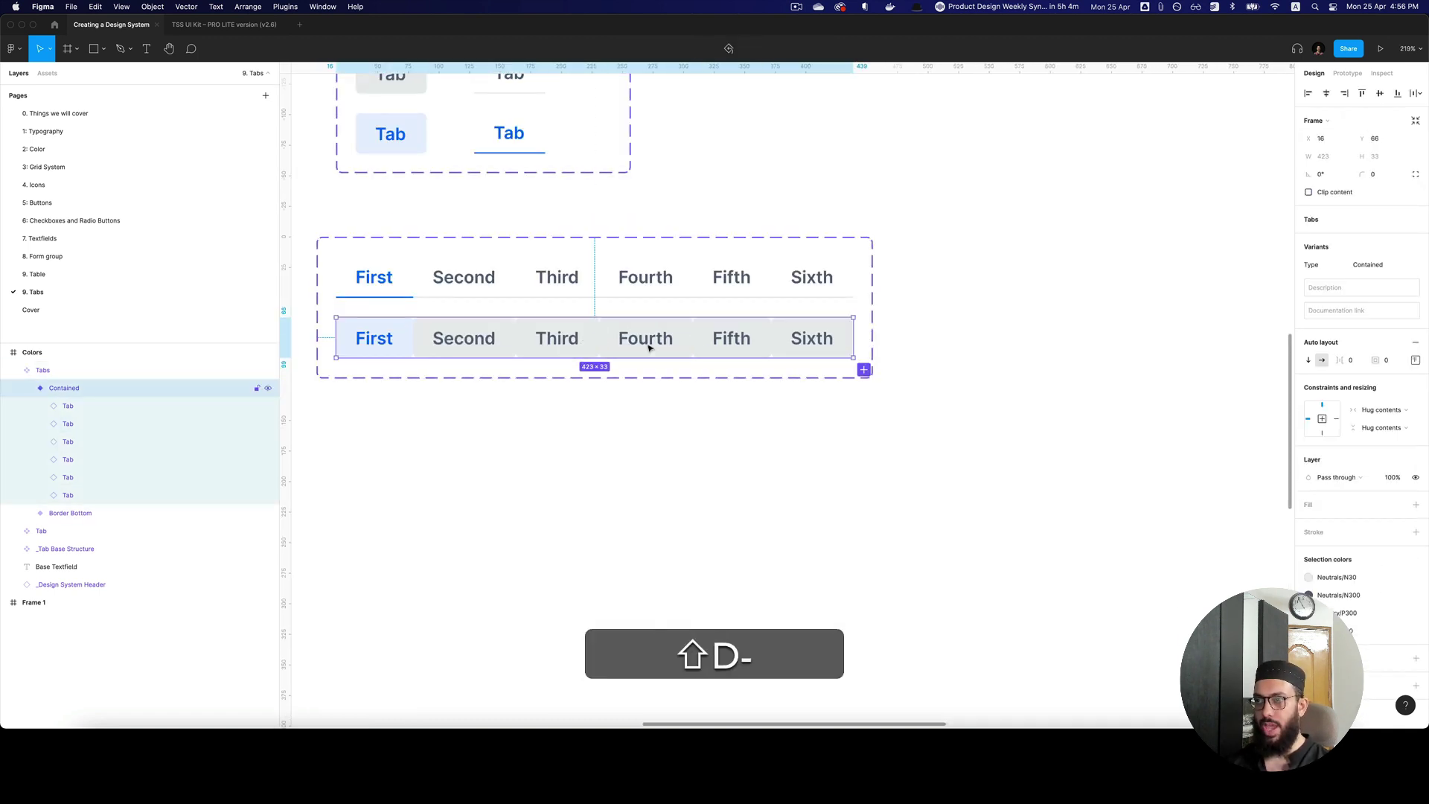
click(1356, 363)
text(16)
key(Return)
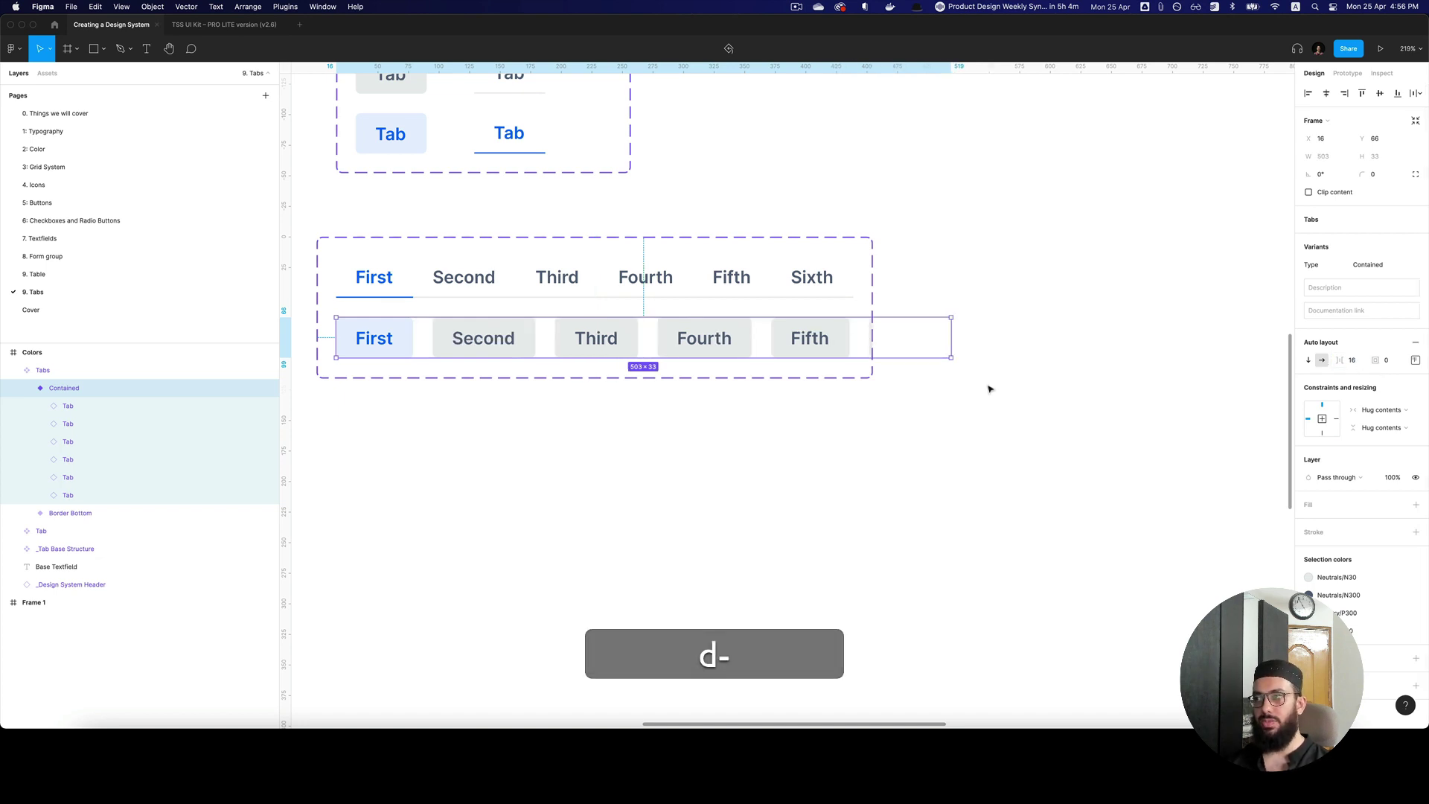
Step: Add vertical auto layout to the Tabs component set with 24 padding and increase the spacing between its two variants
click(871, 296)
key(shift+a)
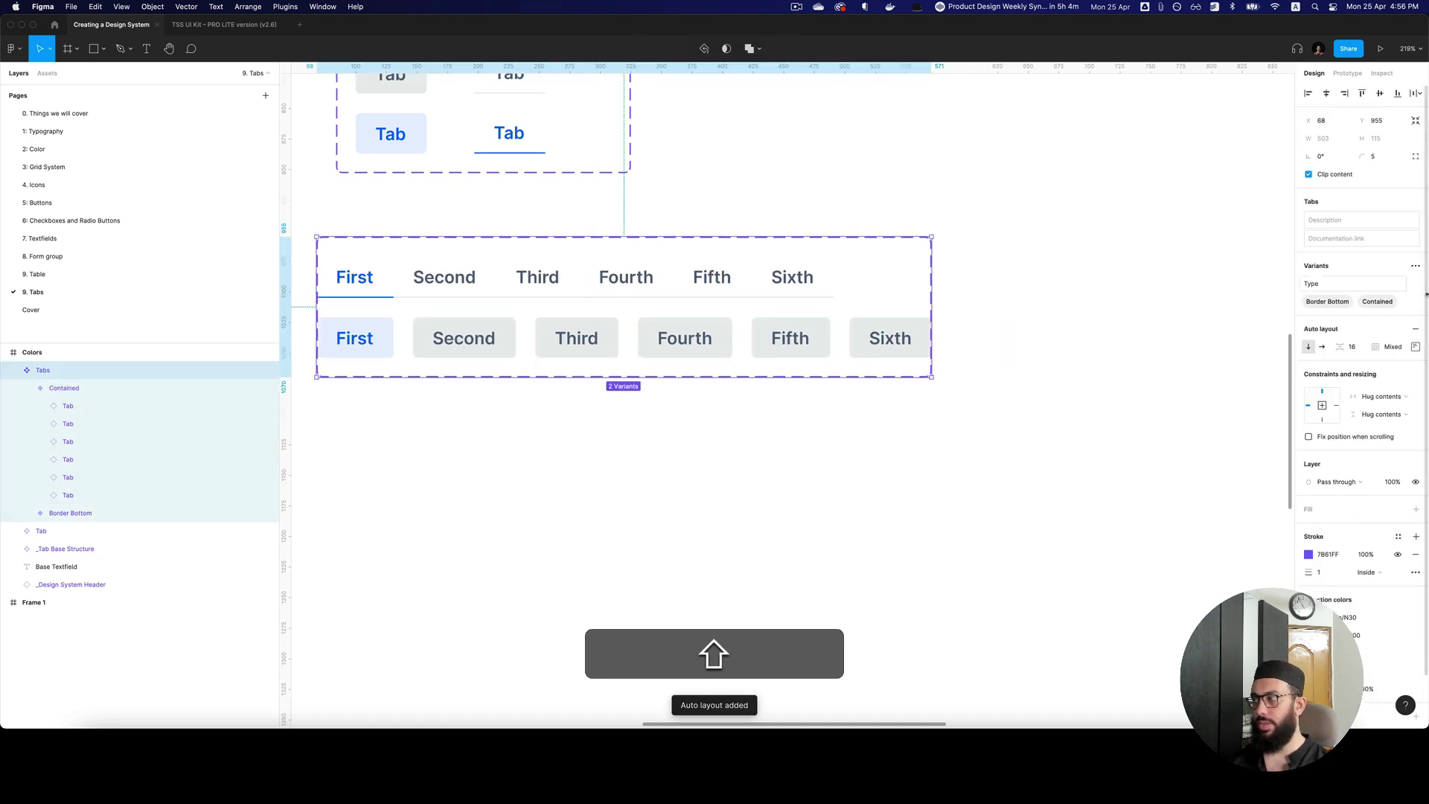
text(24)
key(Return)
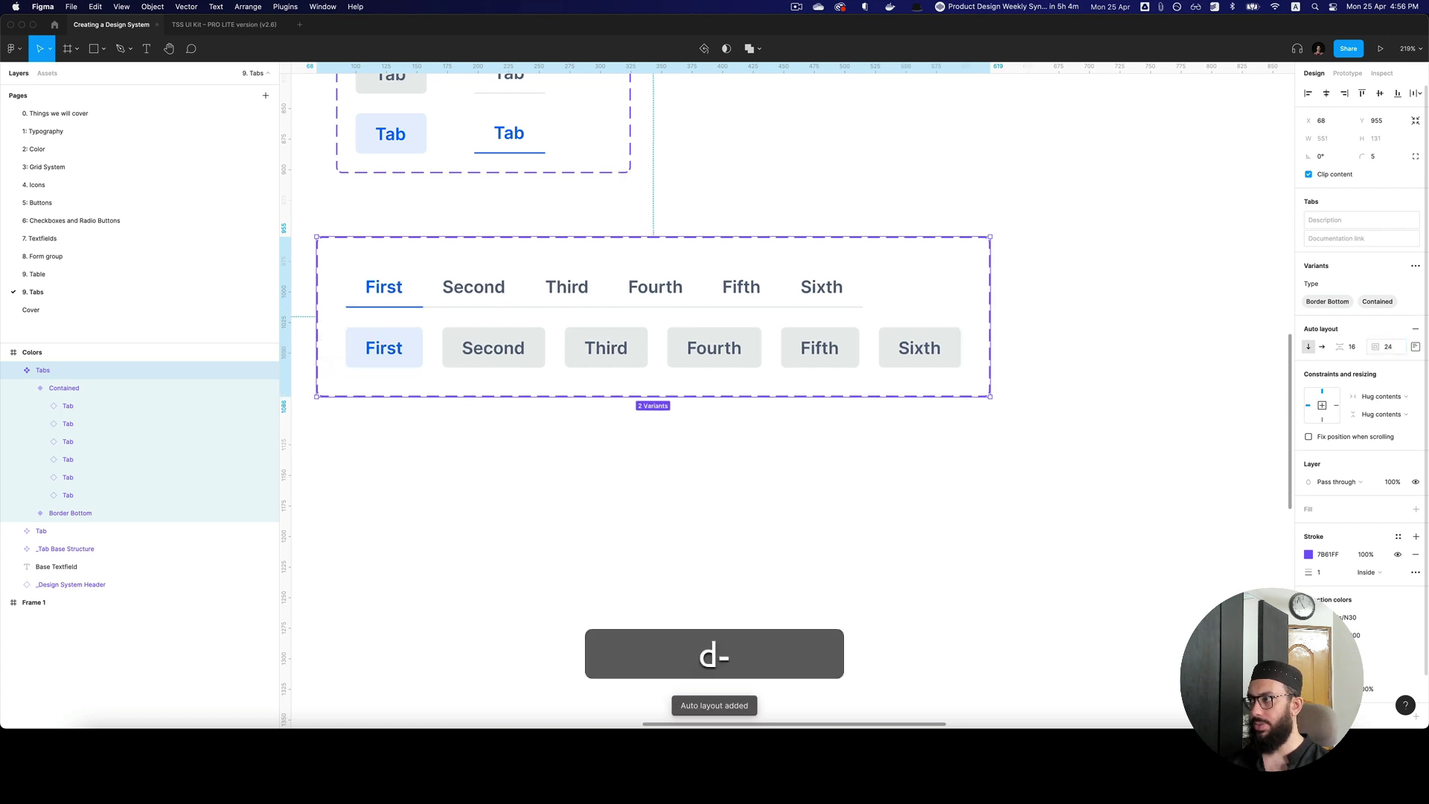
key(Return)
click(1124, 335)
Step: Set the fill of the Contained variant in _Tab Base Structure to the Neutrals/N20 color style, trying Neutrals/N10 first
scroll(1117, 335, right, 1)
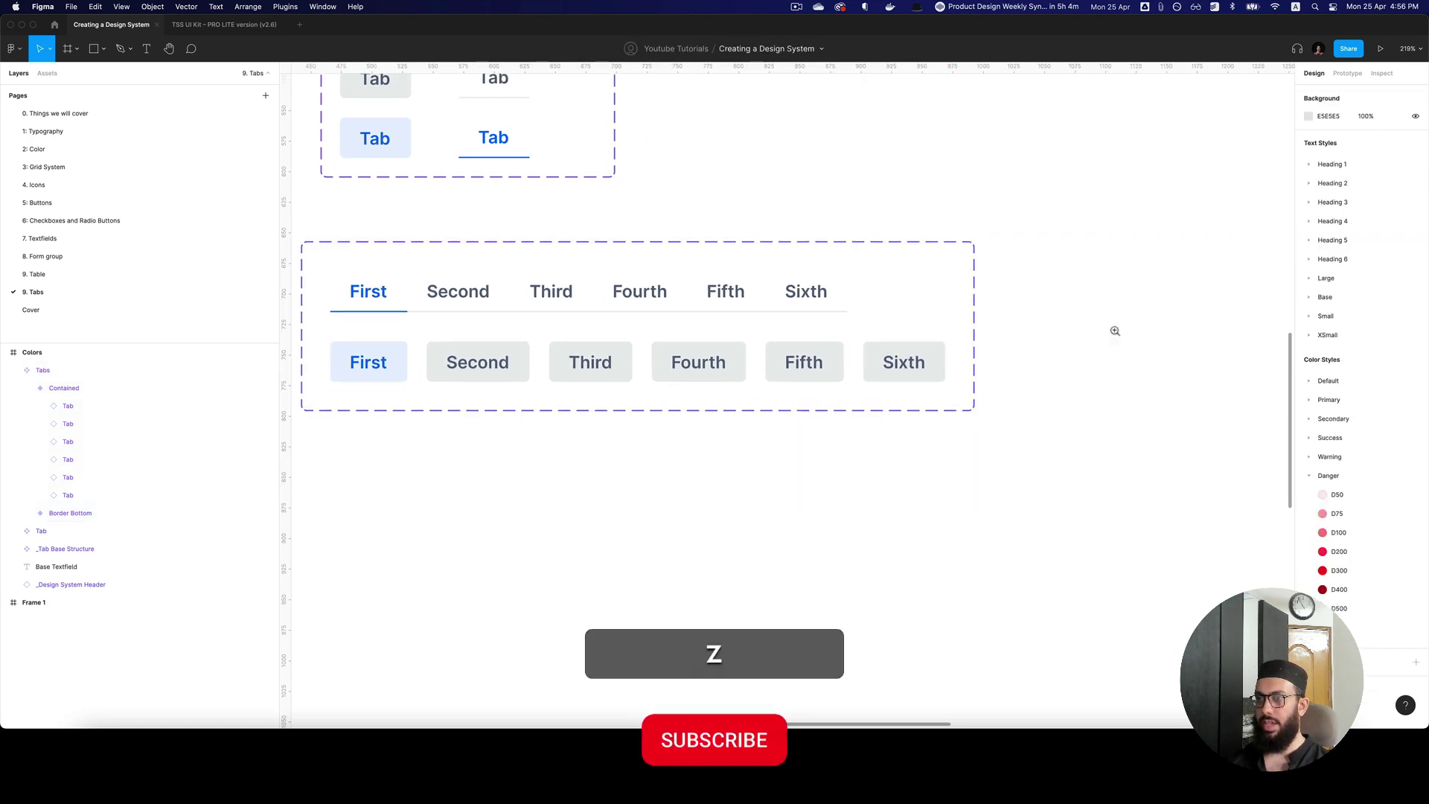
key(z)
alt+click(1092, 325)
key(space)
drag(1069, 328, 1004, 375)
scroll(724, 396, right, 3)
scroll(705, 379, up, 1)
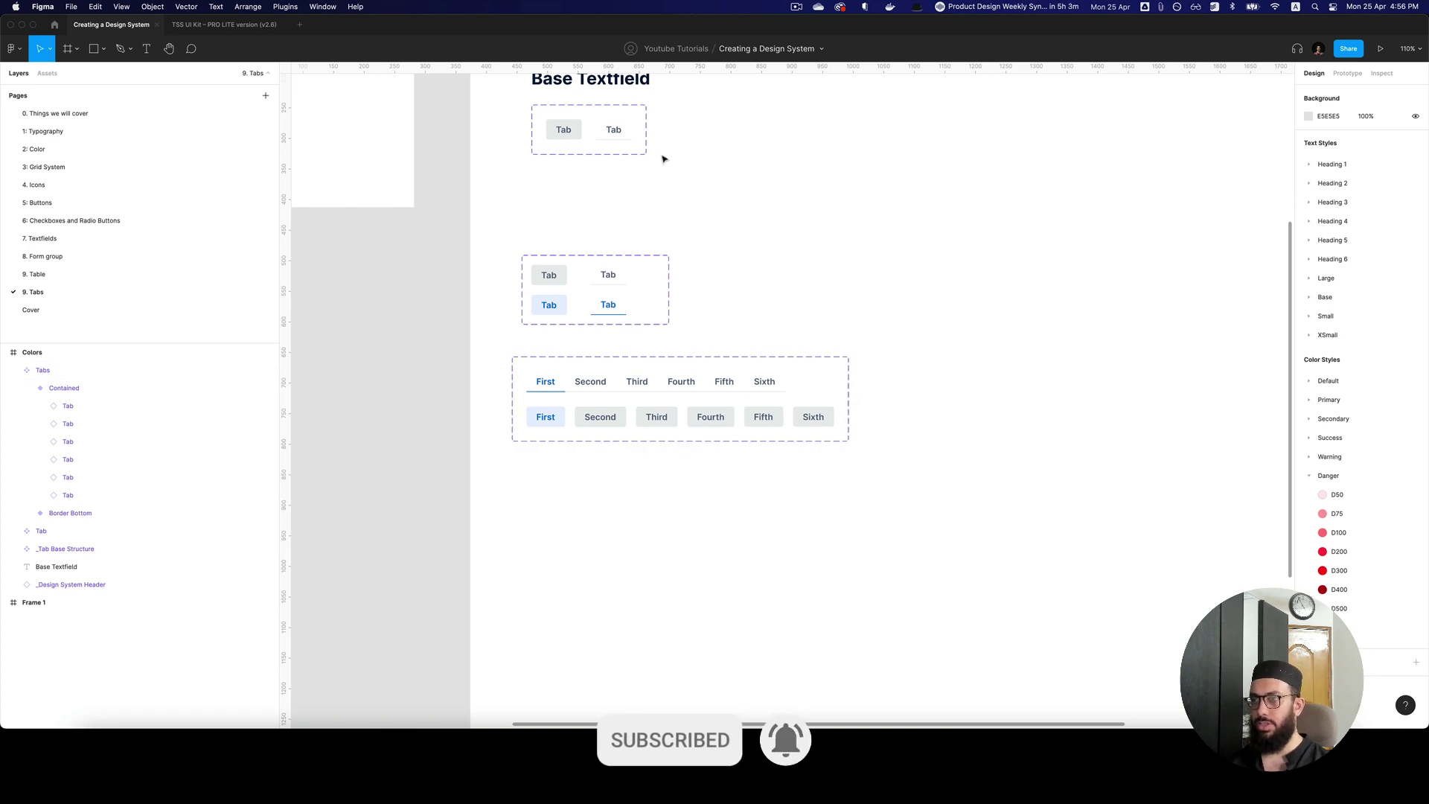
super+click(567, 131)
key(shift+Return)
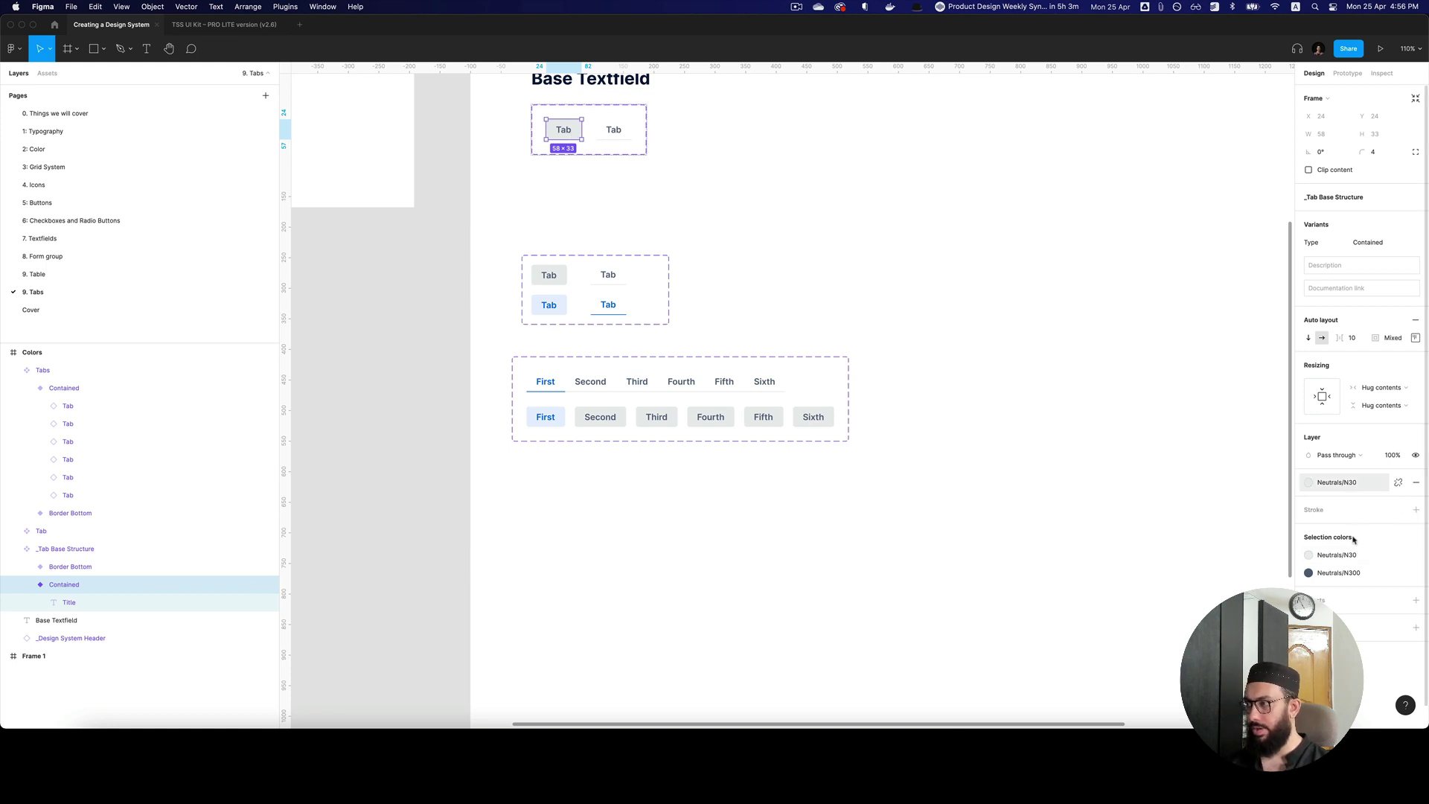
click(1337, 483)
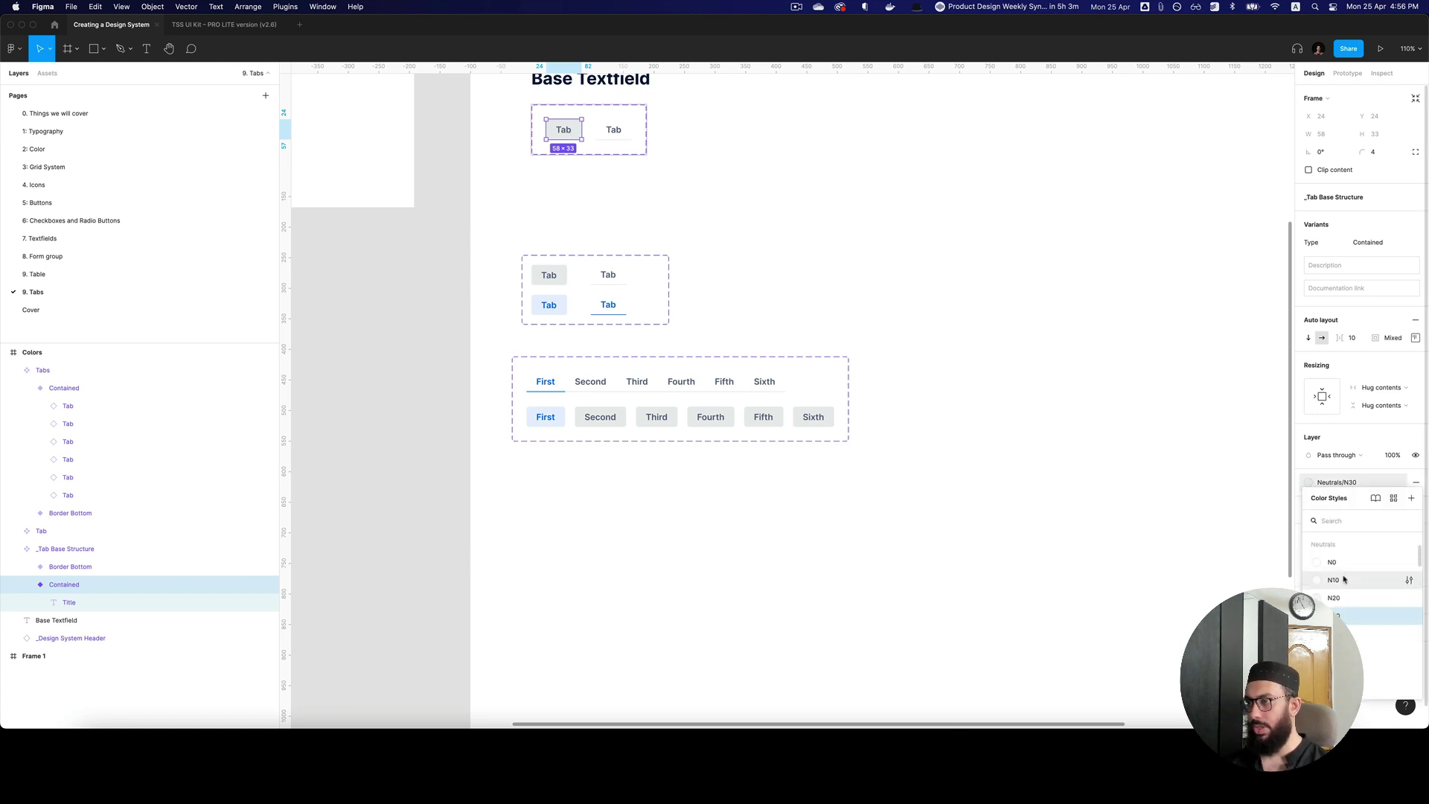
click(1346, 577)
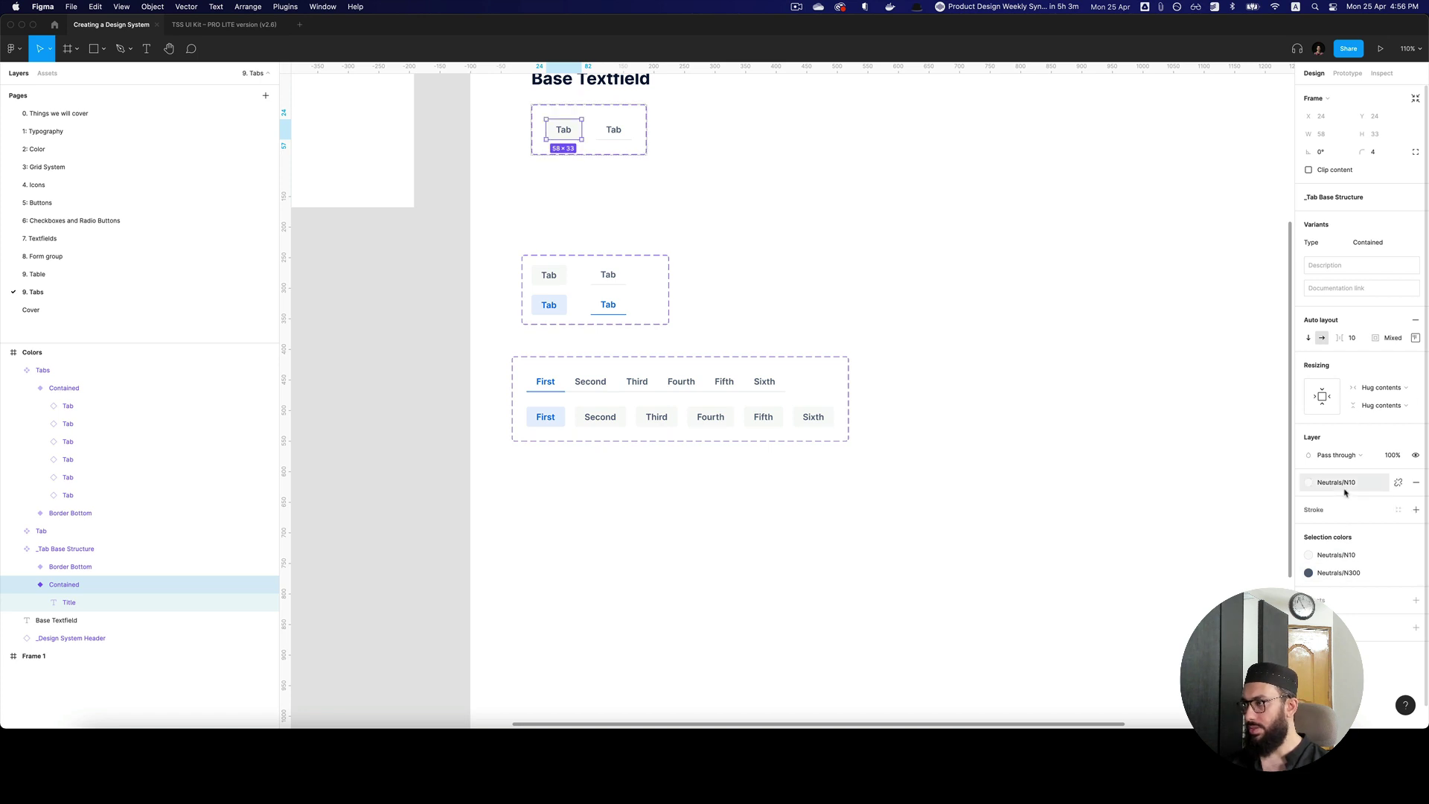
click(1344, 487)
click(1346, 597)
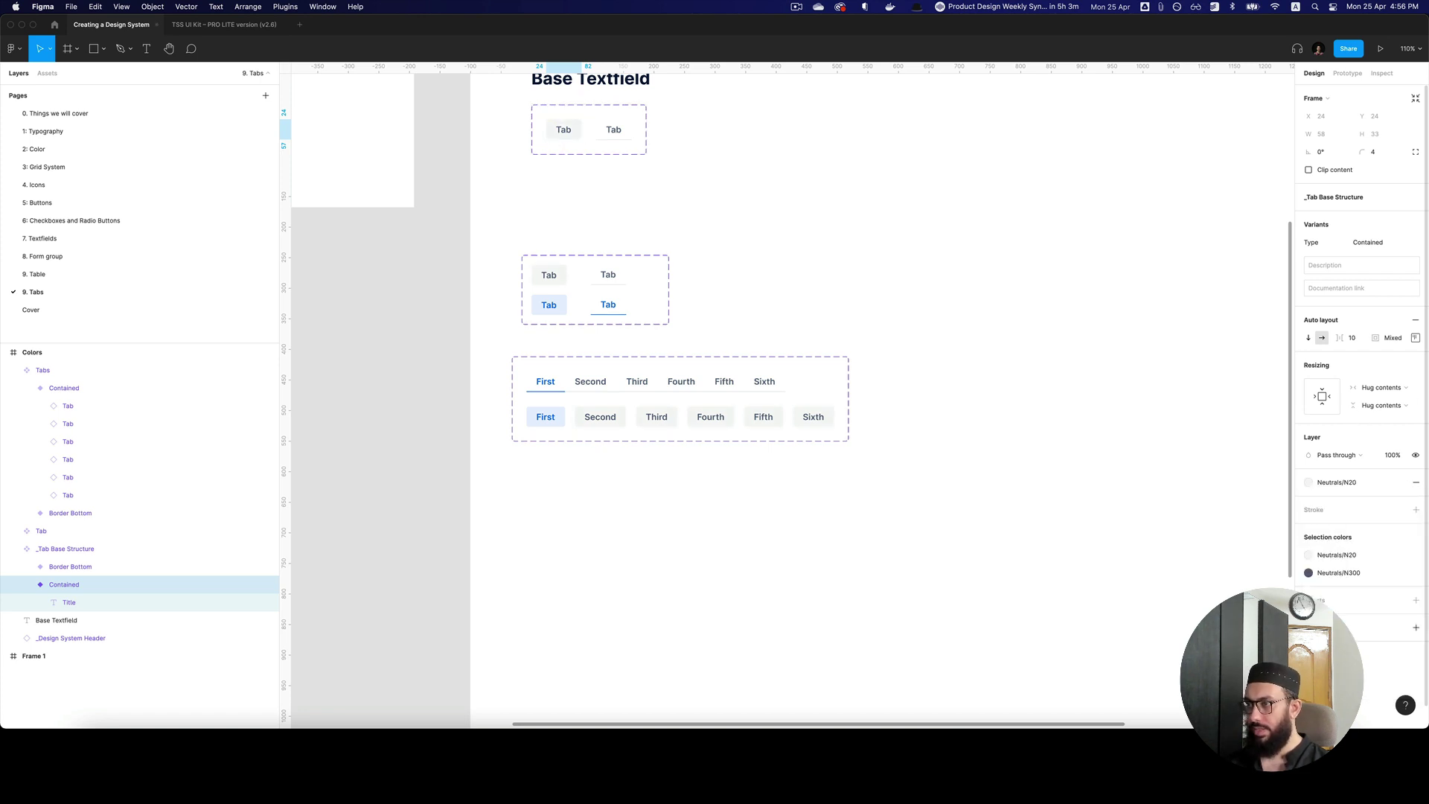
click(929, 343)
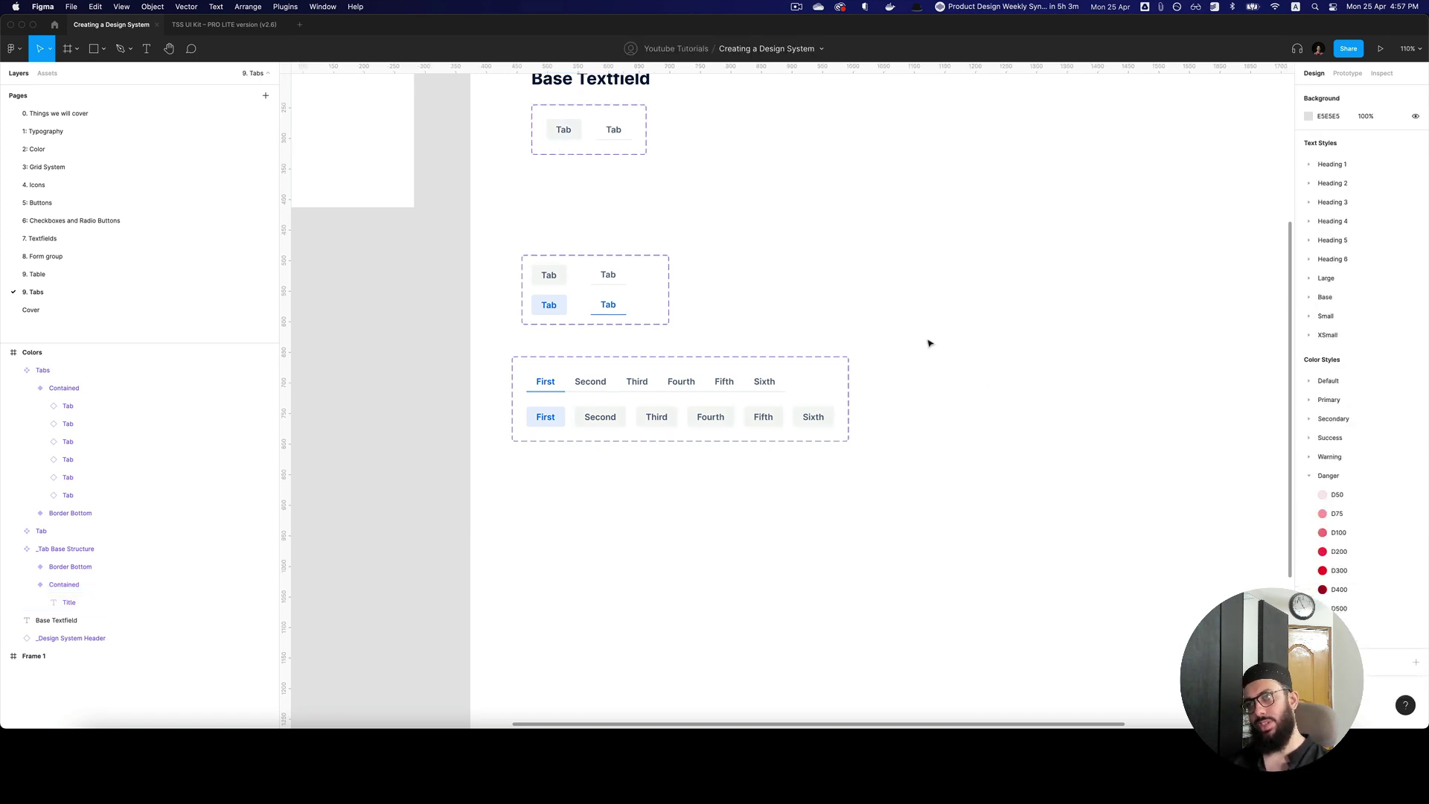
Step: Line up the Tab and Tabs component sets with the base tab set's left edge and space them apart vertically
drag(1010, 498, 501, 187)
drag(568, 278, 626, 277)
click(690, 240)
Step: Add a "Tab Component" heading above the Tab component set, giving it the same text properties as the "Base Textfield" heading
key(t)
click(576, 200)
text(Tab Component)
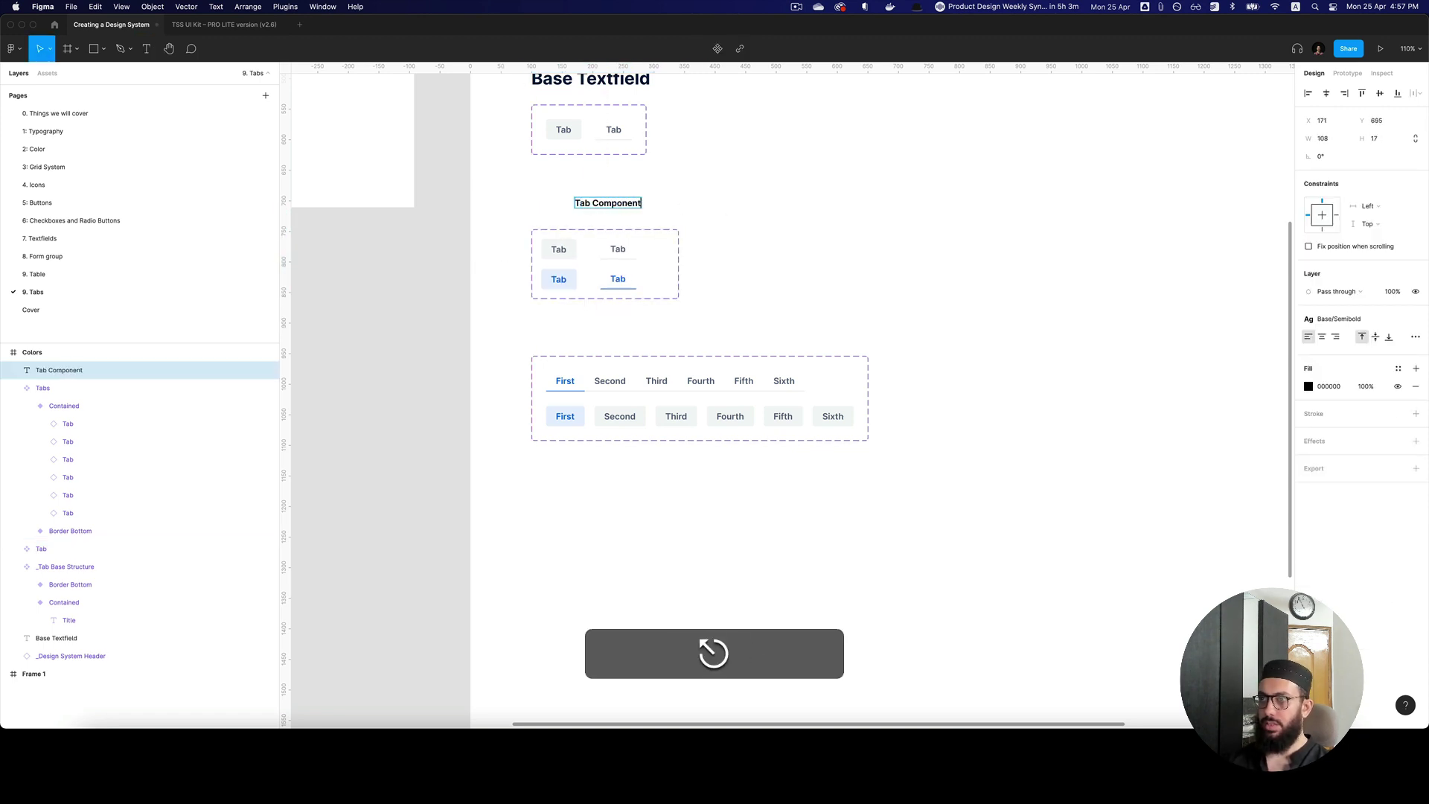
click(596, 80)
key(alt+super+c)
click(608, 203)
key(alt+super+v)
Step: Rename the "Base Textfield" heading to "Base Tabs"
click(608, 84)
double_click(609, 84)
click(613, 81)
key(Escape)
Step: Duplicate the Tab Component heading above the Tabs set, reword it as "Tabs Component", and shift the set down beneath it
drag(635, 215, 599, 339)
key(super+c)
double_click(606, 337)
click(562, 336)
text(s)
key(Escape)
drag(992, 494, 650, 369)
click(670, 356)
double_click(566, 255)
drag(564, 280, 865, 328)
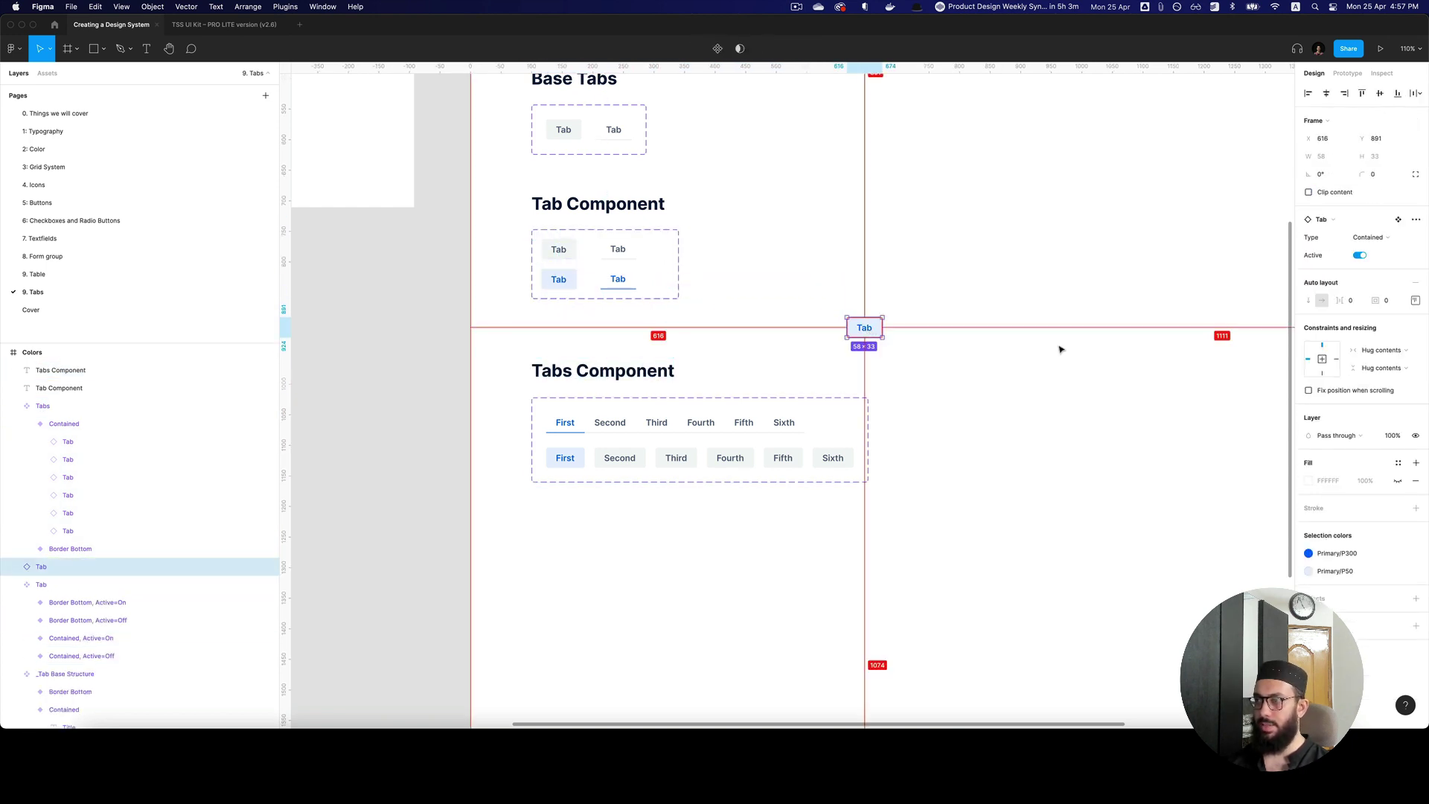
key(cmd+x)
click(744, 428)
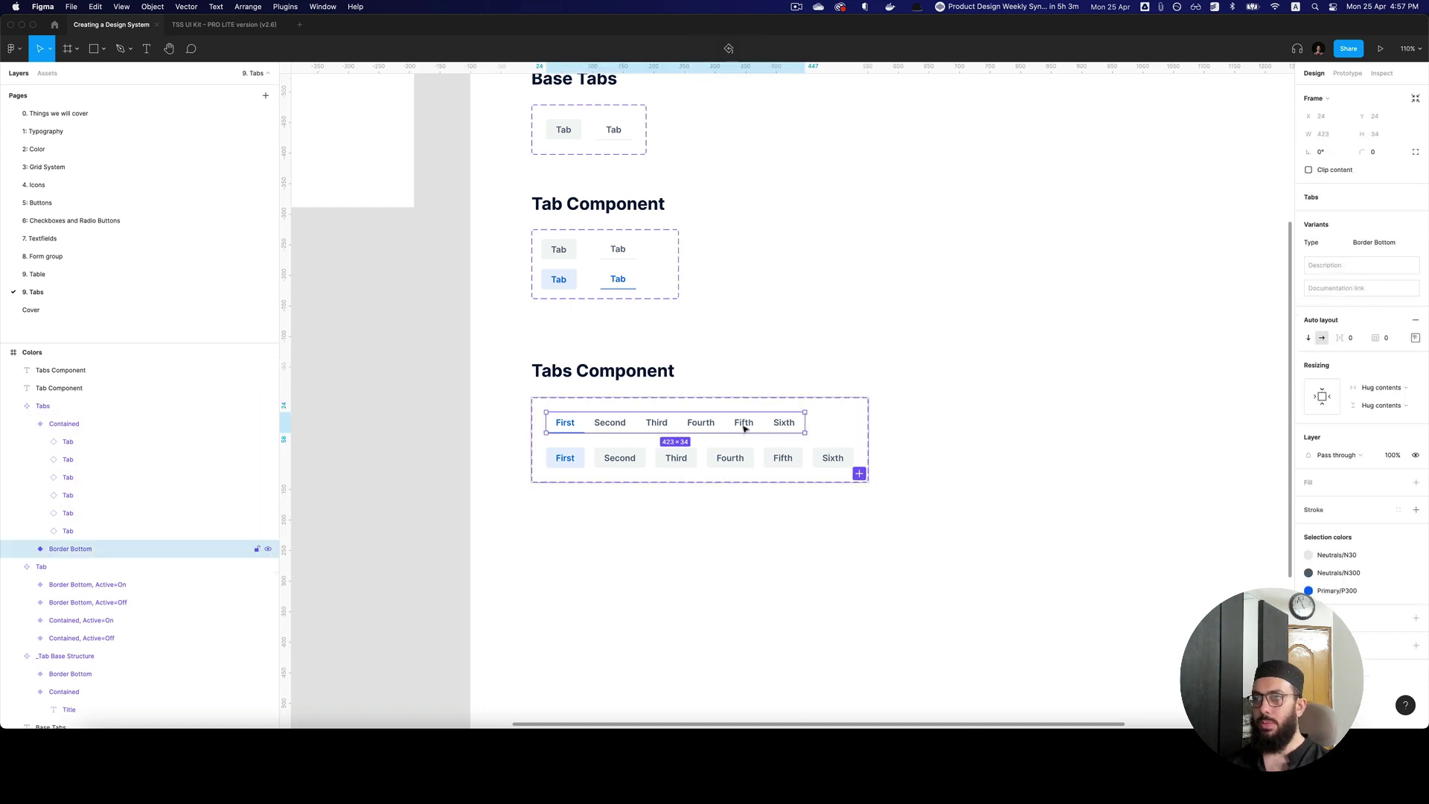
click(782, 458)
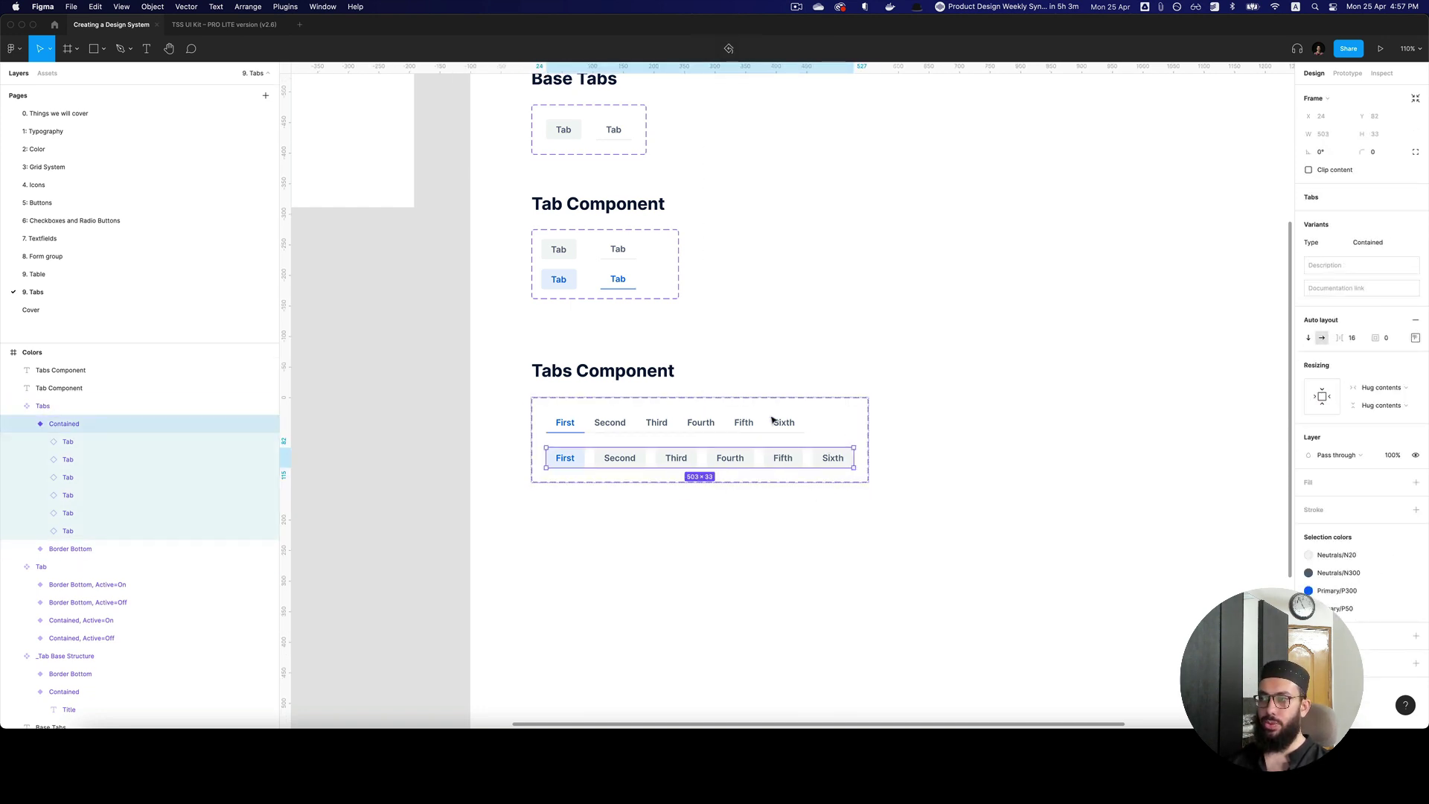
Step: Widen the Tab component set to 444 to make room beside its variants
key(space)
drag(866, 439, 819, 453)
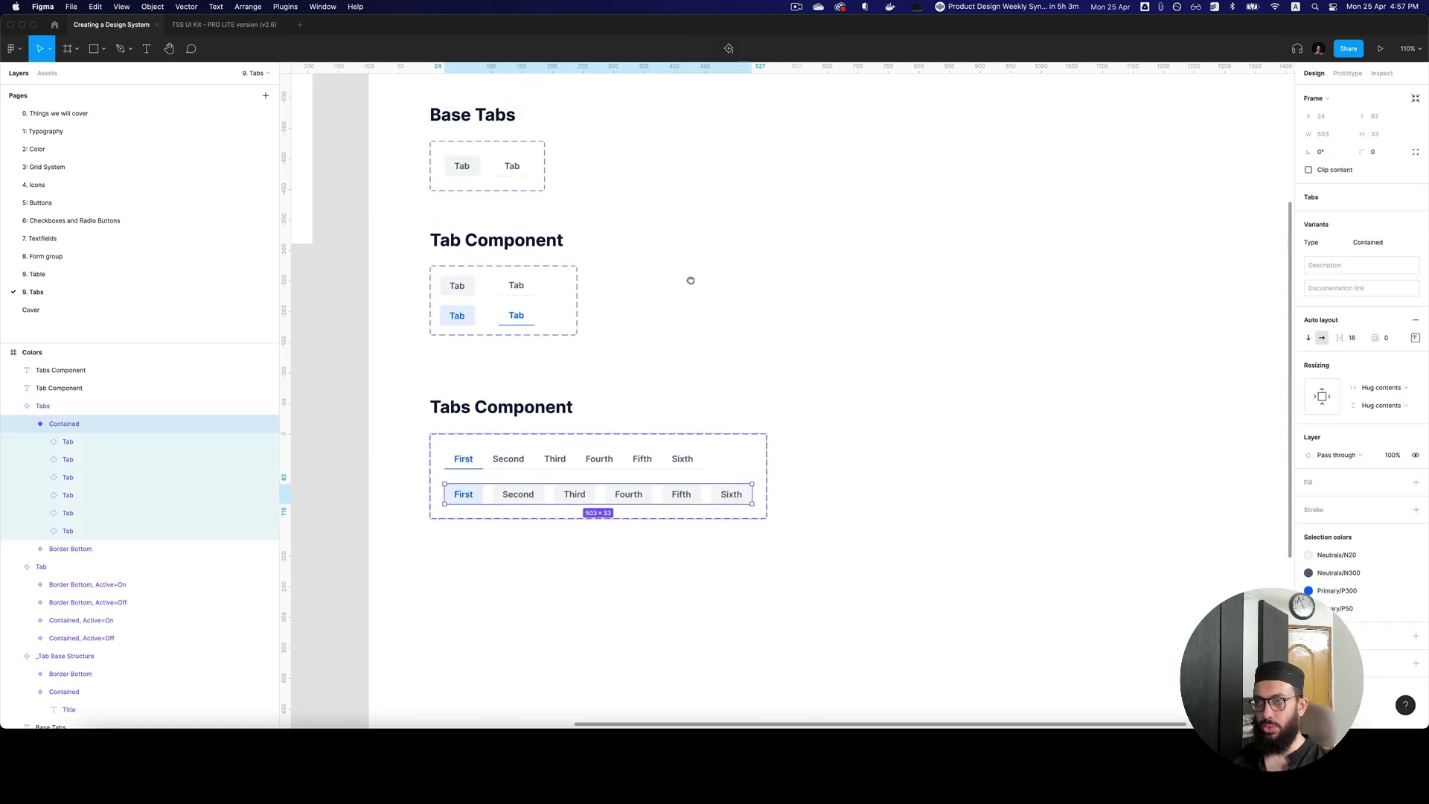
drag(686, 266, 707, 320)
key(z)
click(596, 363)
drag(598, 362, 721, 362)
Step: Add a new variant property named State to the Tab component set
key(z)
click(524, 340)
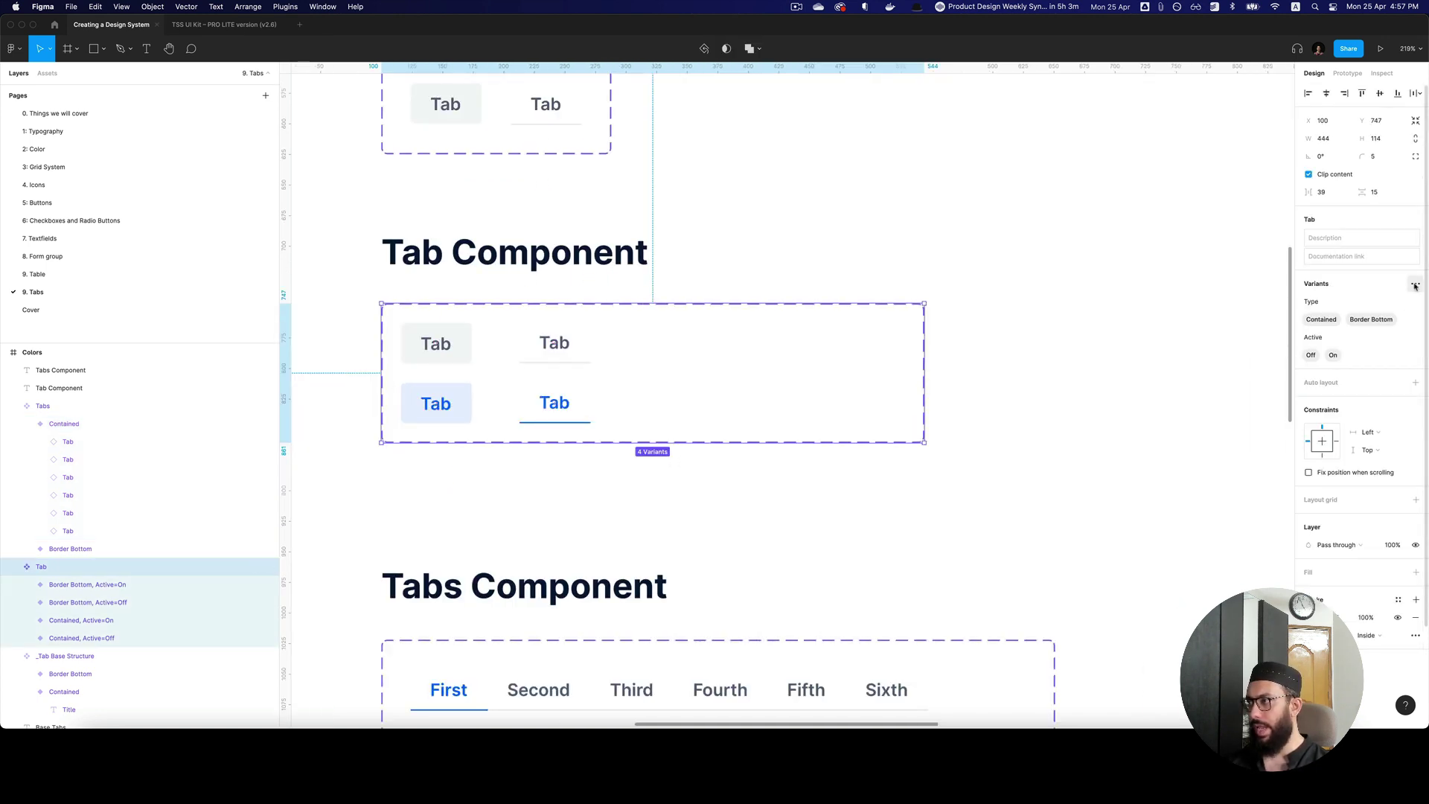
click(1415, 285)
click(1388, 326)
text(S)
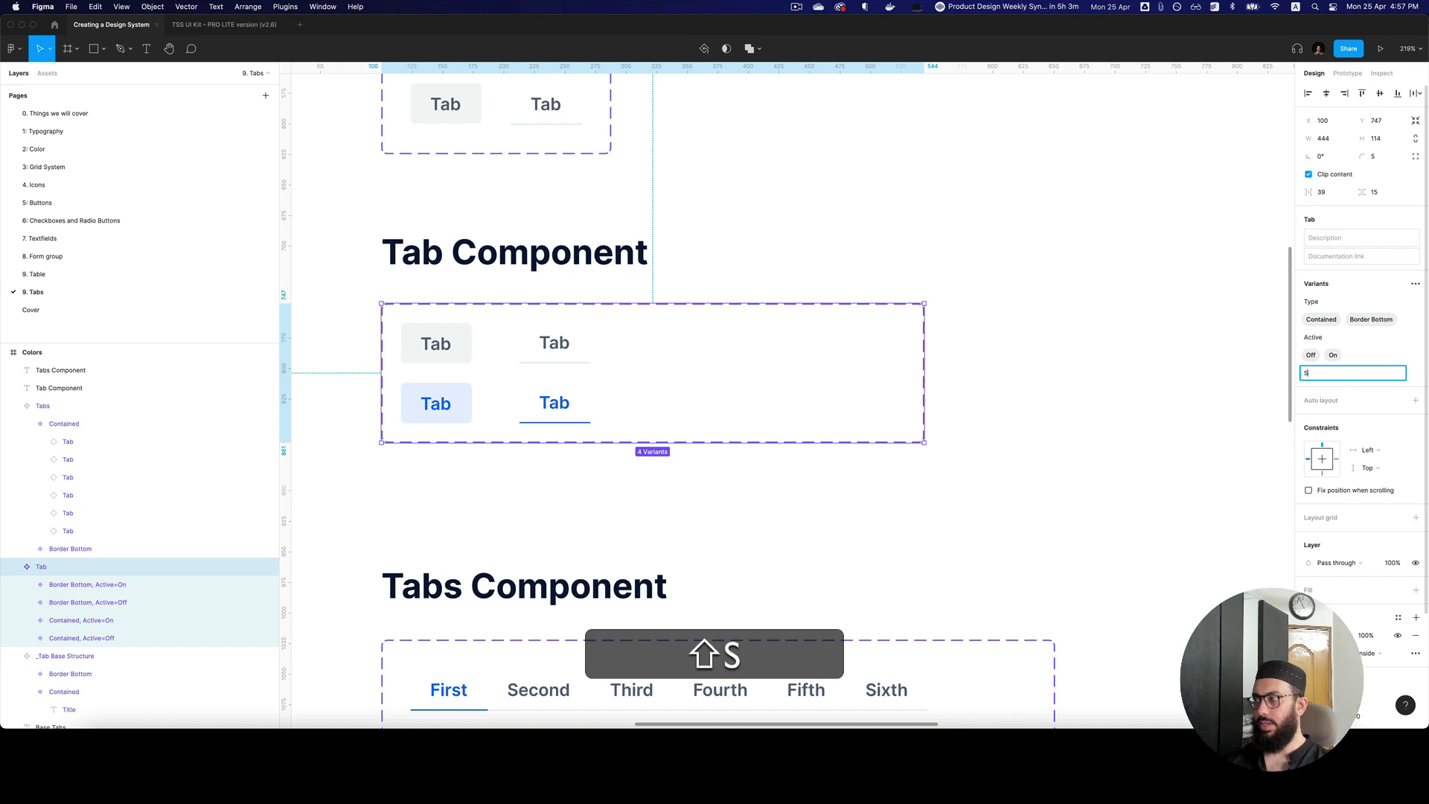
key(Return)
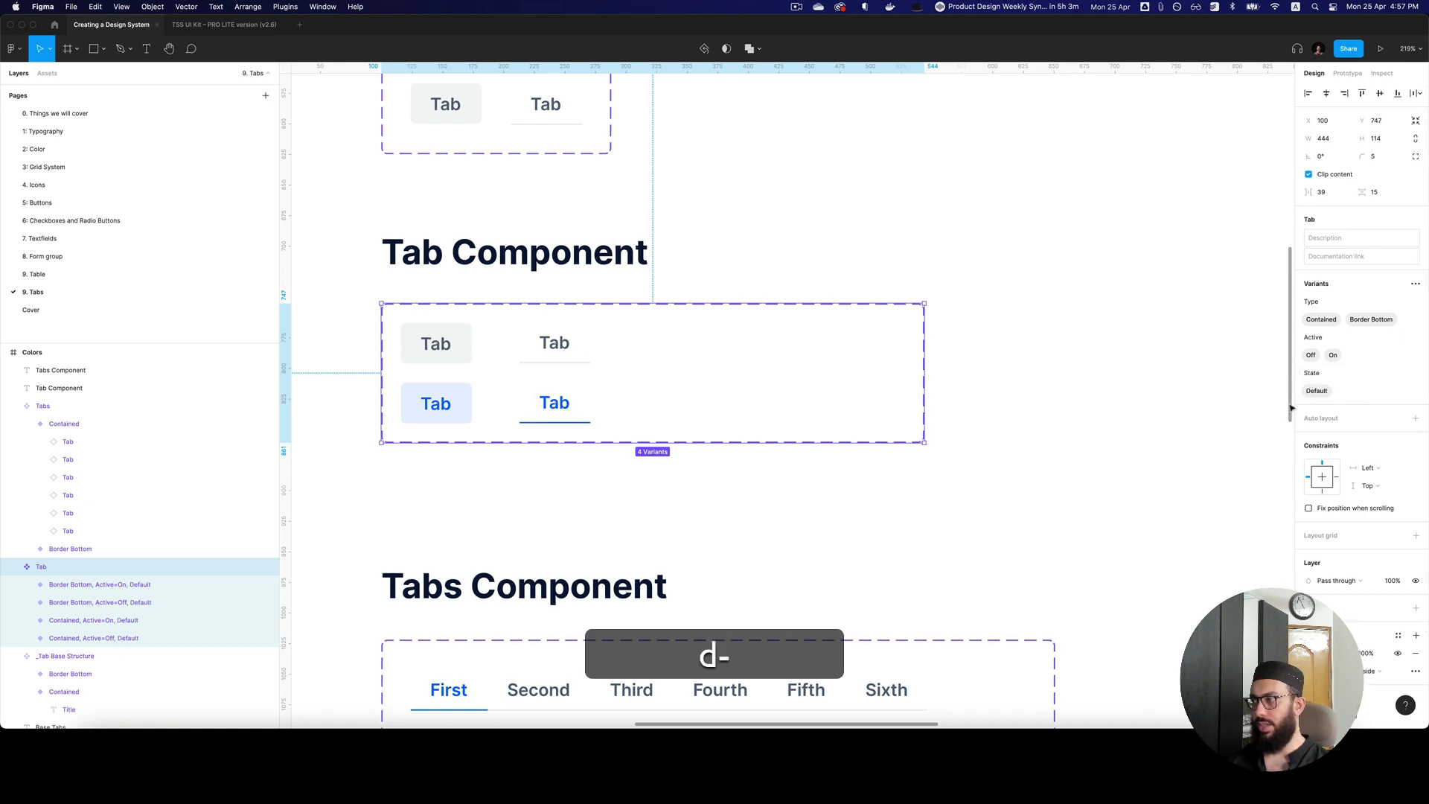
Step: Increase the Tab component set's height to 193 and move the Tabs Component heading and set further down the page
click(462, 355)
click(536, 348)
click(588, 381)
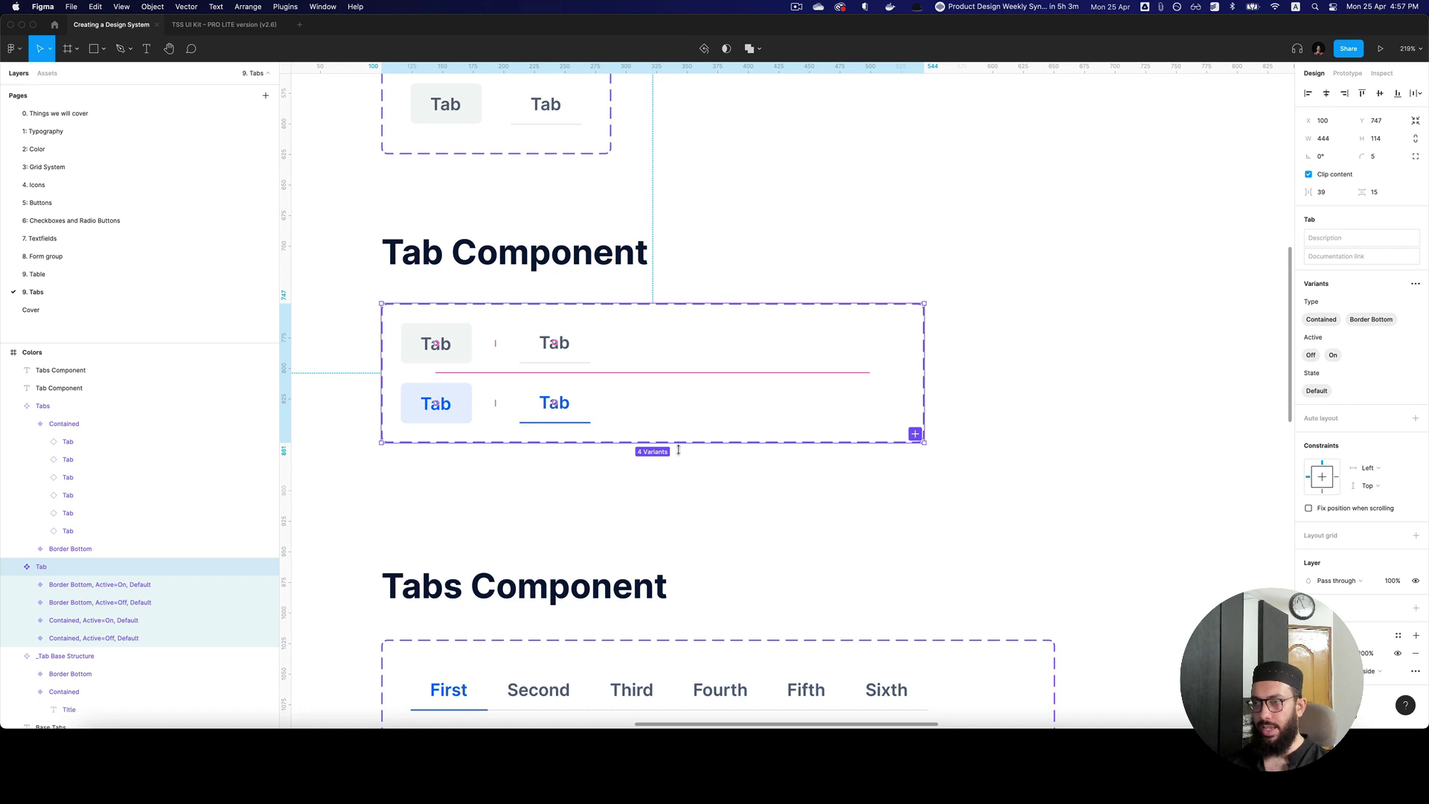
drag(677, 445, 604, 423)
key(minus)
drag(853, 629, 491, 423)
drag(528, 499, 528, 627)
Step: Duplicate the Contained, Active=Off variant of Tab below the active one and set the copy's State to Hover
key(z)
click(499, 331)
click(449, 308)
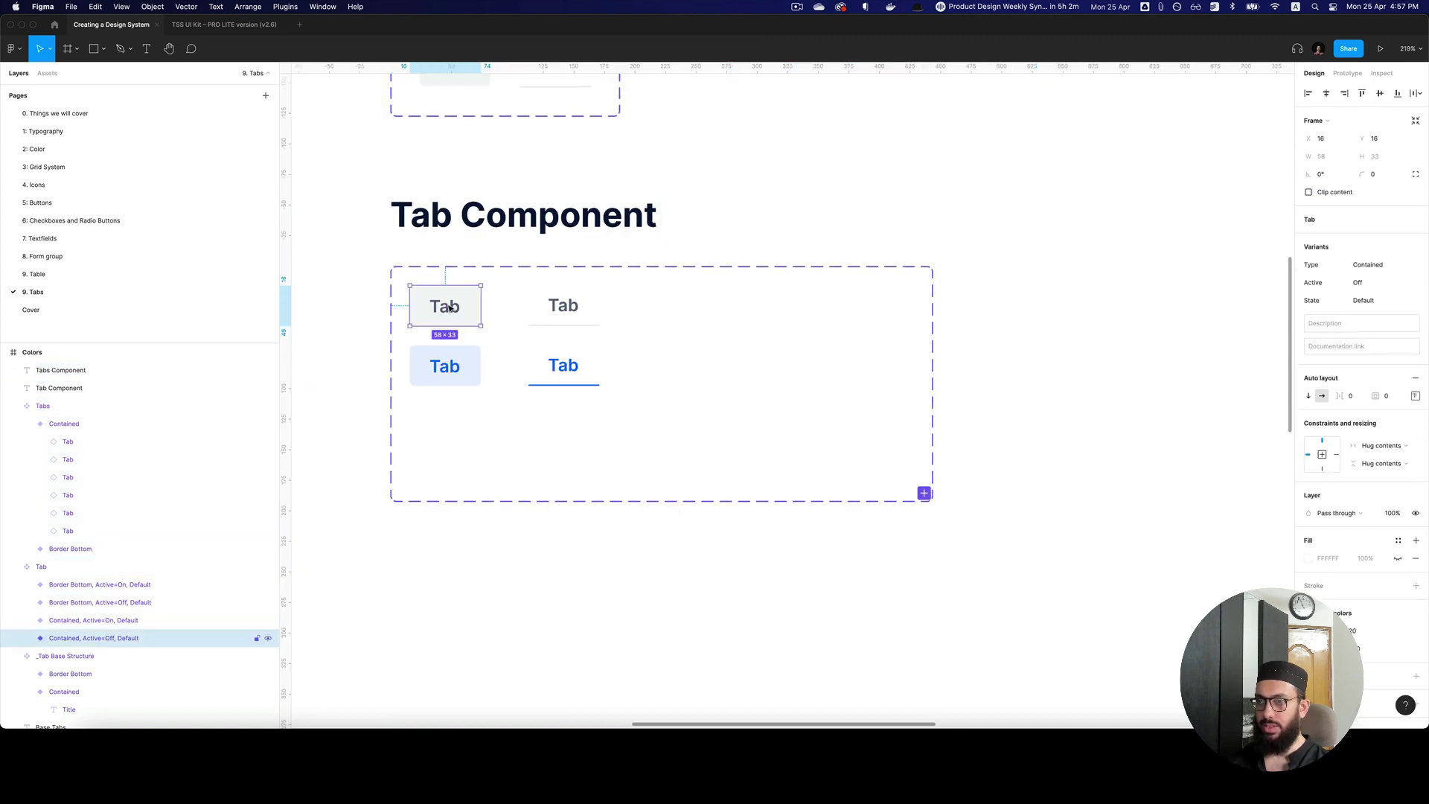
click(457, 364)
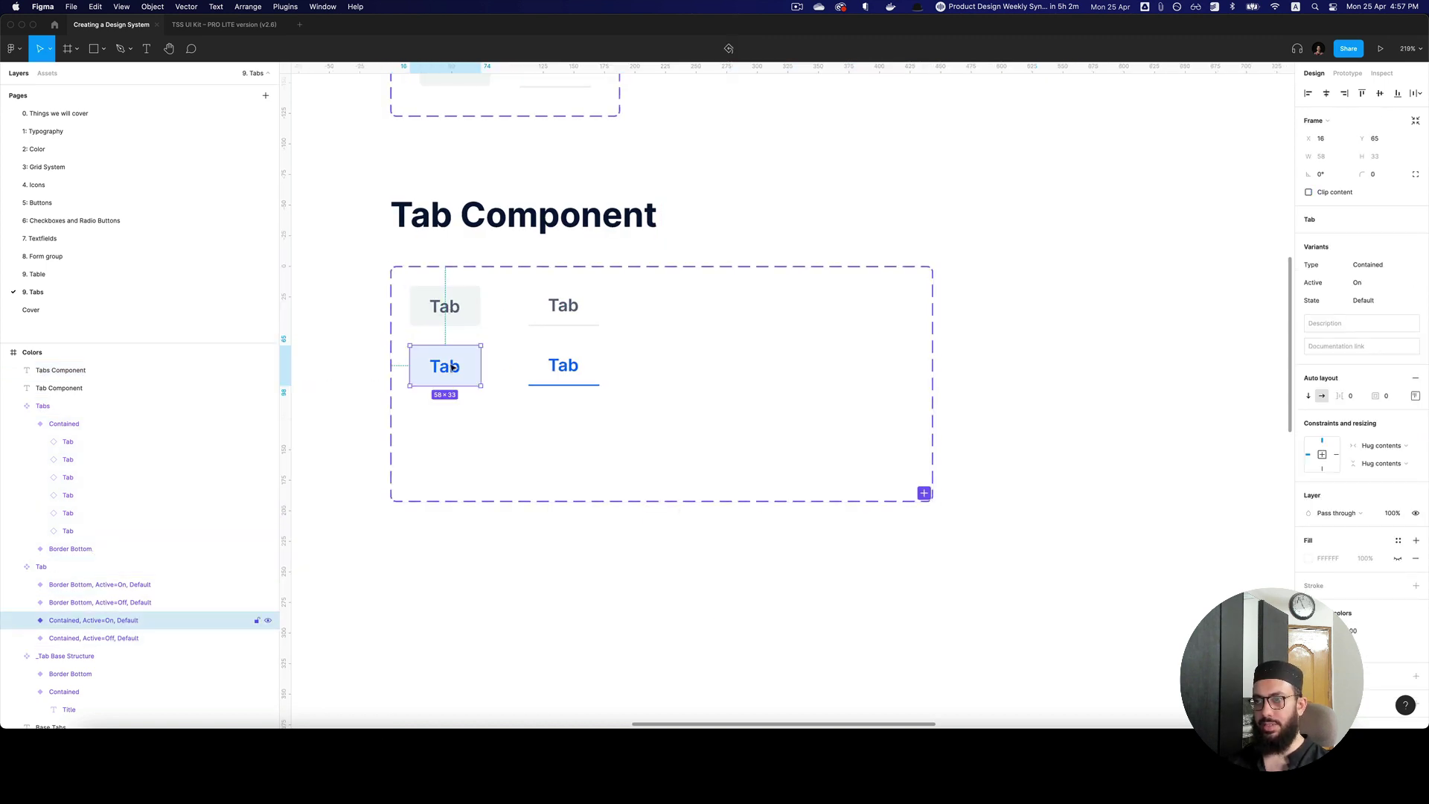
click(468, 320)
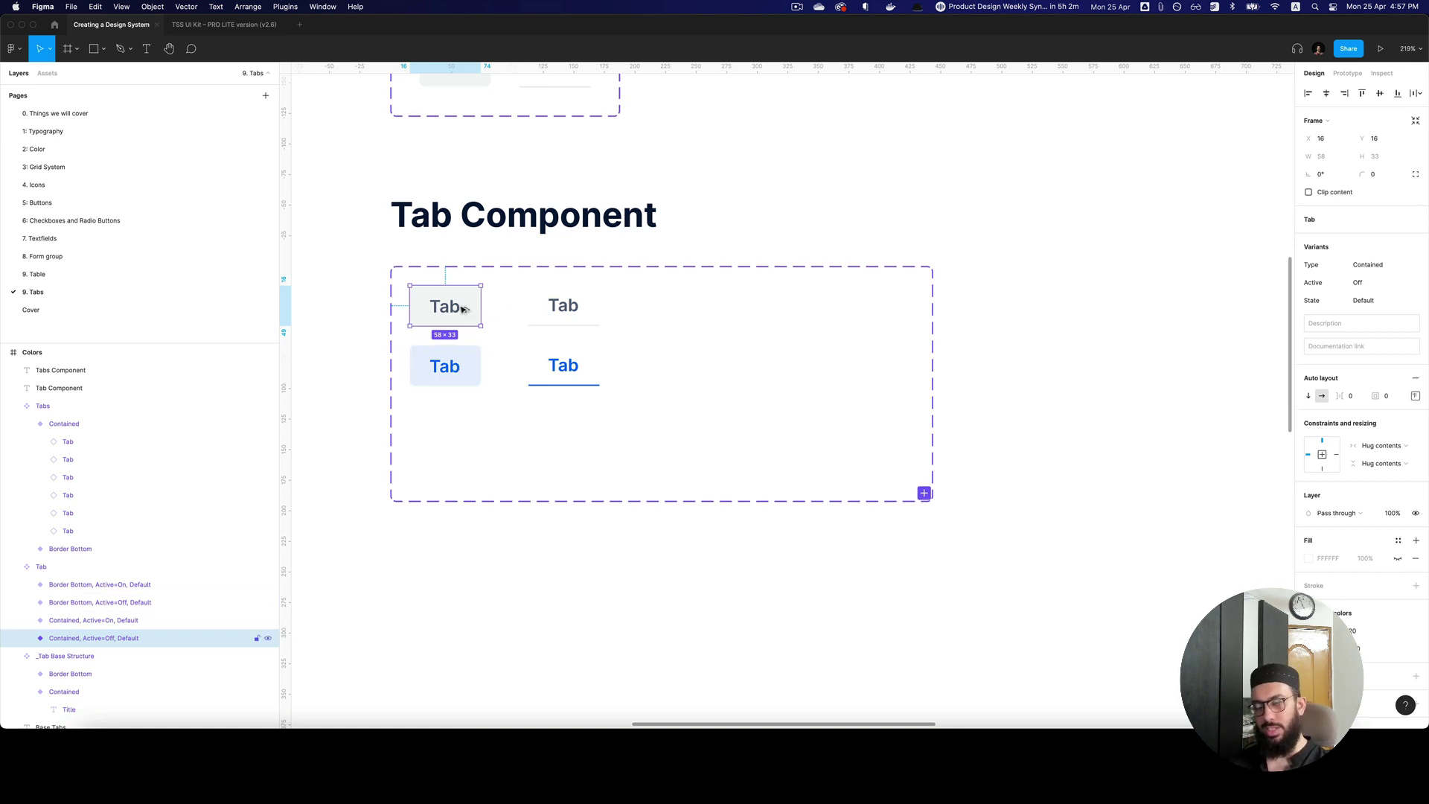
drag(461, 309, 456, 428)
click(1377, 300)
text(Hover)
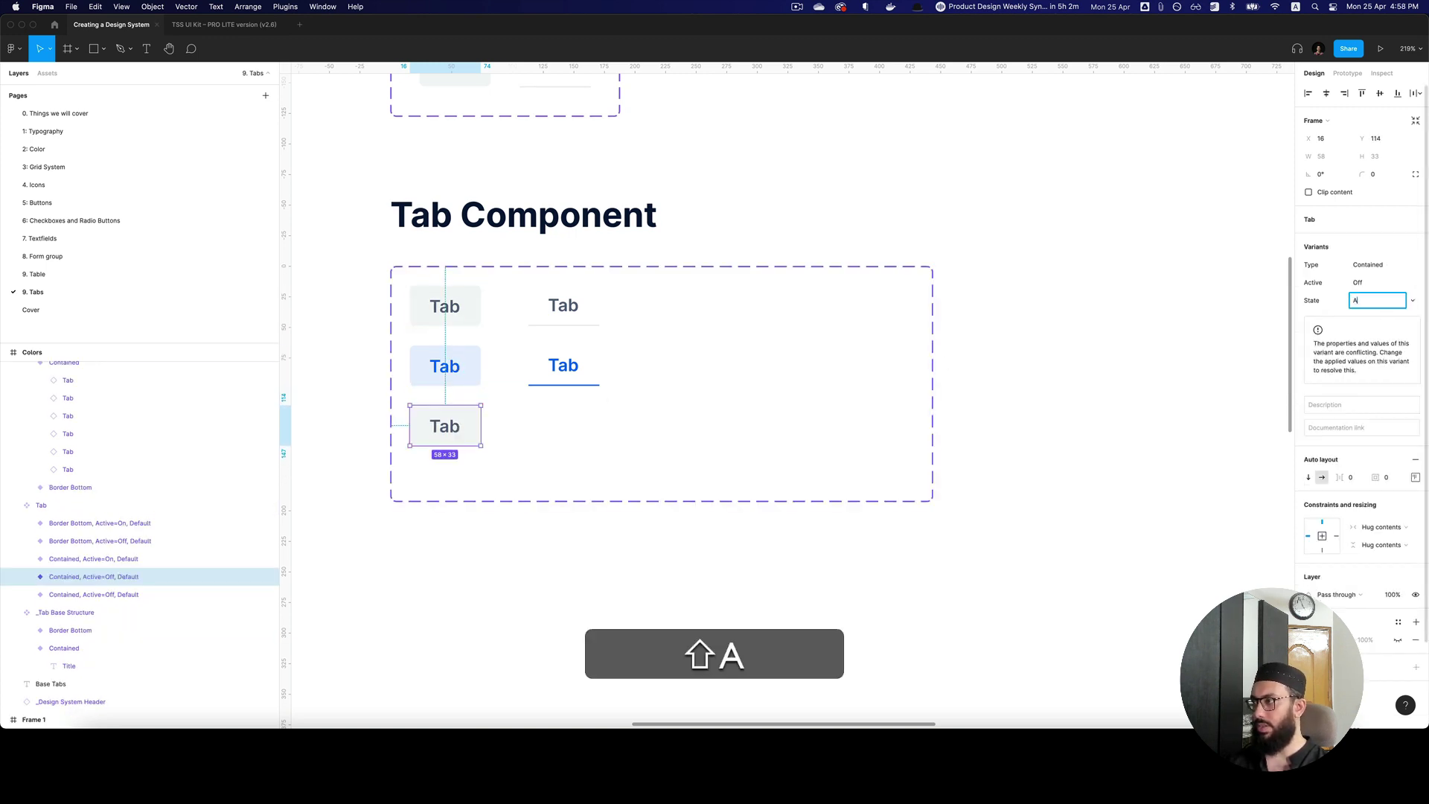
key(Return)
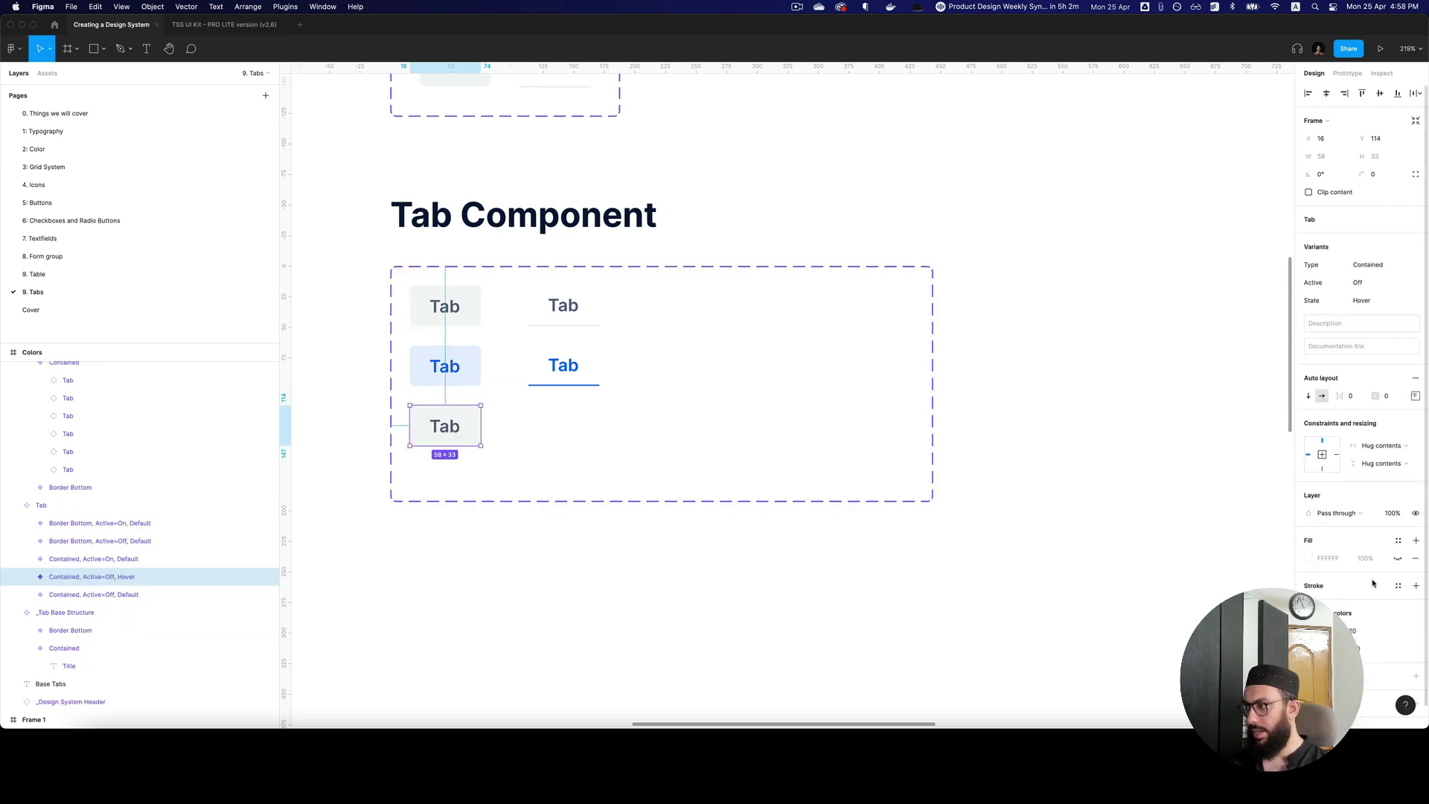
Step: Change the fill of the Contained Hover variant to Neutrals/N30 and compare it with the default variant
click(1351, 630)
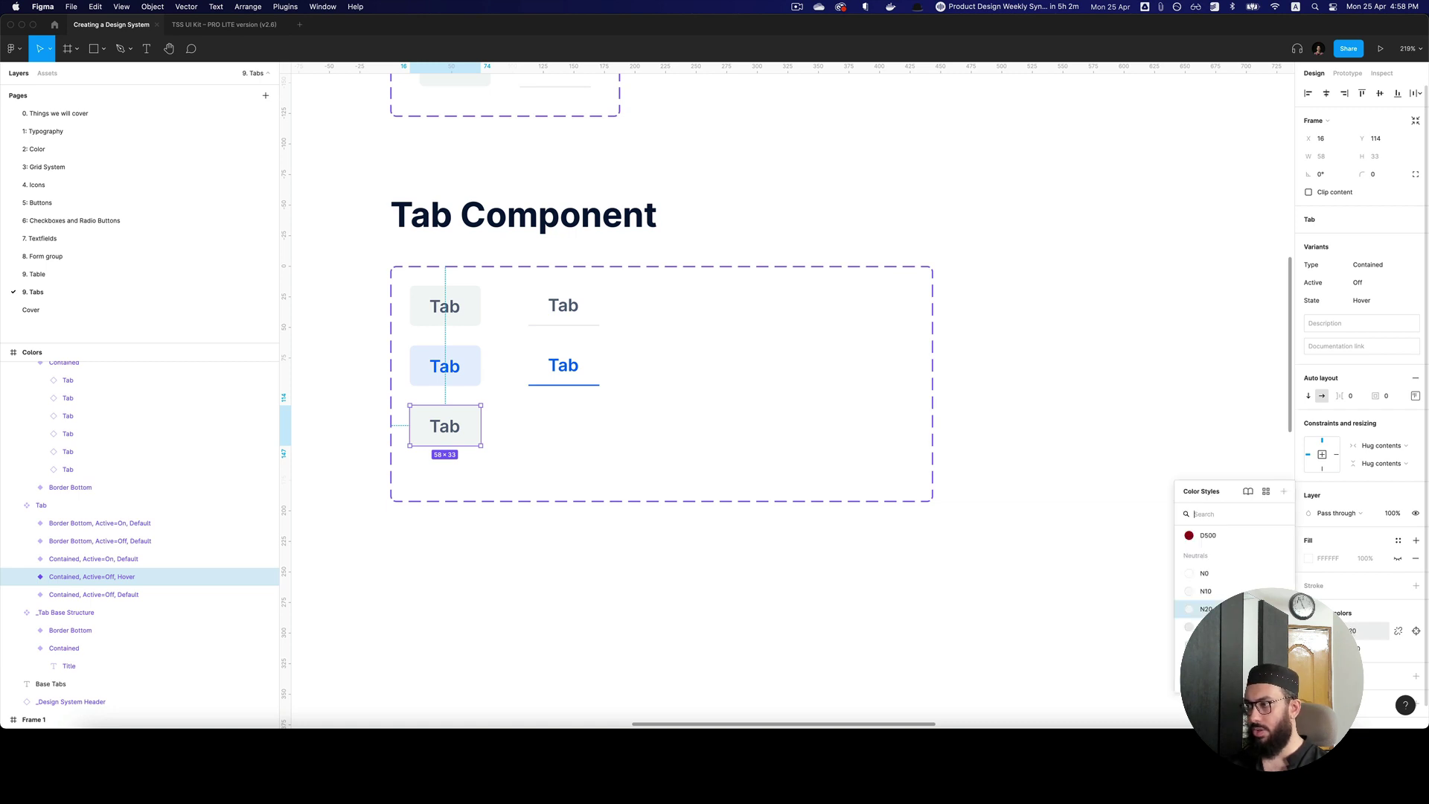
click(1205, 627)
click(967, 536)
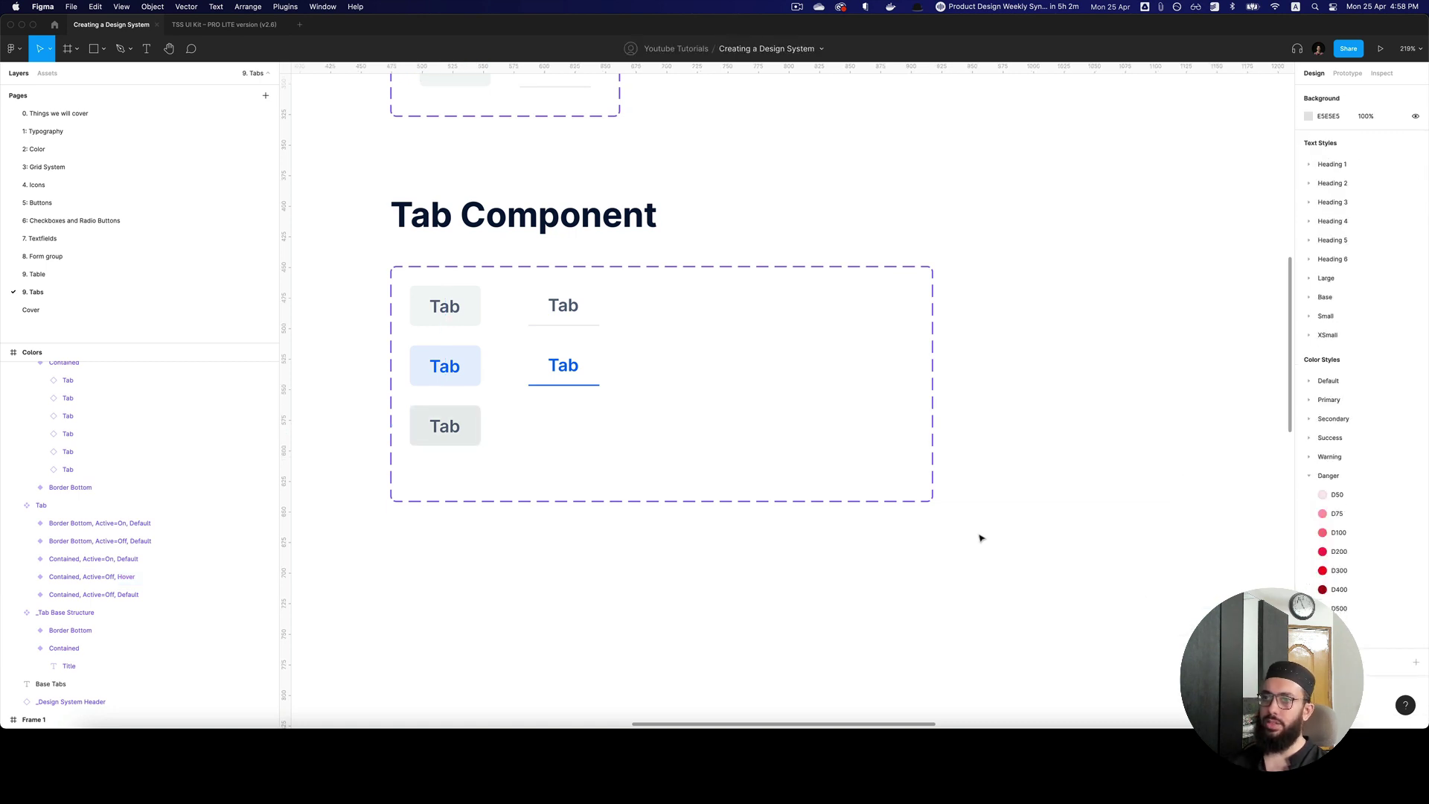
click(451, 425)
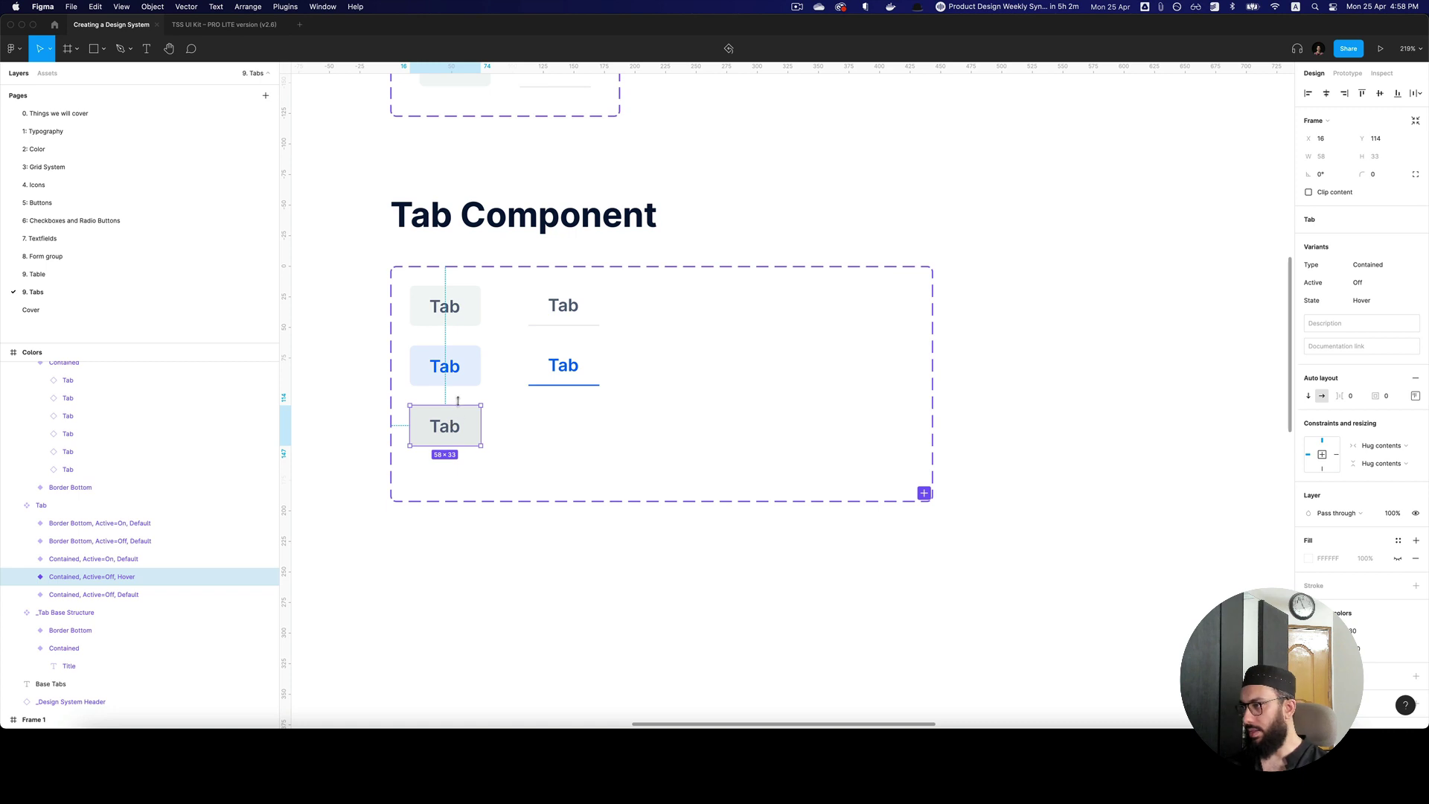
click(461, 319)
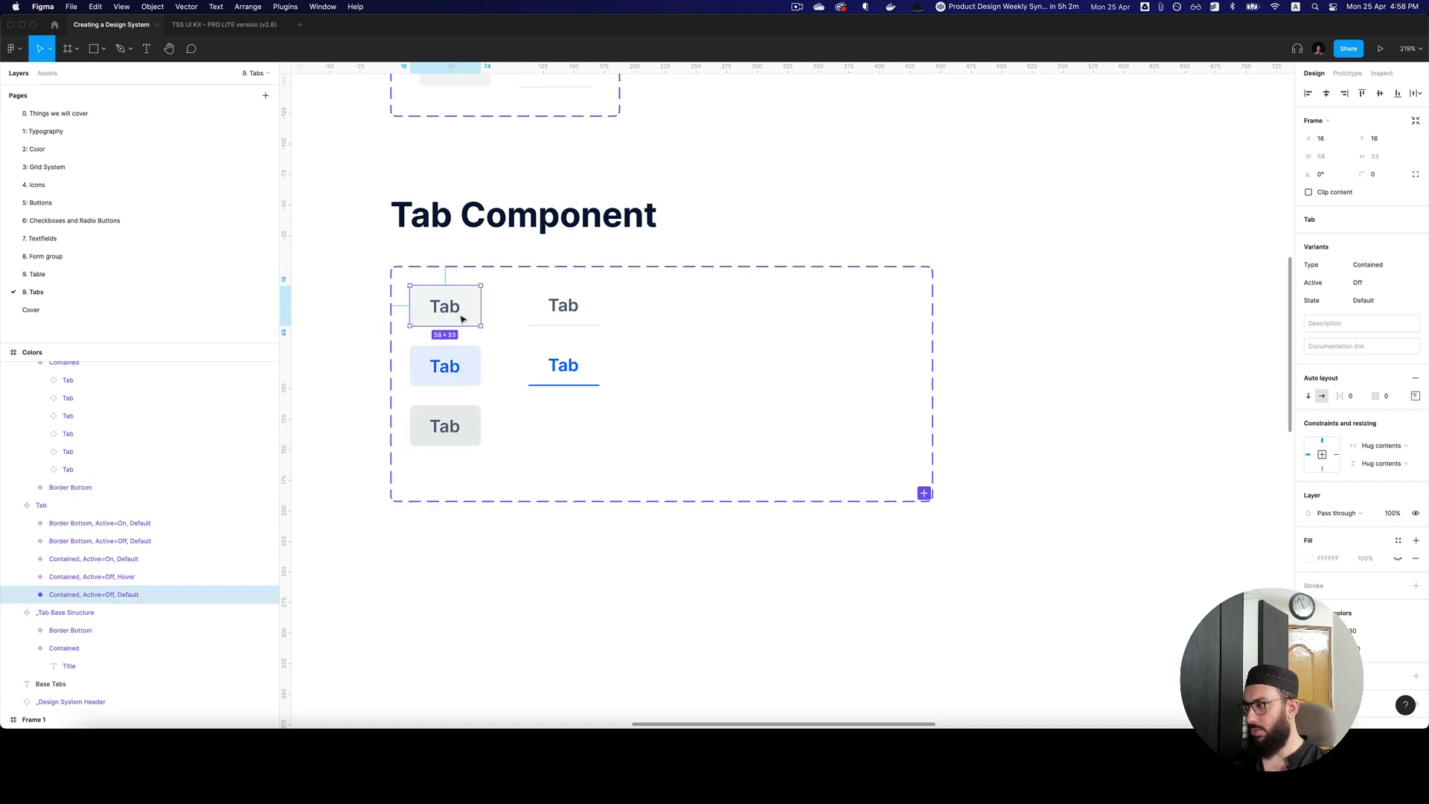
click(467, 421)
Step: Duplicate the Border Bottom, Active=Off variant below the active one and set the copy's State to Hover
click(573, 314)
drag(567, 310, 559, 428)
text(Hover)
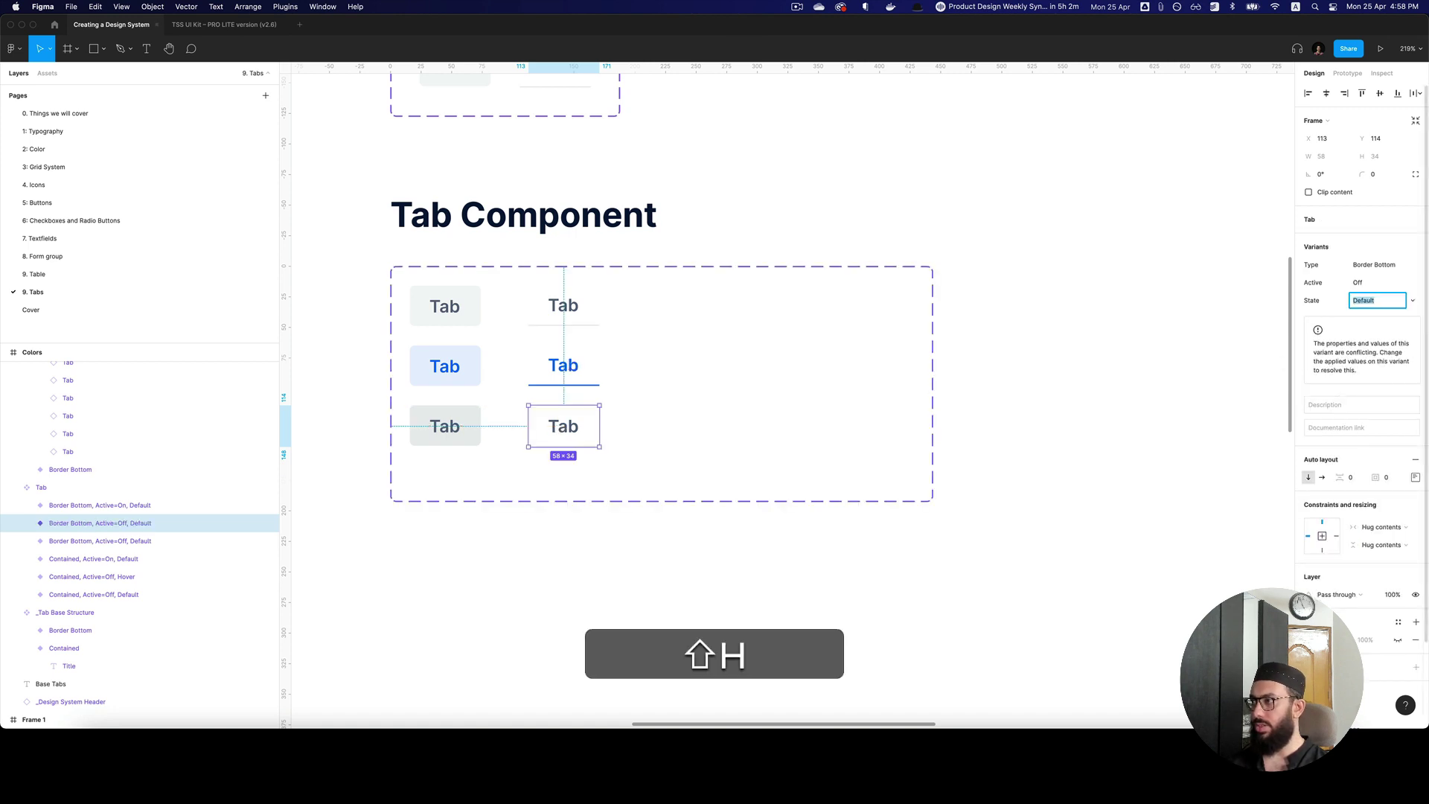
key(Return)
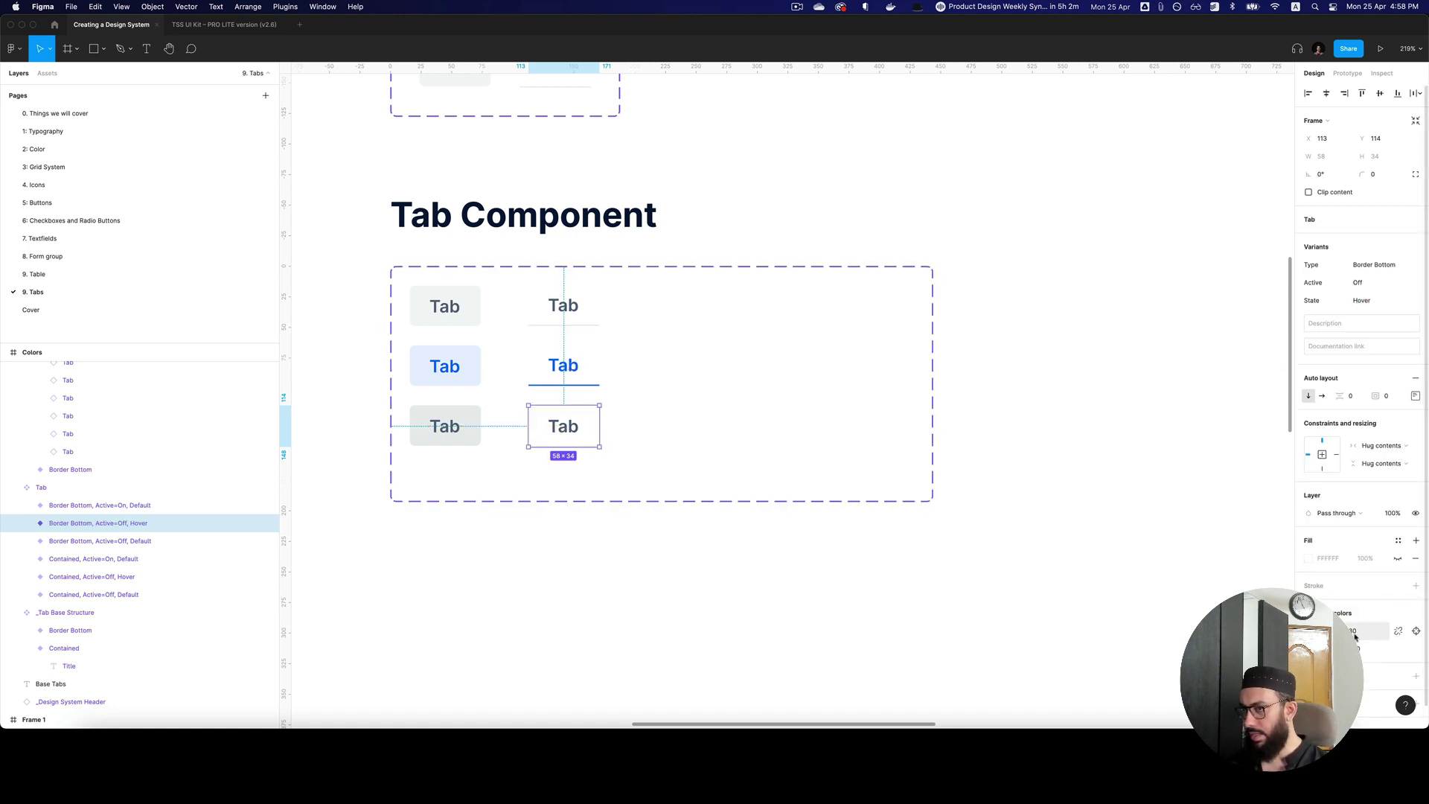
Step: Change the bottom border of the Border Bottom Hover variant to the Neutrals color style two shades darker than N30
click(516, 444)
key(z)
click(517, 444)
drag(586, 415, 588, 415)
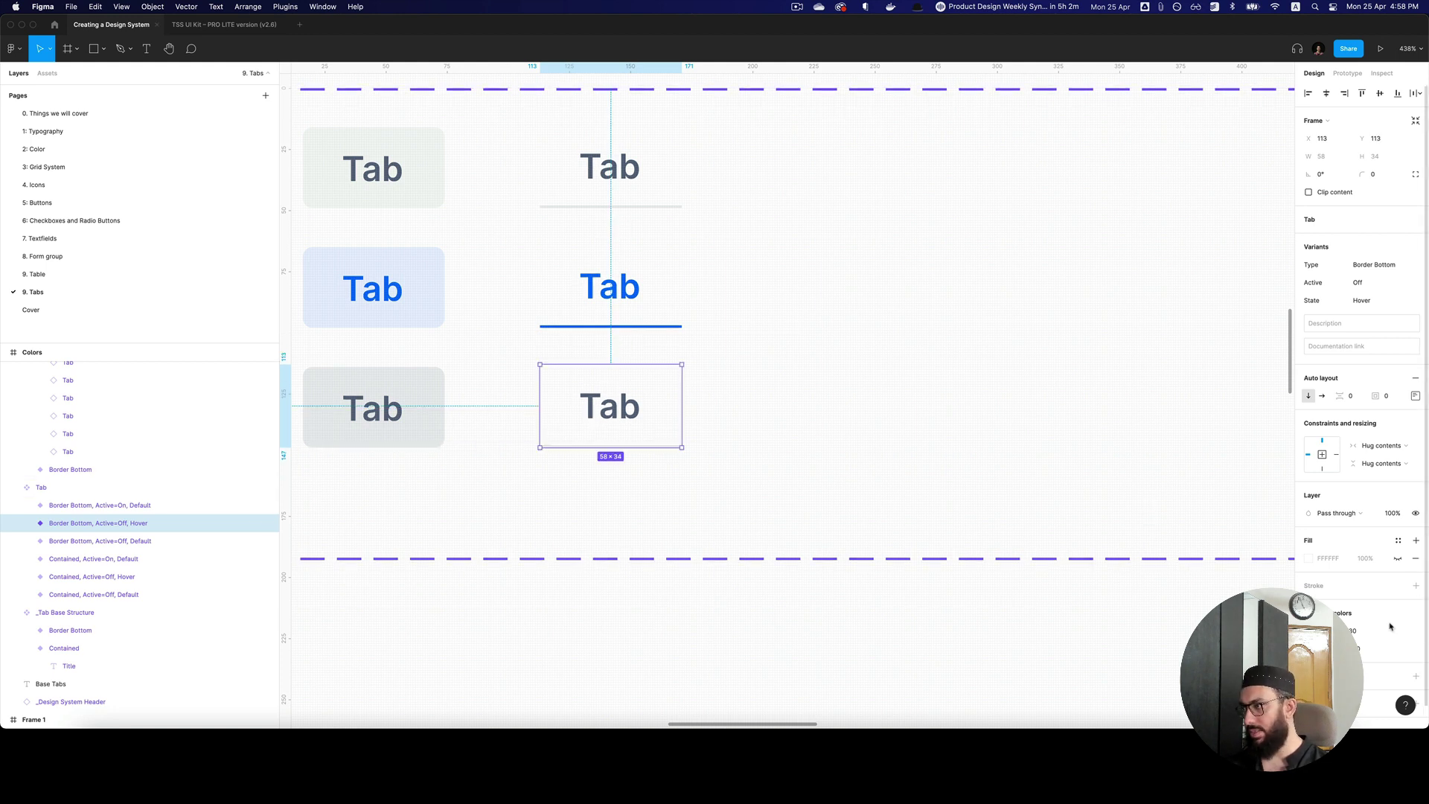
click(1354, 631)
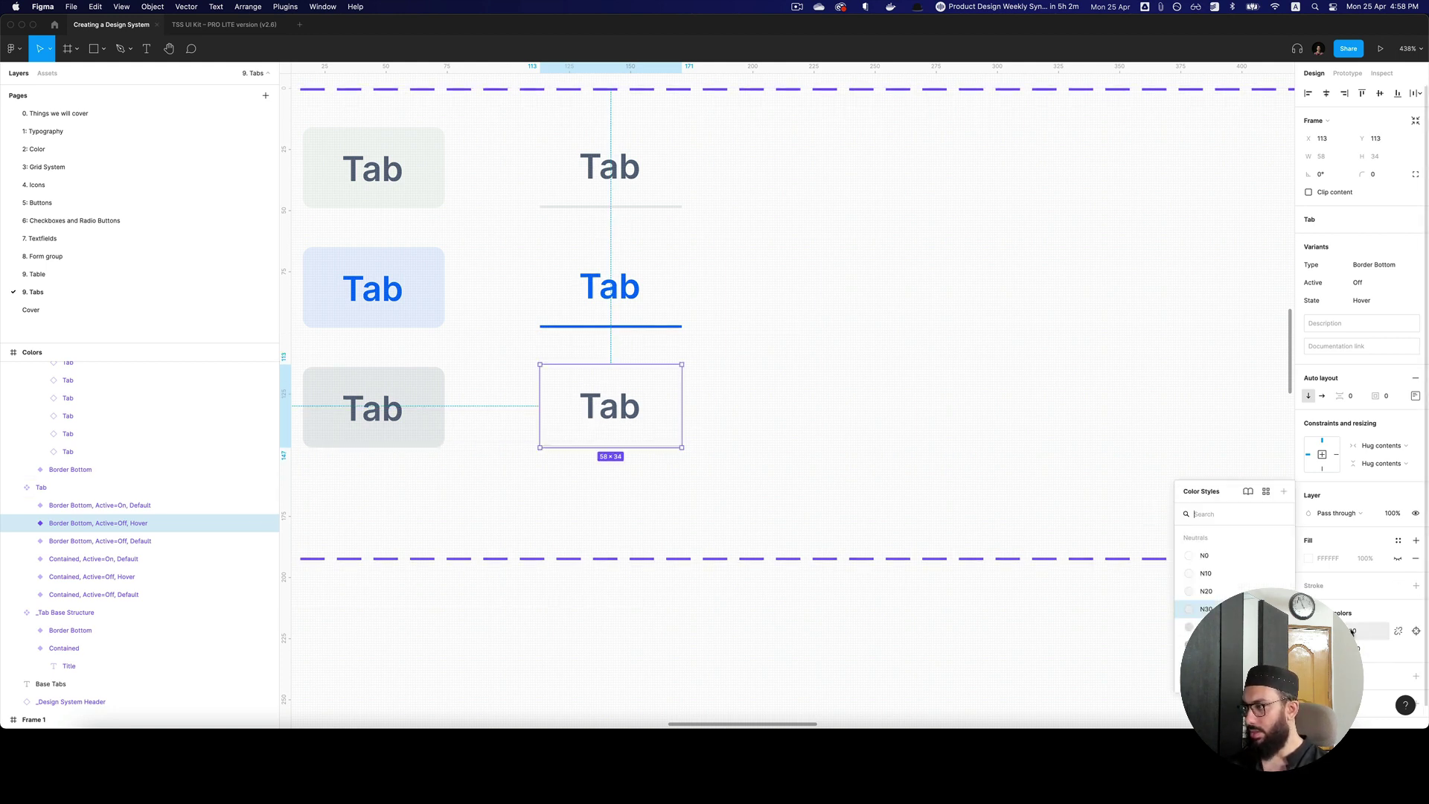
click(1205, 645)
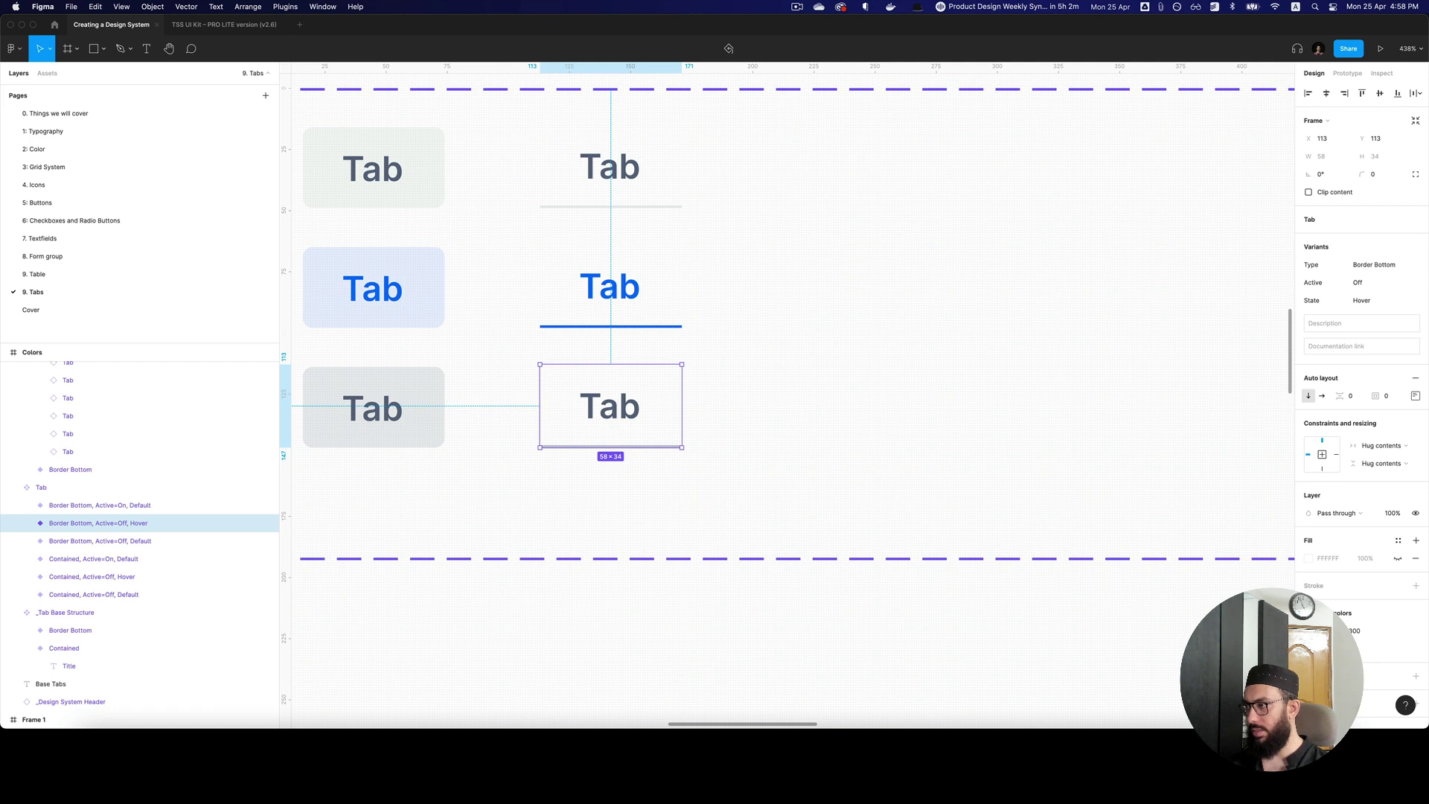
Step: Darken the title of the Border Bottom Hover variant to the Neutrals style one shade beyond N400, trying N400 first
click(1353, 631)
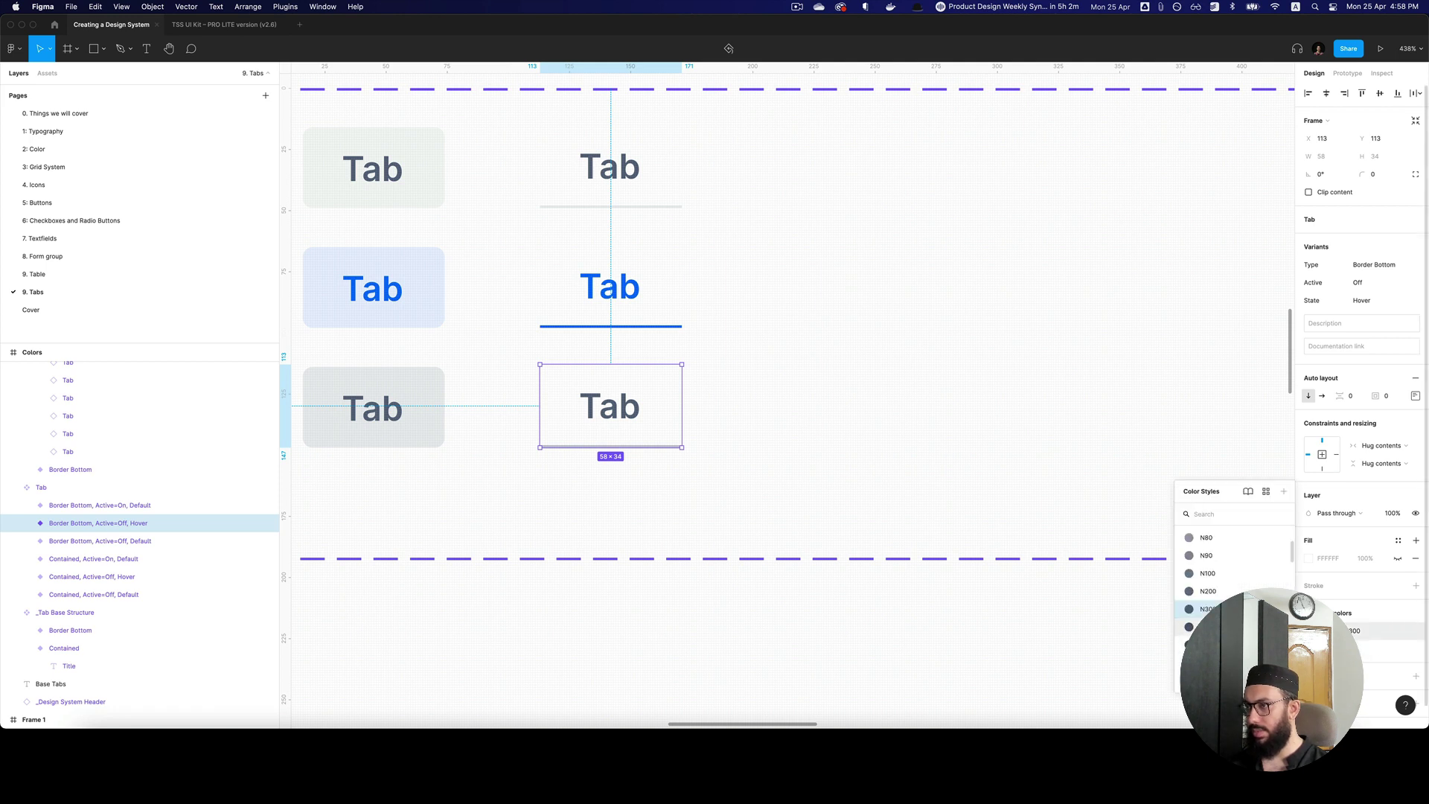
click(1206, 626)
click(985, 495)
scroll(951, 472, down, 1)
double_click(591, 420)
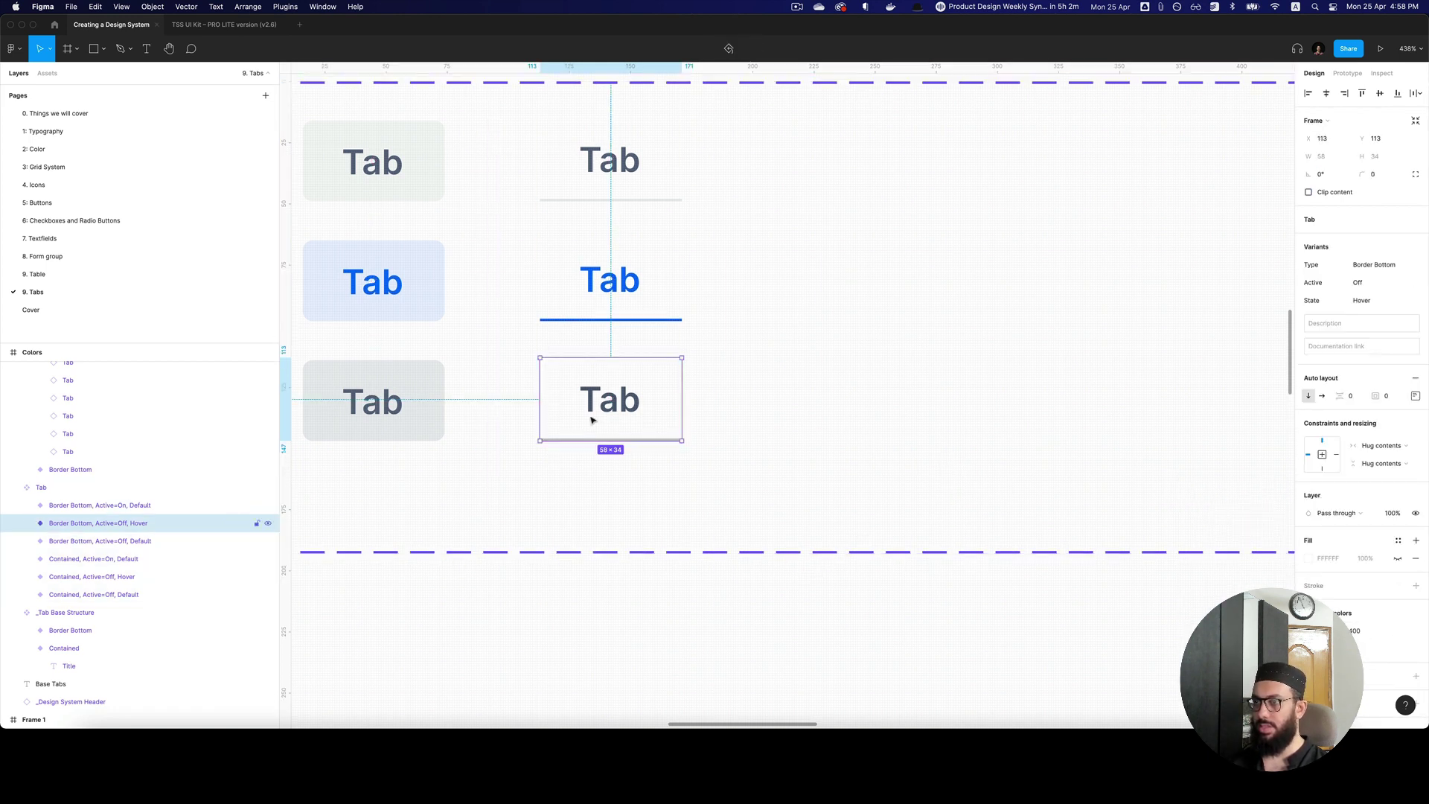
click(1337, 630)
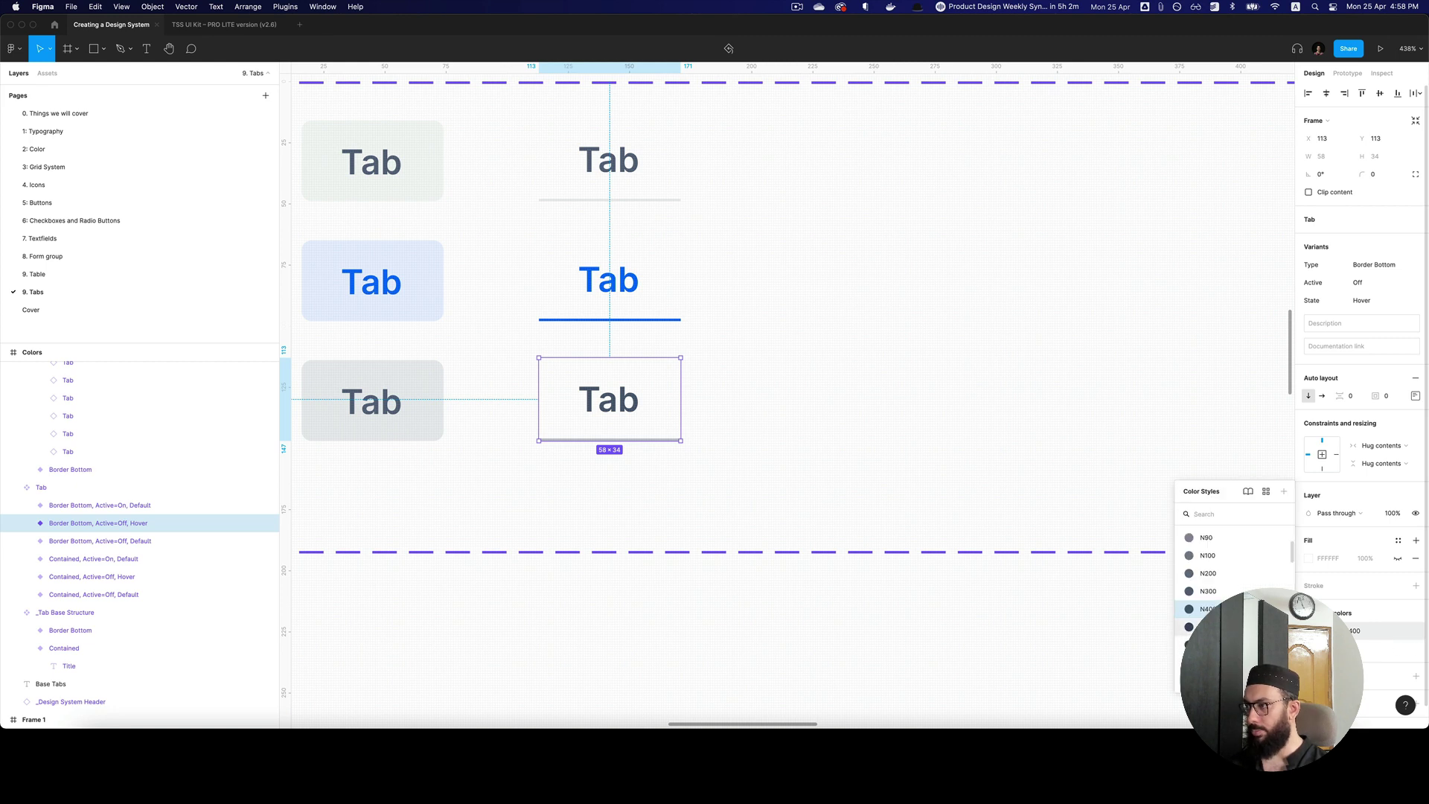
click(1207, 627)
click(1074, 489)
Step: Add a While hovering prototype interaction that changes the Contained, Active=Off default variant to its Hover variant
key(z)
alt+click(902, 413)
drag(695, 298, 524, 406)
click(552, 288)
key(shift+e)
click(1198, 143)
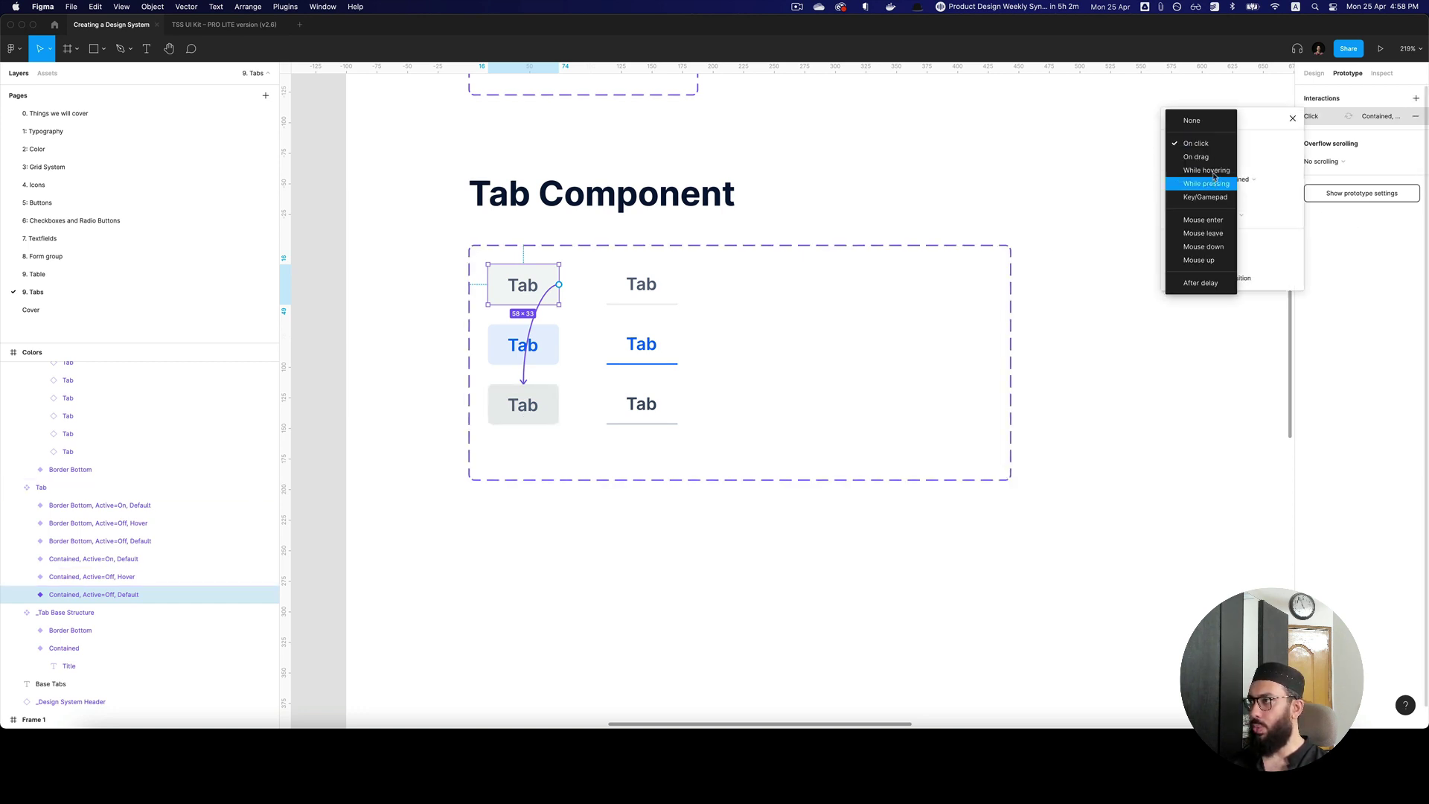
click(1202, 179)
Step: Add a While hovering prototype interaction that changes the Border Bottom, Active=Off default variant to its Hover variant
click(639, 287)
drag(678, 283, 651, 402)
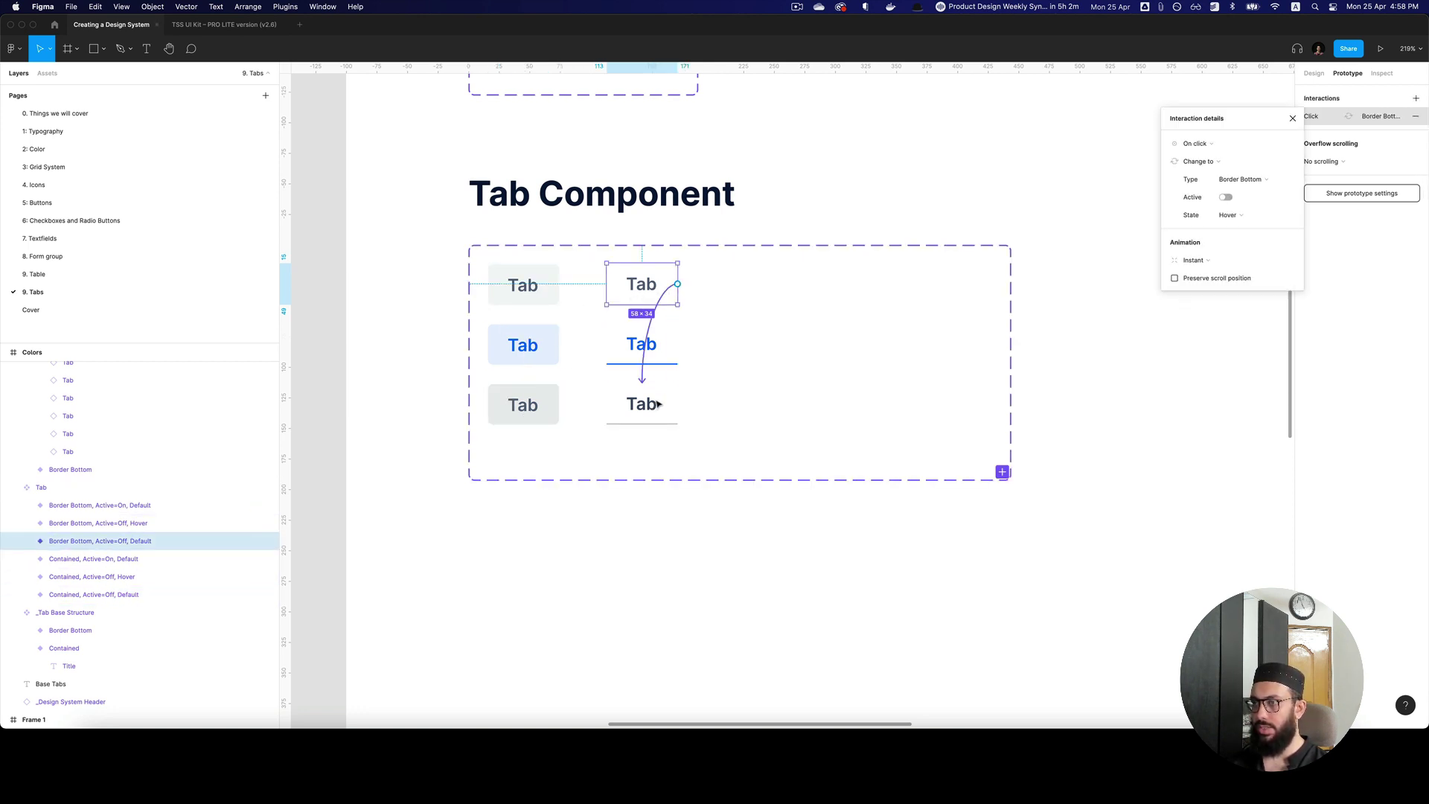
click(1207, 148)
click(1205, 175)
key(Escape)
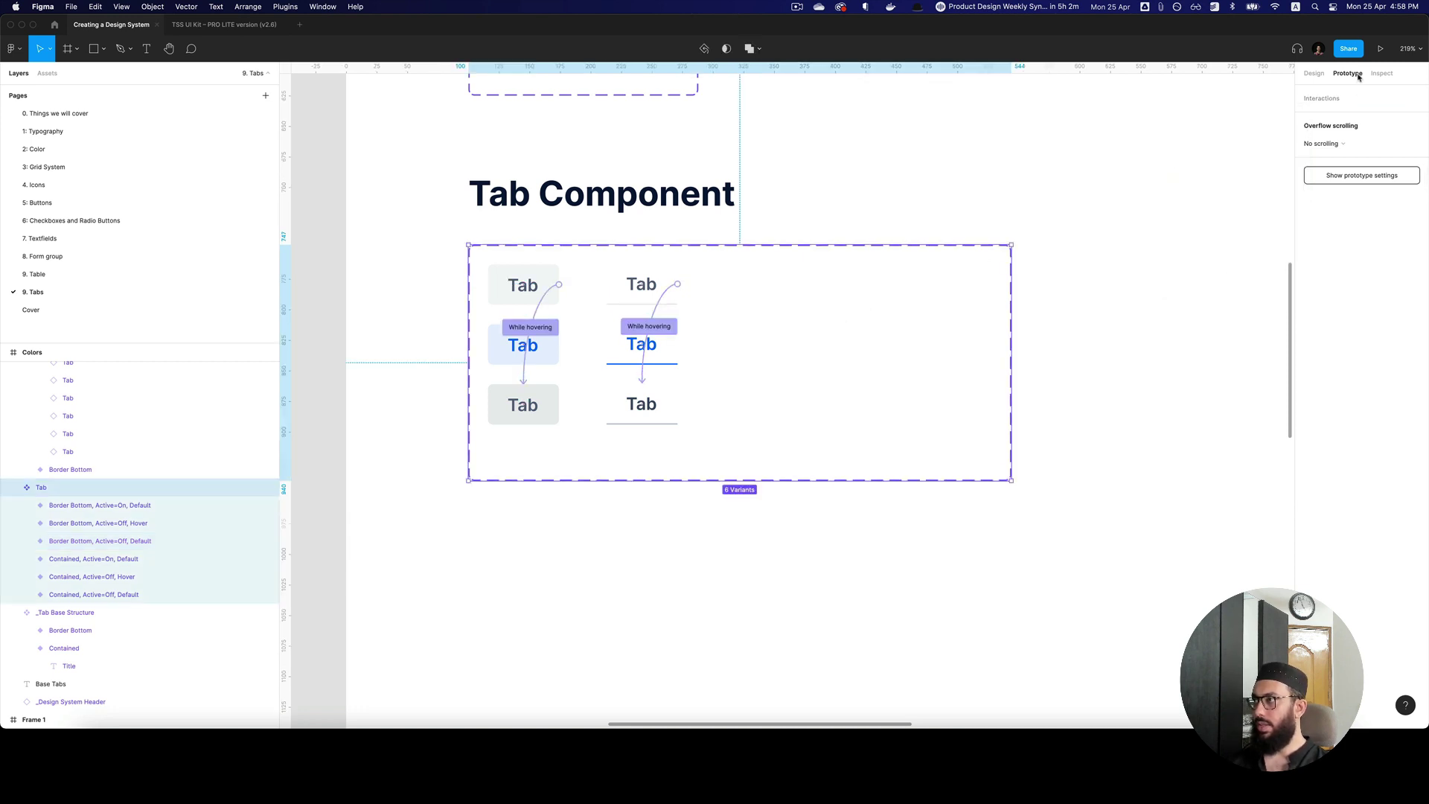
Step: Preview the page as a prototype to examine the hover behaviour of the tabs under Tabs Component, and return to the design file
click(1385, 46)
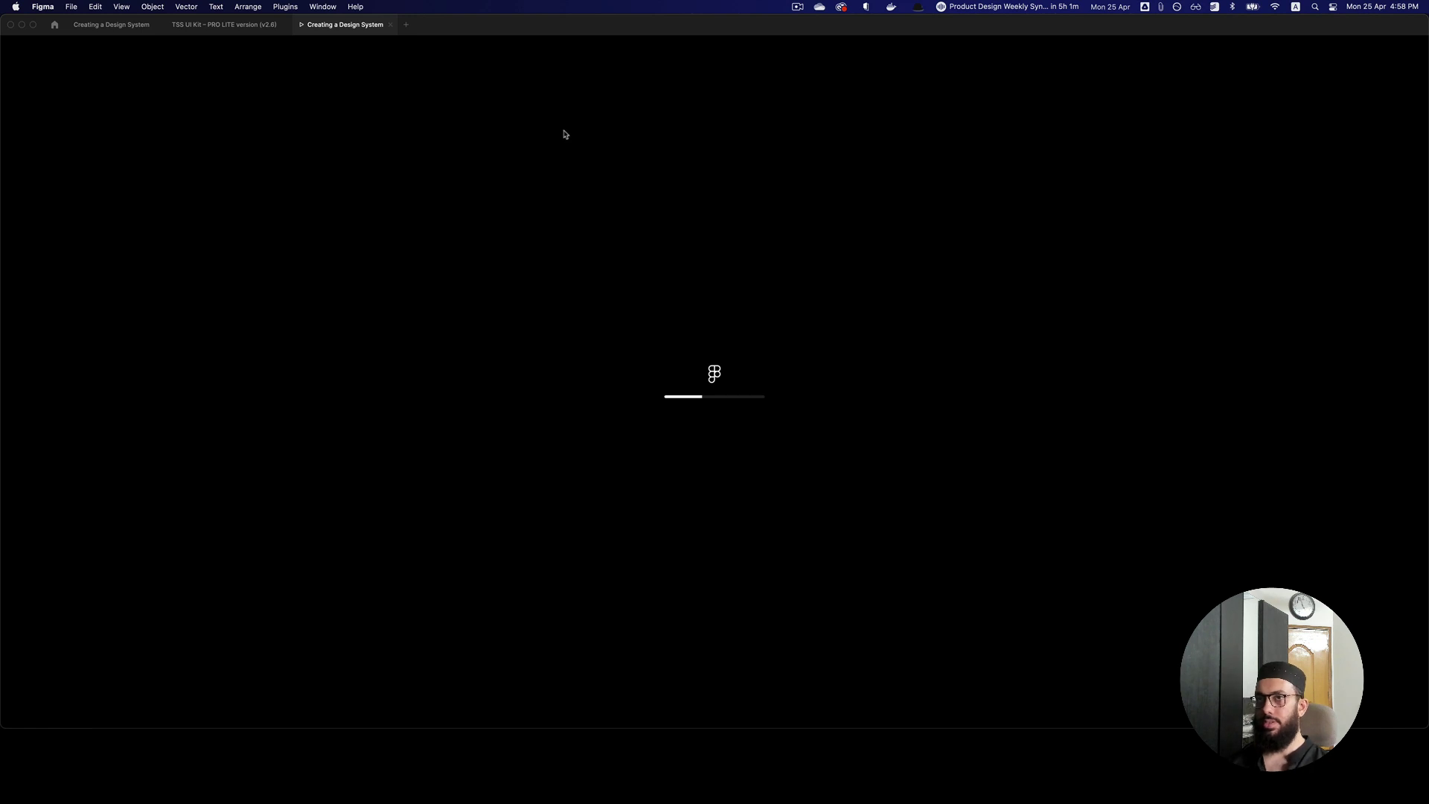
key(super+2)
key(super+4)
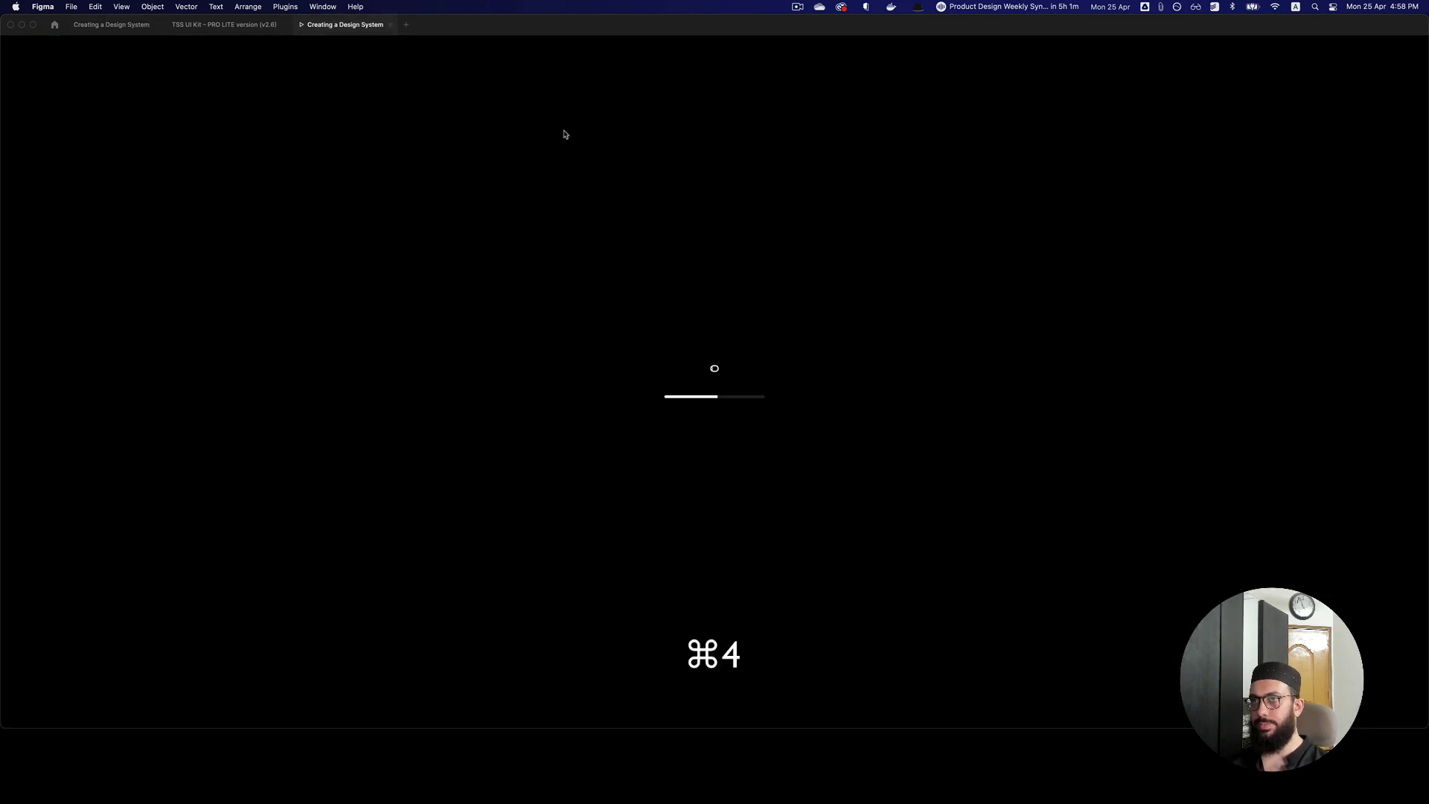
scroll(588, 369, down, 5)
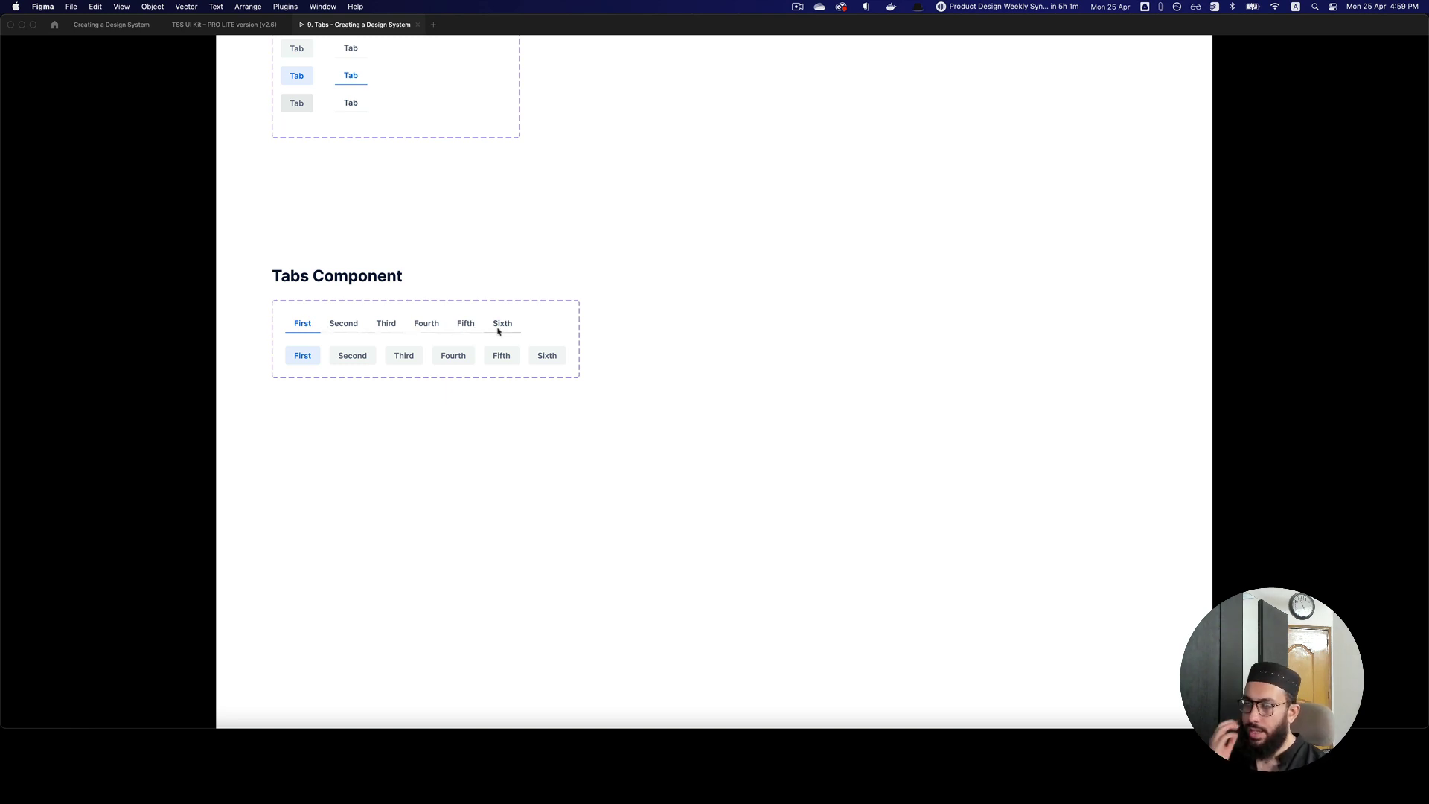
key(super+2)
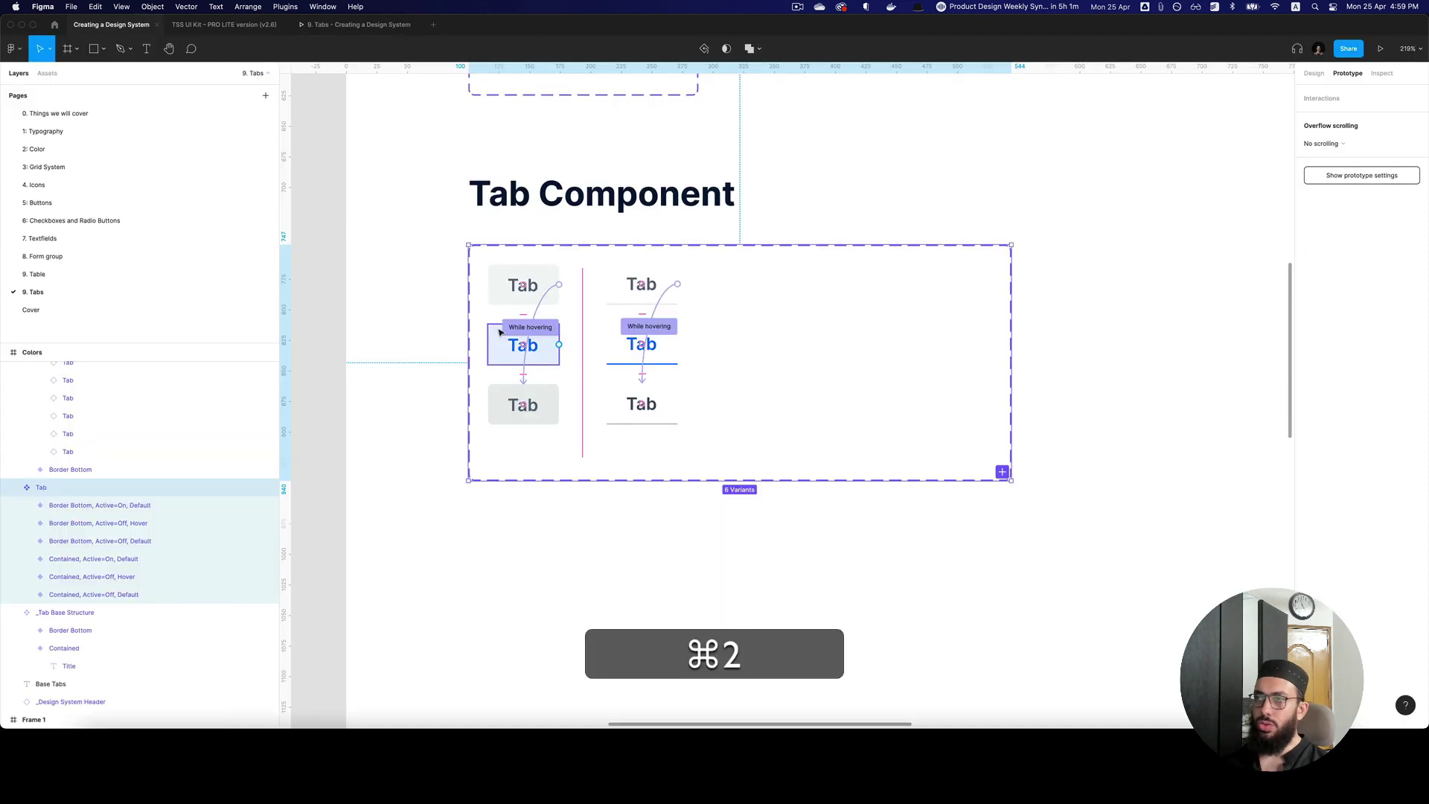
Step: Return to the design properties and increase the height of the Tabs component set to 324
key(alt+shift+z)
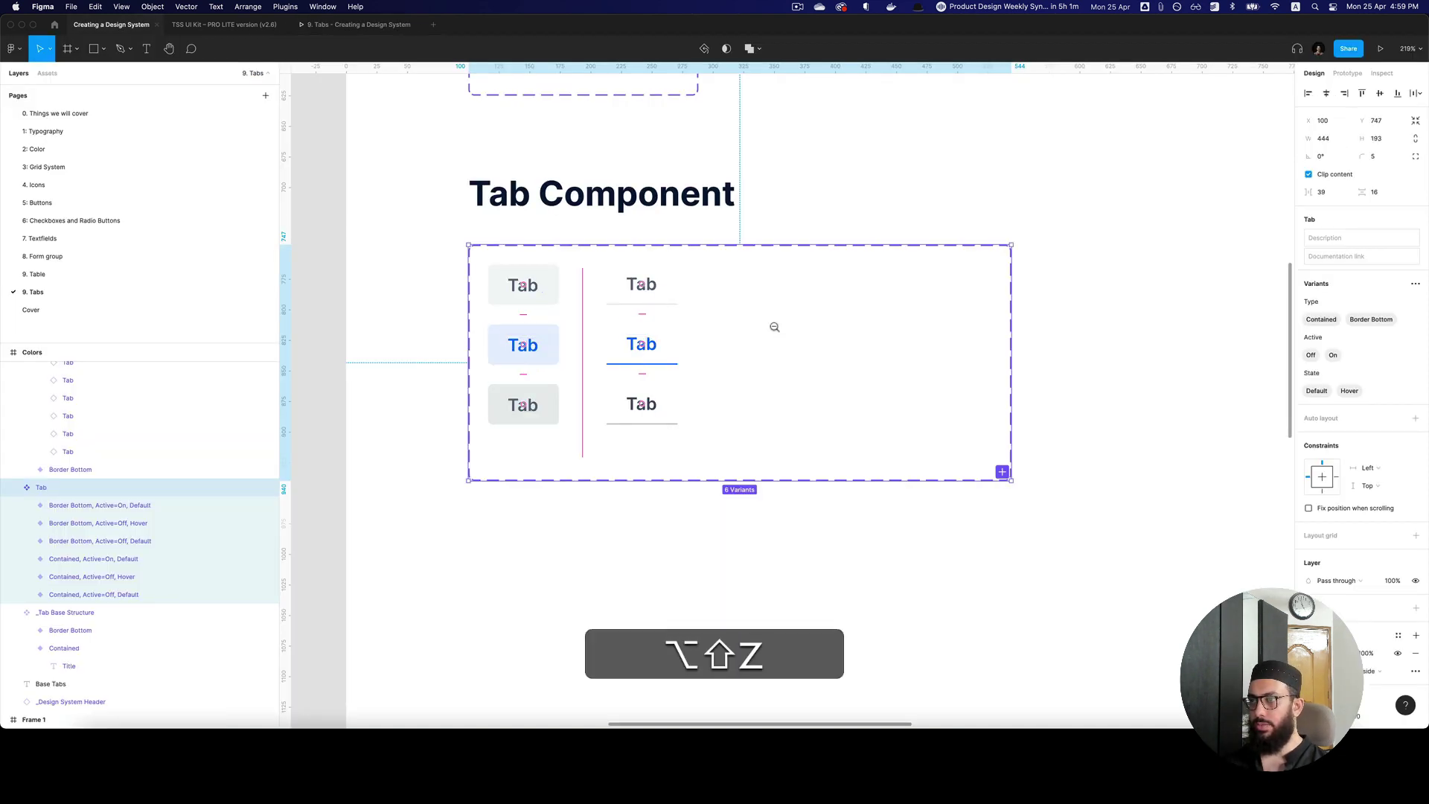
alt+click(778, 332)
scroll(776, 341, down, 3)
key(v)
click(751, 369)
key(space)
drag(819, 389, 810, 322)
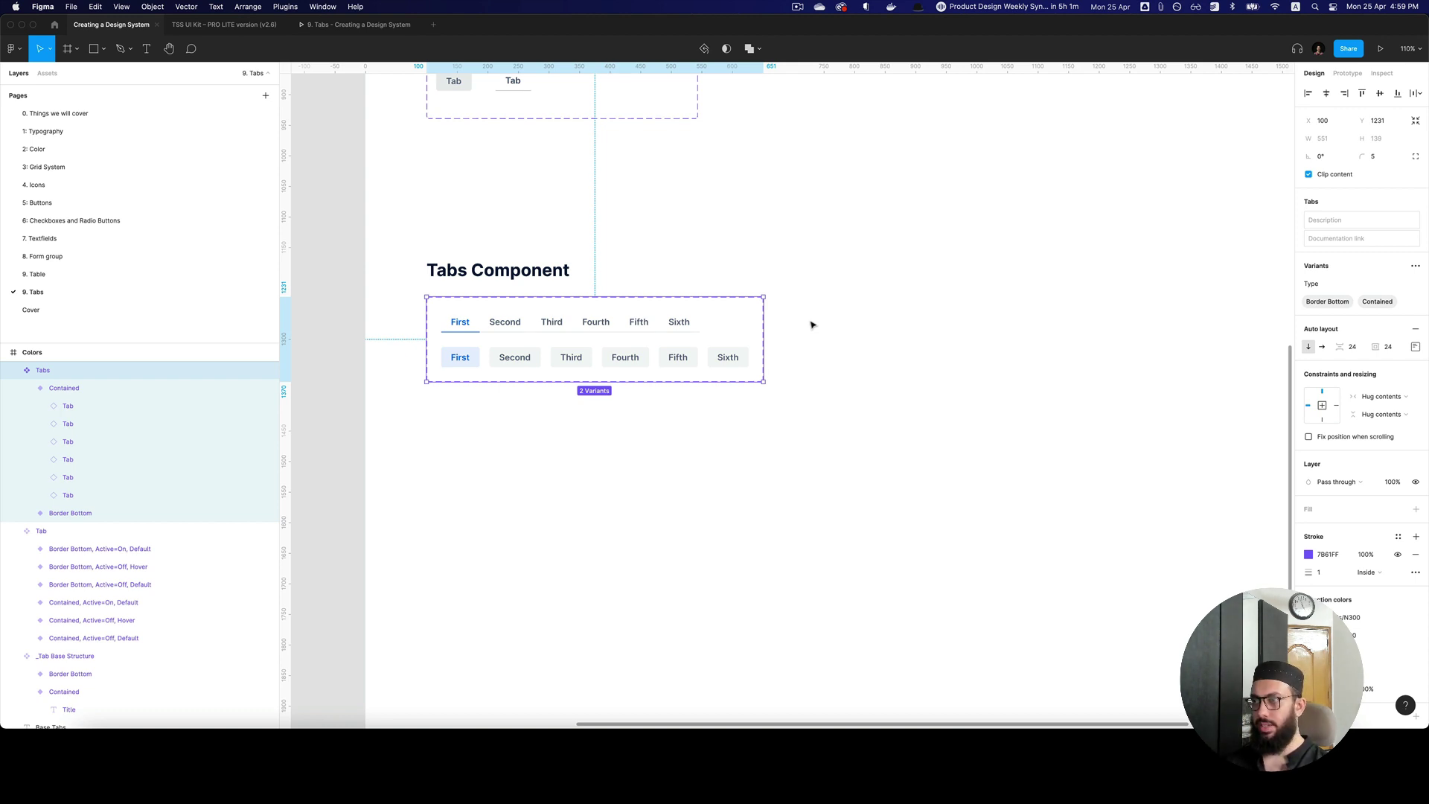
drag(893, 341, 891, 313)
double_click(631, 276)
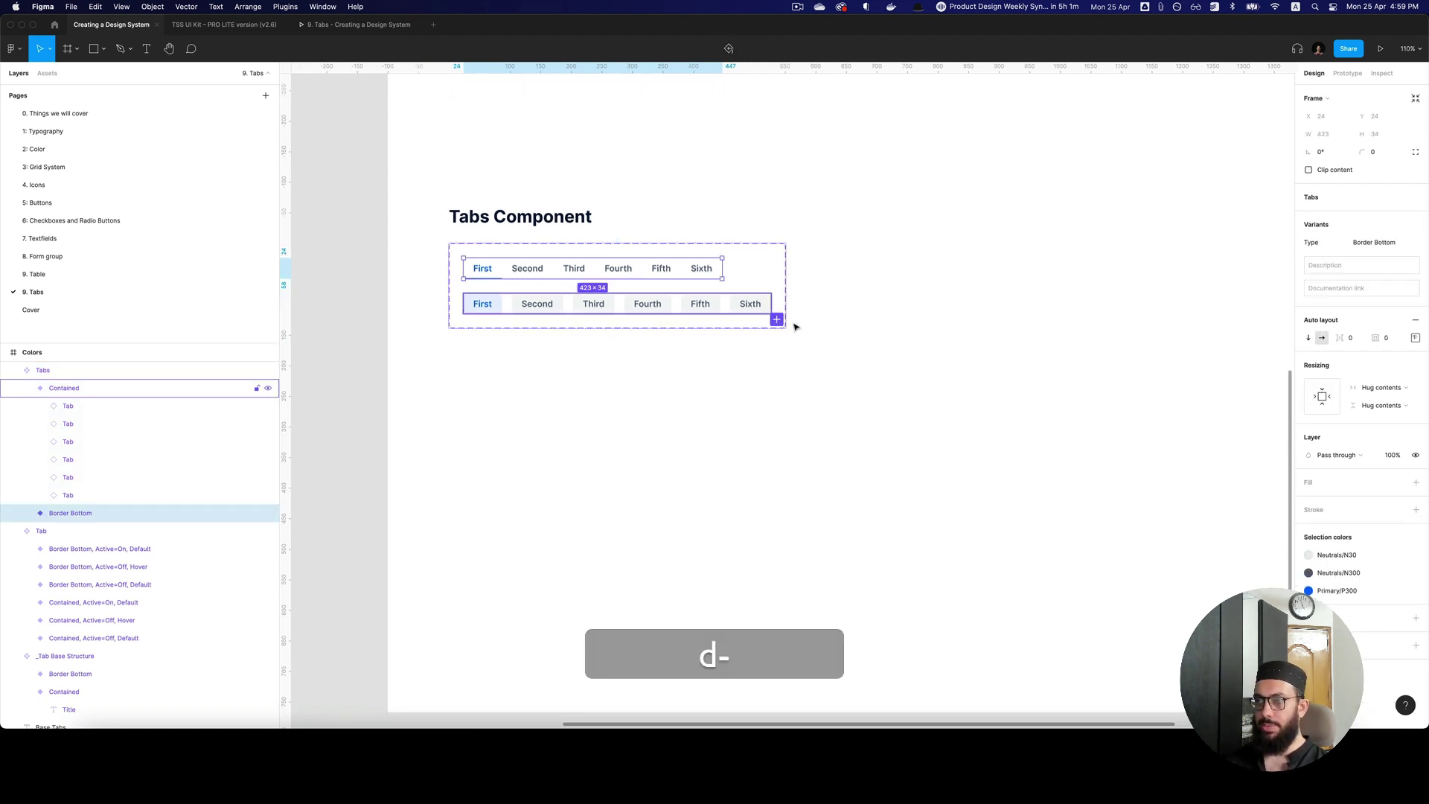
click(752, 324)
drag(750, 327, 742, 440)
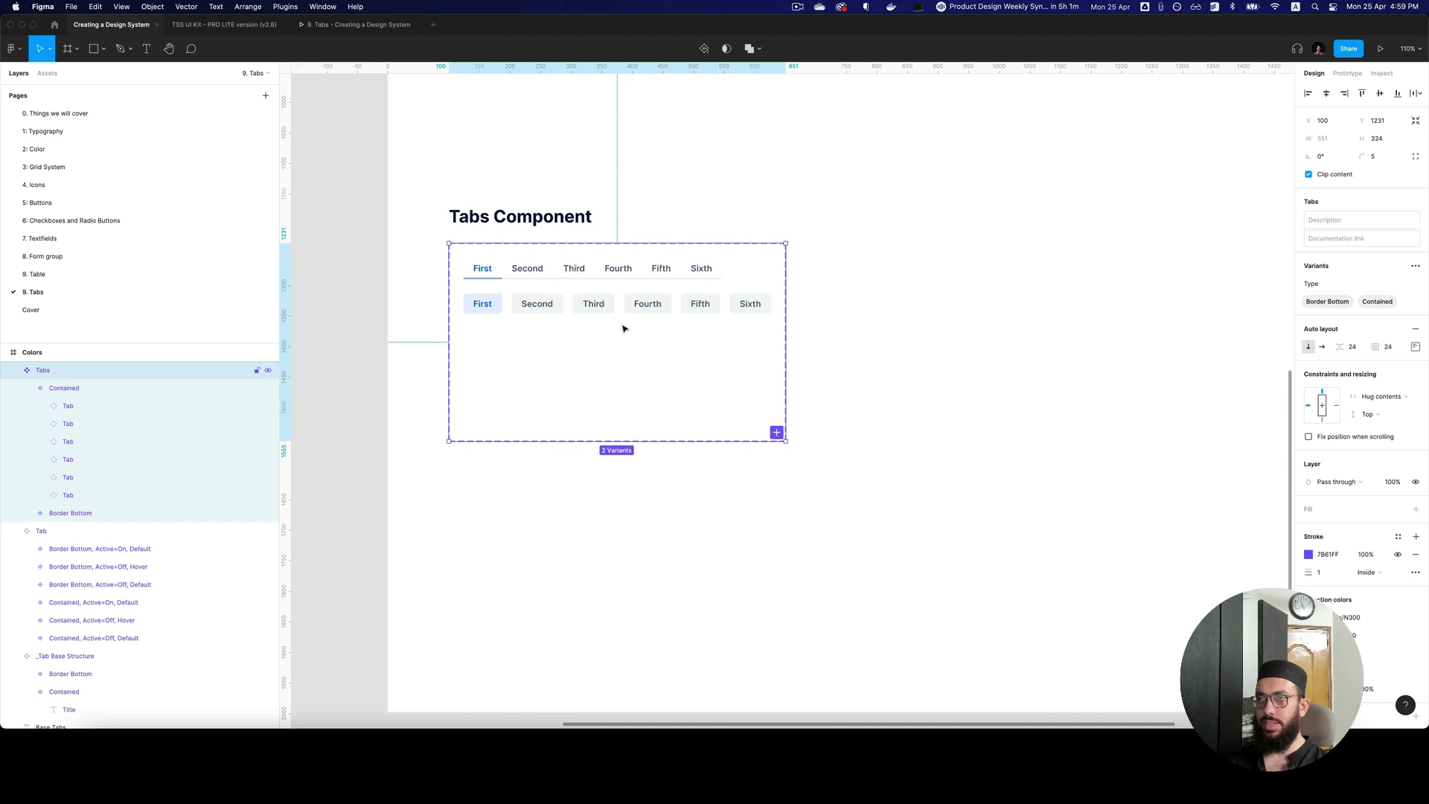
Step: Duplicate the Border Bottom variant below the Contained one in the Tabs set and name its Type Border Bottom Expanded
double_click(598, 277)
key(z)
click(596, 273)
drag(597, 274, 586, 425)
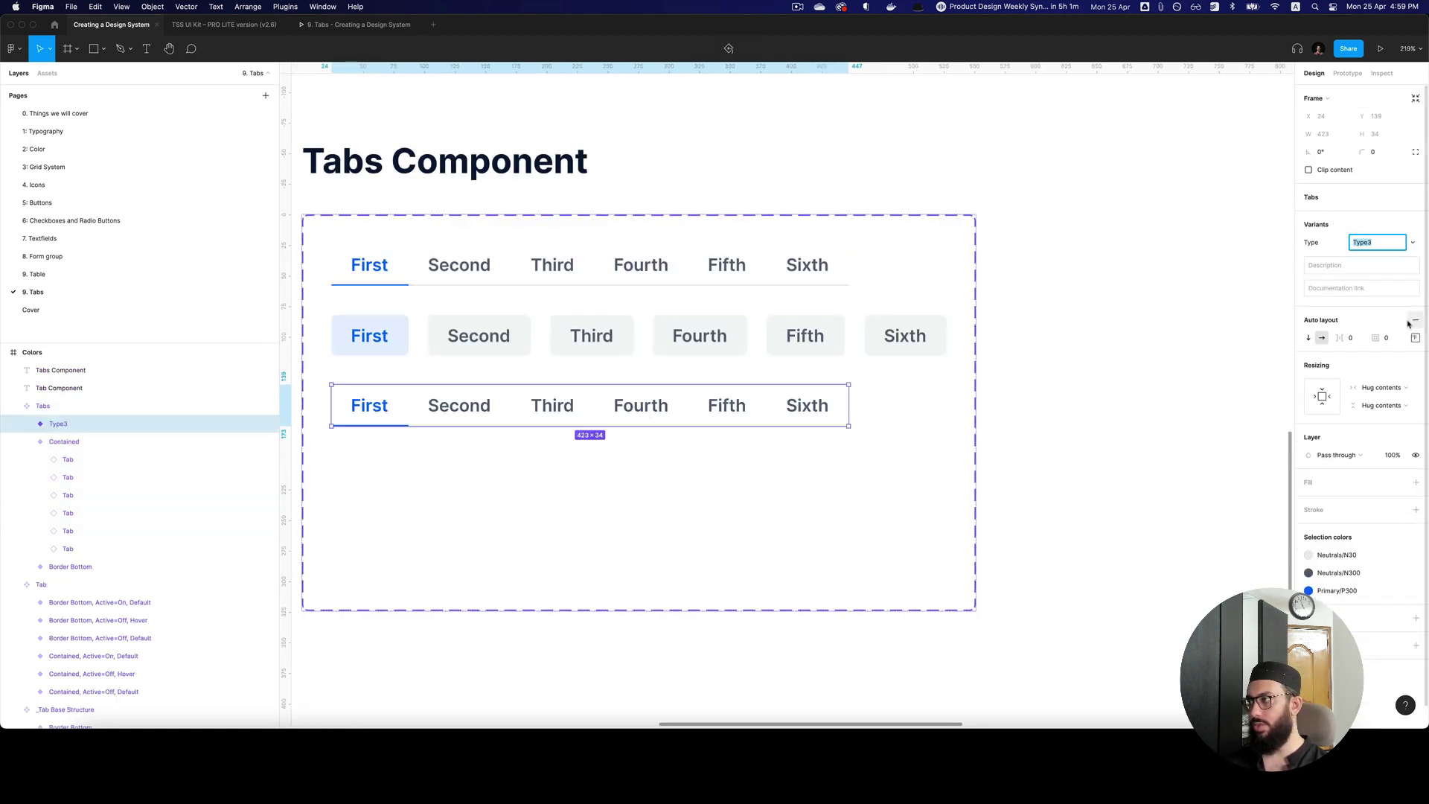
text(Border Bottom)
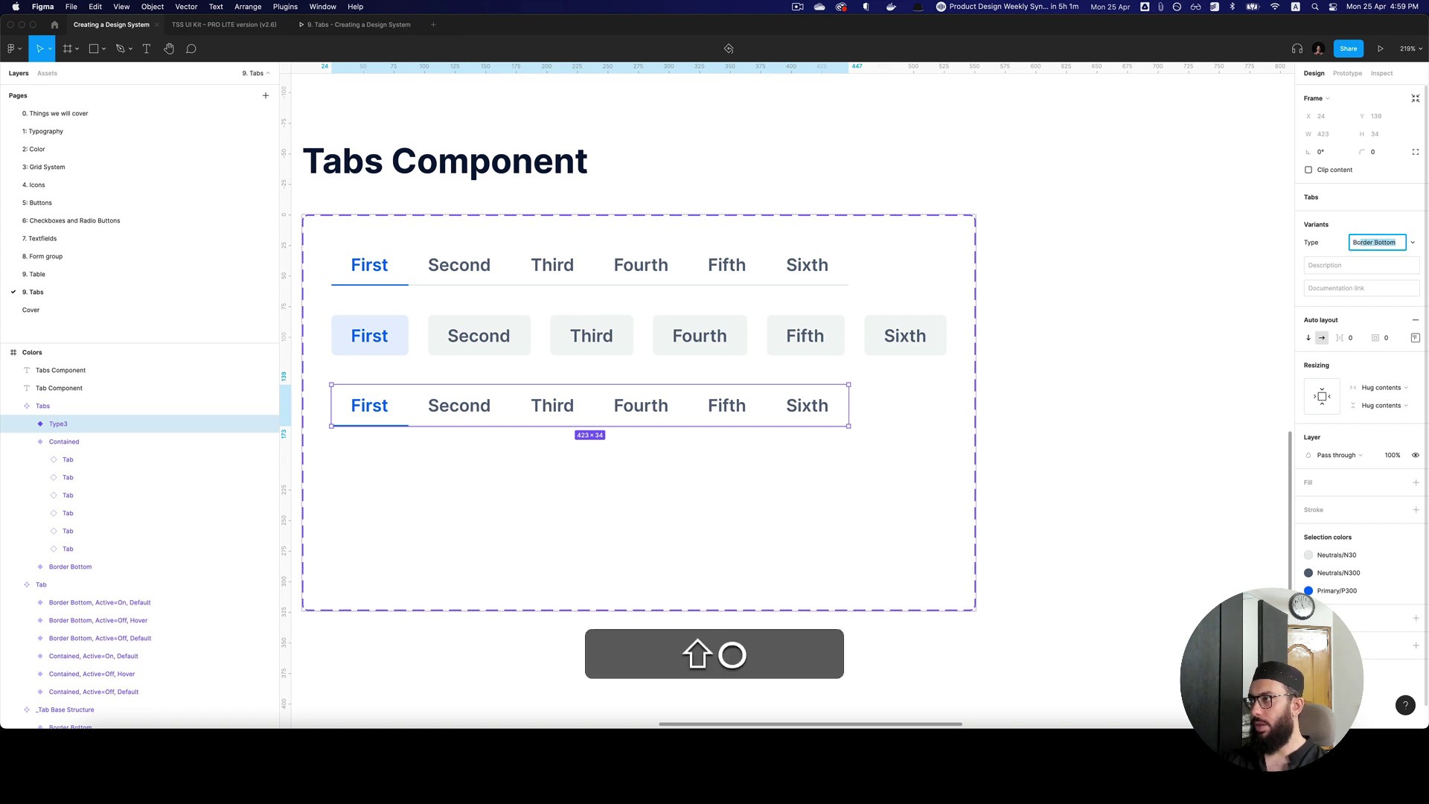
text( Expanded)
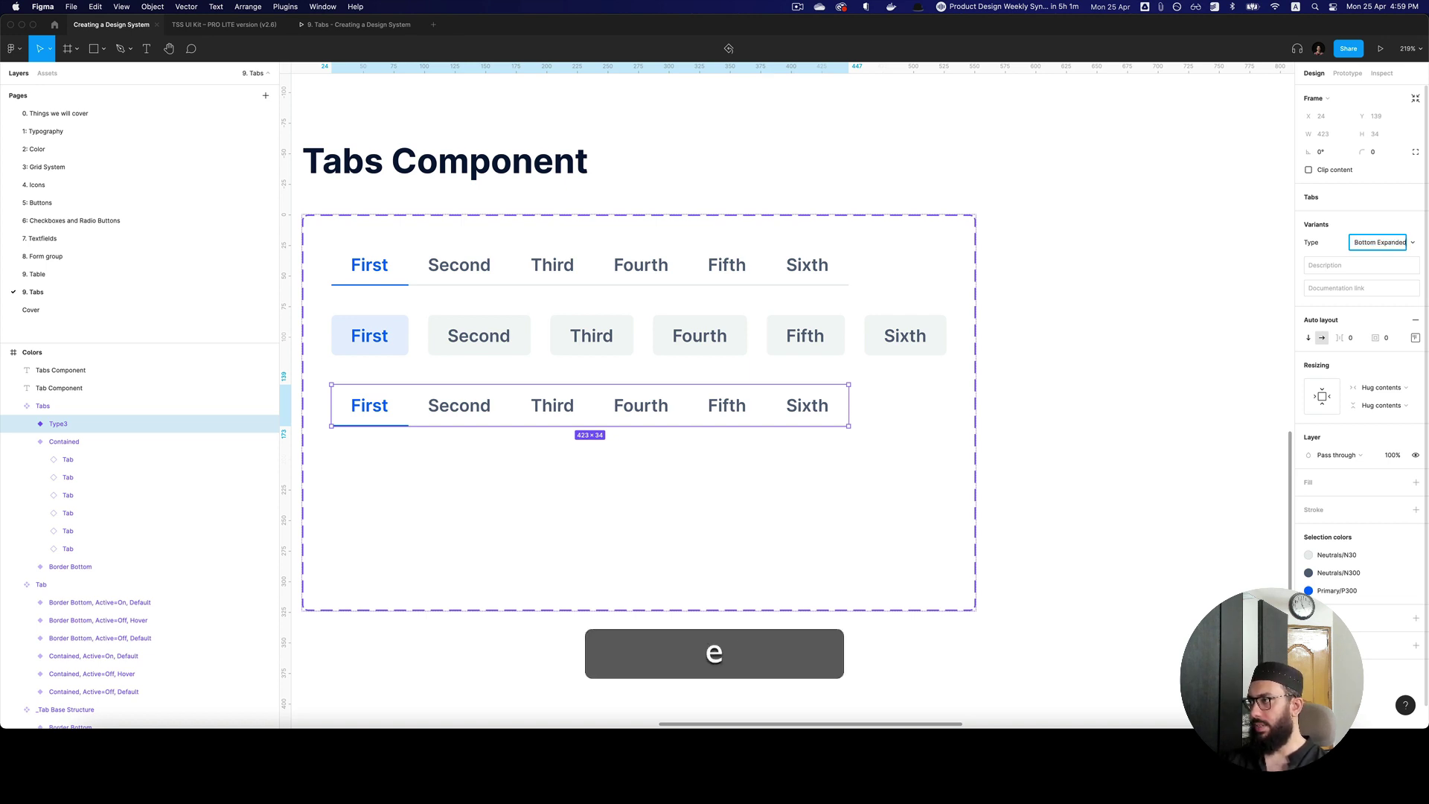
key(Return)
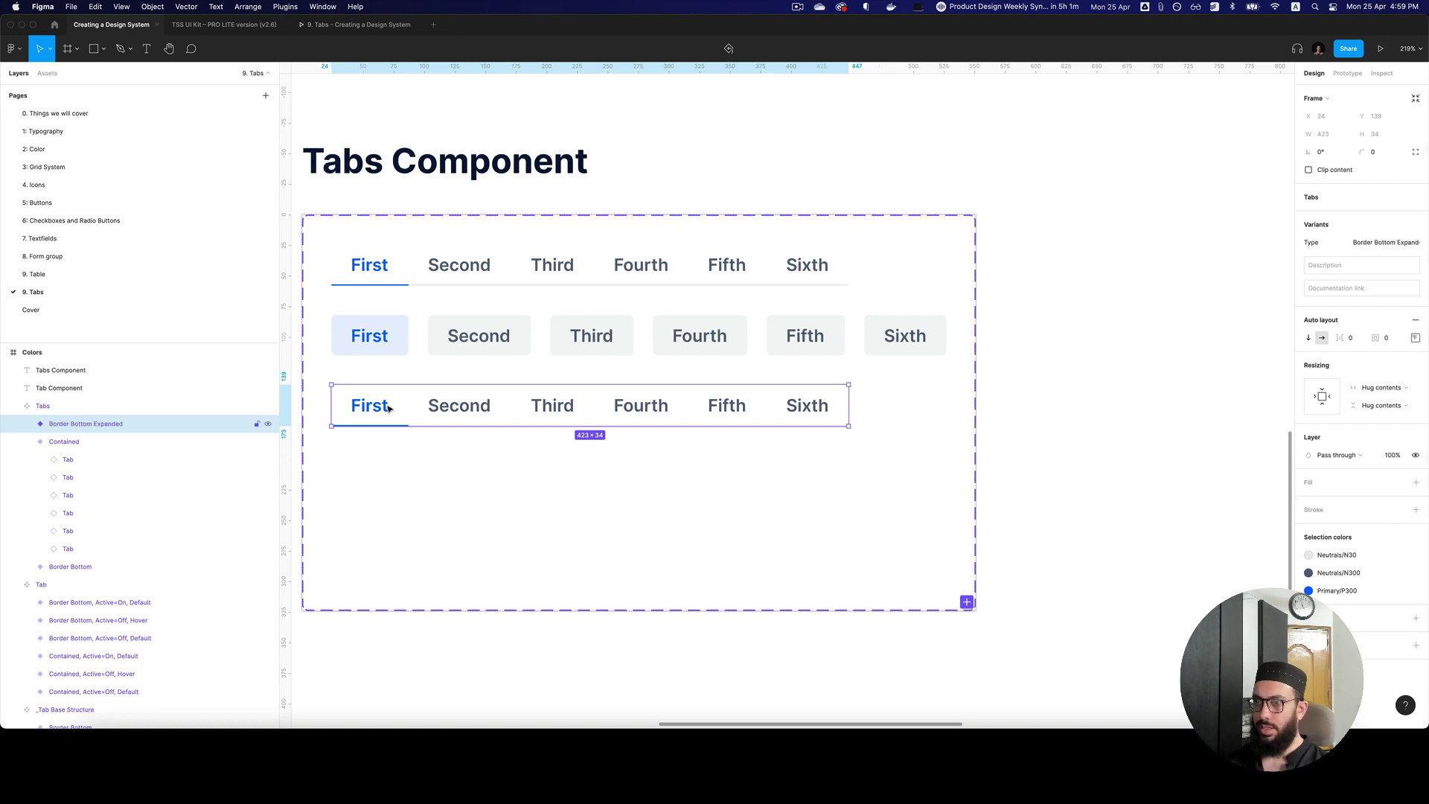
Step: Set the horizontal resizing of all six tabs in the Border Bottom Expanded variant to Fill container
double_click(577, 413)
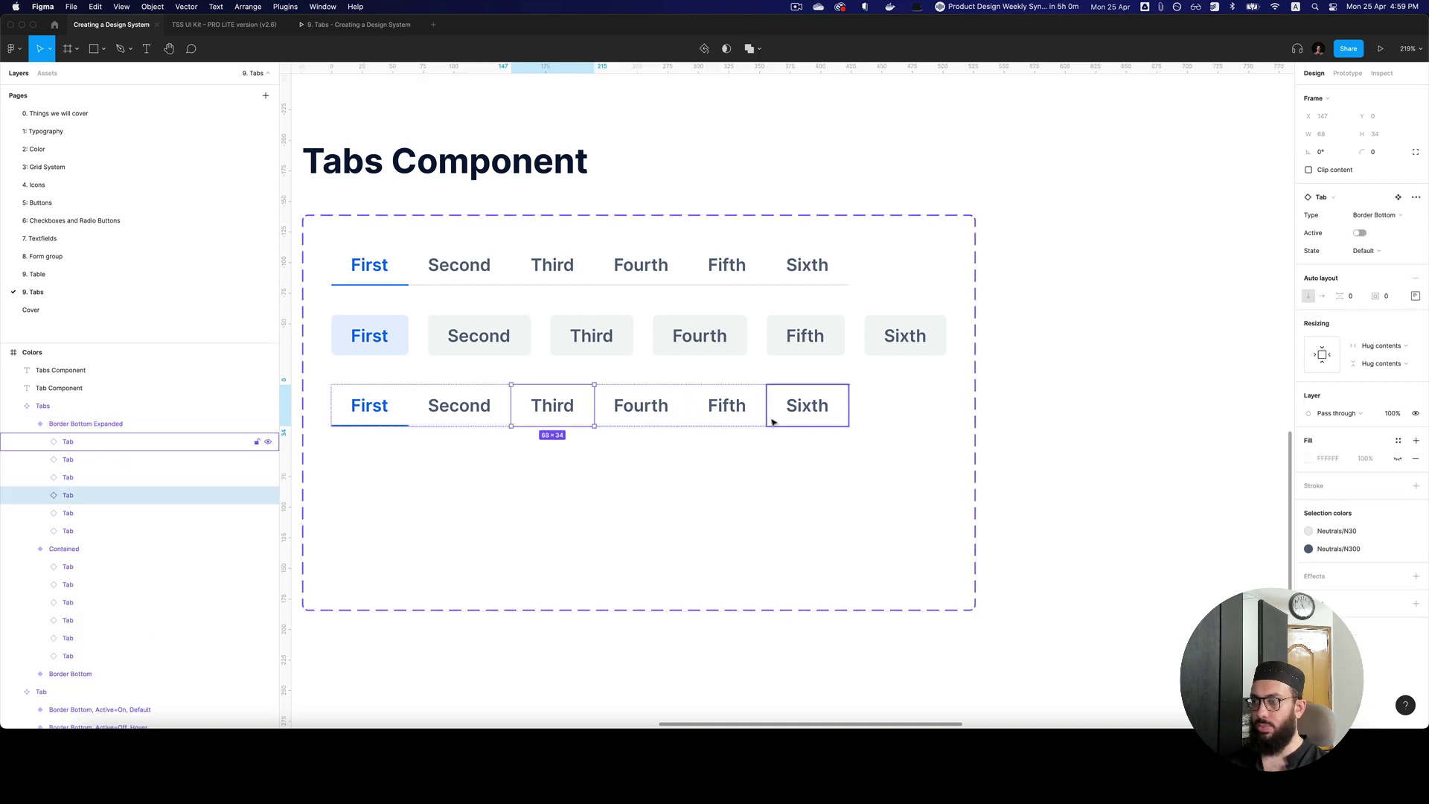
key(shift+Return)
key(Return)
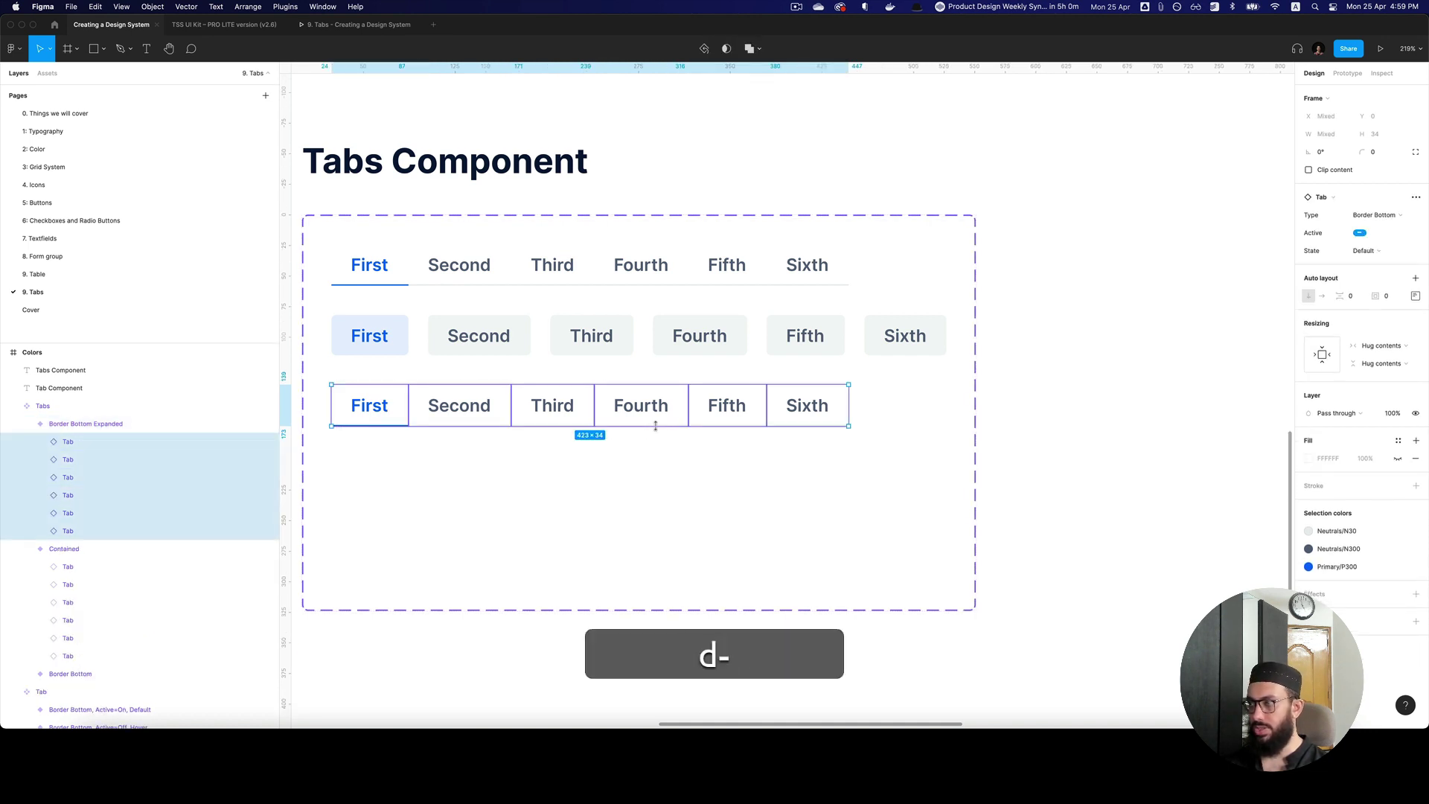
click(1337, 357)
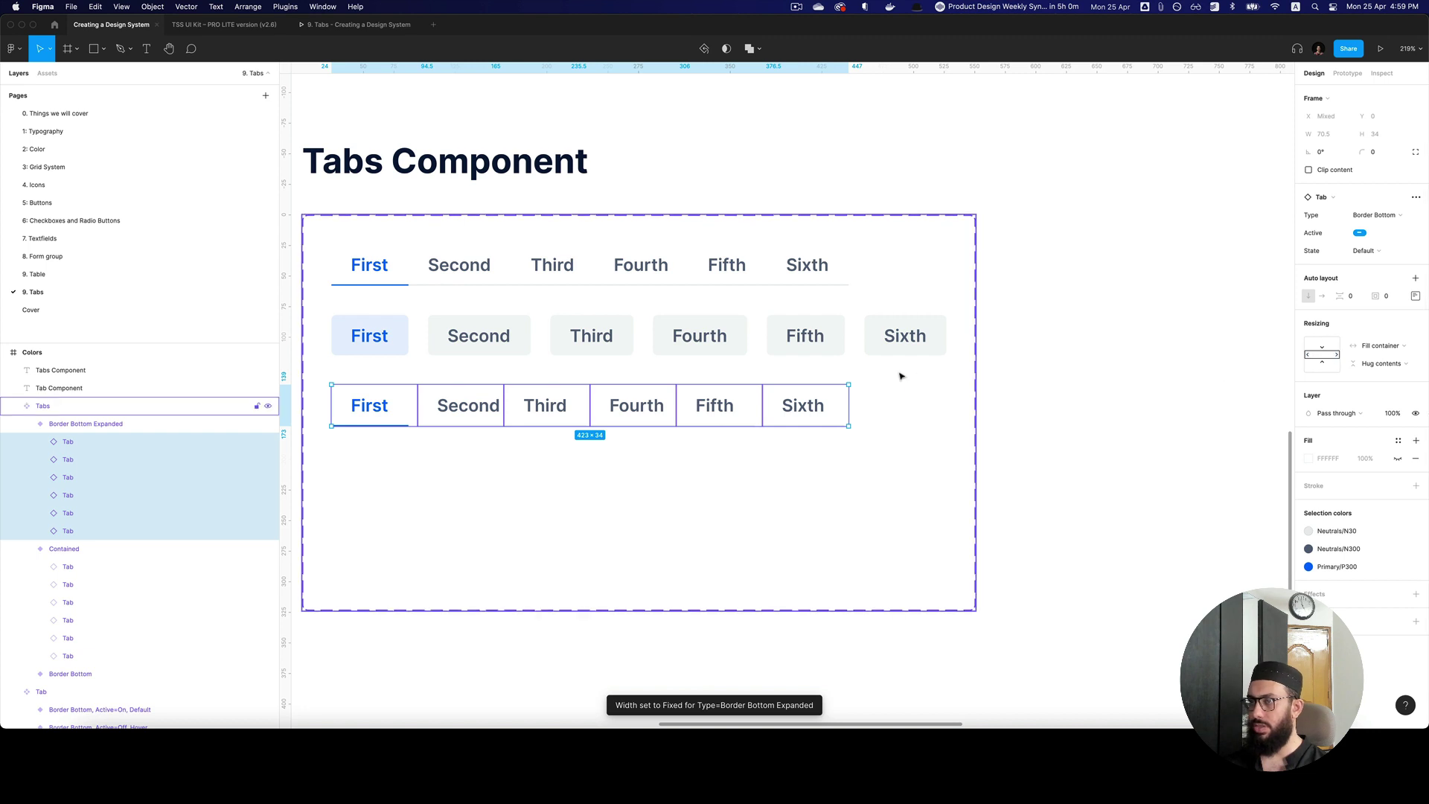
Step: Widen the Border Bottom Expanded variant to 683
key(shift+Return)
drag(900, 378, 1167, 402)
click(1253, 395)
Step: Examine the Second tab of the expanded variant and the resizing of its nested _Tab Base Structure
key(z)
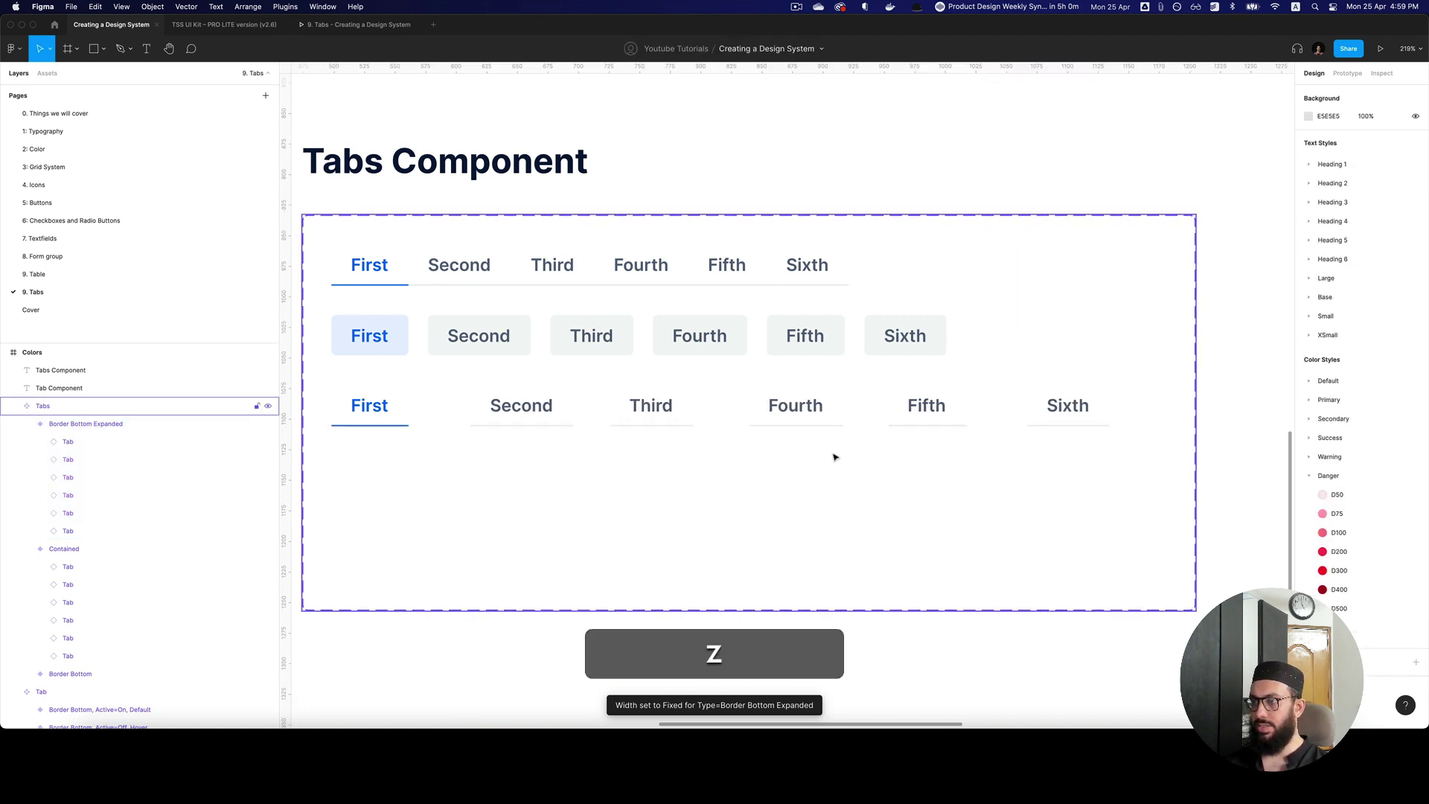
click(515, 420)
click(515, 420)
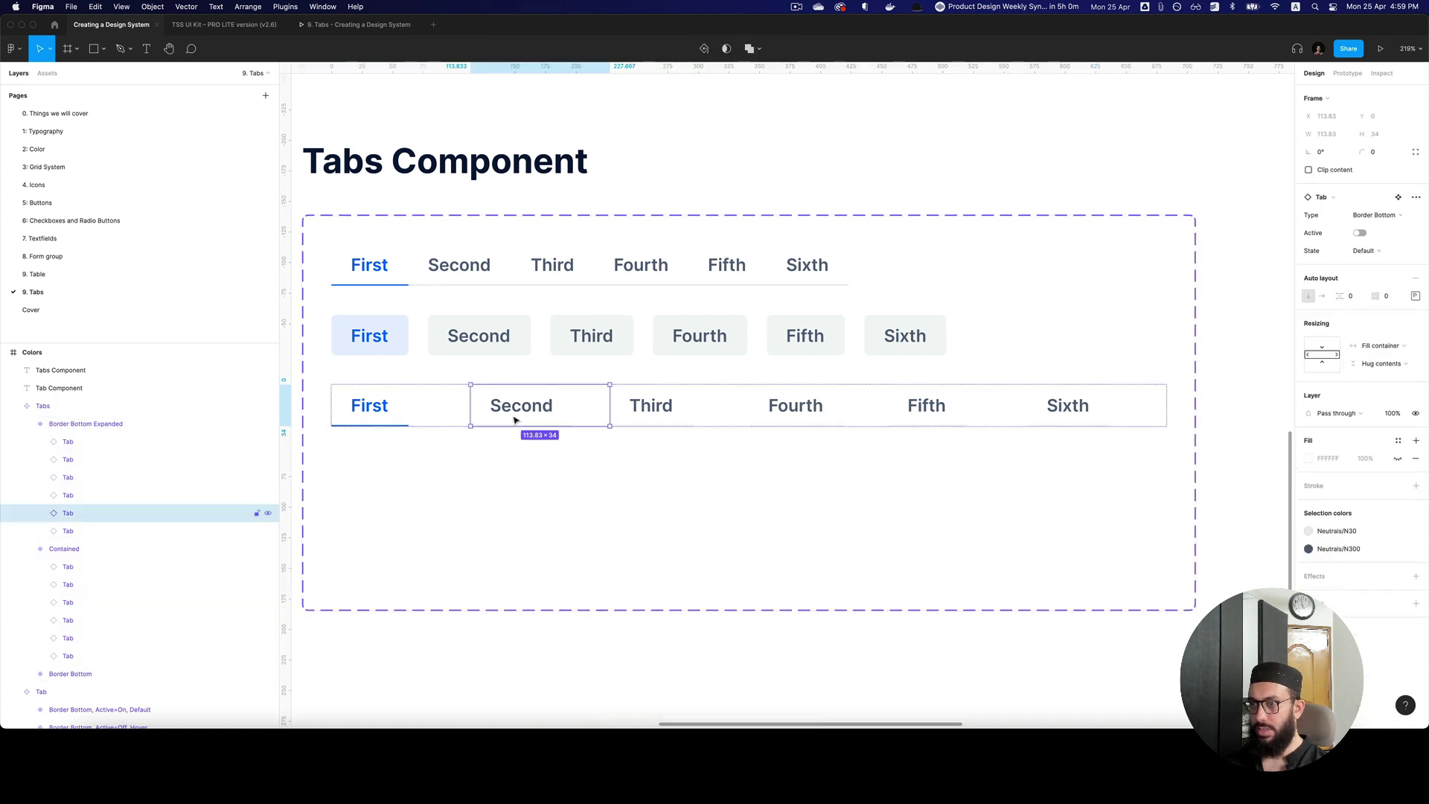
key(z)
click(506, 415)
click(508, 414)
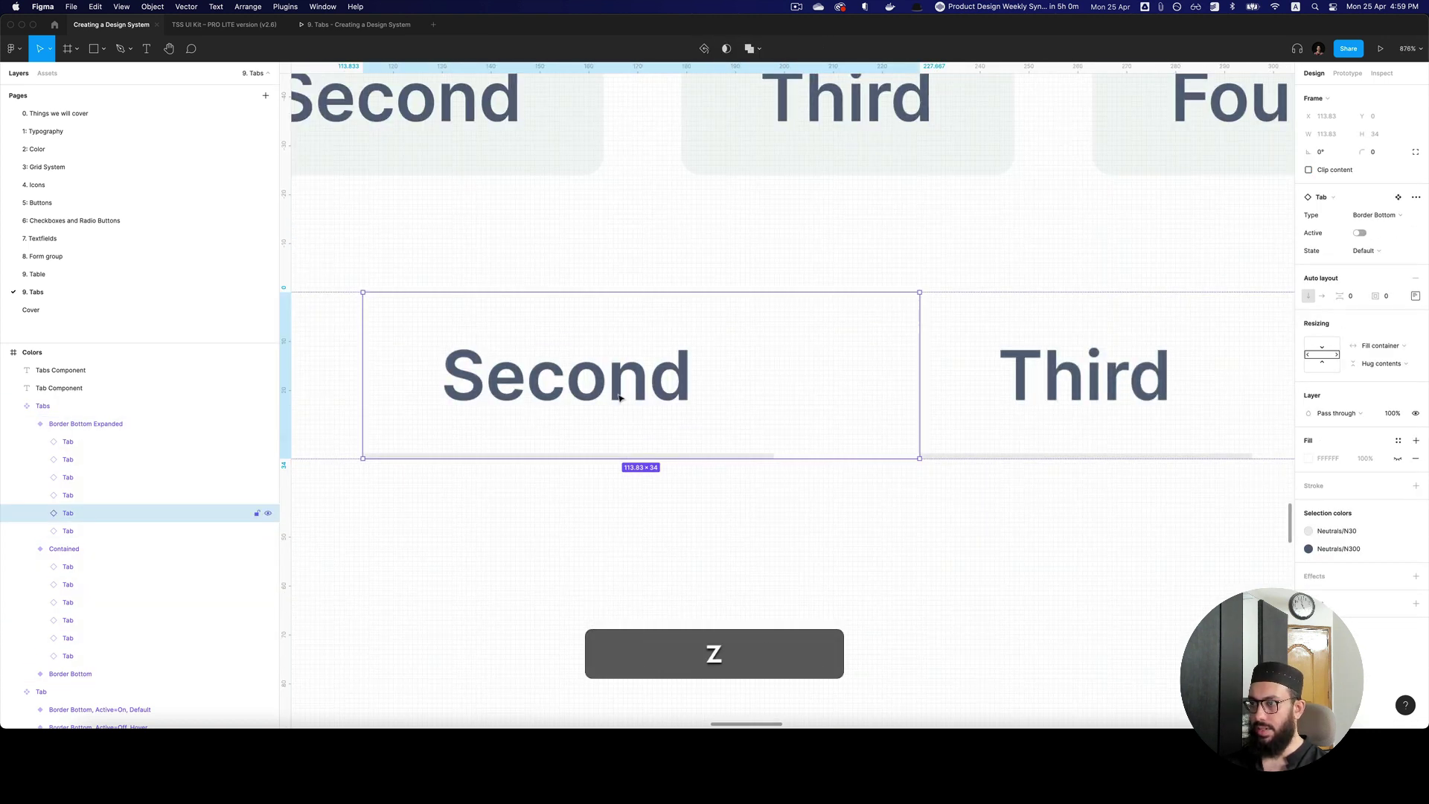
double_click(618, 395)
key(z)
alt+click(618, 395)
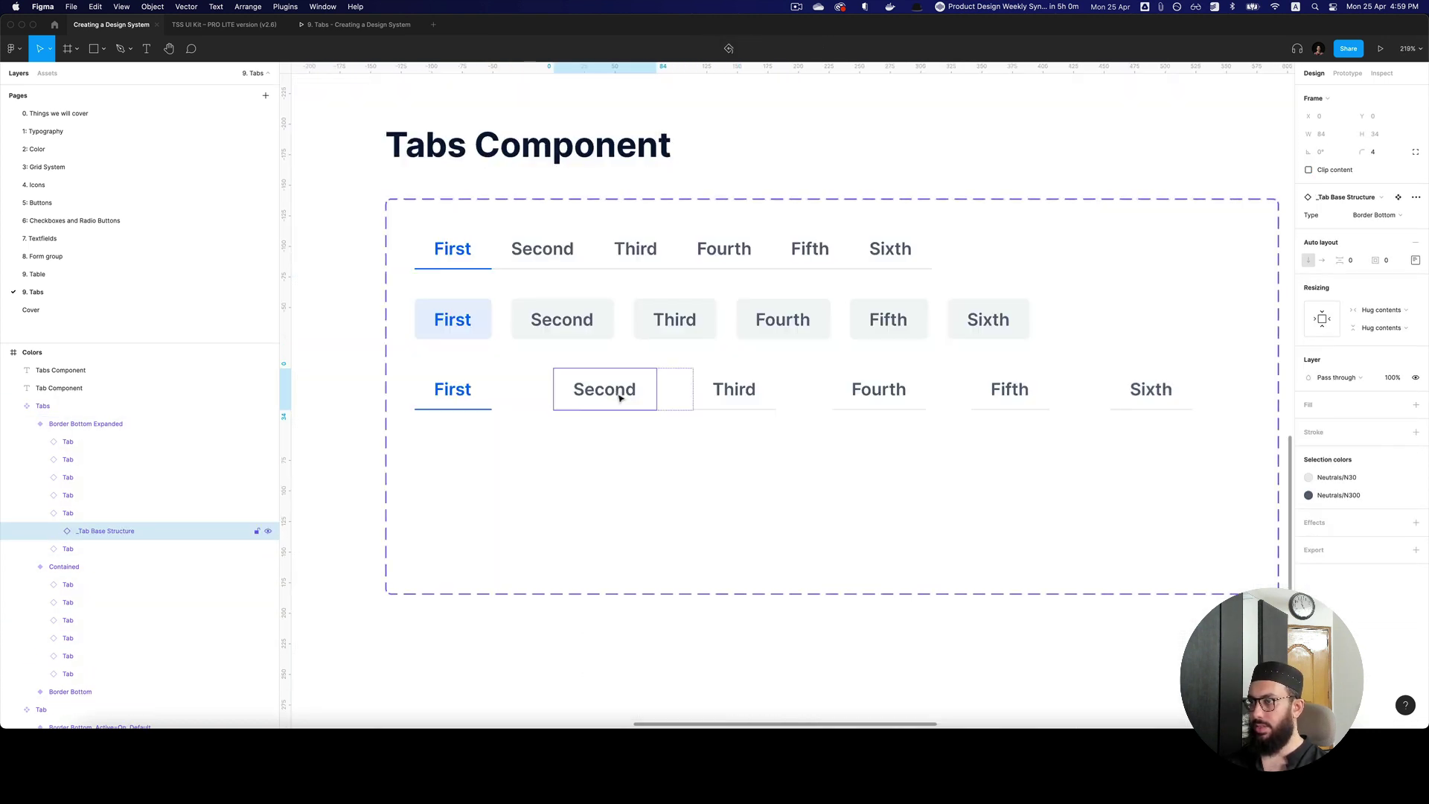
scroll(619, 399, up, 5)
scroll(620, 398, down, 5)
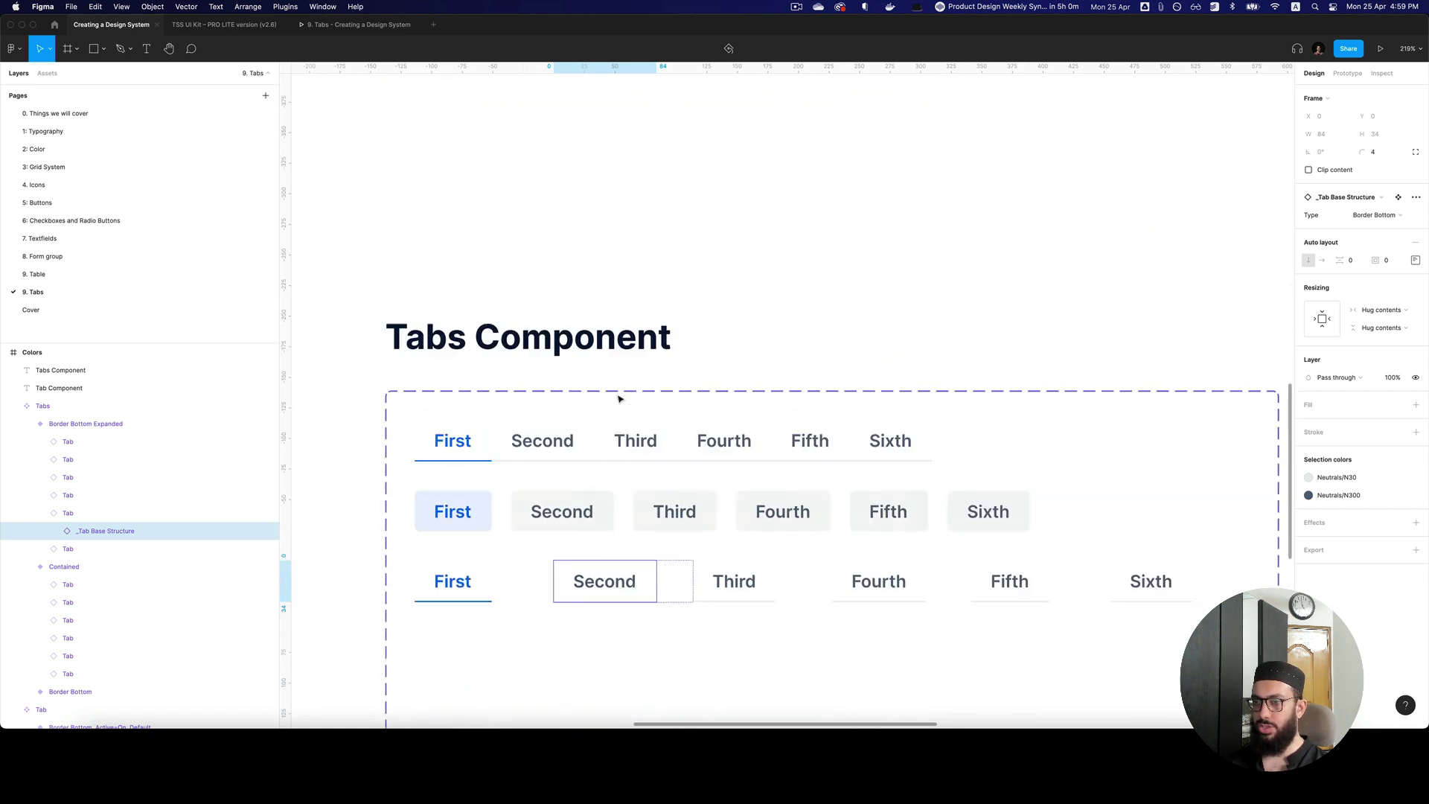
Step: Make the nested _Tab Base Structure of all six expanded tabs fill its container's width
key(shift+Return)
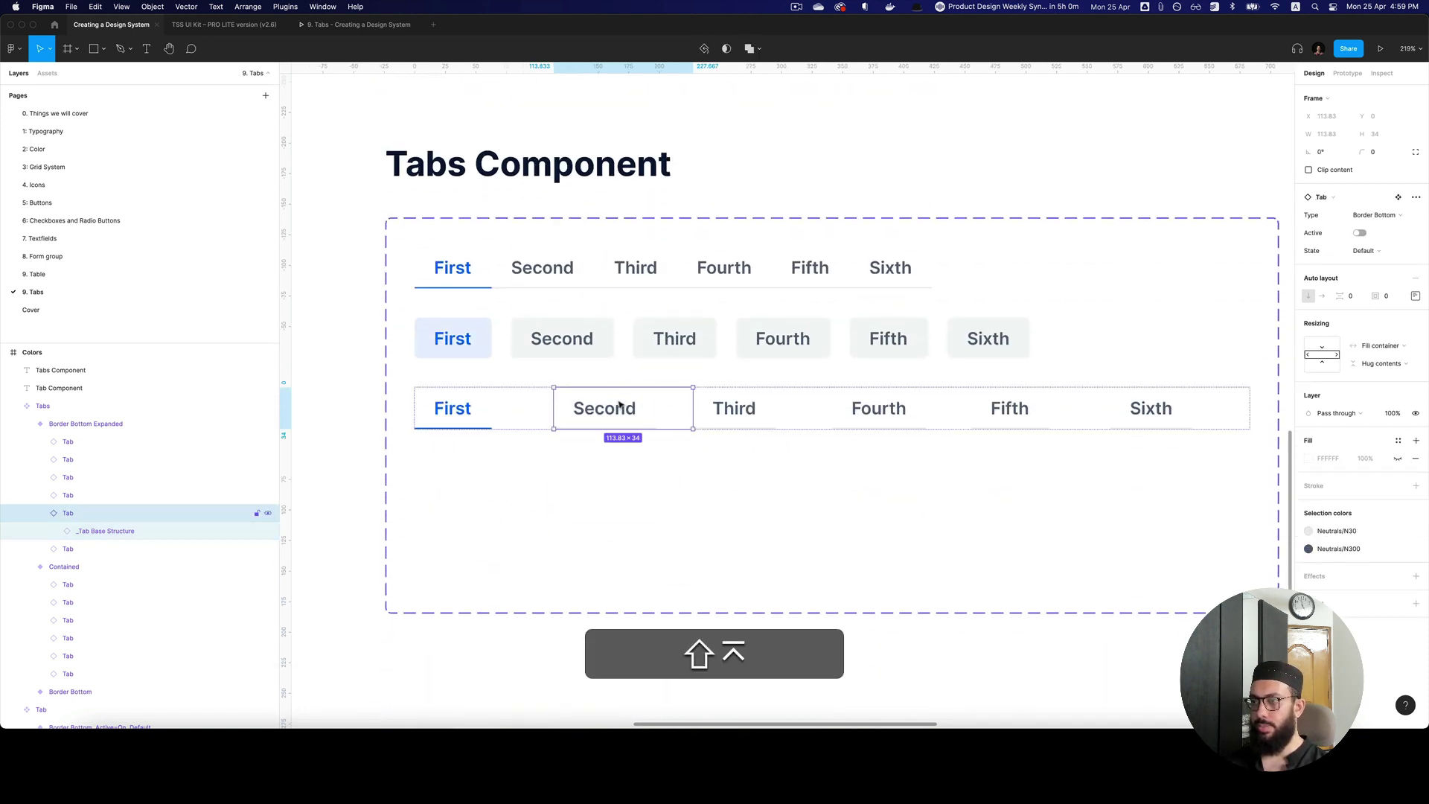
key(shift+Return)
key(Return)
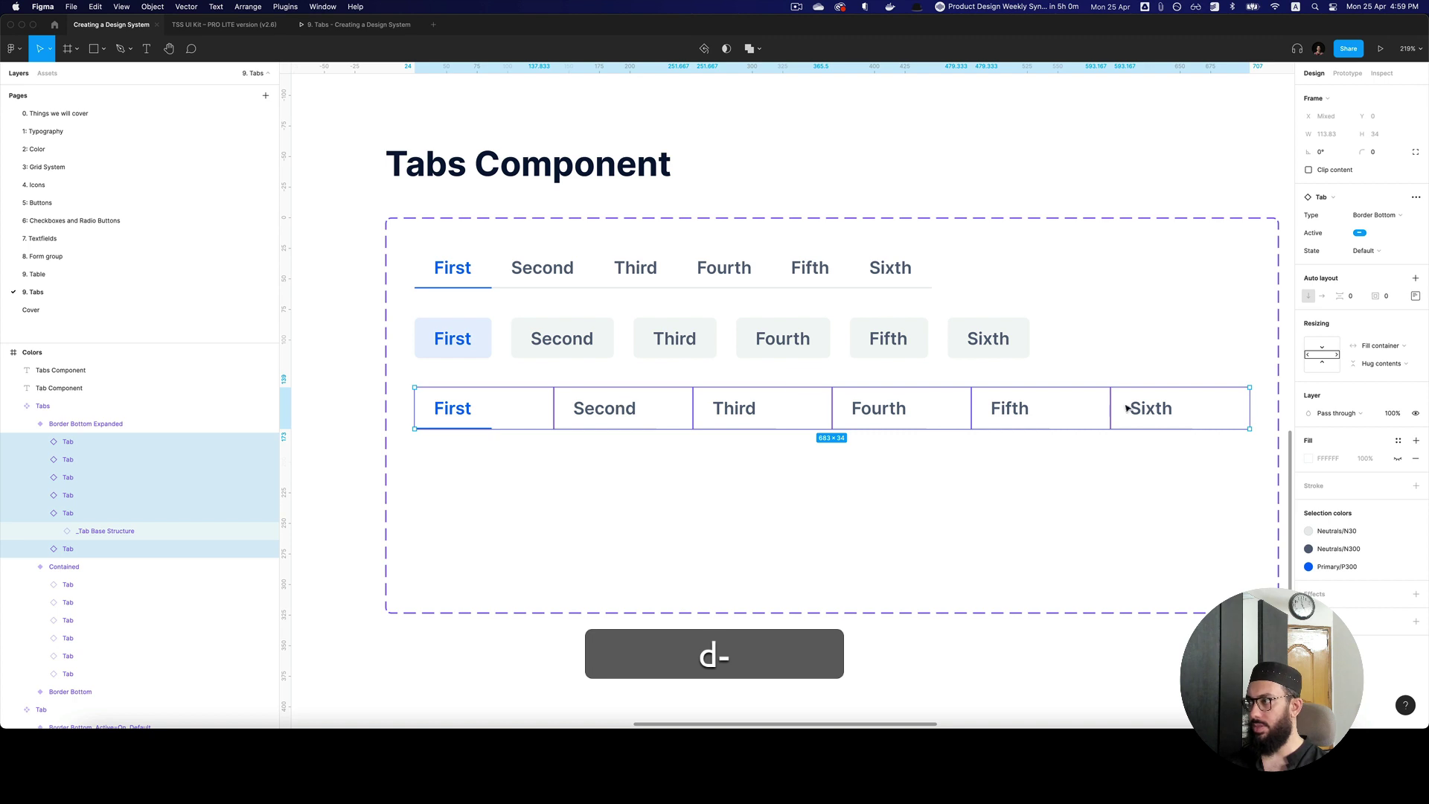
key(Return)
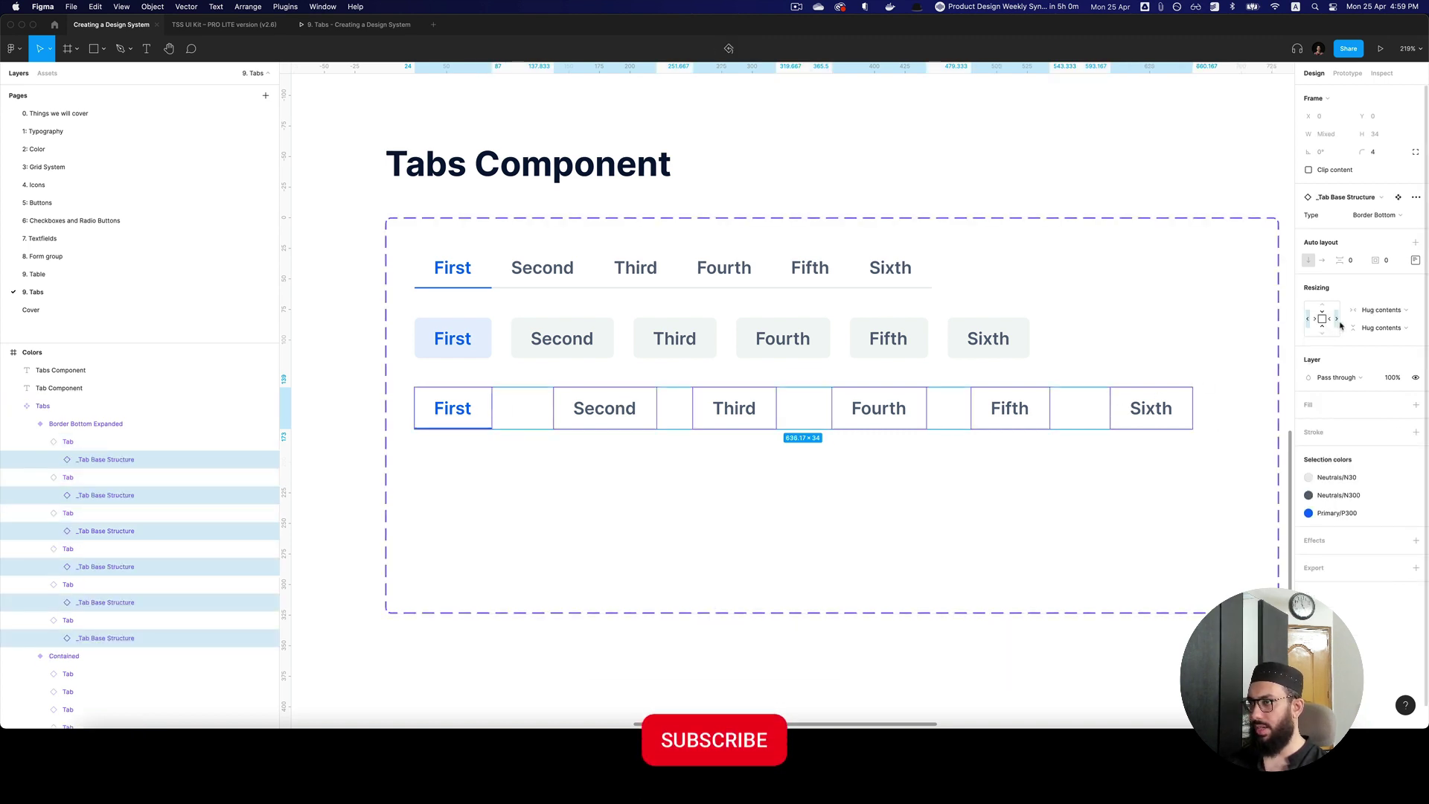
click(827, 511)
Step: Inspect the auto layout settings of all six variants in the Tab component set
scroll(806, 499, up, 5)
scroll(806, 499, up, 8)
click(559, 386)
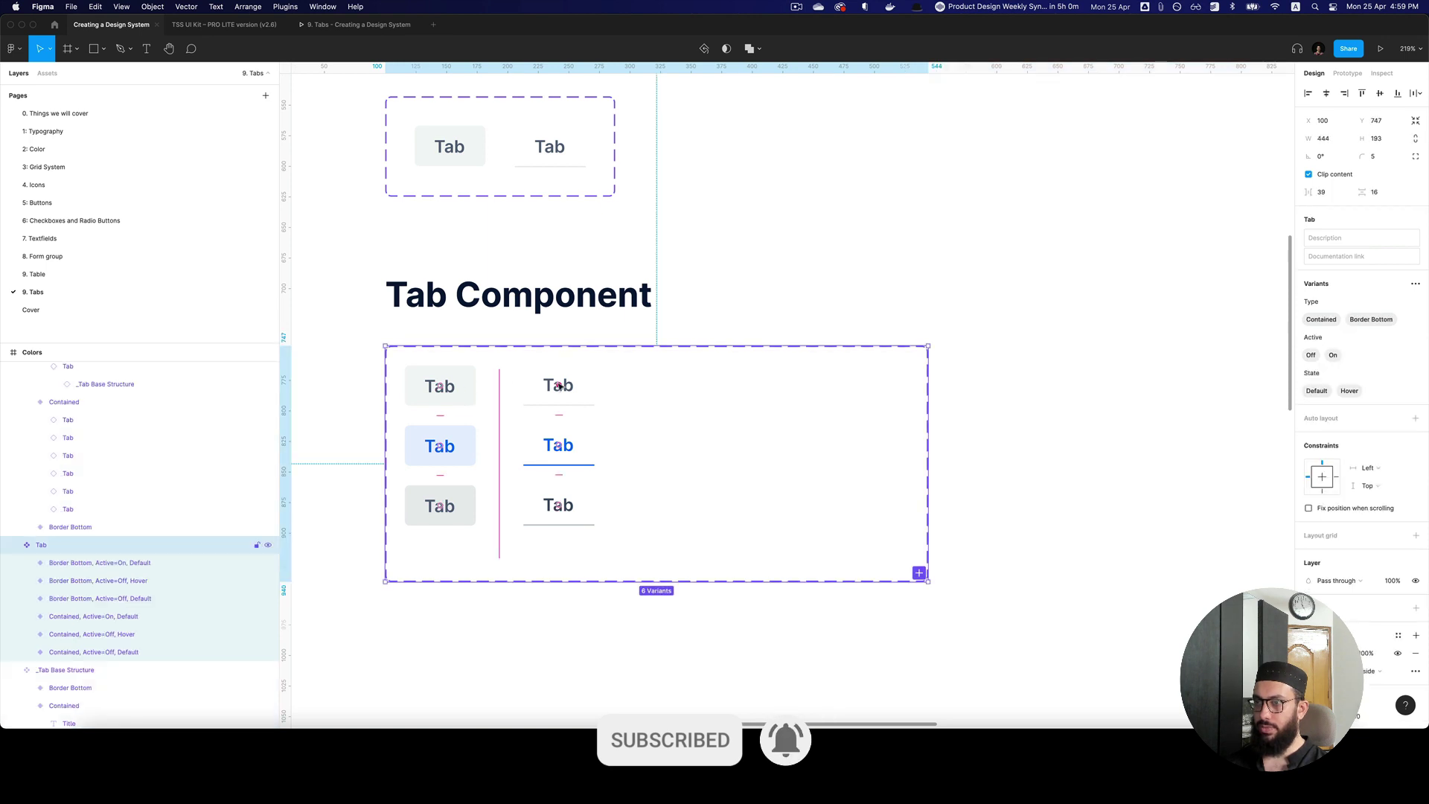
double_click(559, 386)
click(442, 387)
click(624, 499)
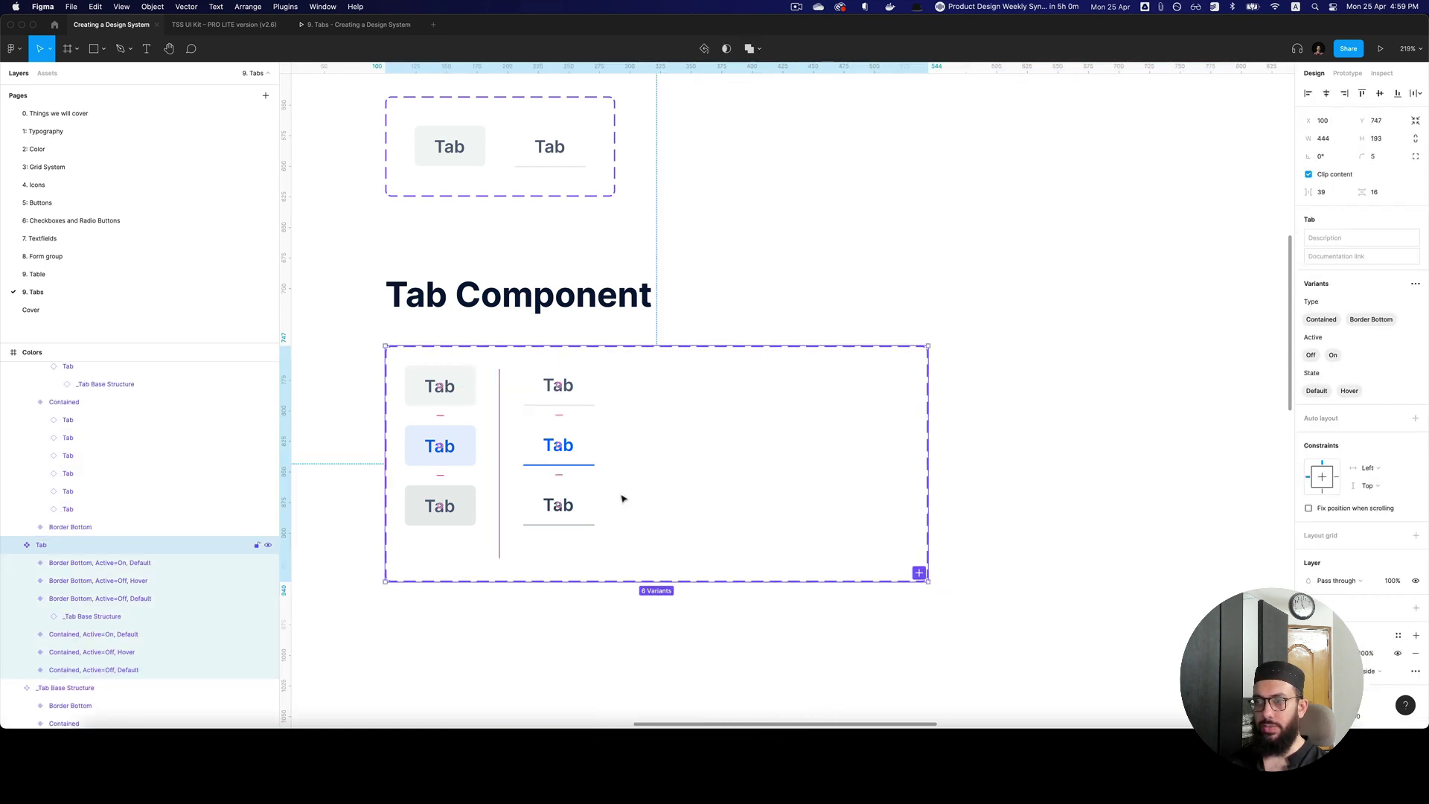
double_click(554, 515)
click(57, 550)
key(Return)
key(Return)
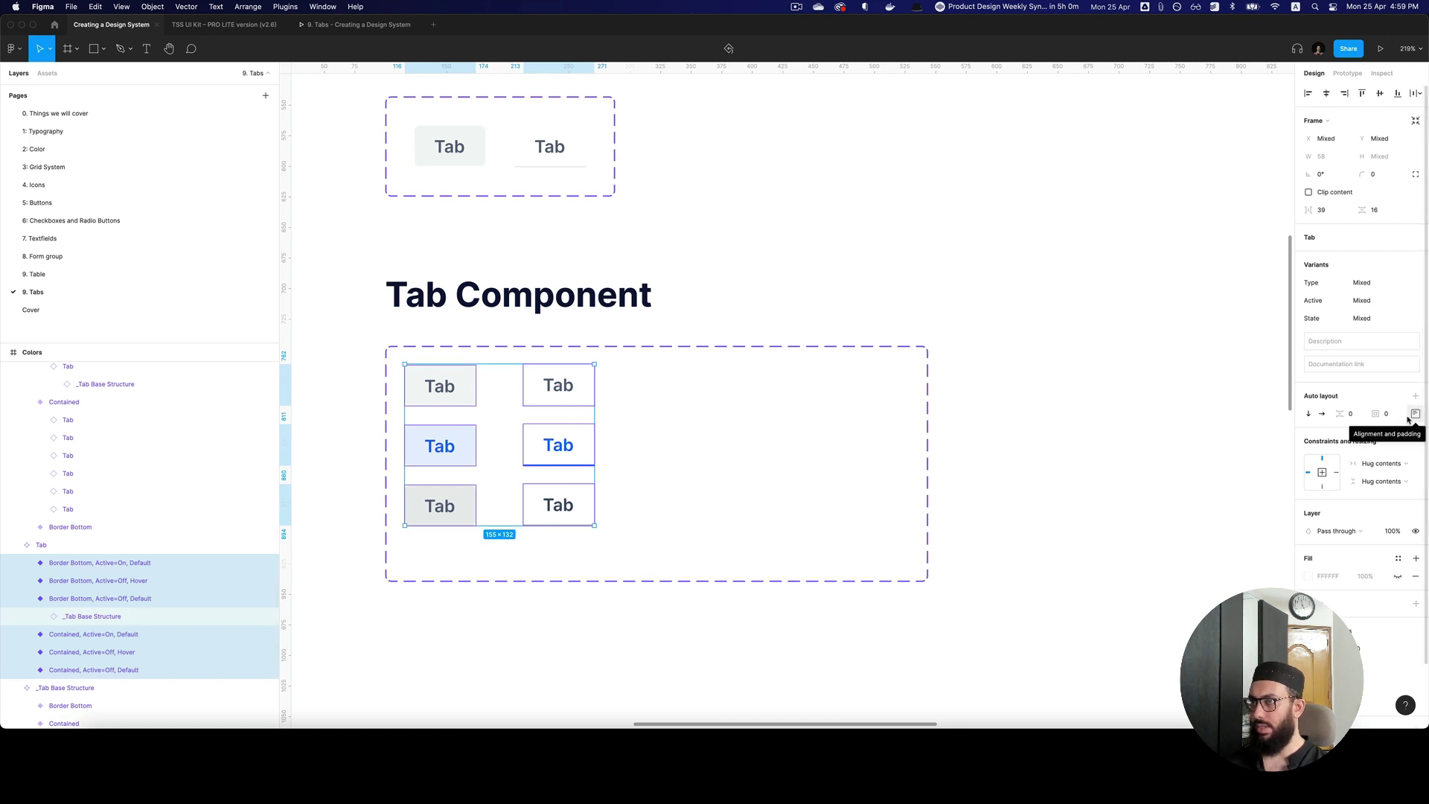
Step: Centre the auto layout content of both the Contained and Border Bottom variants of _Tab Base Structure
click(476, 148)
shift+click(551, 149)
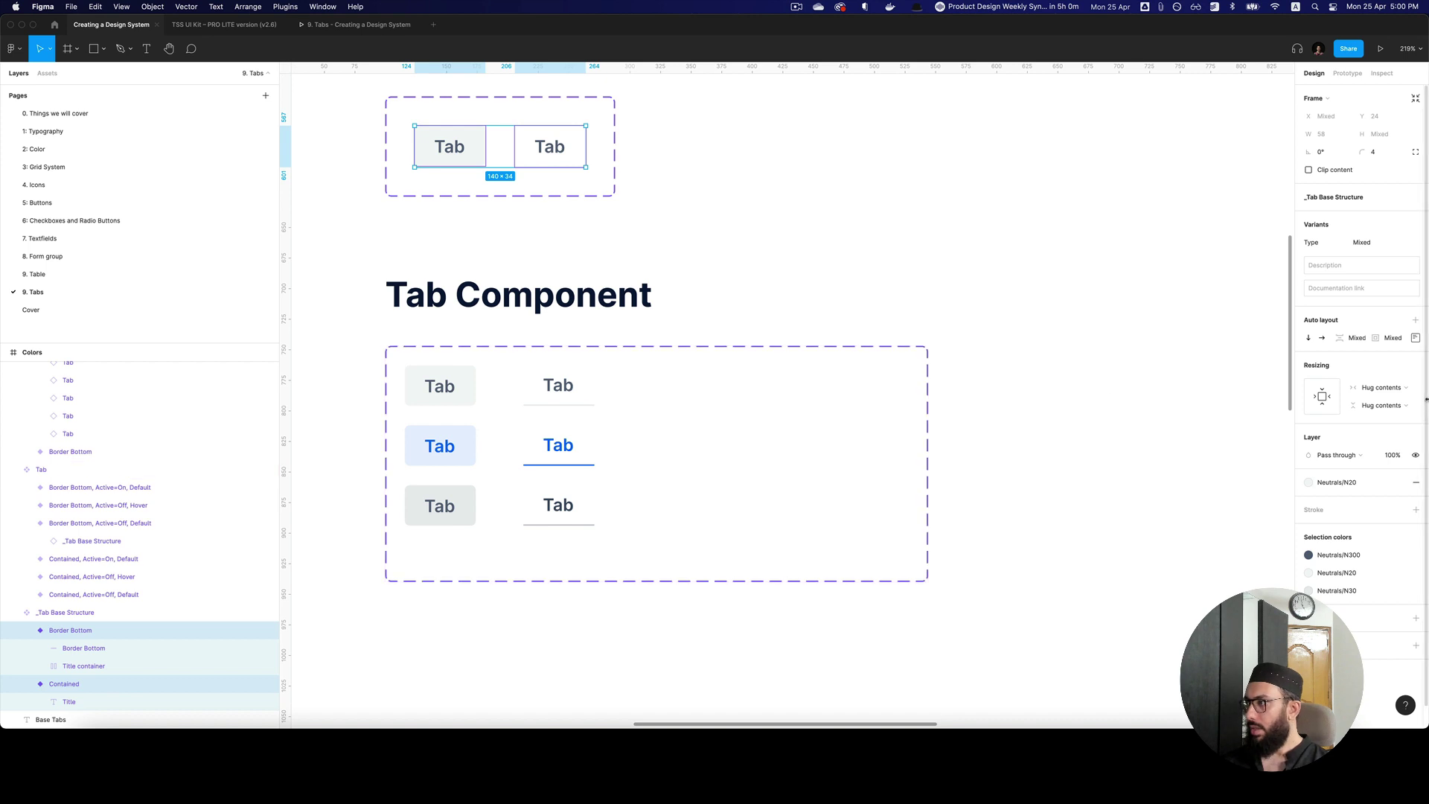
click(1417, 338)
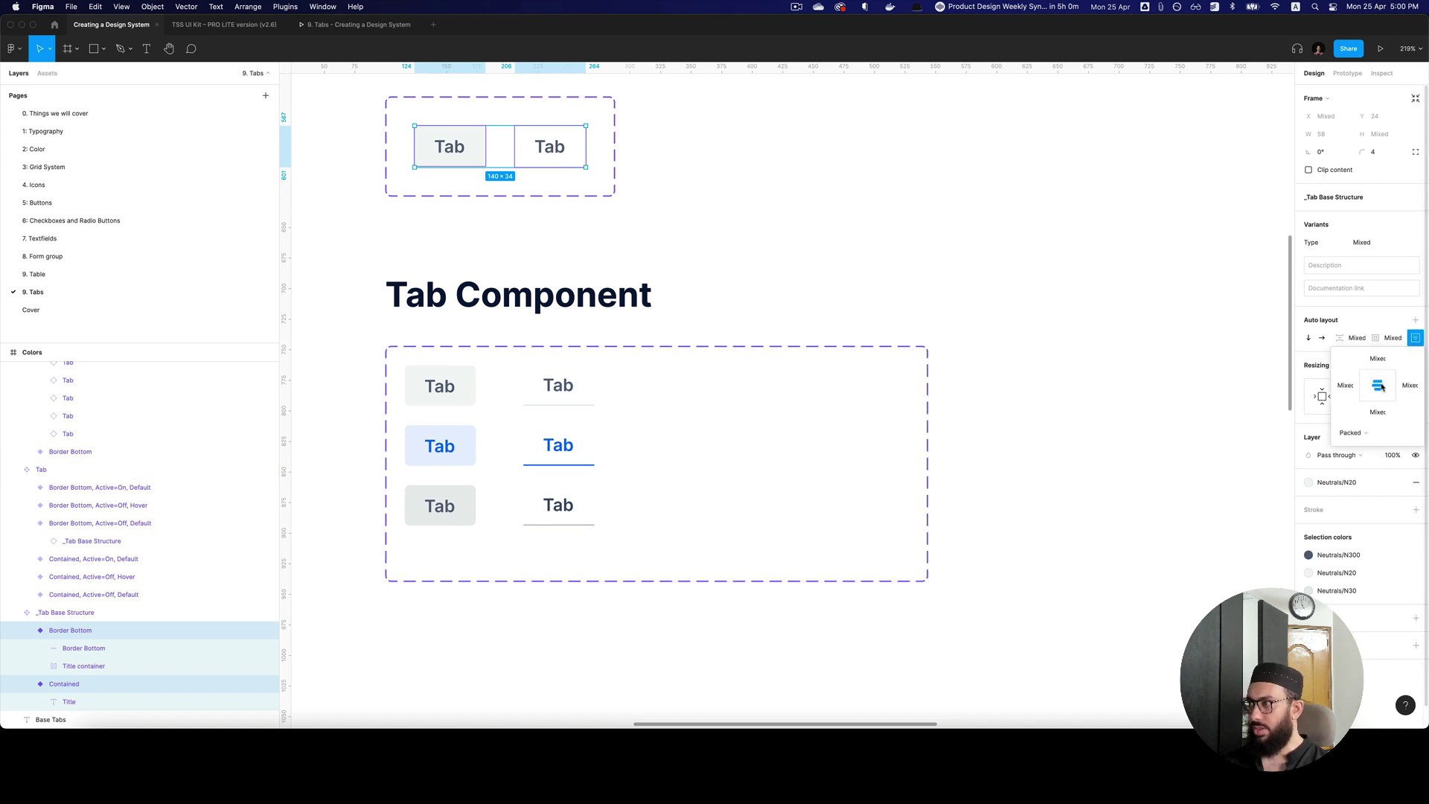
scroll(820, 319, down, 15)
Step: Shorten the Tabs component set so that its frame closely fits the three variants
click(762, 441)
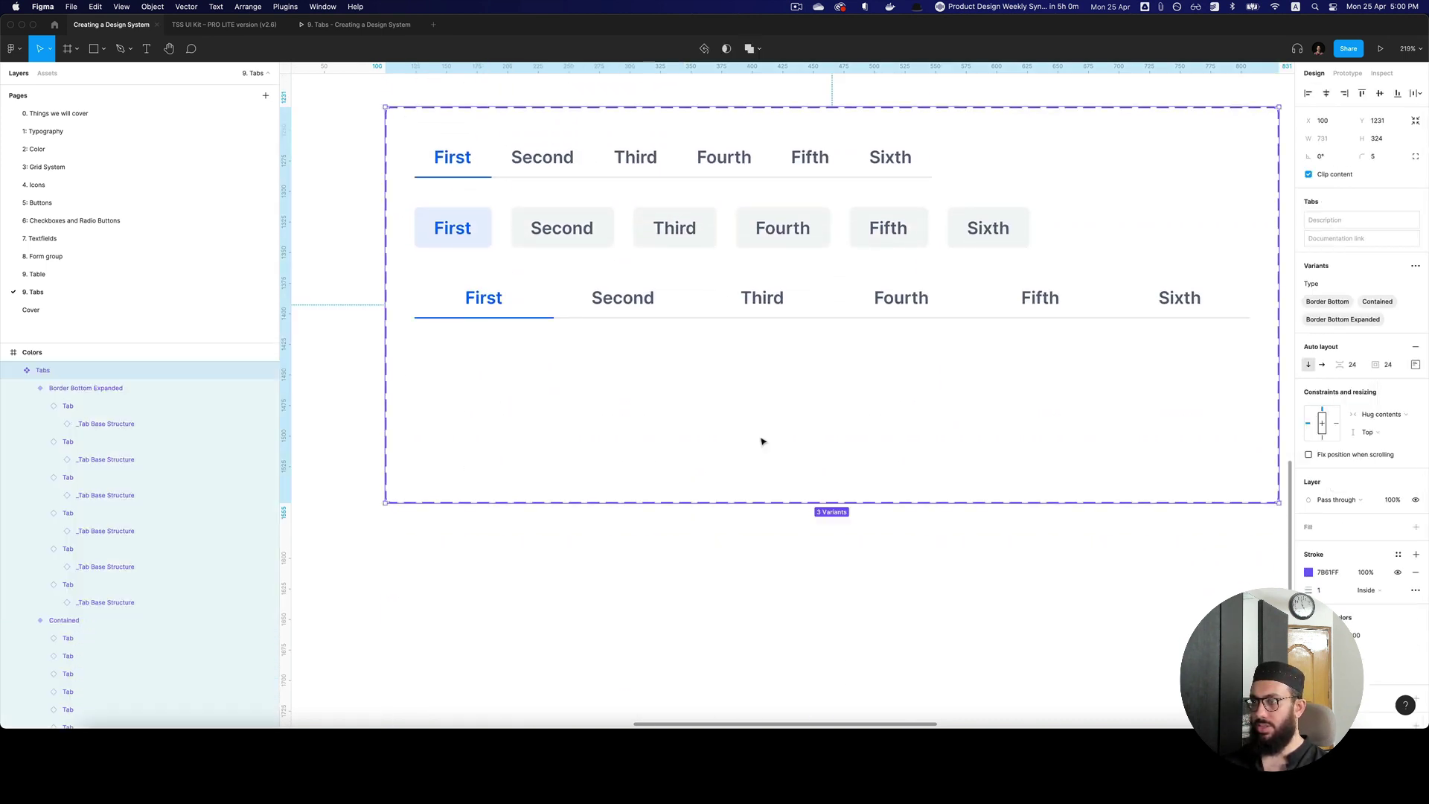
click(747, 310)
key(super+minus)
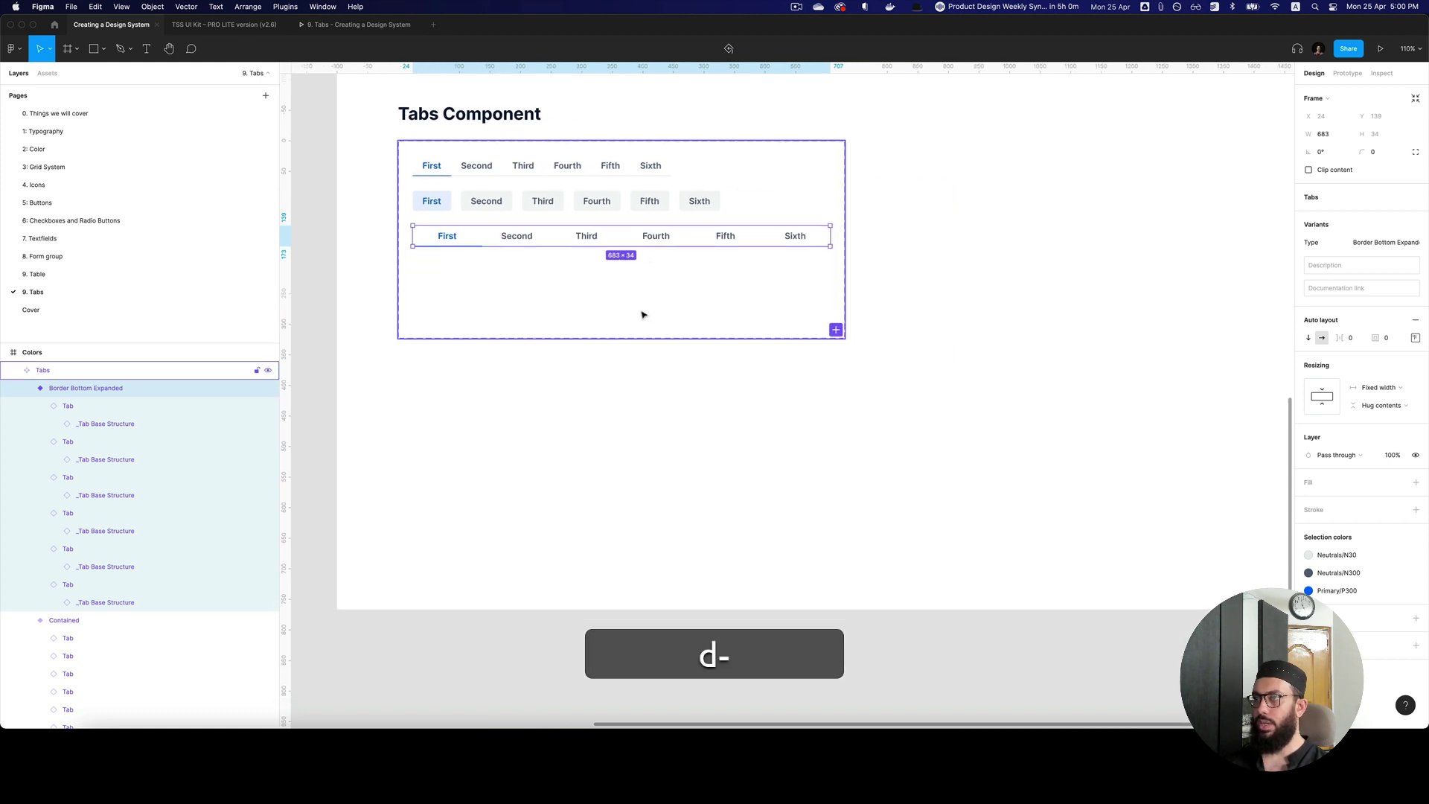
click(645, 313)
drag(624, 339, 617, 402)
Step: Place an instance of the Border Bottom Expanded variant below the Tabs component set
double_click(641, 237)
key(z)
click(519, 400)
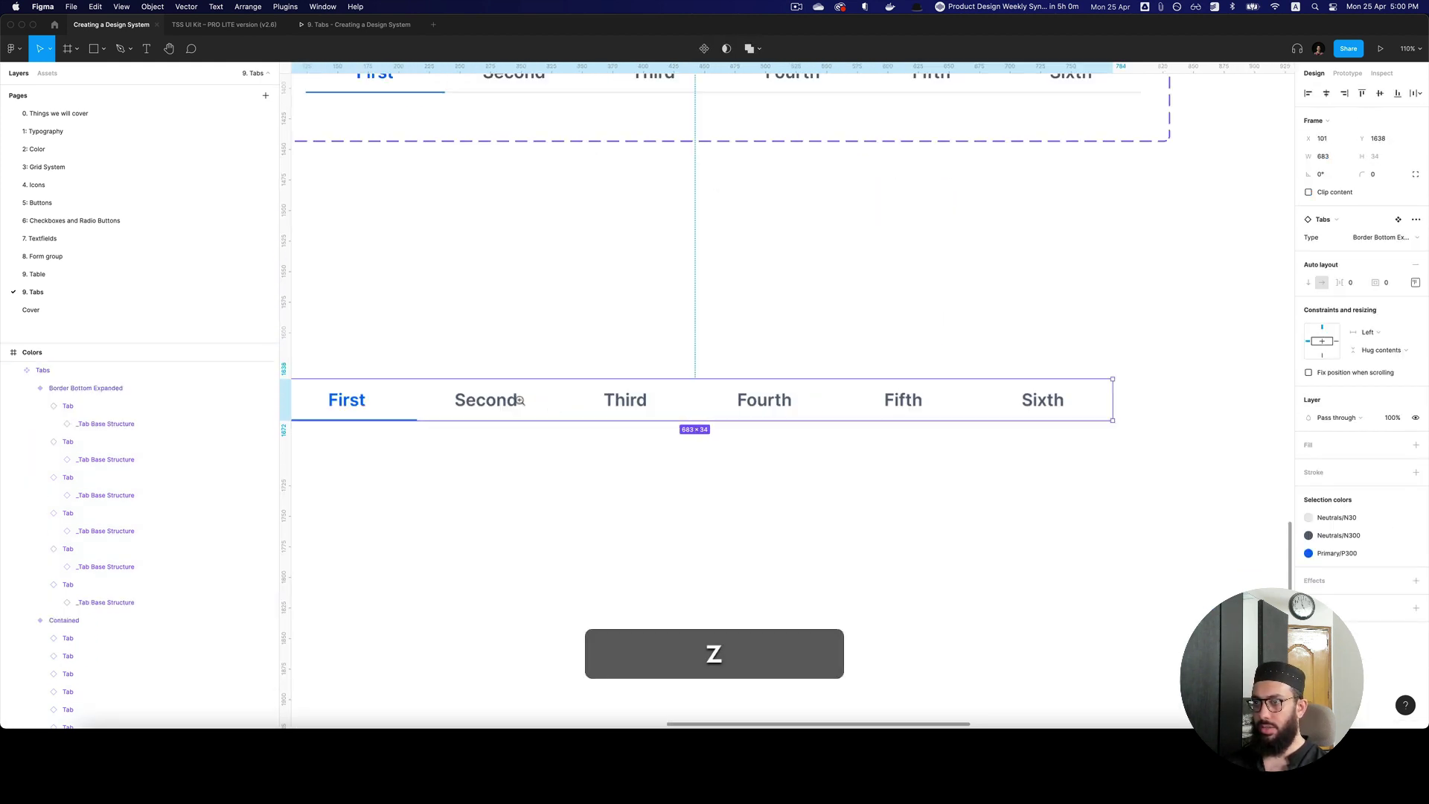
Step: Hide the Fourth, Fifth and Sixth tabs in the expanded instance
double_click(1028, 405)
shift+click(901, 402)
shift+click(753, 406)
key(super+shift+h)
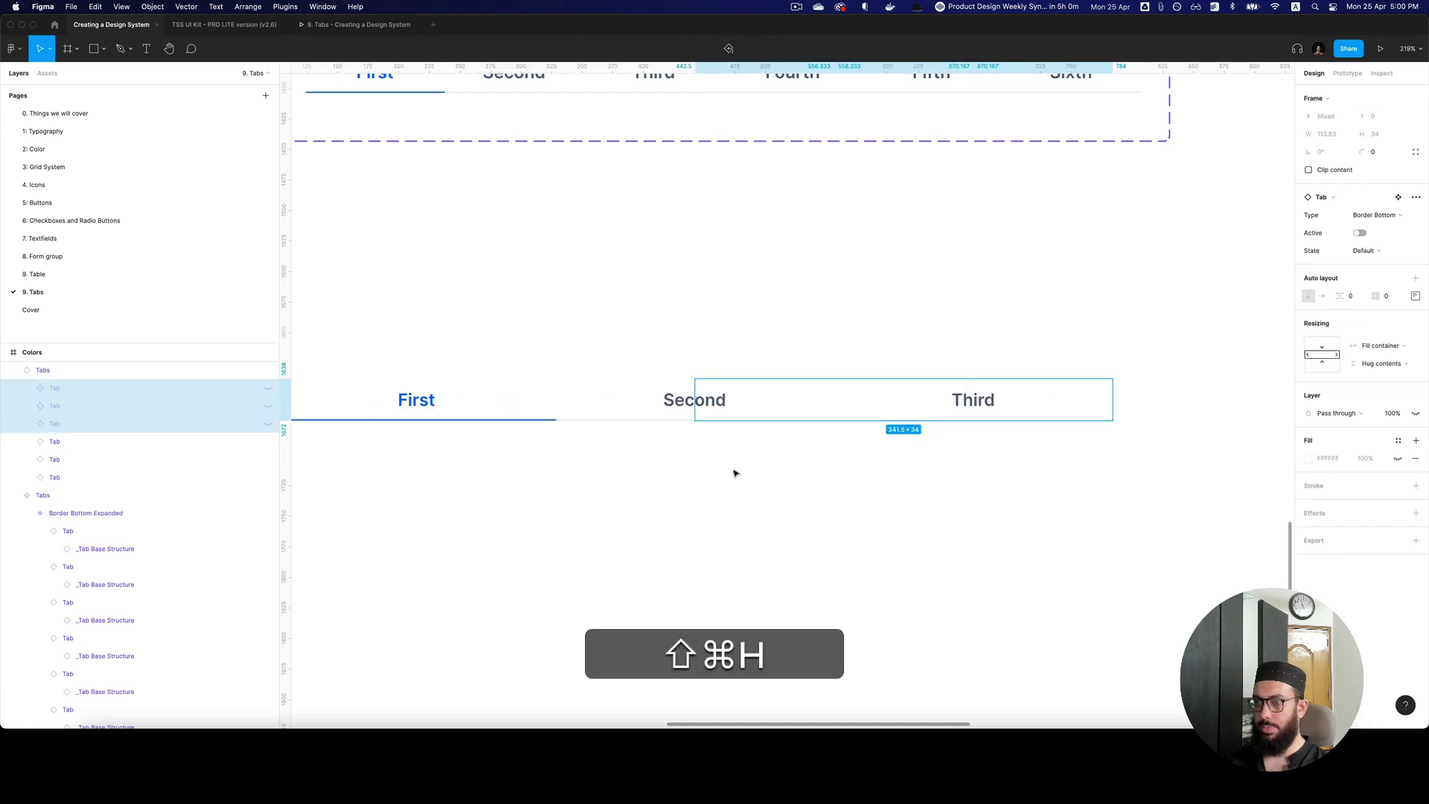
click(733, 473)
key(alt+z)
alt+click(773, 459)
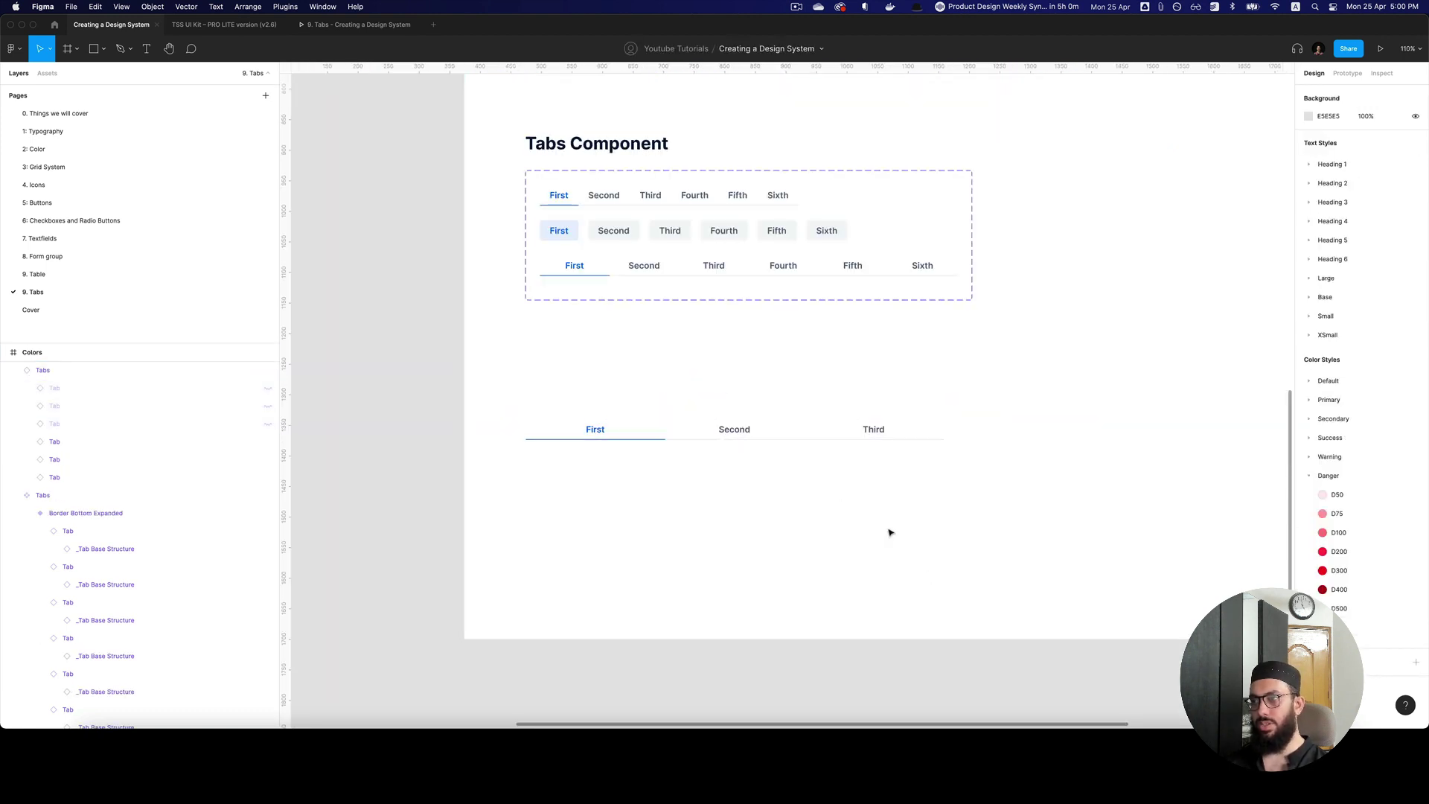
Step: Add the text "First tab content" below the instance, aligned with its starting edge, and remove its bold styling
key(t)
click(541, 484)
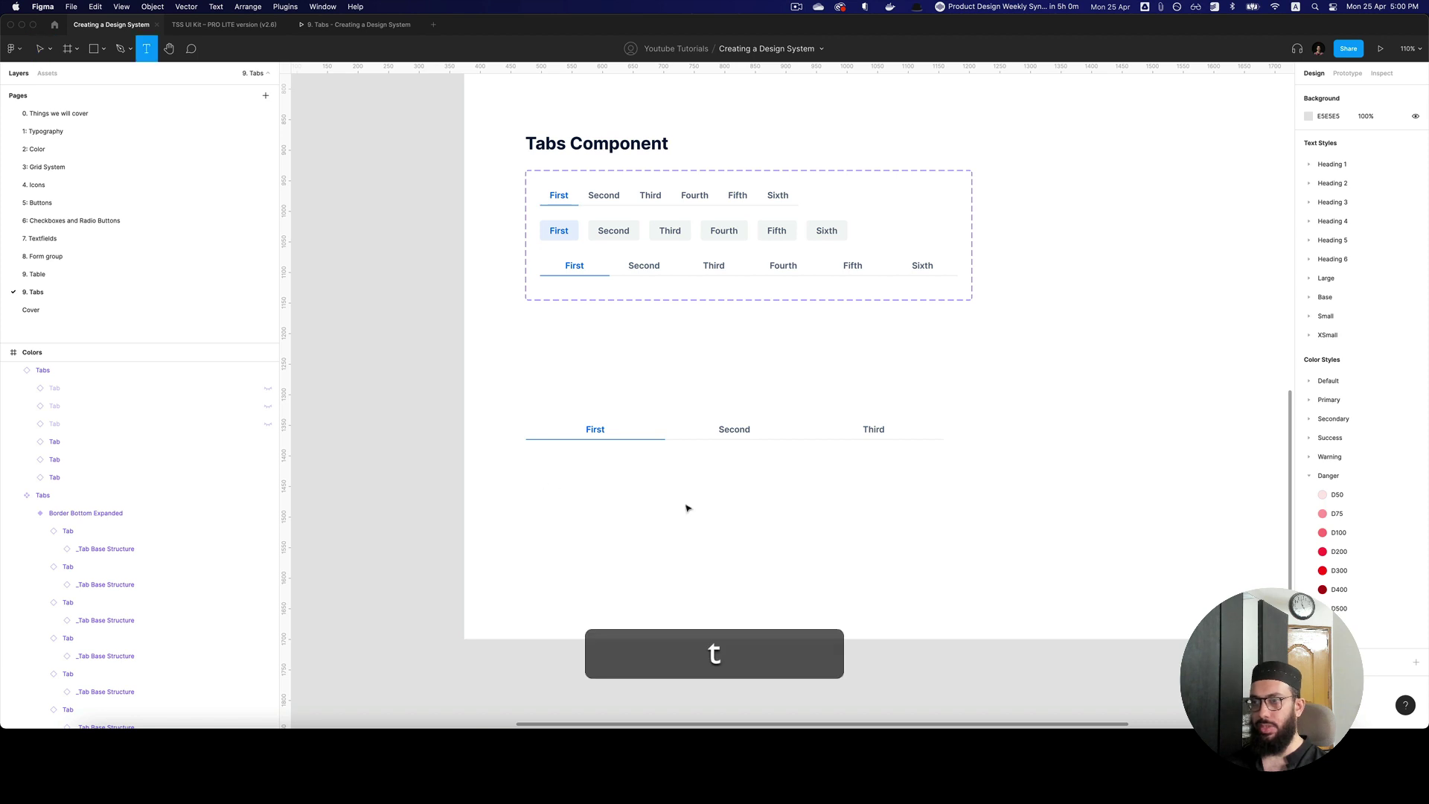
text(First tab content)
key(Escape)
drag(567, 493, 551, 474)
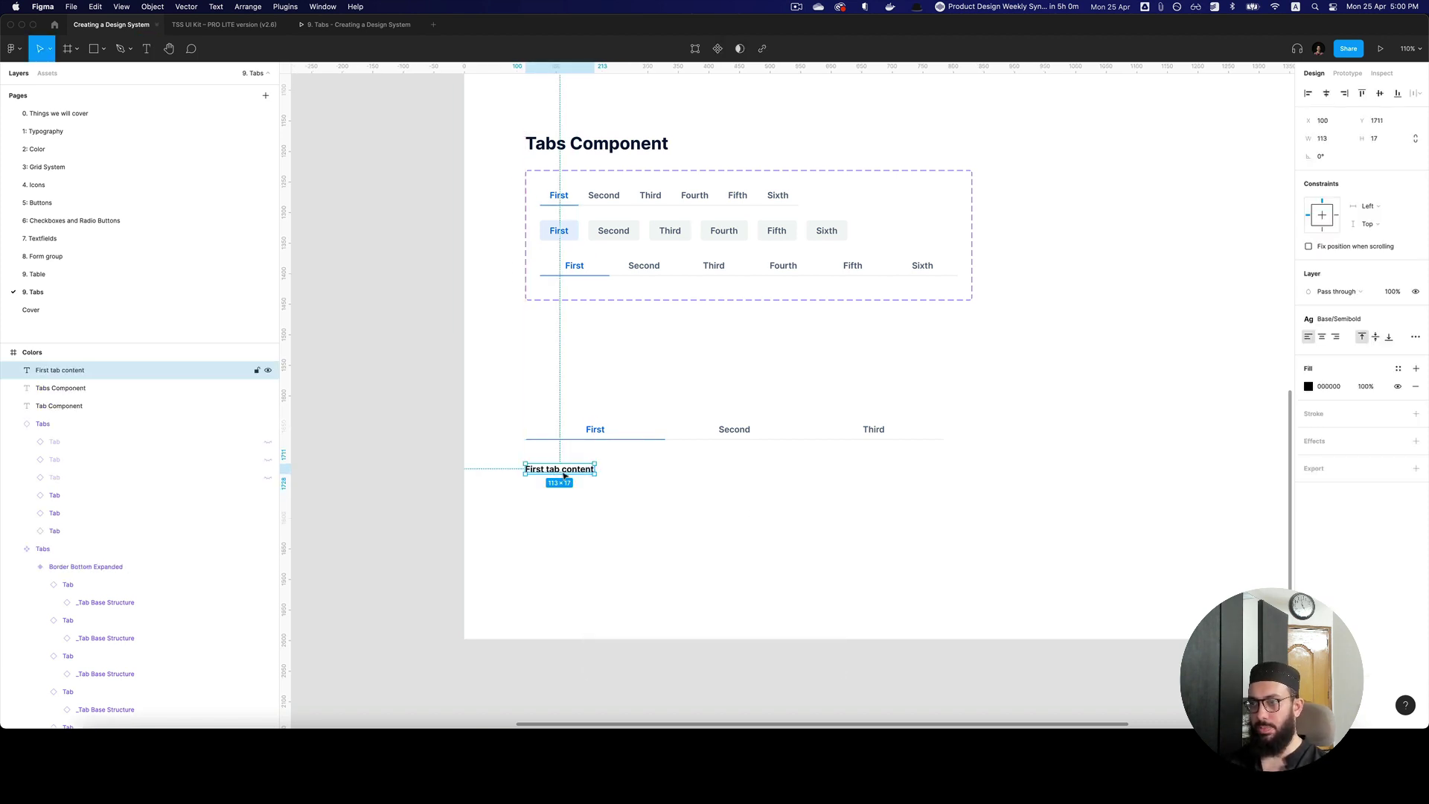
key(super+b)
Step: Hide the Third tab in the expanded instance
click(769, 487)
click(823, 431)
click(877, 437)
key(super+shift+h)
Step: Widen the two-tab expanded instance to 1029
click(975, 469)
click(877, 434)
click(951, 436)
click(923, 433)
drag(945, 430, 1155, 431)
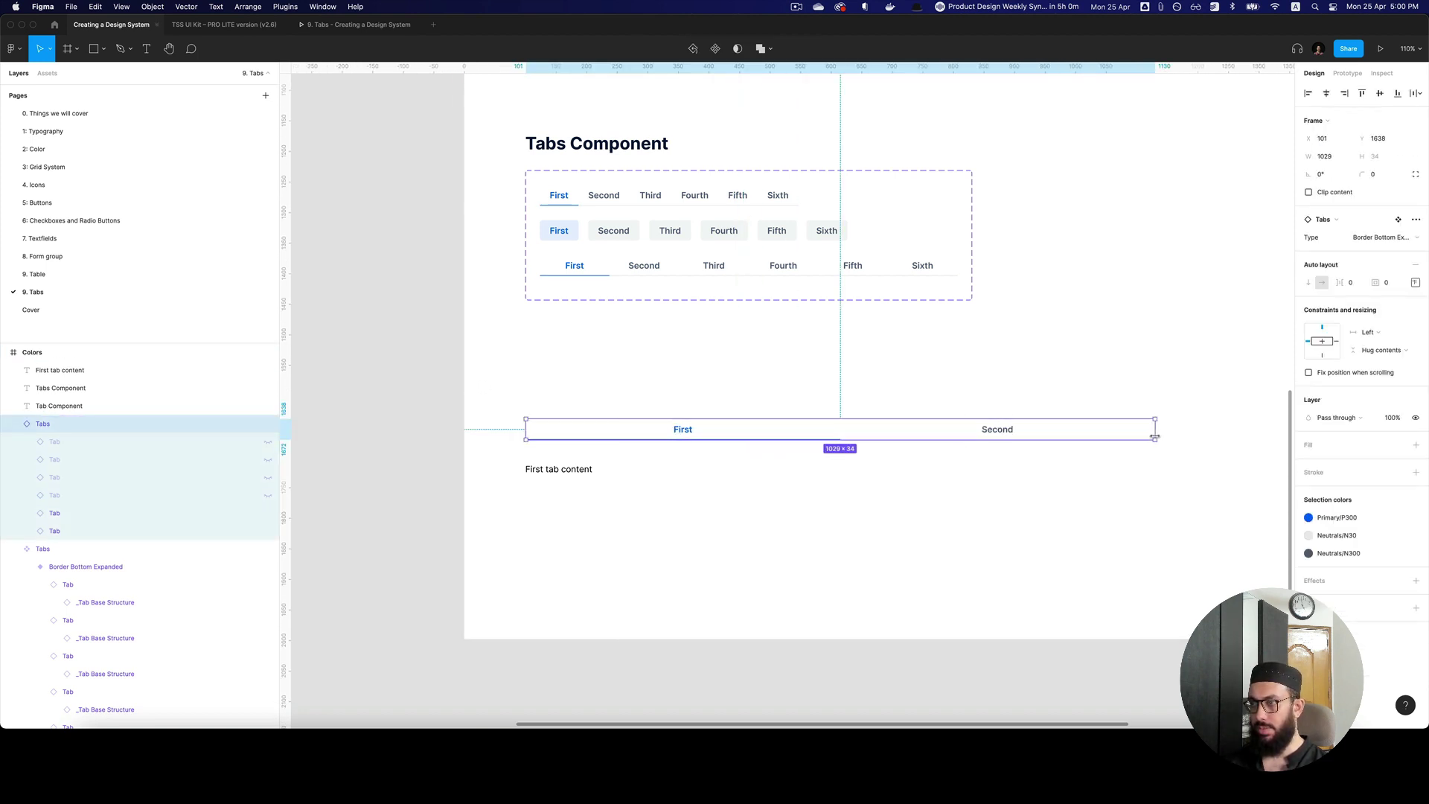
click(1145, 485)
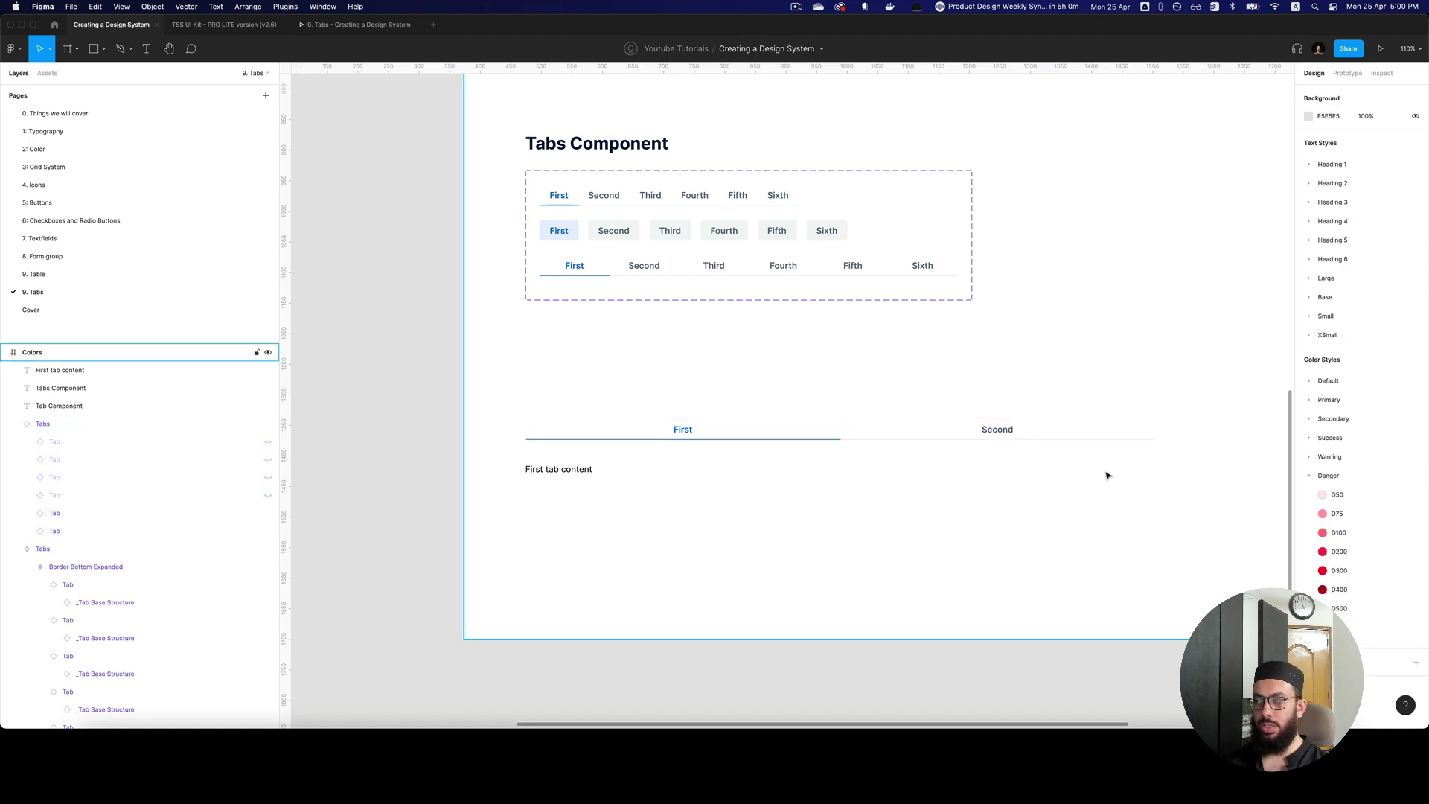
Step: Switch the Type of the two-tab instance to Contained
key(super+z)
click(1374, 238)
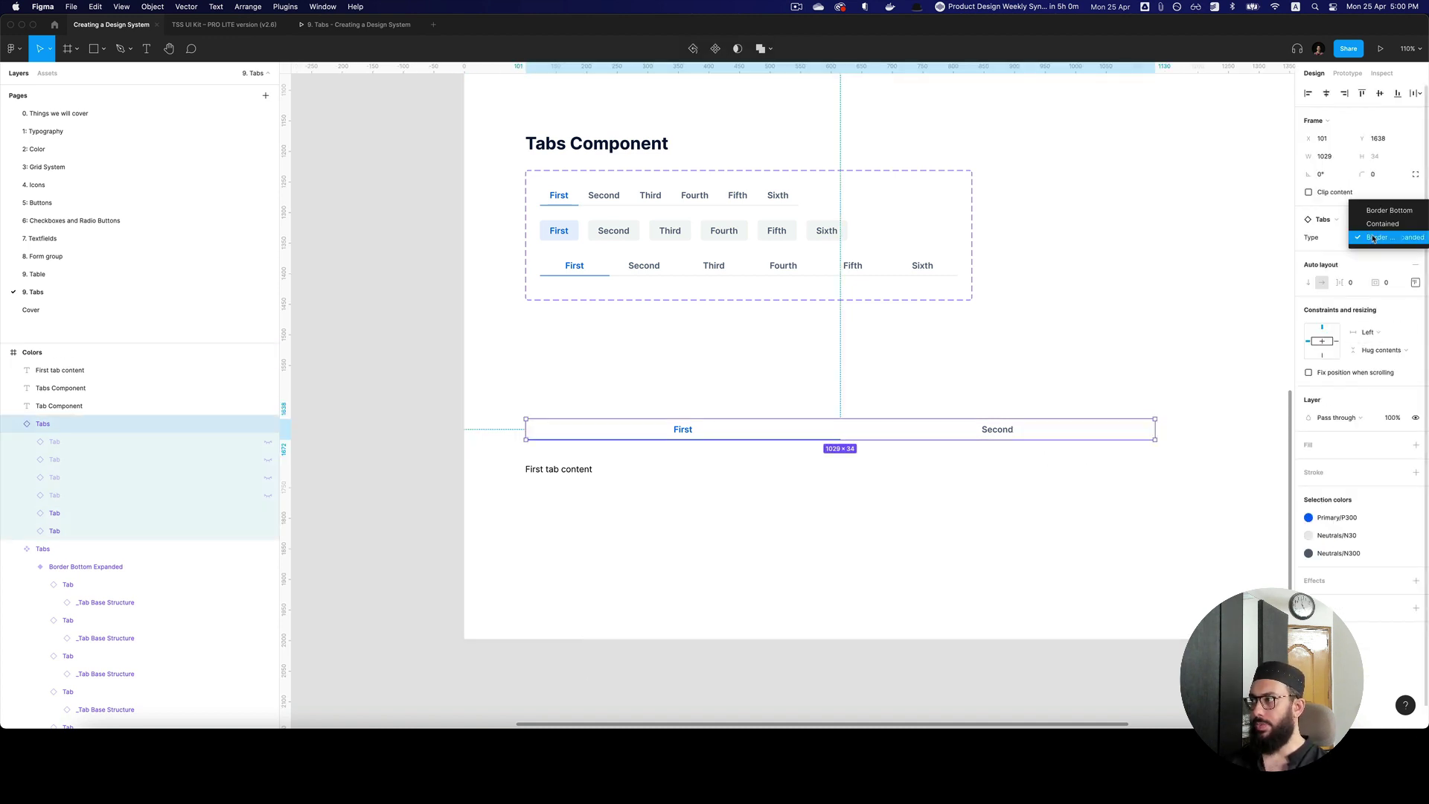
click(693, 445)
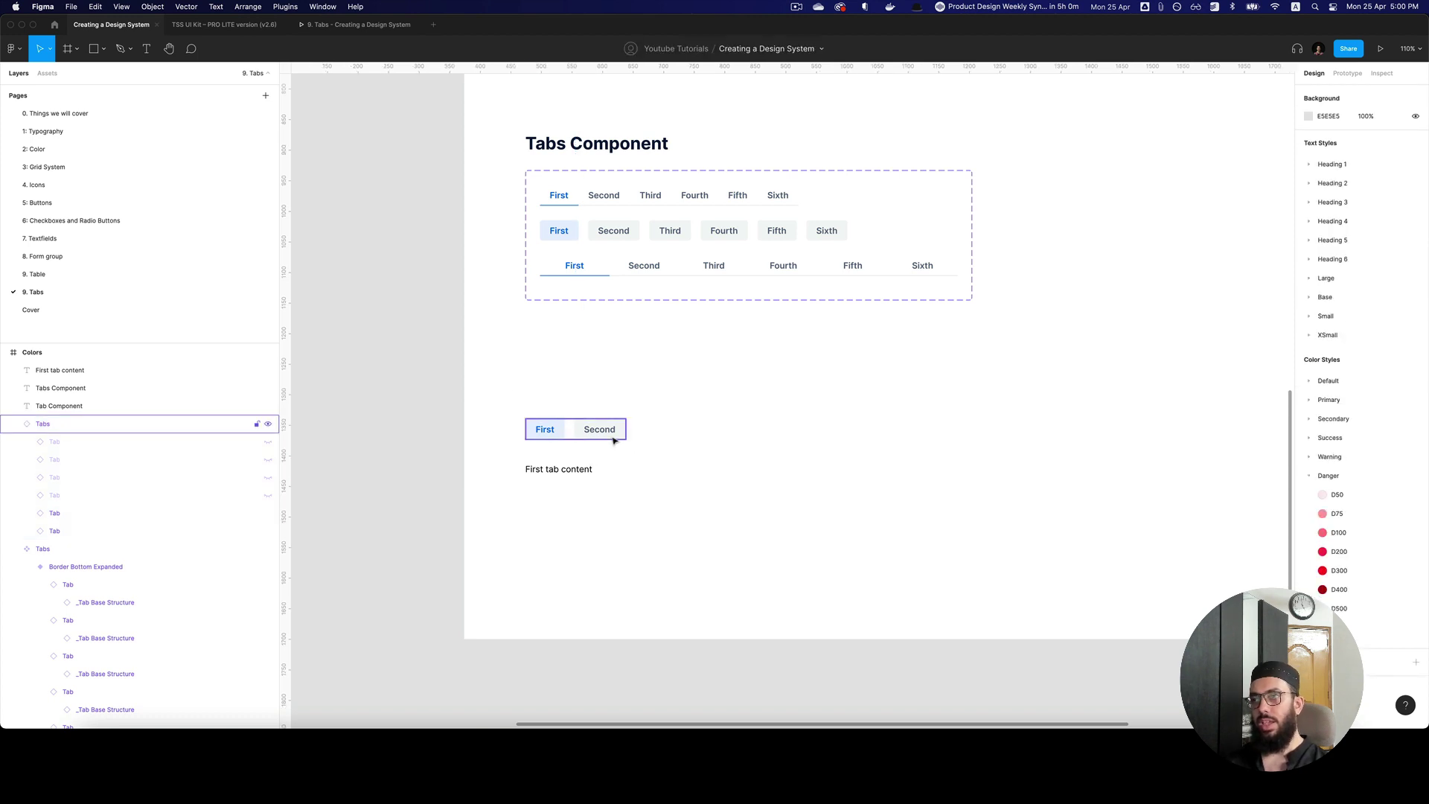
Step: Delete the two-tab Contained instance and its "First tab content" text below the Tabs component set
click(724, 233)
click(759, 270)
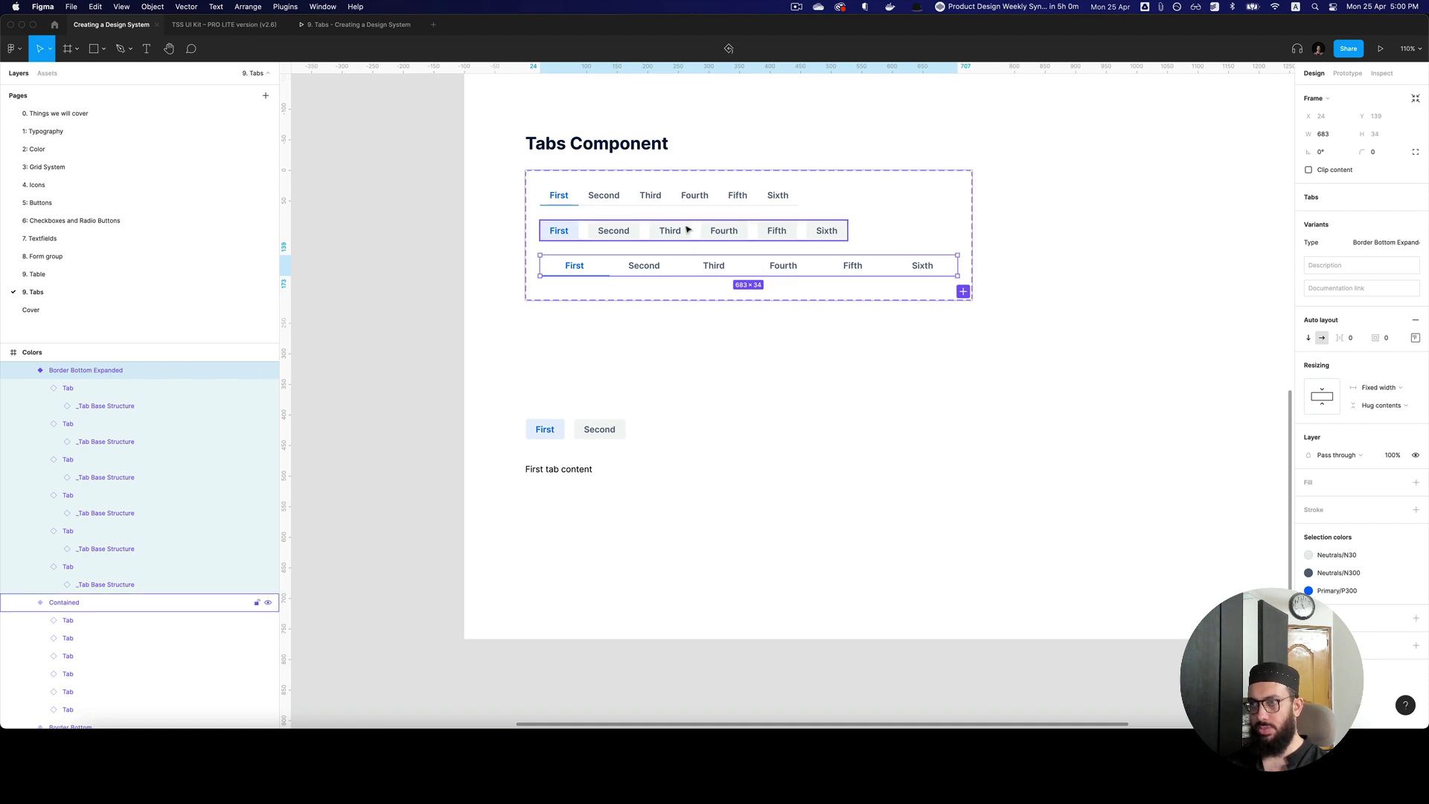
click(674, 376)
drag(663, 399, 519, 510)
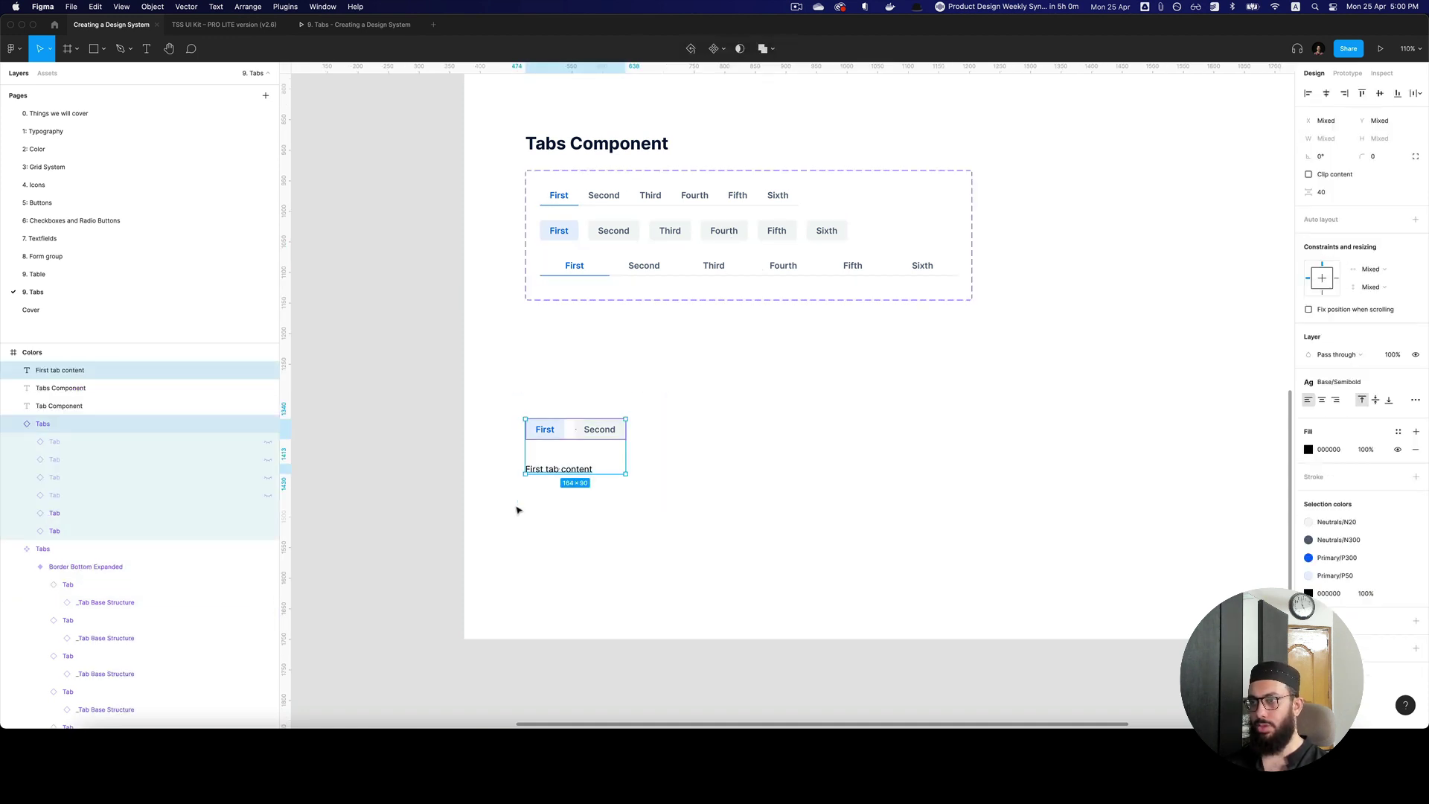
key(cmd+x)
Step: Extend the Tabs component set to a height of 383 and rename its Border Bottom Expanded type value to Border Bottom
scroll(507, 484, right, 3)
click(555, 369)
drag(546, 376, 536, 476)
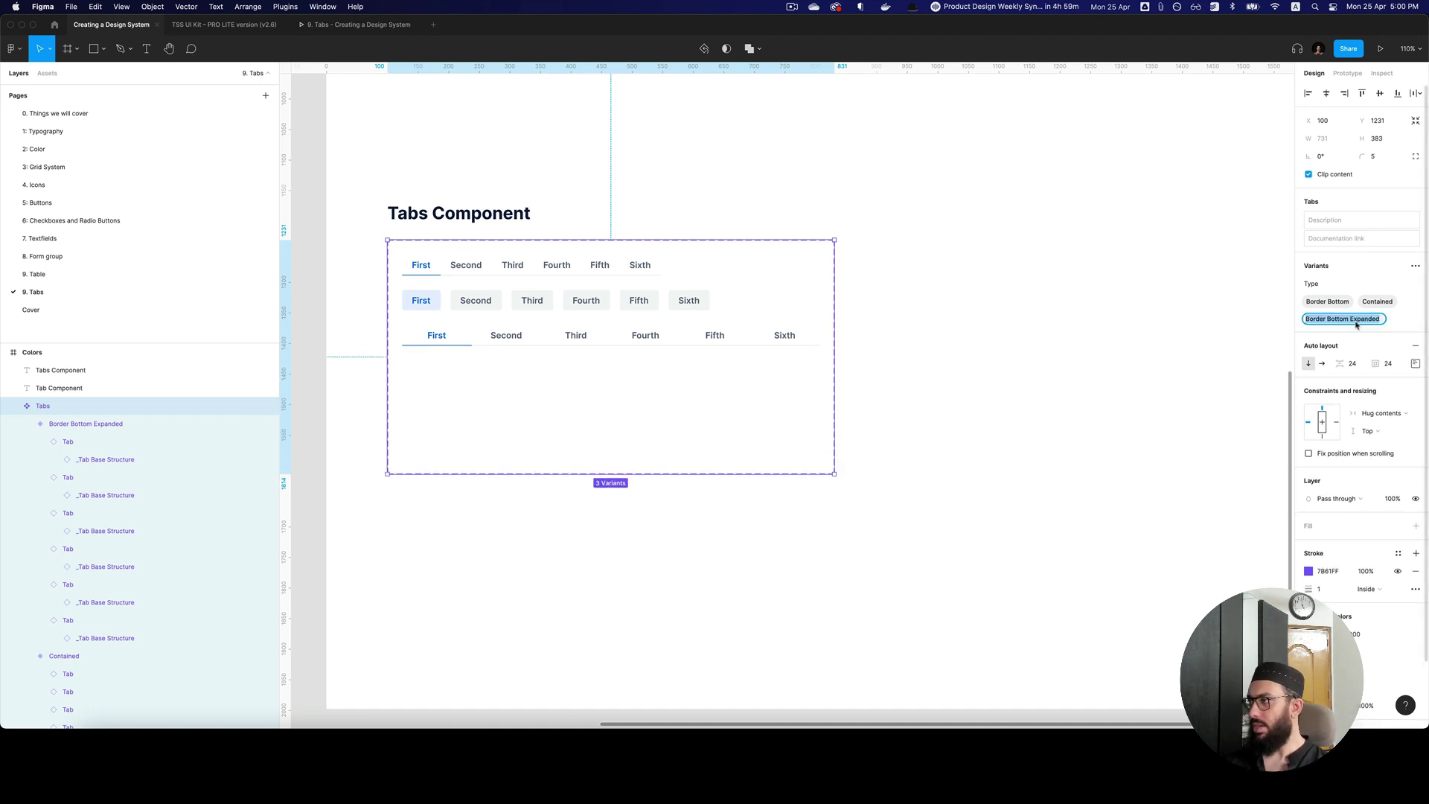
text(Border Bottom)
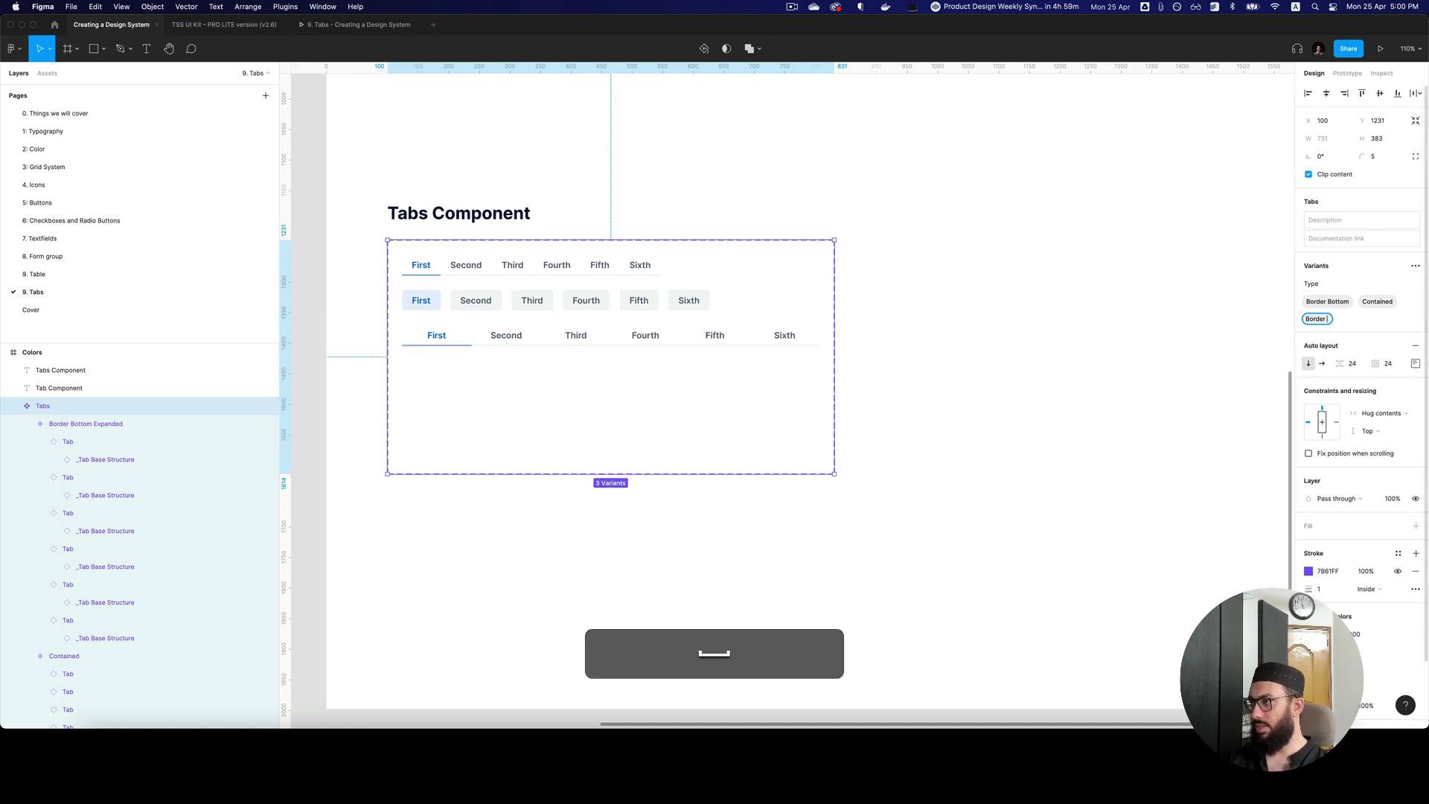
key(Return)
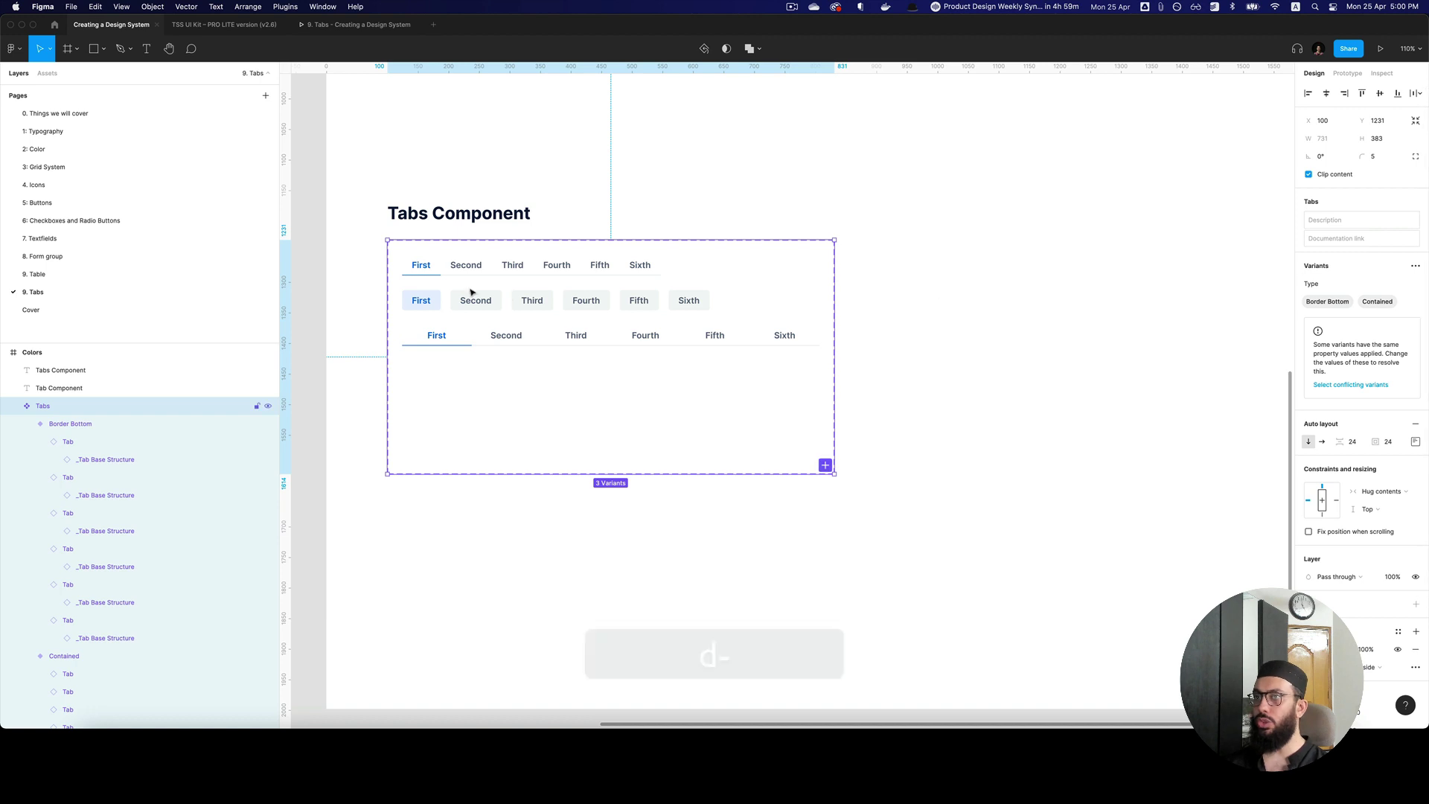
Step: Add a variant property named Expanded to the Tabs component set, with the value Off
click(1415, 266)
click(1350, 302)
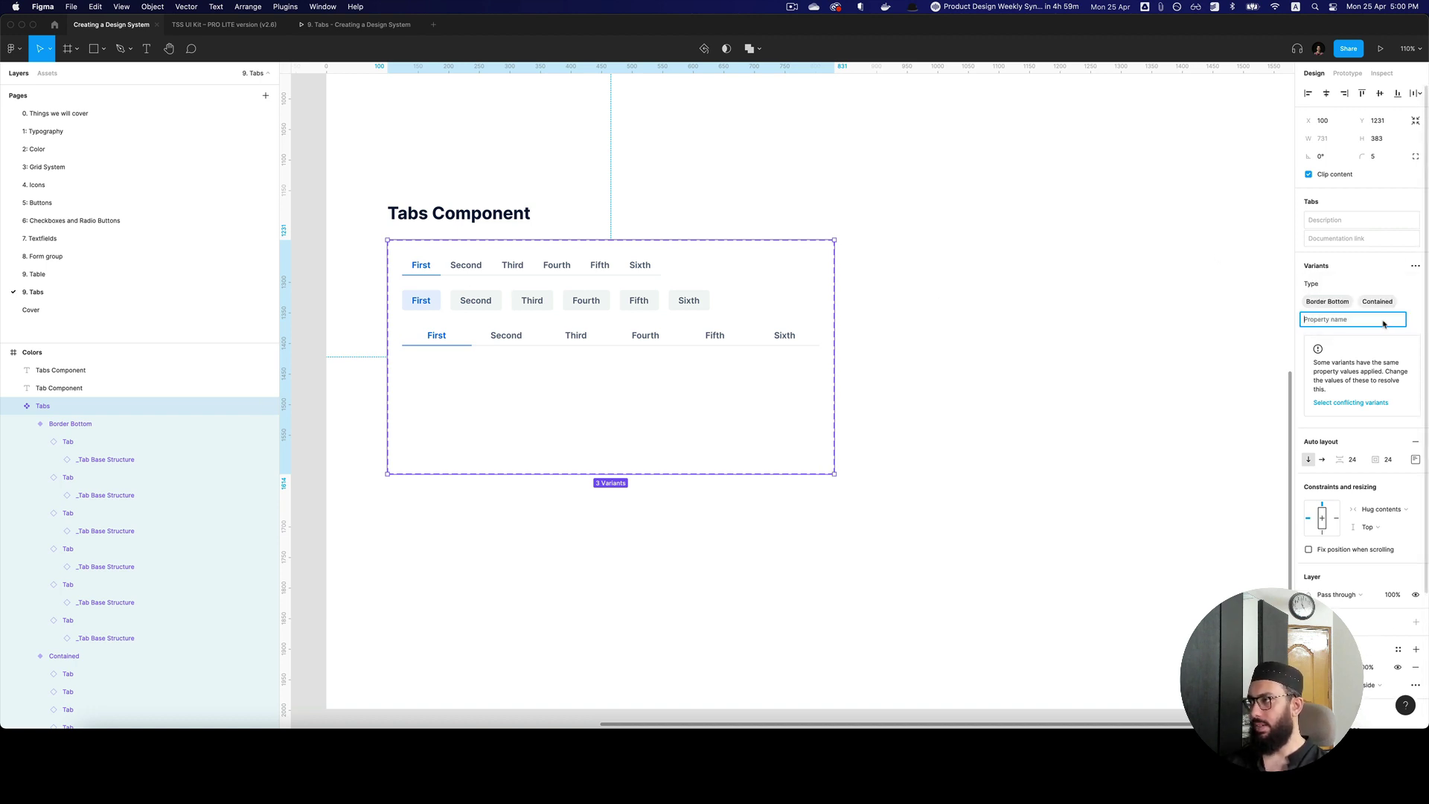
text(Expanded)
double_click(1316, 338)
text(Off)
key(Return)
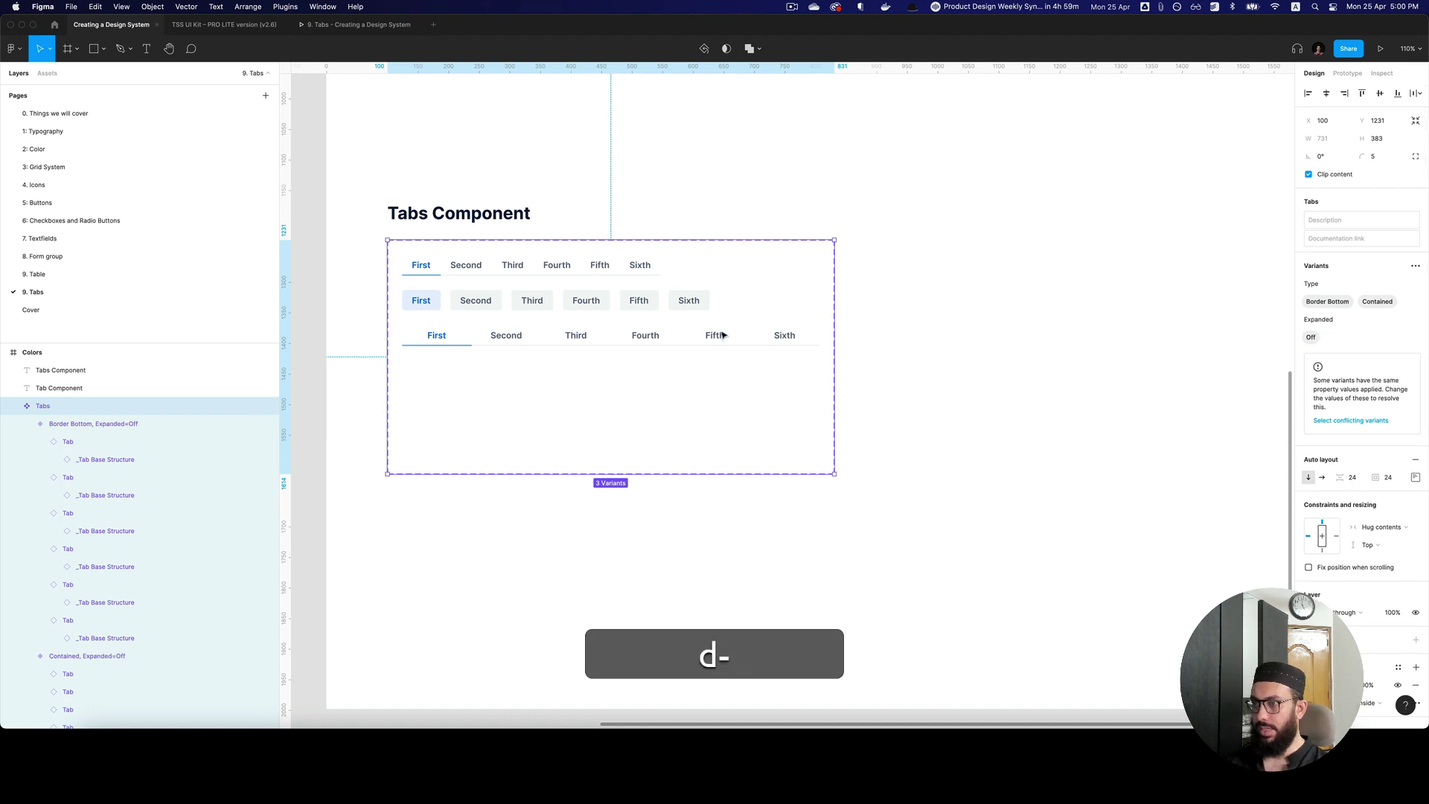
Step: Set Expanded to On for the full-width Border Bottom variant in the third row
click(650, 332)
click(1366, 262)
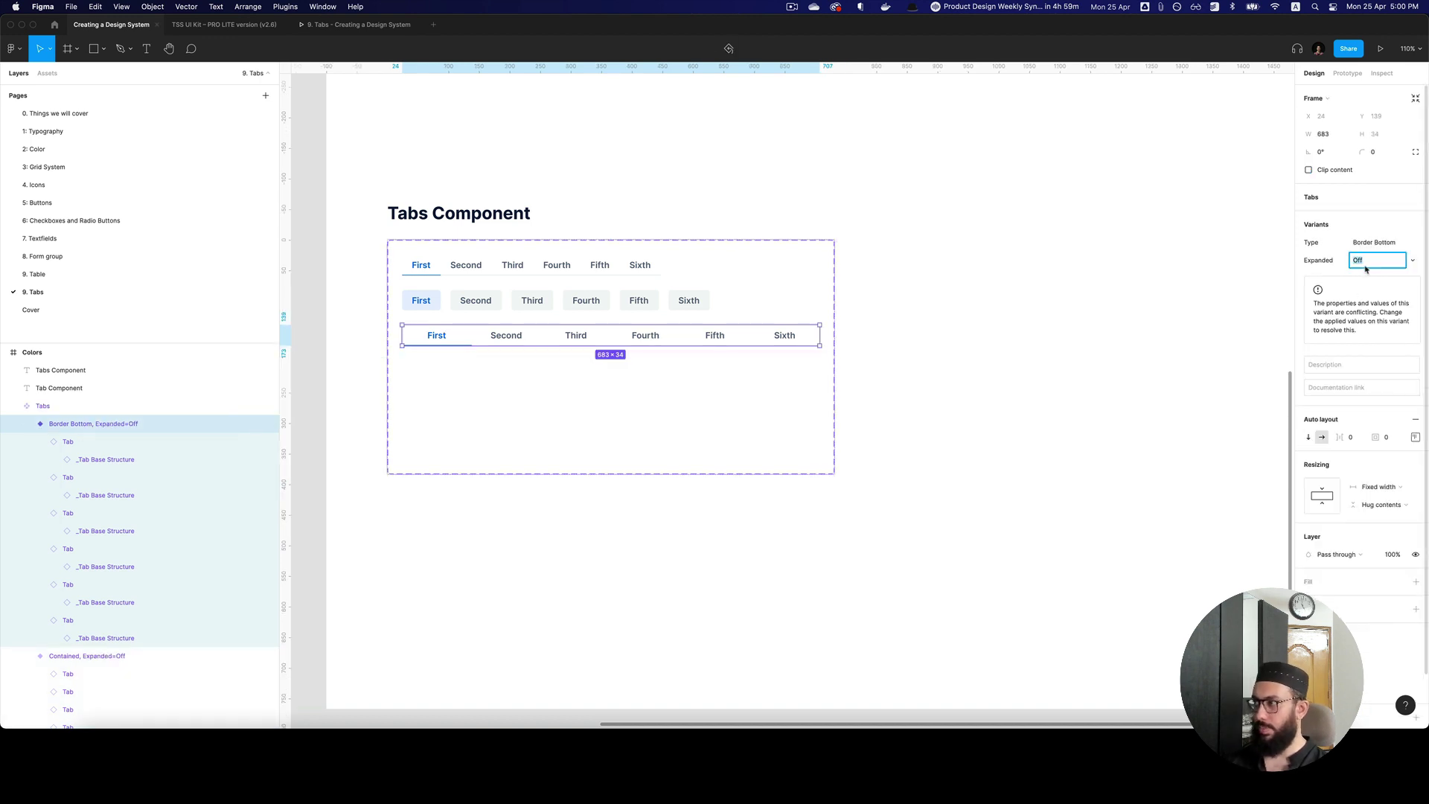
text(On)
key(Return)
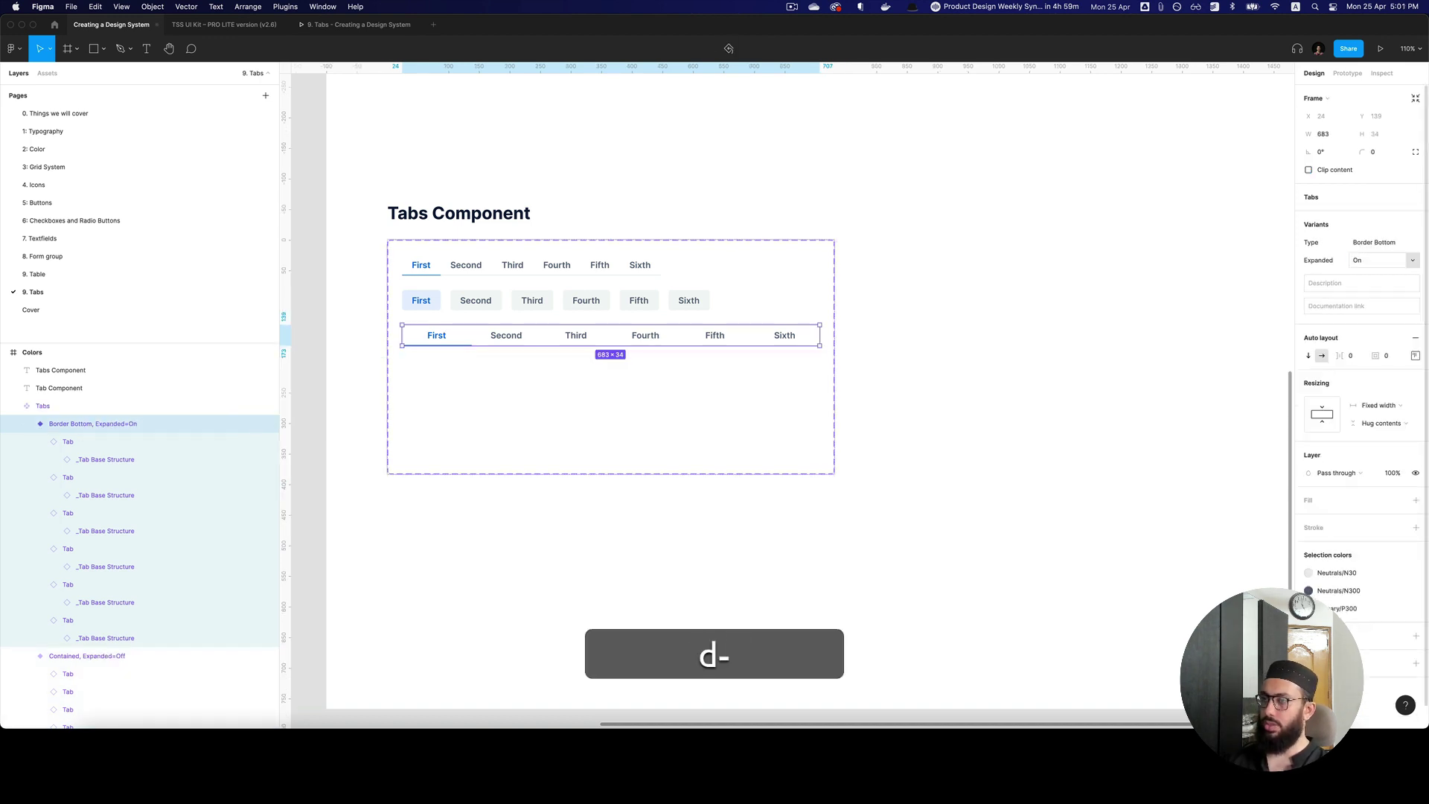
click(552, 304)
click(565, 336)
alt+drag(565, 338, 563, 375)
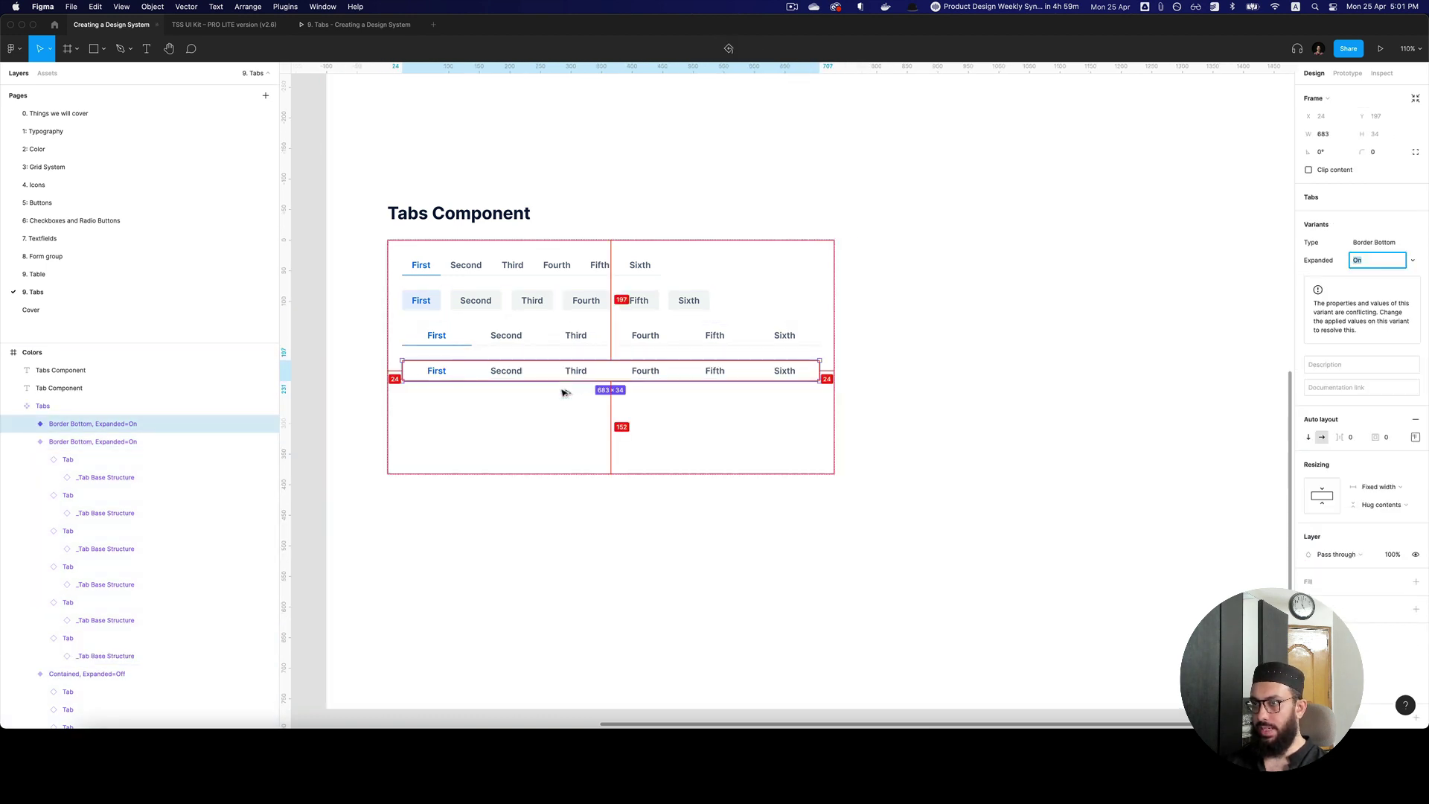
click(1397, 246)
click(1379, 259)
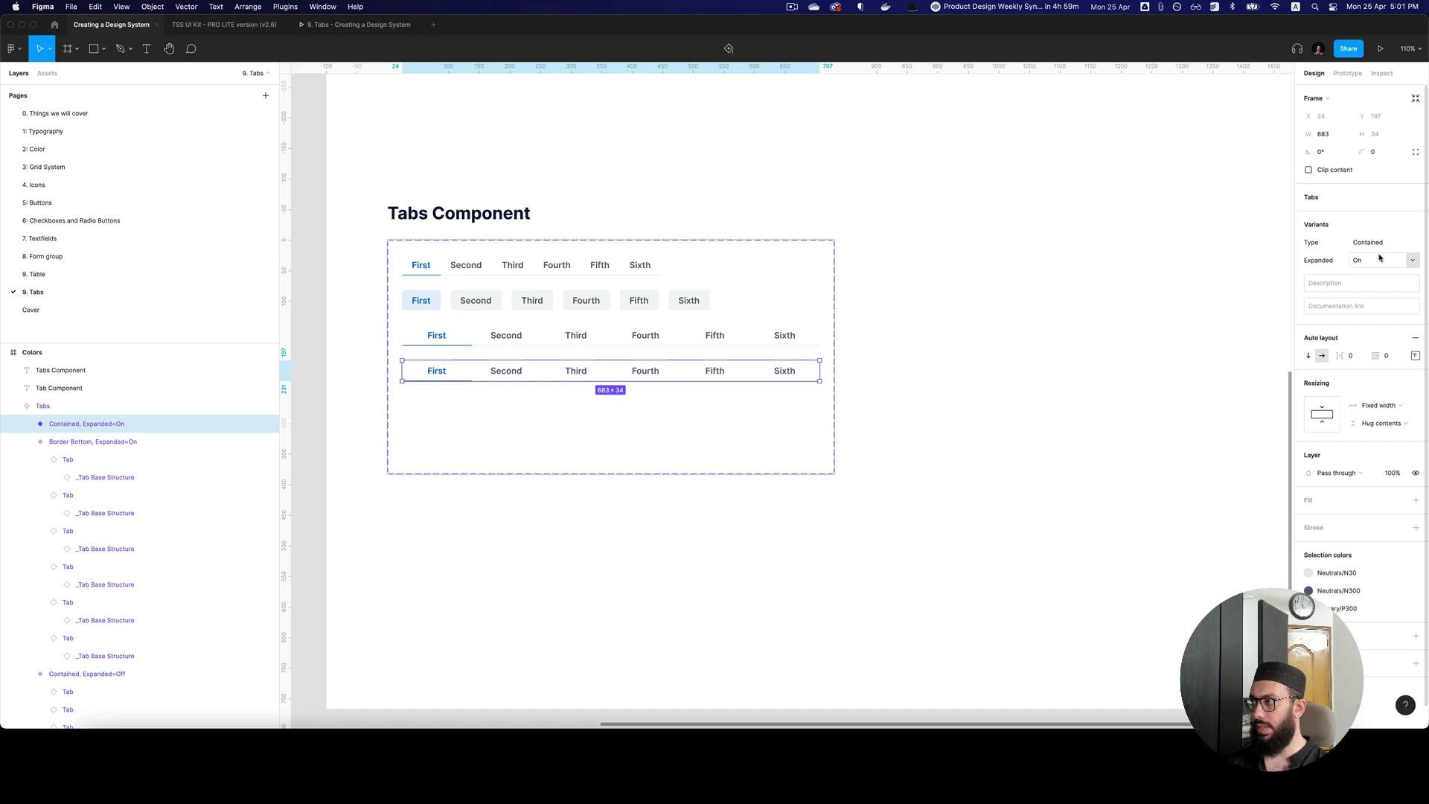
key(BackSpace)
Step: Duplicate the Contained variant below the expanded Border Bottom row and set its Expanded property to On
drag(609, 303, 610, 400)
click(1391, 260)
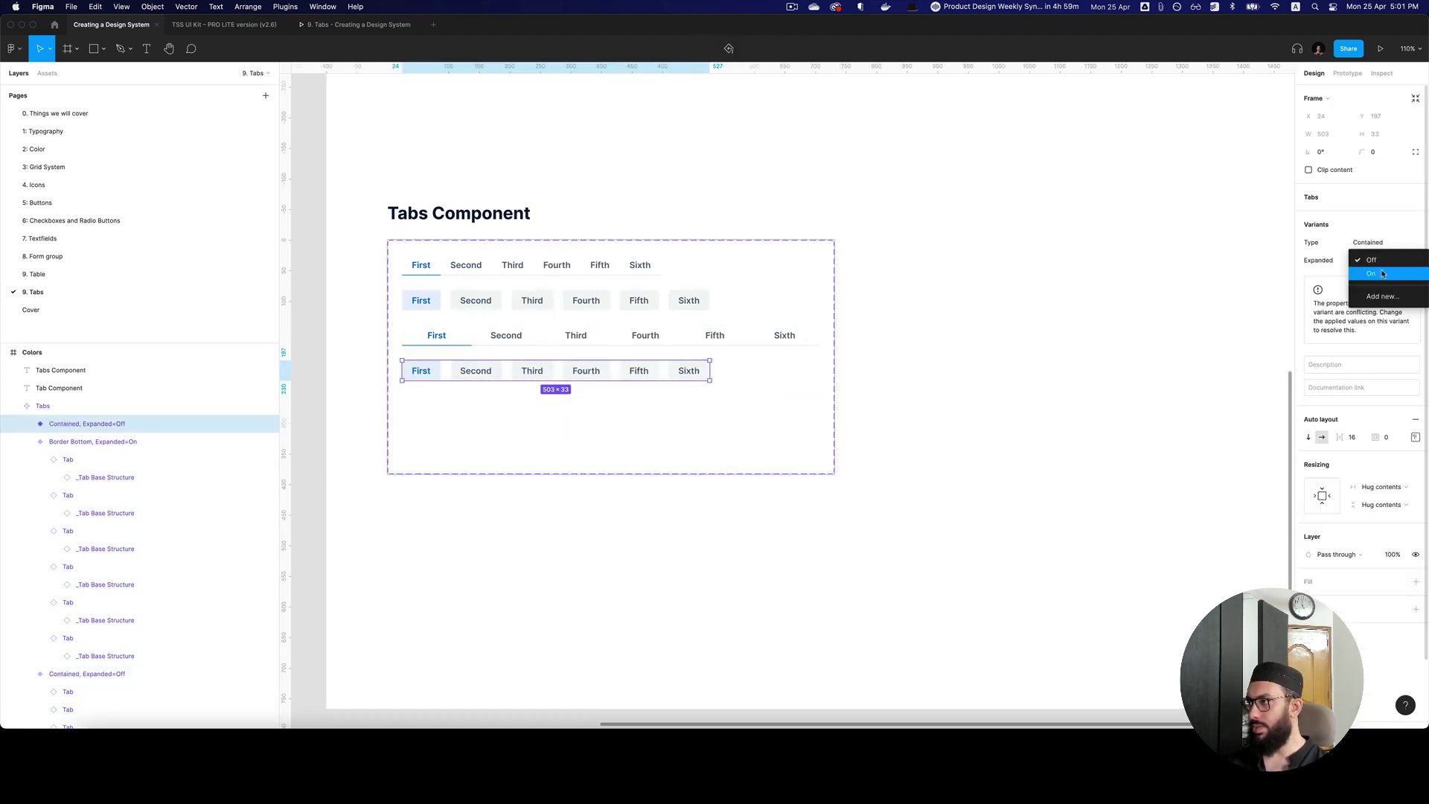
click(1382, 274)
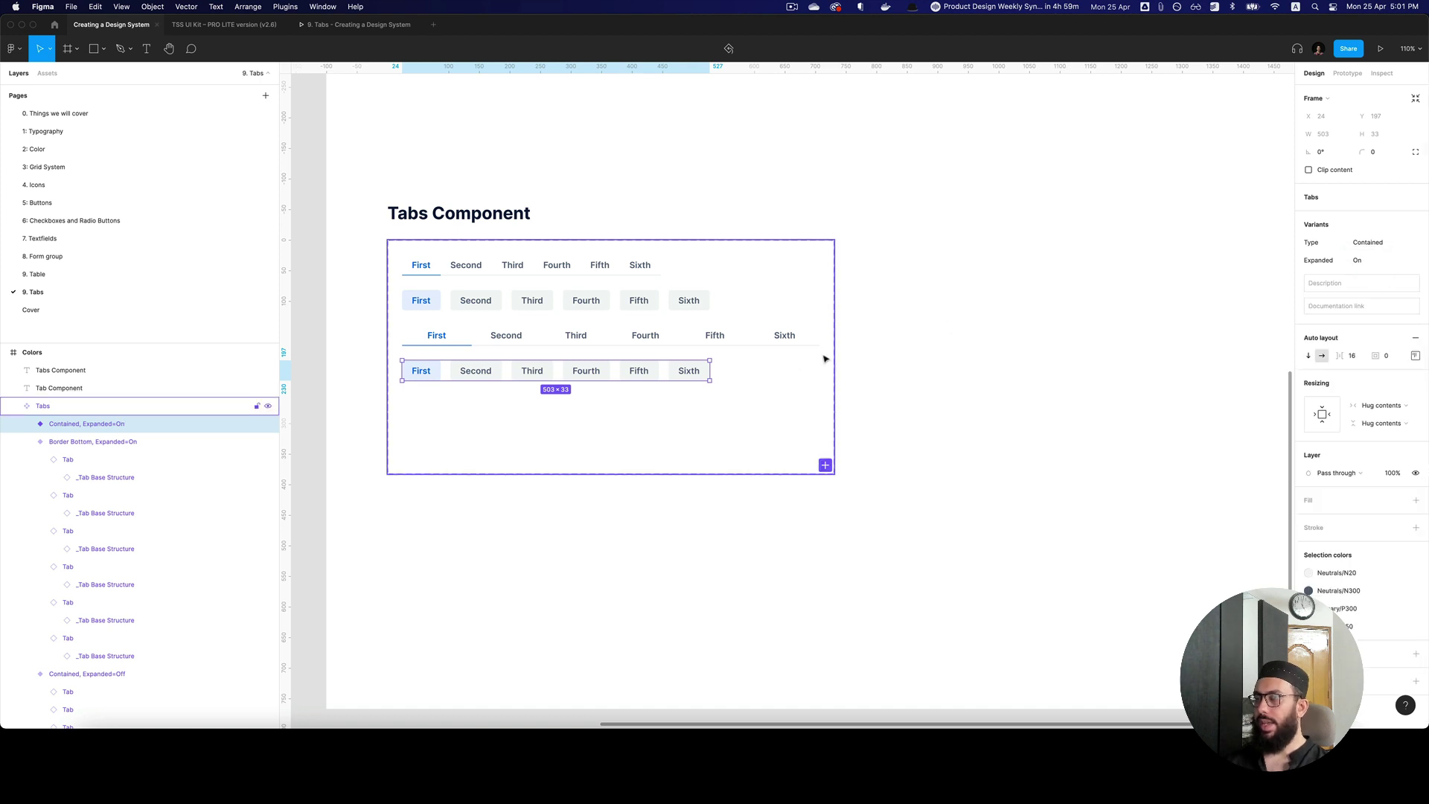
Step: Set the tabs in the duplicated Contained variant to fill the container and widen the variant to 676
key(Return)
click(1336, 355)
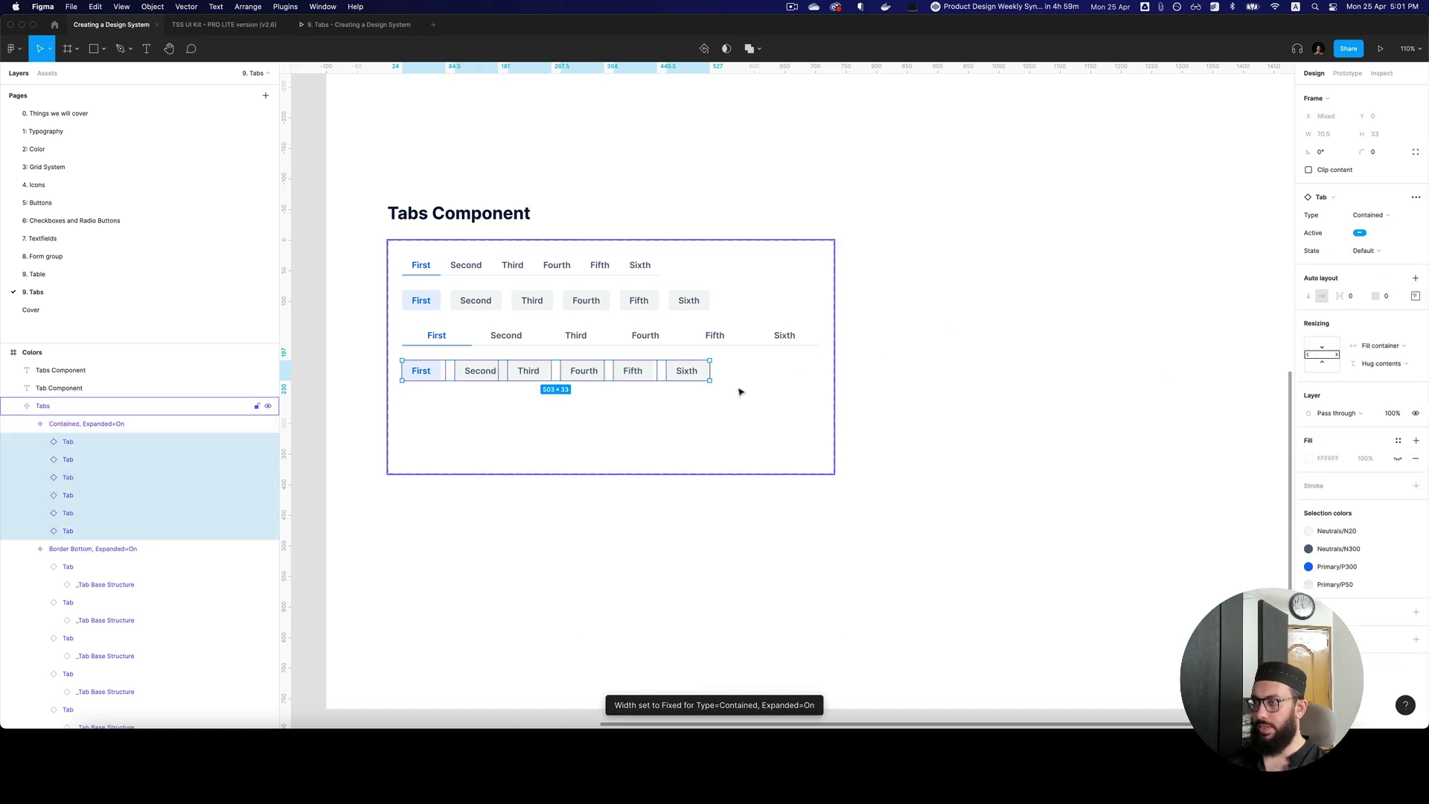
click(739, 391)
double_click(675, 375)
drag(709, 372, 816, 372)
Step: Set the nested _Tab Base Structure instances of the expanded Contained variant to fill the container width
key(z)
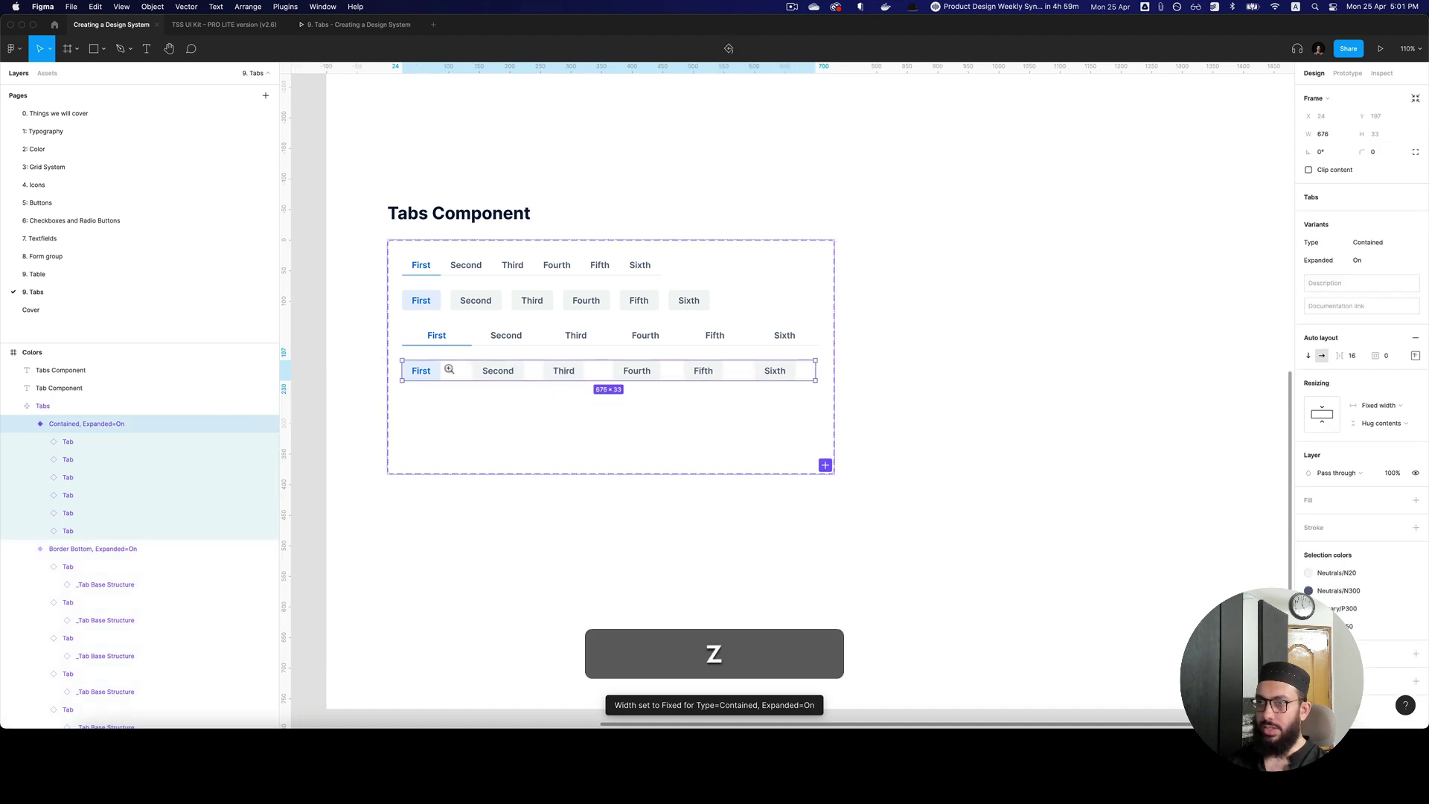
key(Return)
key(Return)
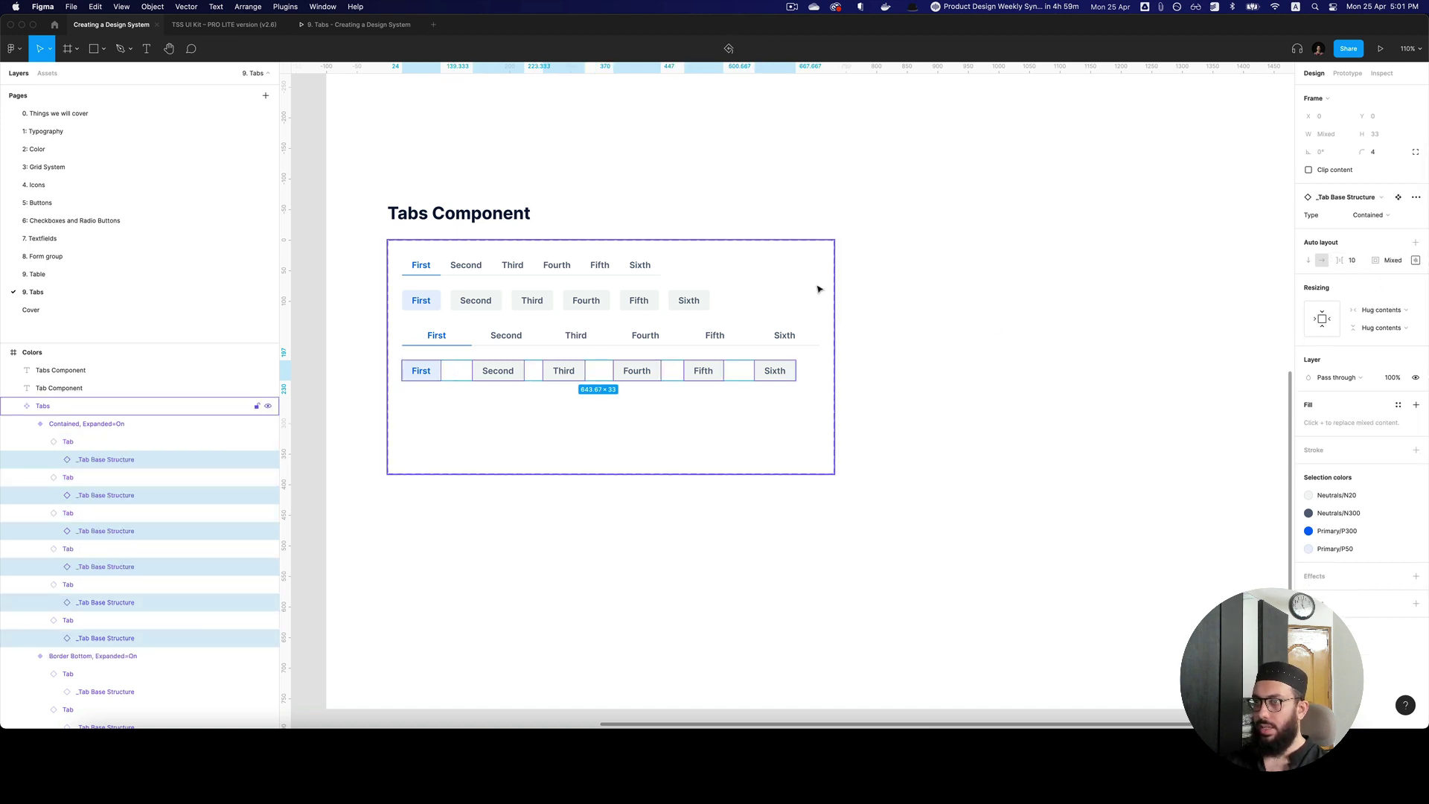
scroll(819, 289, up, 6)
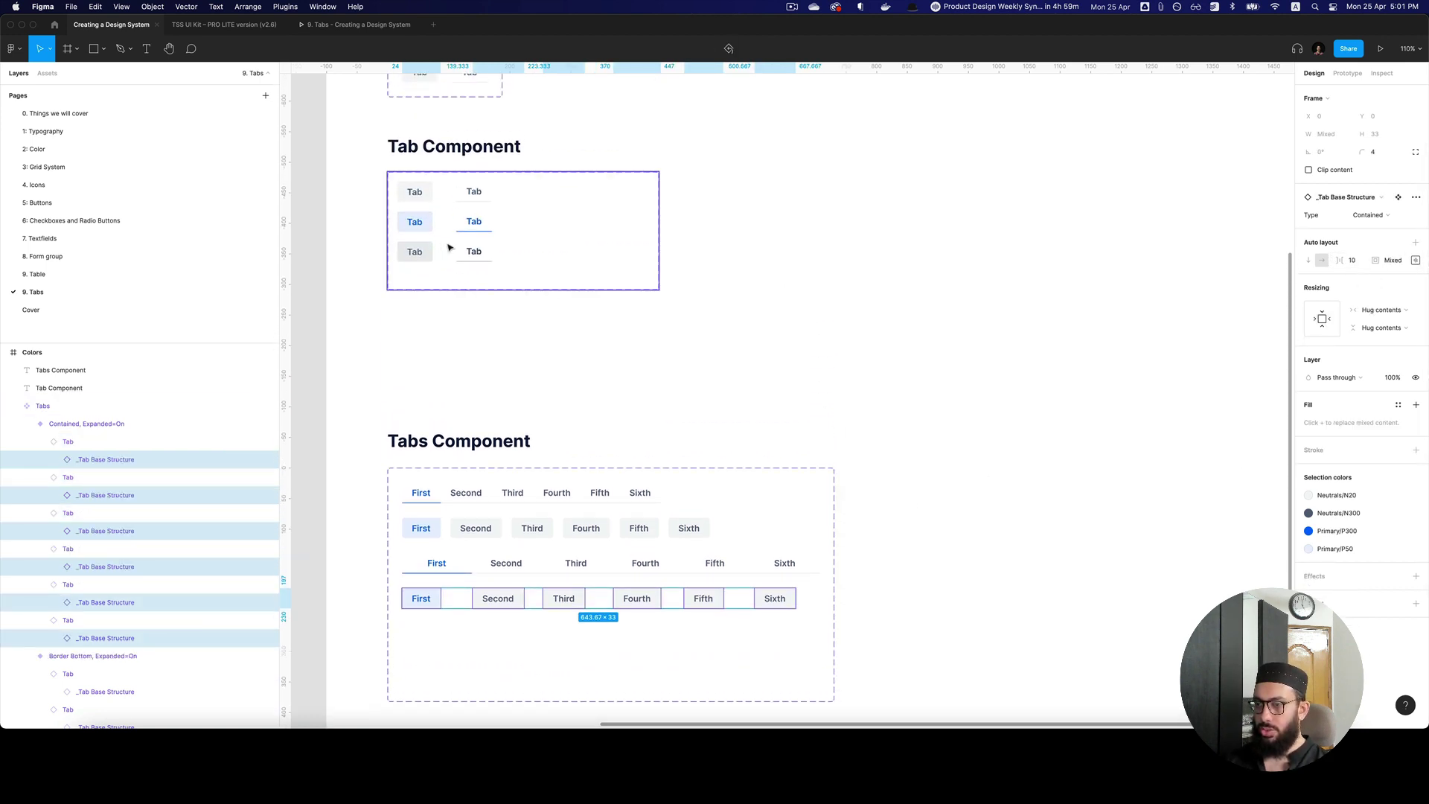
scroll(938, 381, down, 5)
click(929, 389)
Step: Place an instance of the expanded Contained variant below the component set and hide its Fourth, Fifth and Sixth tabs
key(z)
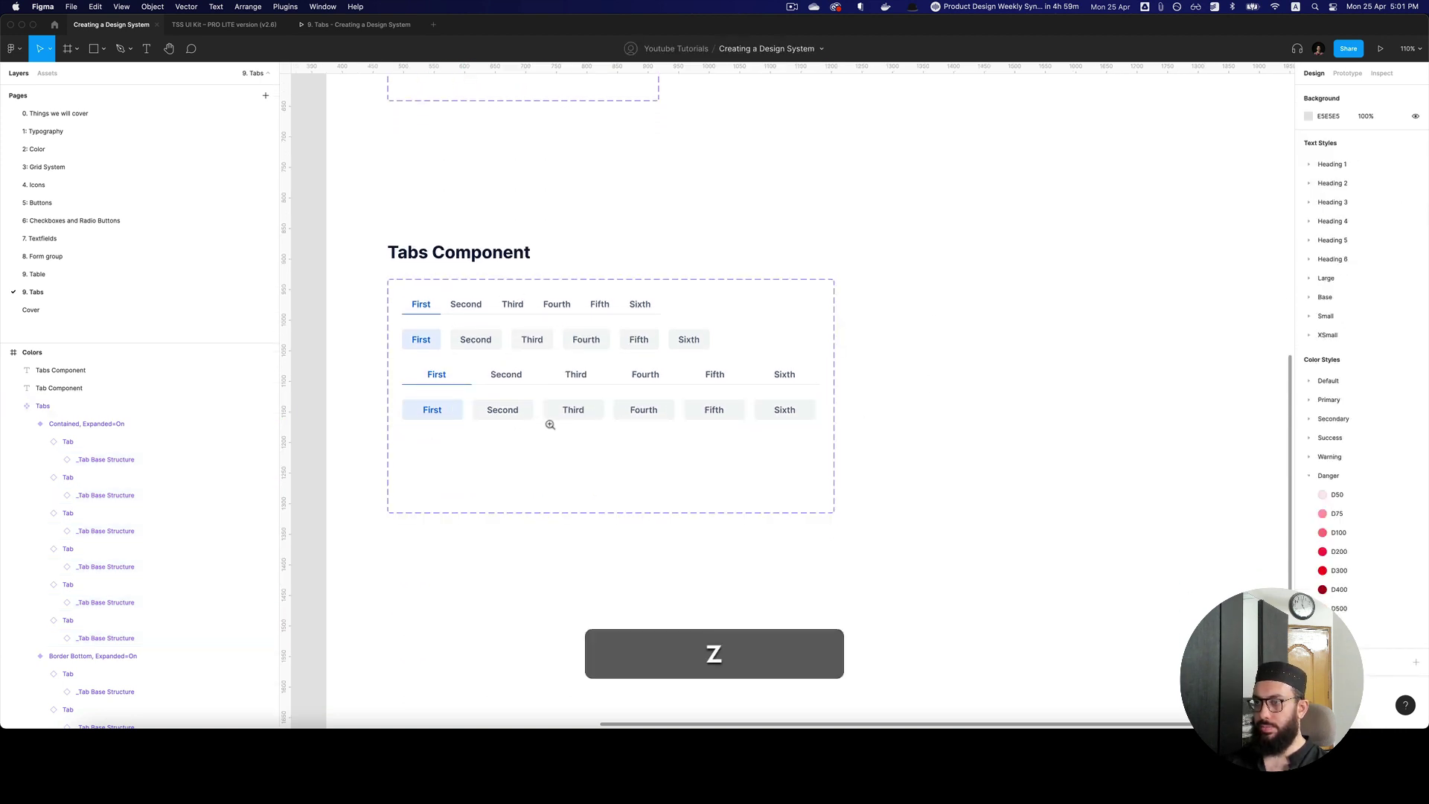
click(625, 411)
drag(662, 413, 756, 456)
key(space)
double_click(820, 481)
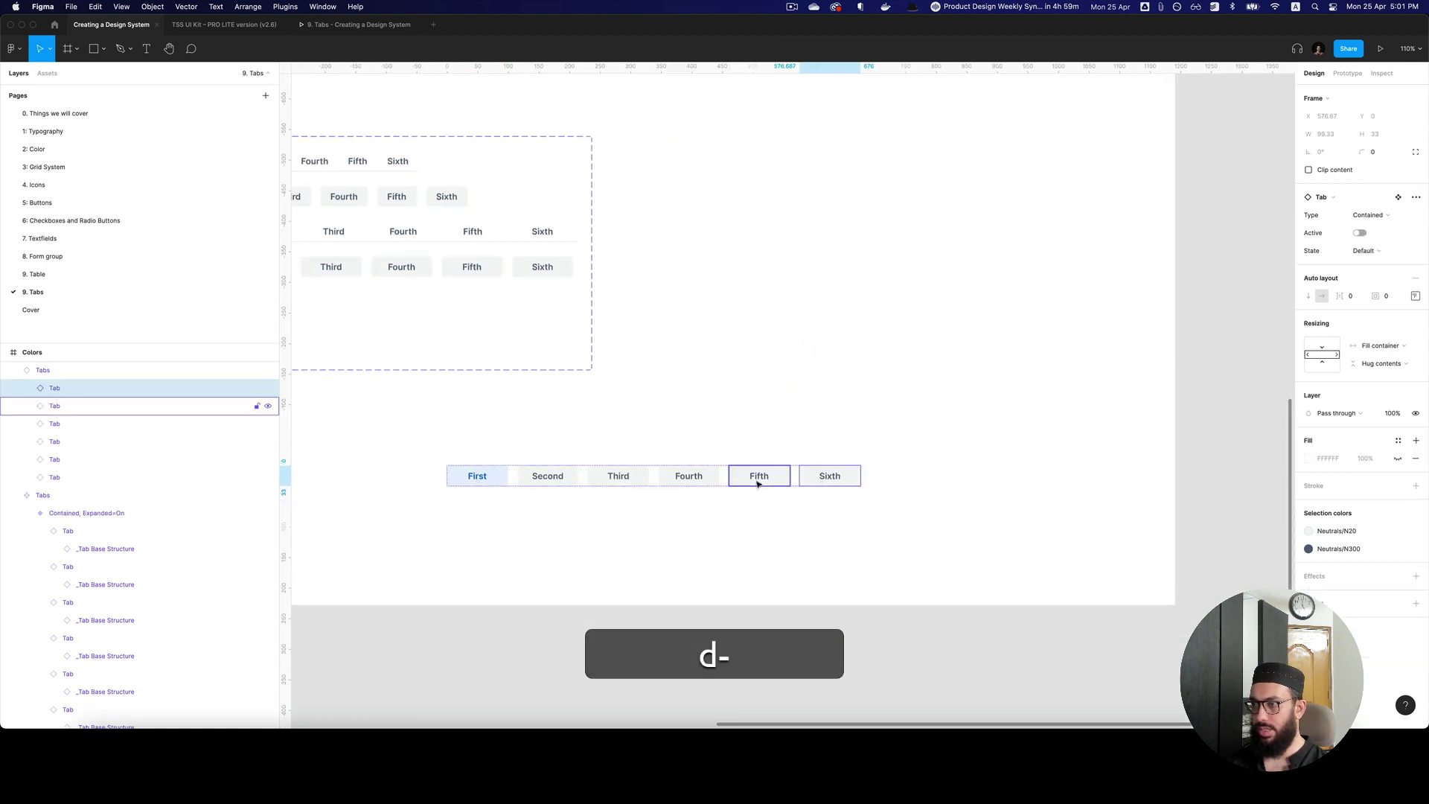
shift+click(757, 484)
shift+click(702, 478)
key(super+shift+h)
Step: Examine the Type and Expanded properties of the three-tab instance
click(849, 439)
key(z)
click(645, 527)
click(698, 428)
key(space)
drag(769, 441, 844, 443)
click(1378, 238)
click(1379, 245)
click(1388, 237)
click(1399, 251)
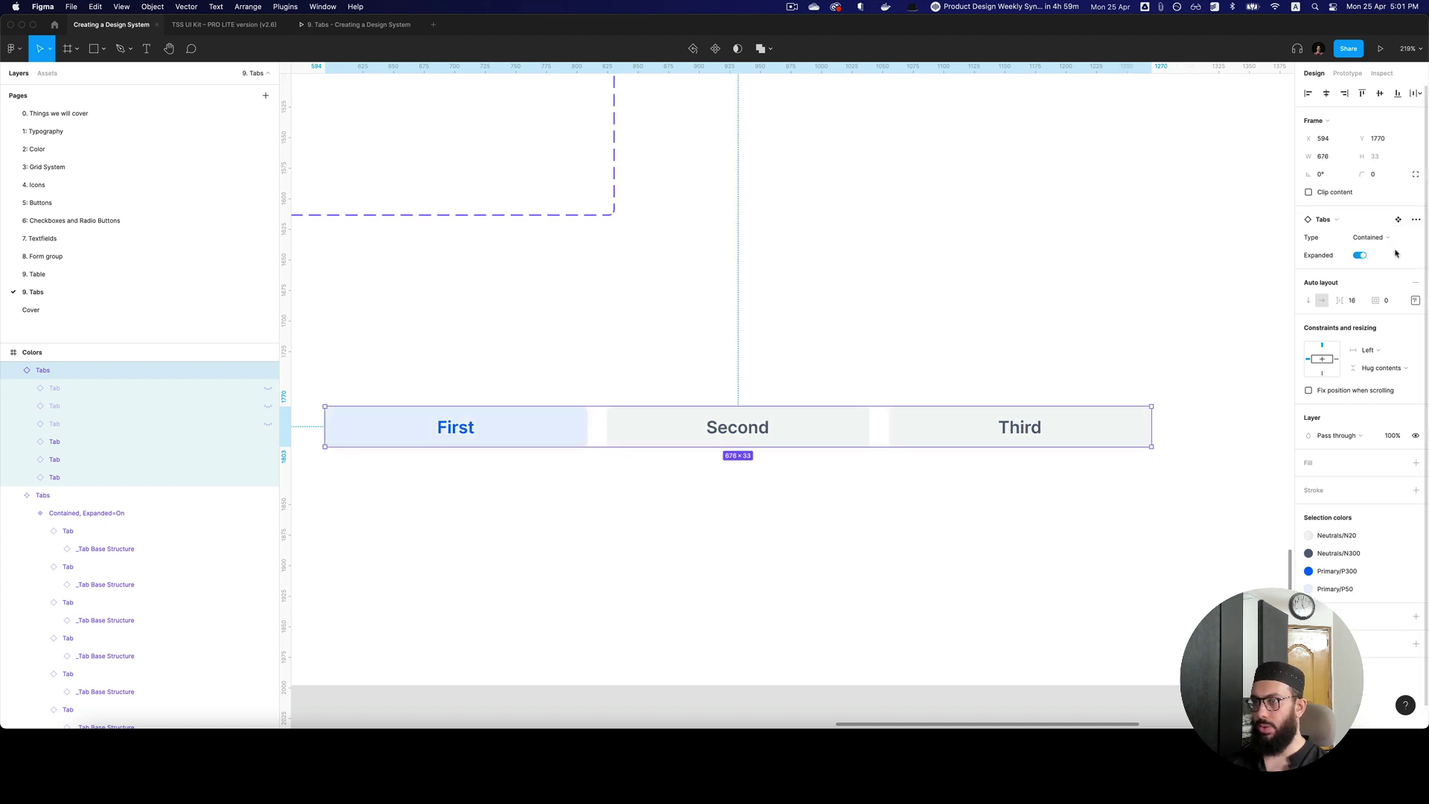
Step: Delete the three-tab Contained test instance below the Tabs component set
click(1130, 272)
click(1015, 424)
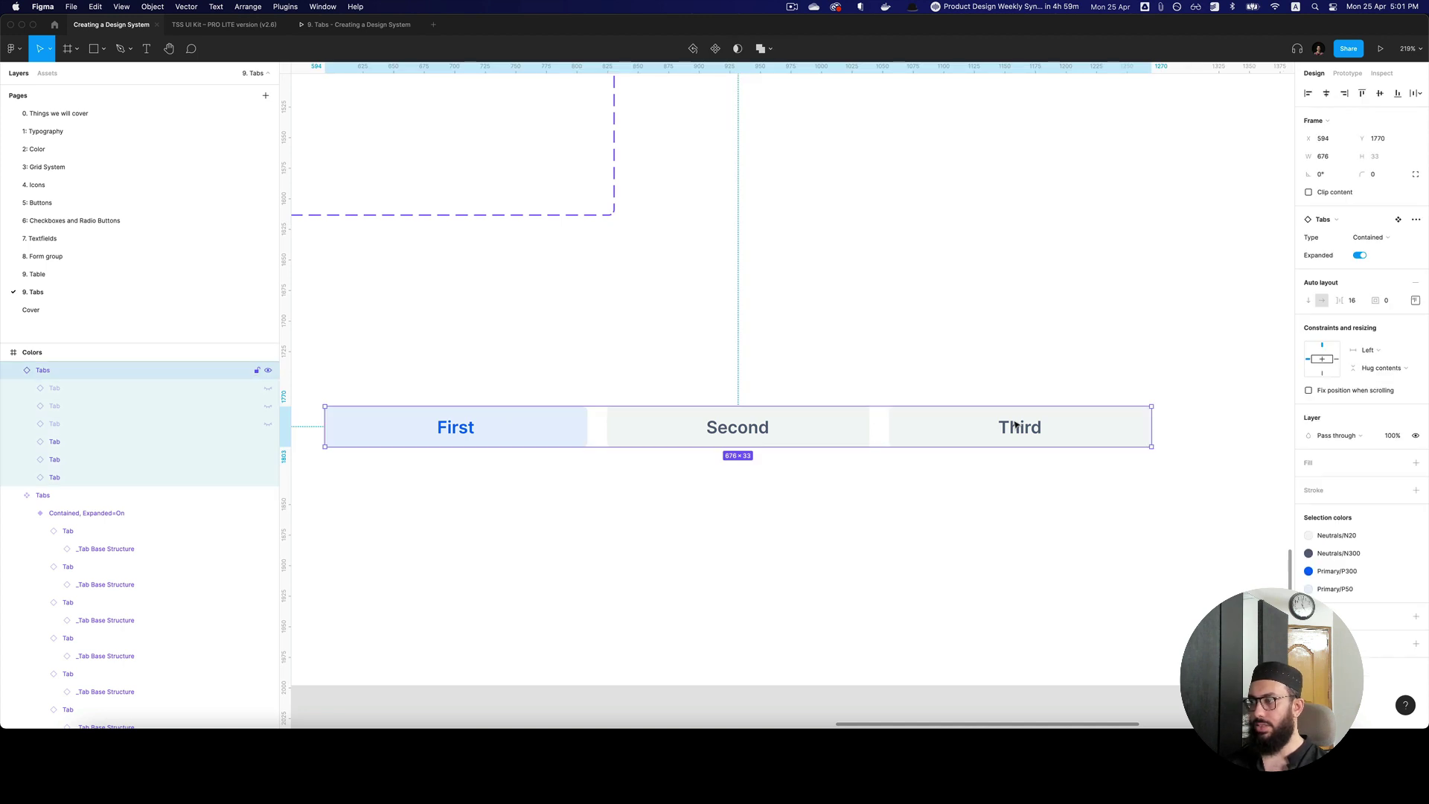
key(z)
alt+click(1015, 424)
click(1070, 370)
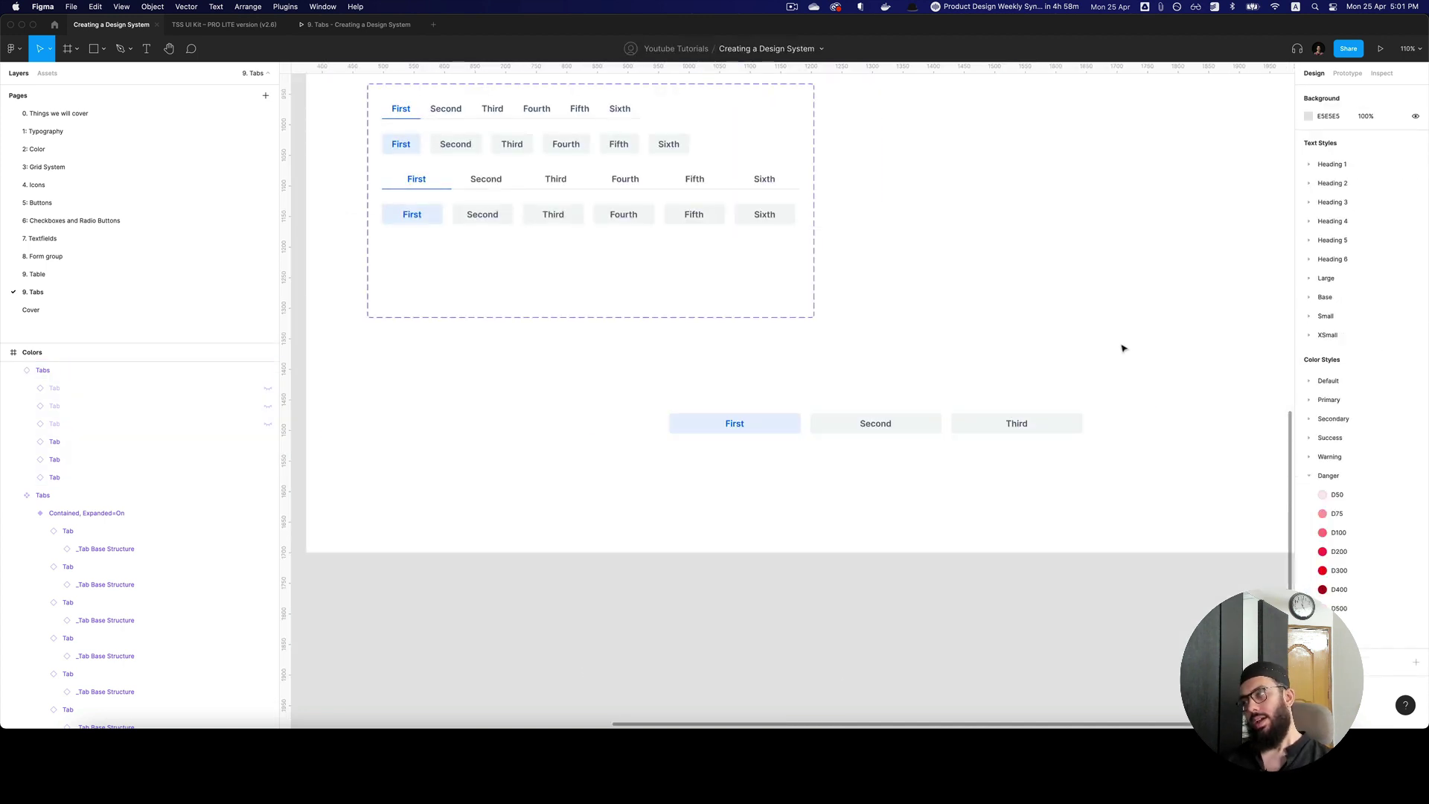
click(1081, 422)
key(space)
drag(1107, 382, 600, 521)
click(1026, 444)
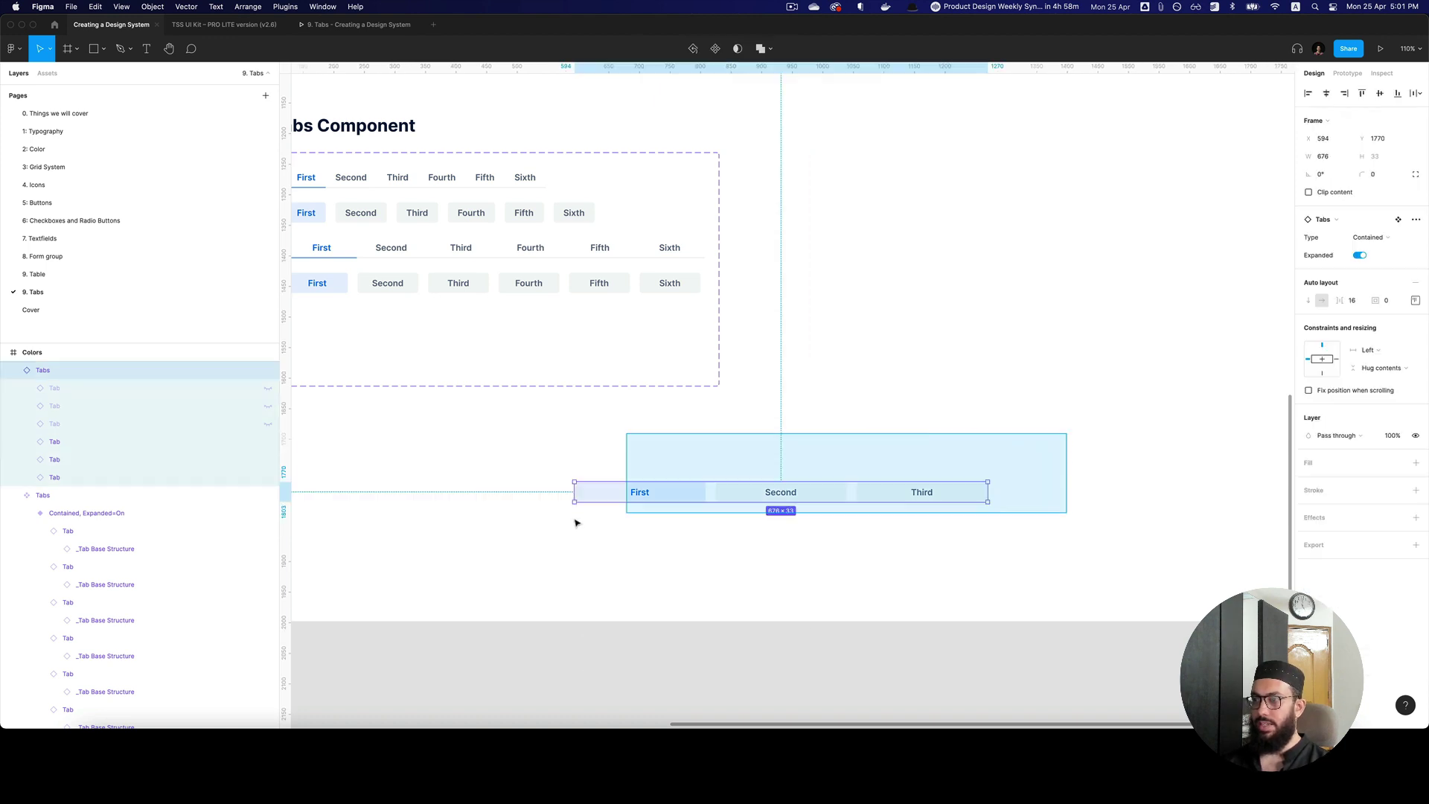
key(BackSpace)
Step: Set the height of the Title container in the Border Bottom base tab to 35
scroll(647, 476, up, 5)
scroll(655, 468, up, 10)
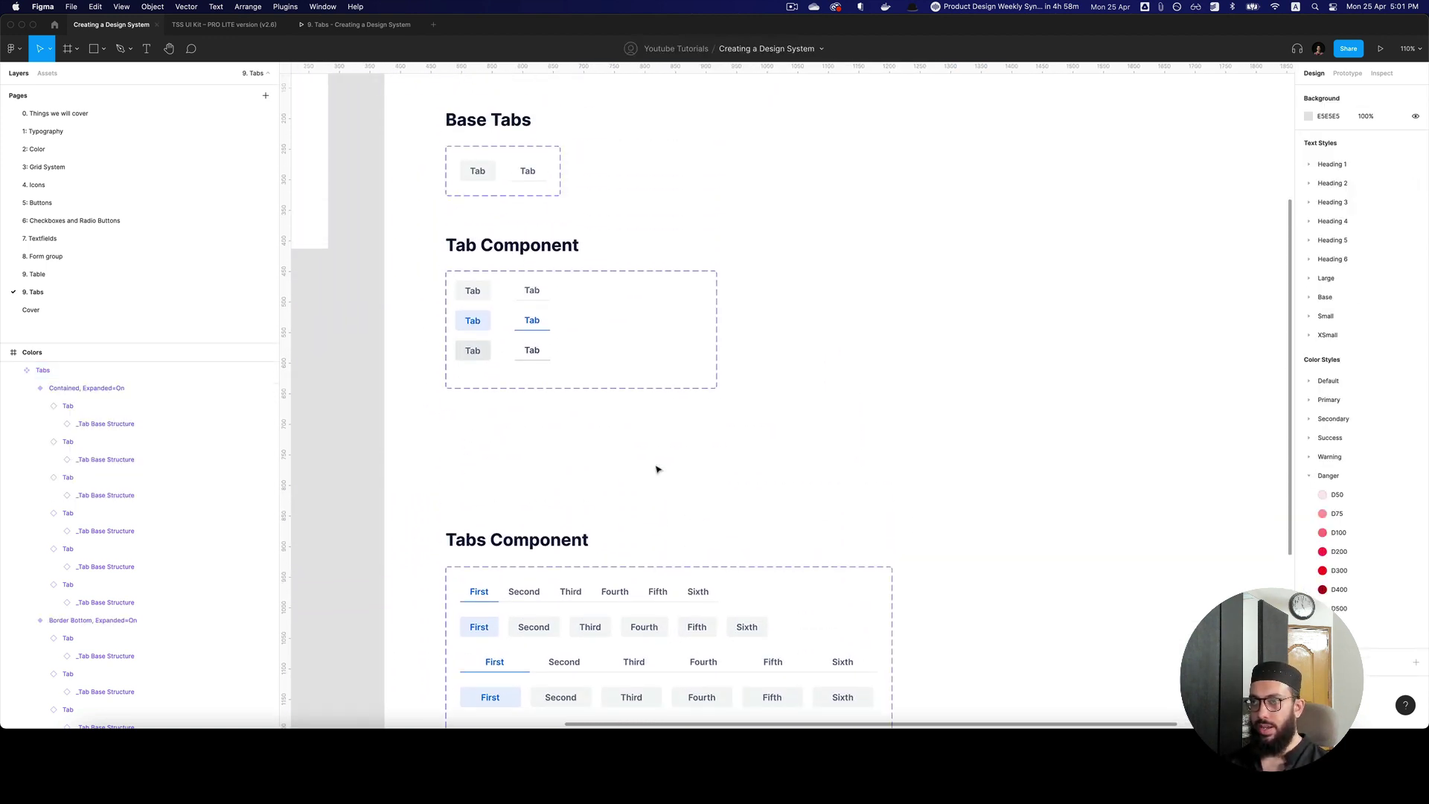
key(z)
click(626, 335)
click(552, 351)
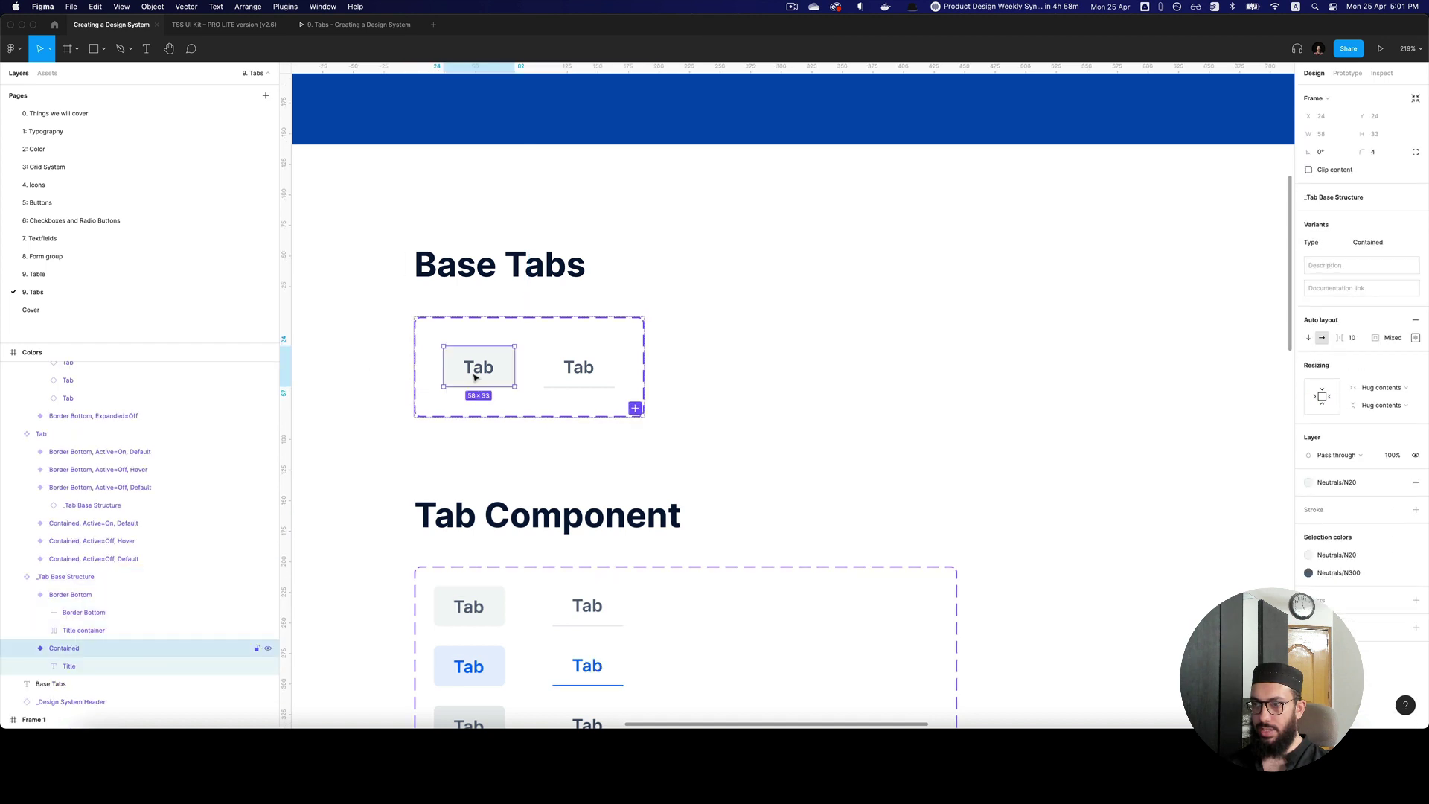
key(z)
click(567, 347)
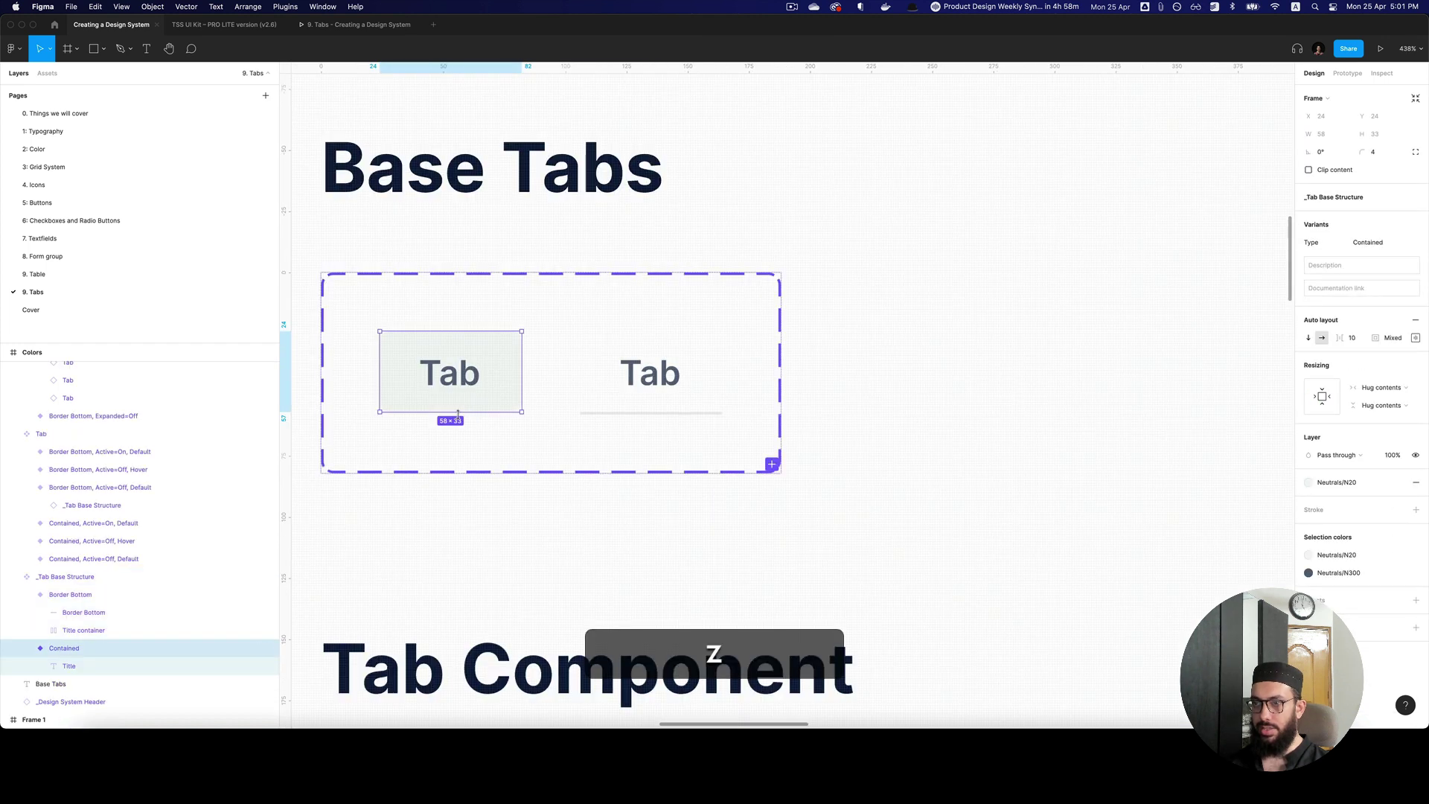
click(651, 376)
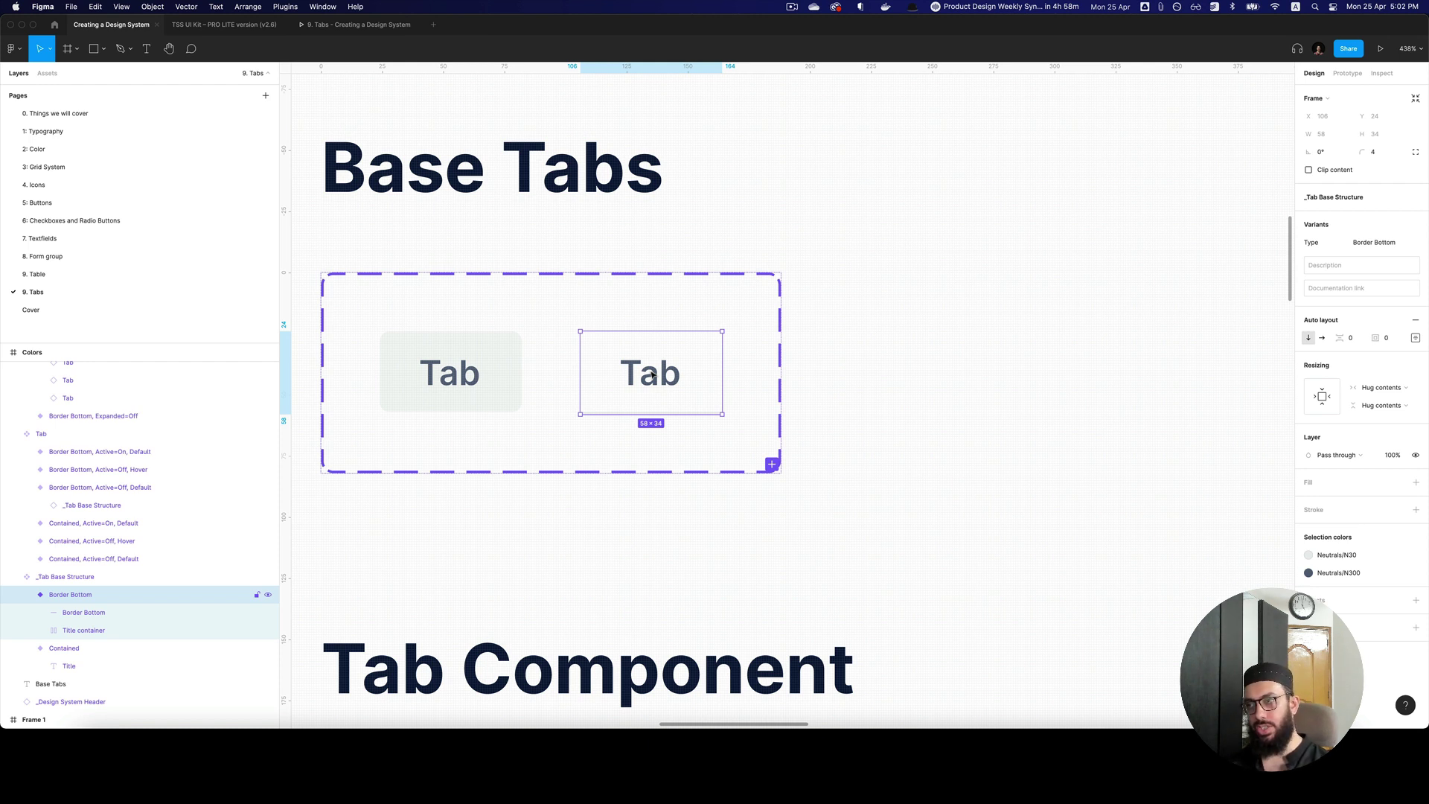
double_click(651, 376)
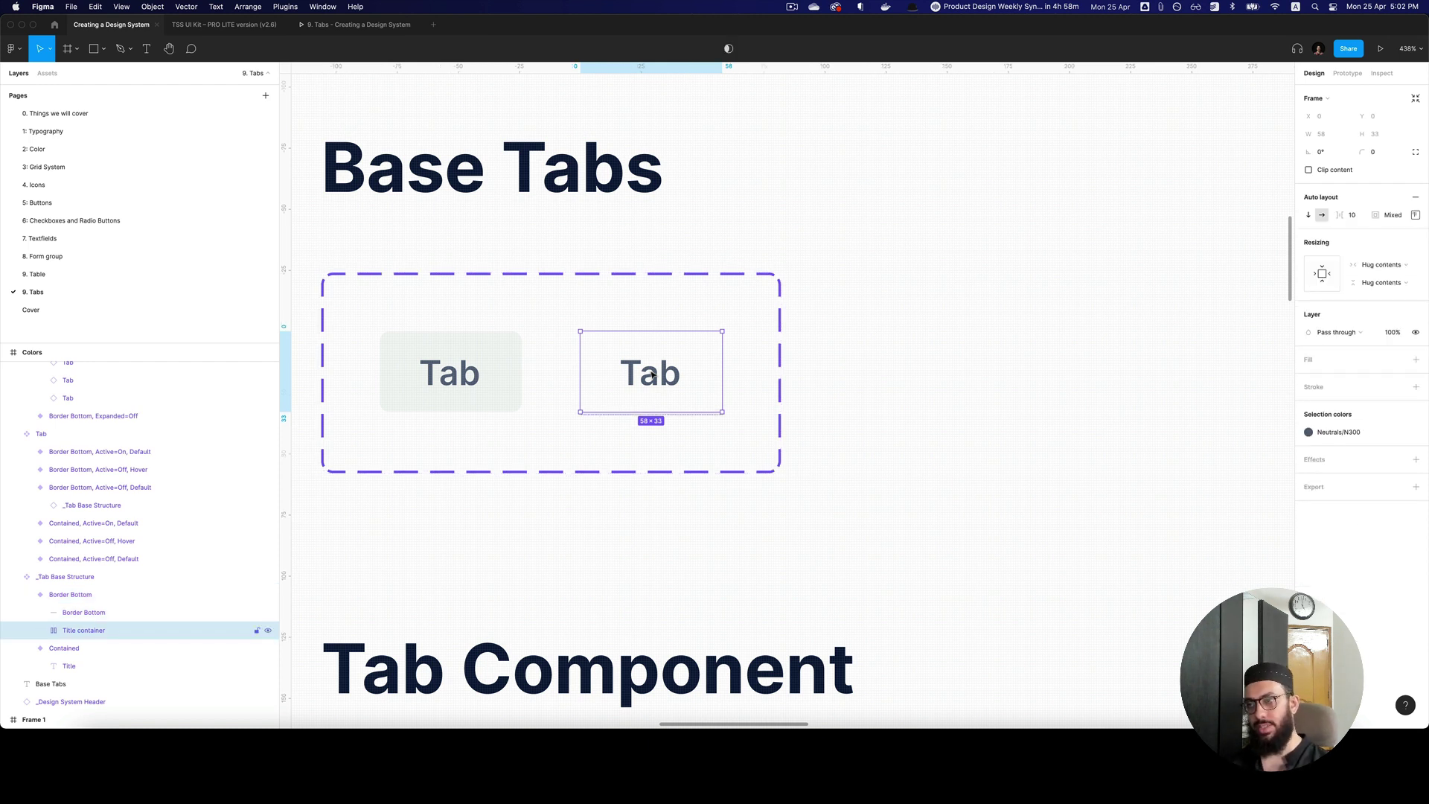
key(super+d)
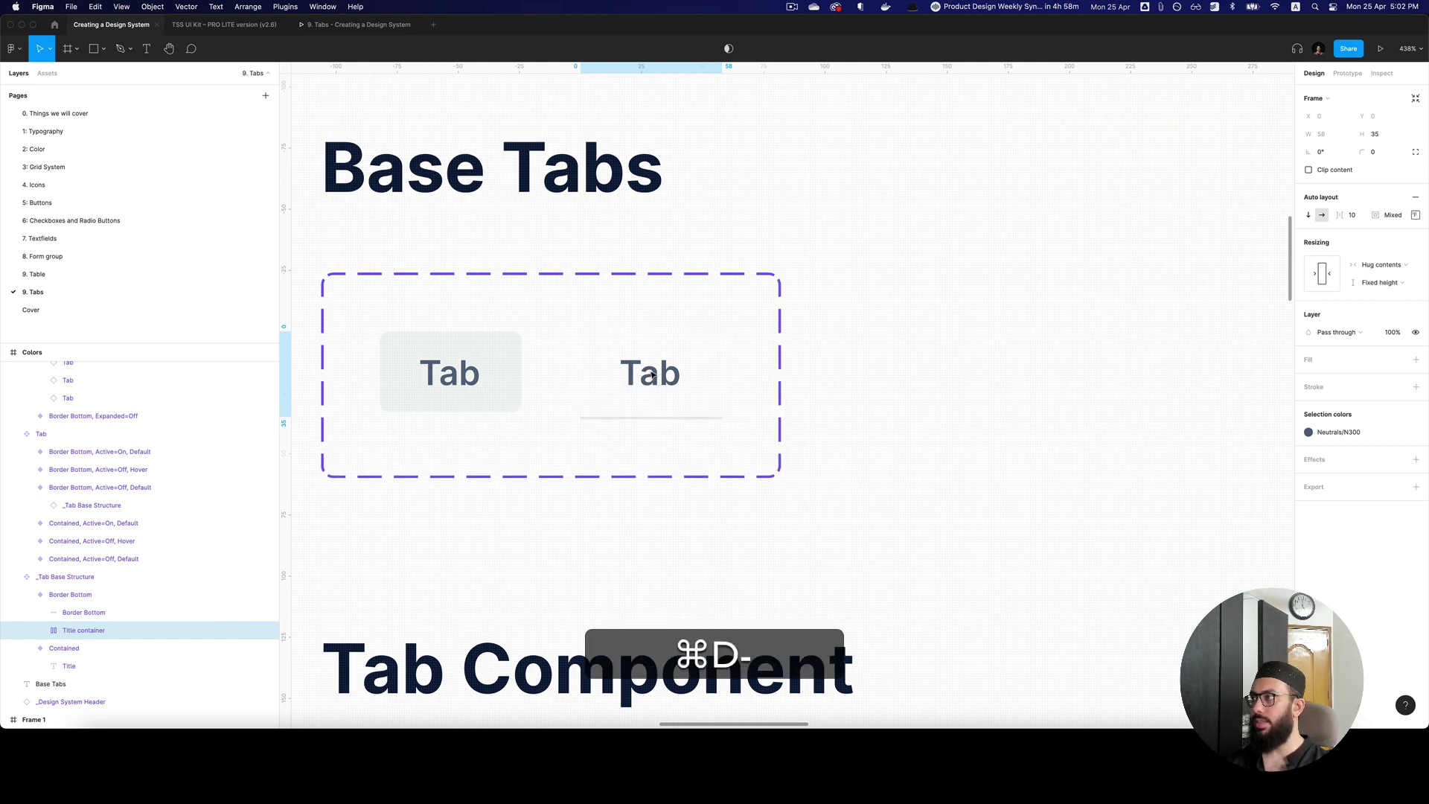
Step: Set the height of the Contained base tab to 36 to match the Border Bottom base tab
click(815, 377)
click(666, 376)
click(666, 376)
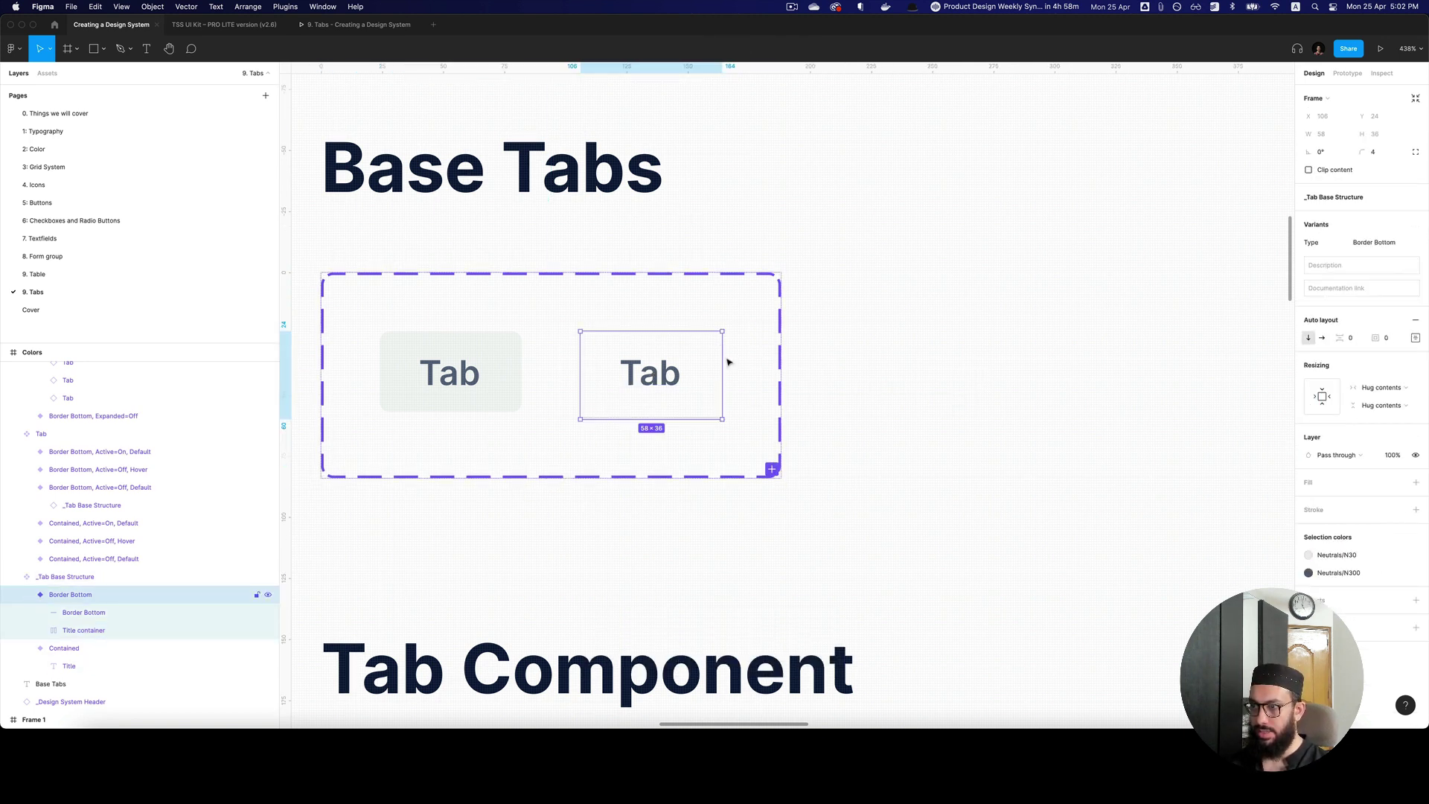
click(445, 383)
key(super+d)
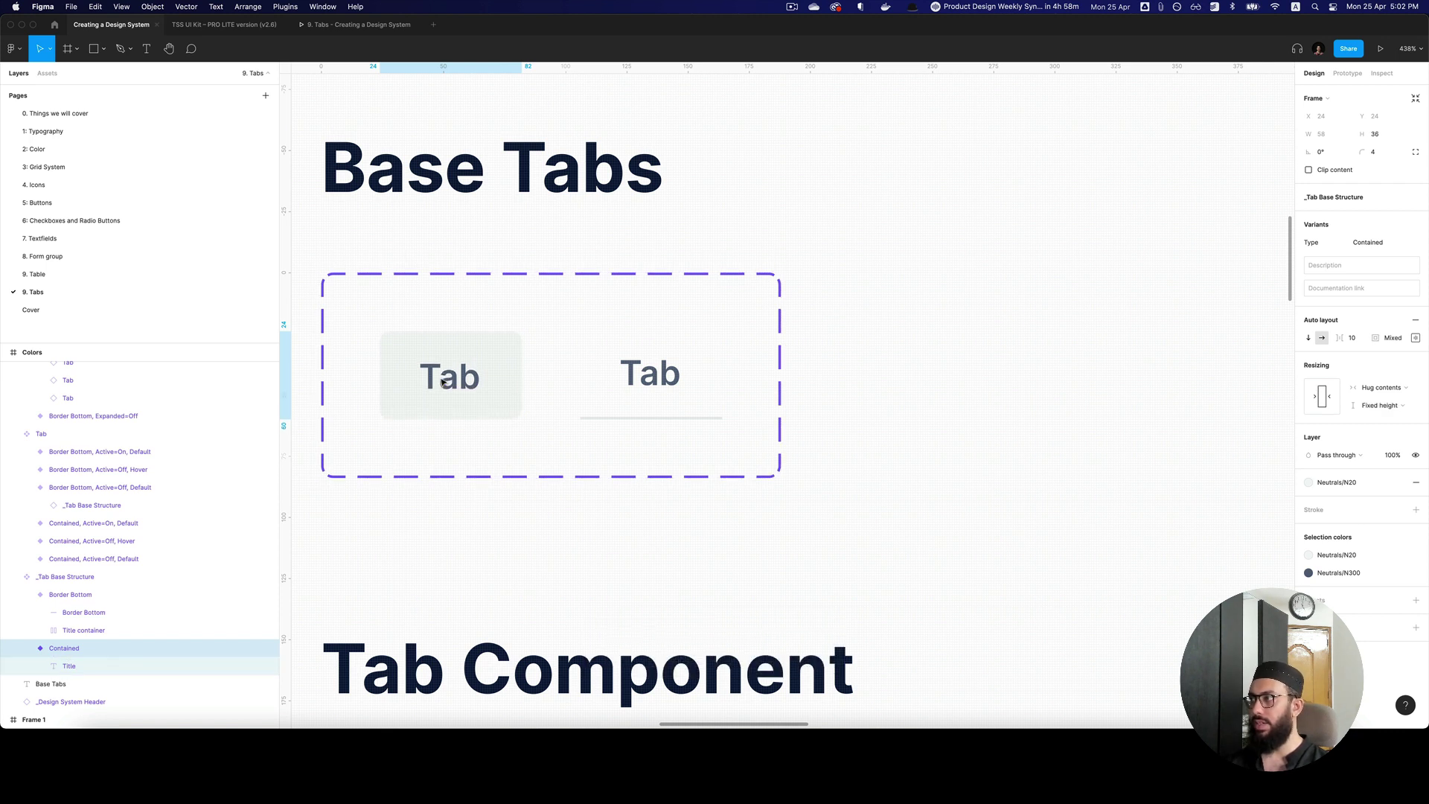
Step: Examine the variants in the Tab and Tabs component sets to check their sizes after the base tab height change
key(alt+z)
alt+click(565, 391)
scroll(654, 388, down, 7)
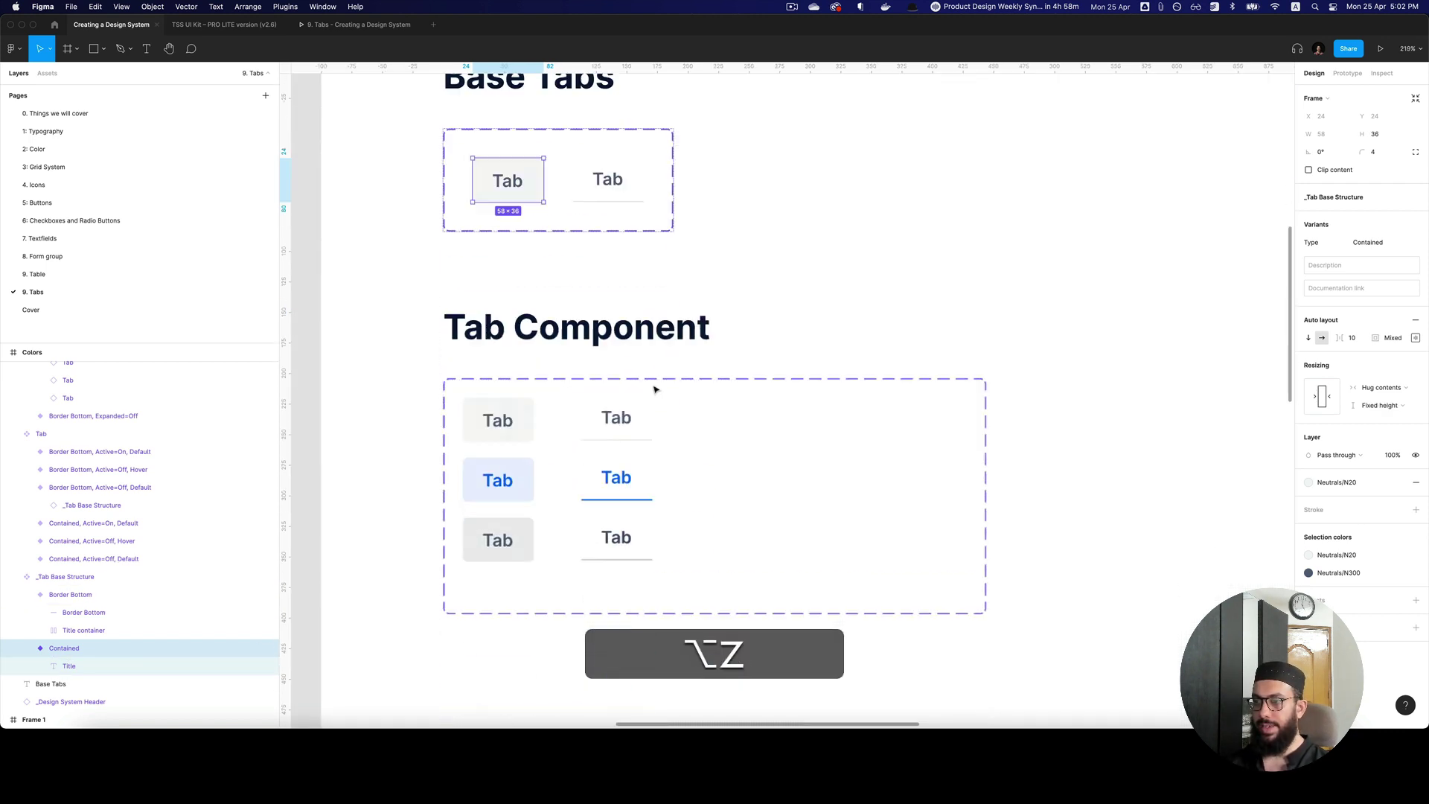
alt+click(654, 386)
key(space)
drag(657, 354, 529, 176)
scroll(526, 402, down, 2)
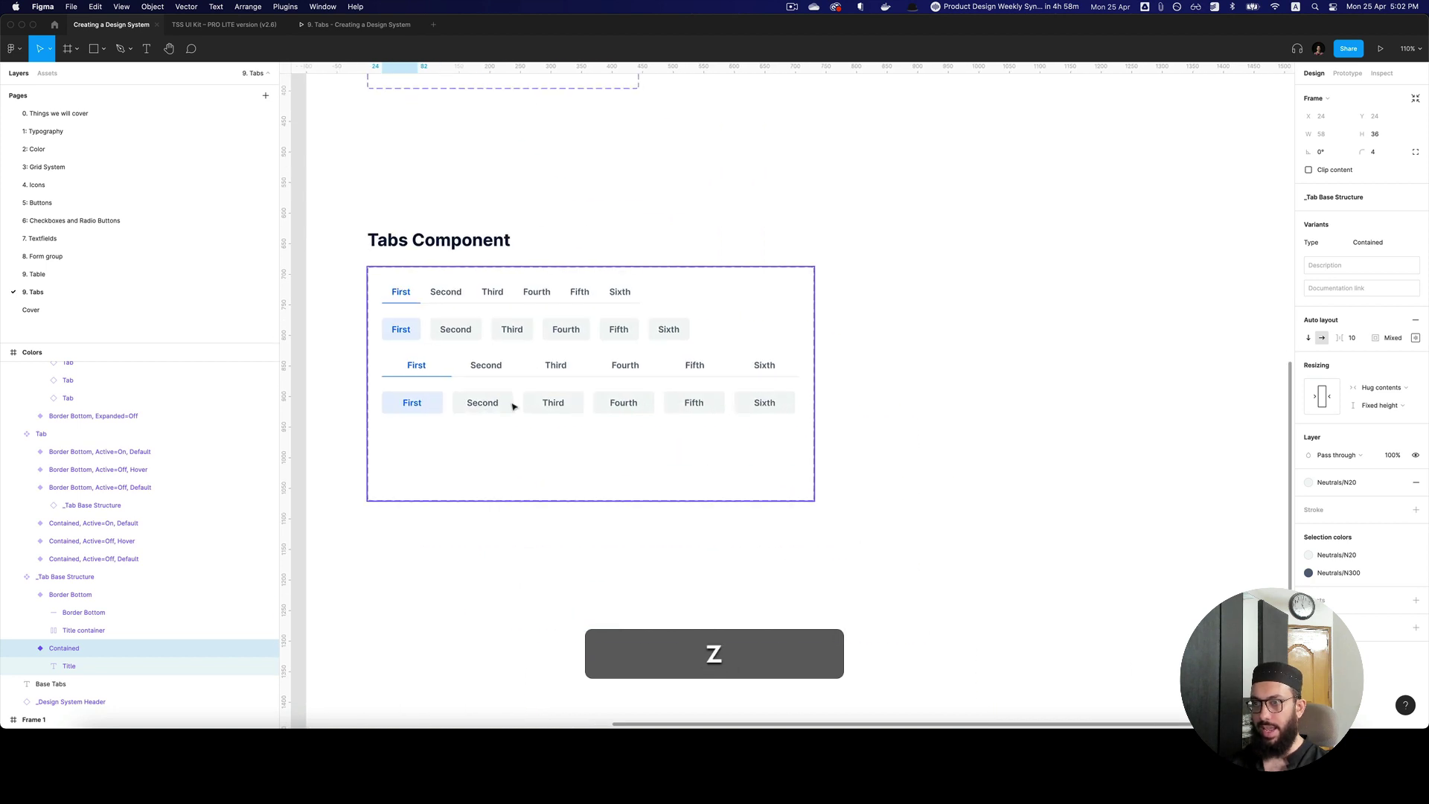
click(511, 405)
click(526, 375)
click(526, 340)
click(526, 298)
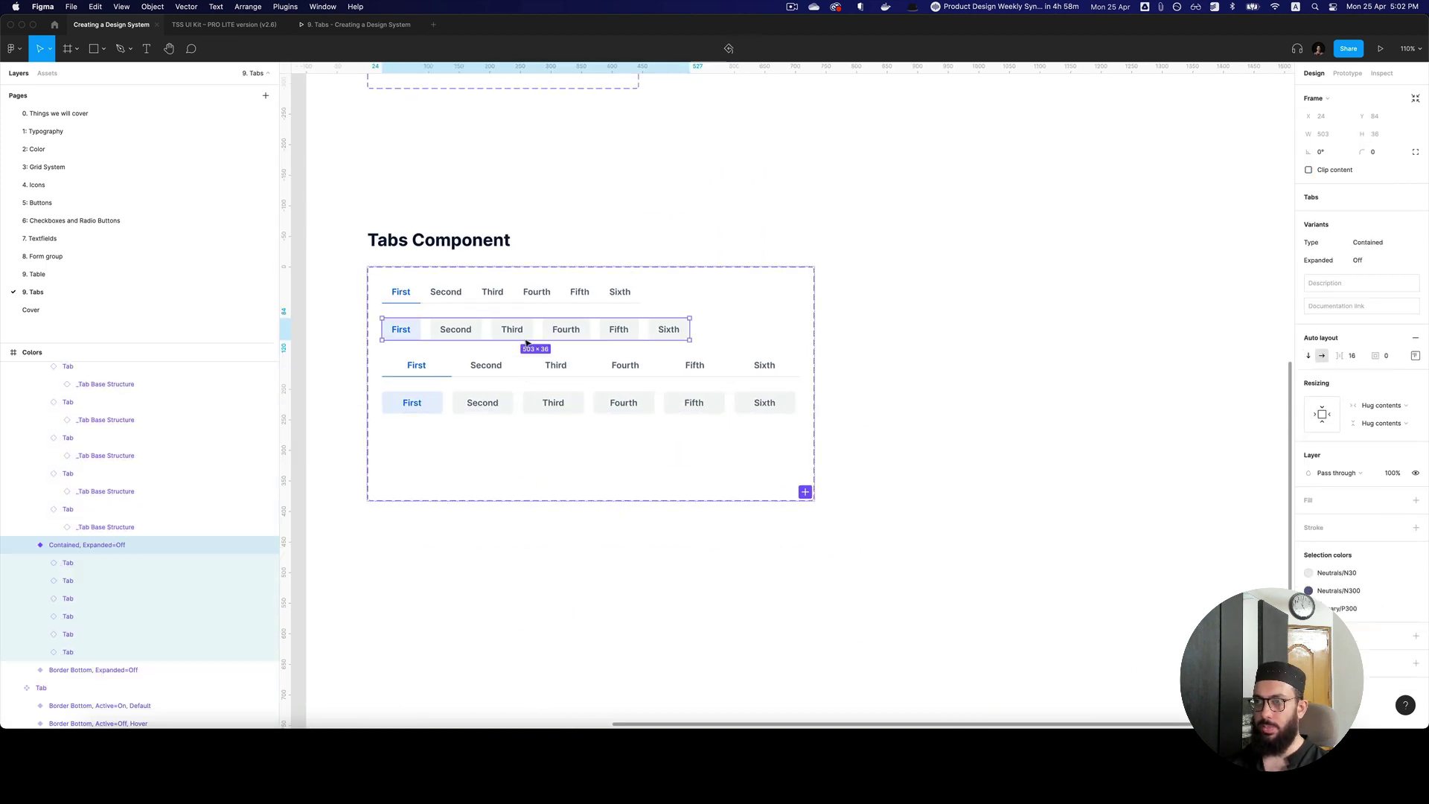
key(z)
click(522, 304)
key(alt+z)
key(space)
drag(561, 374, 629, 669)
drag(473, 176, 630, 616)
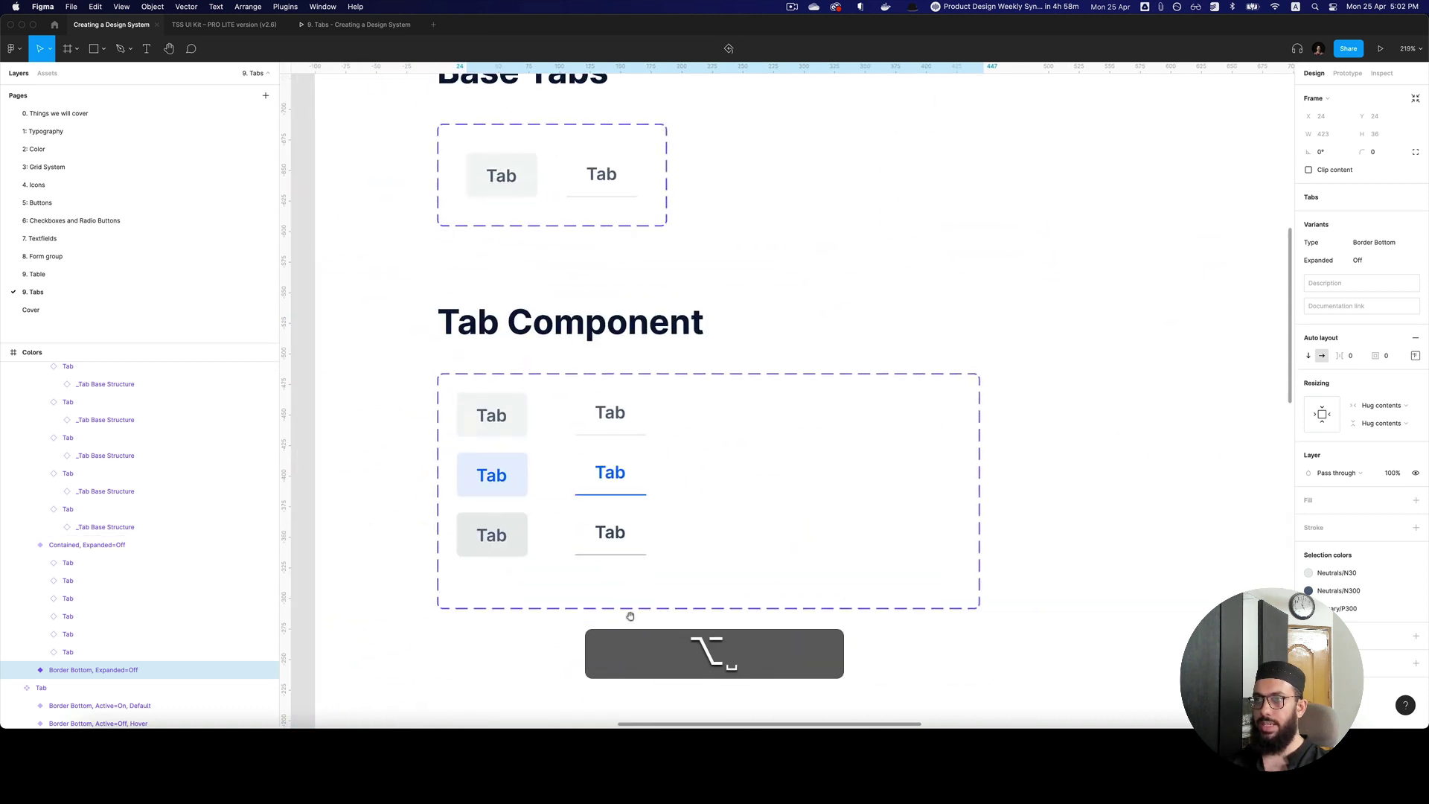
Step: Move the Tabs Component heading and its component set up together, closer to the Tab component set
key(alt+z)
alt+click(590, 474)
key(space)
drag(678, 544, 516, 280)
click(703, 390)
drag(945, 366, 323, 716)
scroll(590, 510, down, 5)
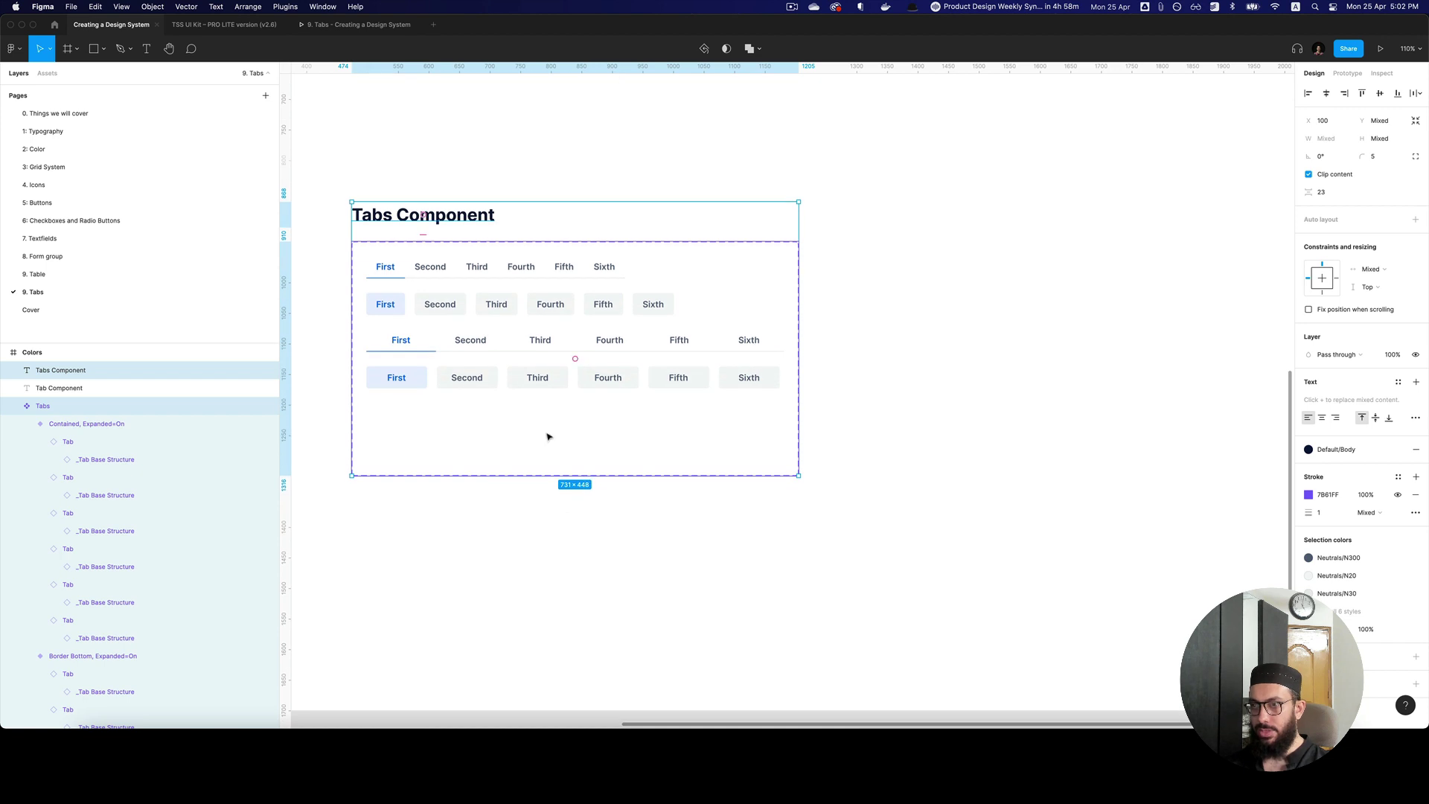
drag(500, 365, 531, 417)
key(space)
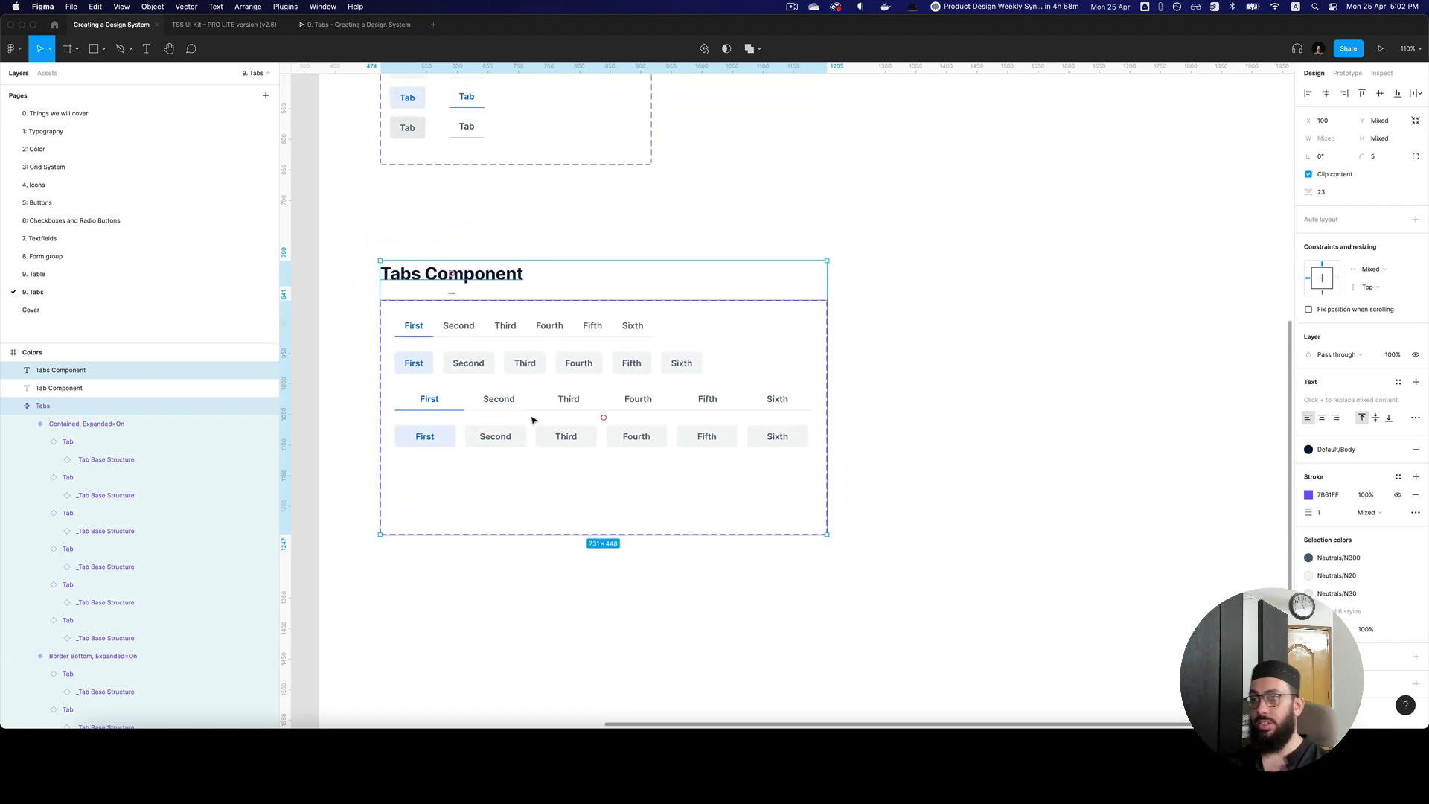
Step: Set the spacing between tabs to 8 in both Contained variants of the Tabs component set
click(517, 368)
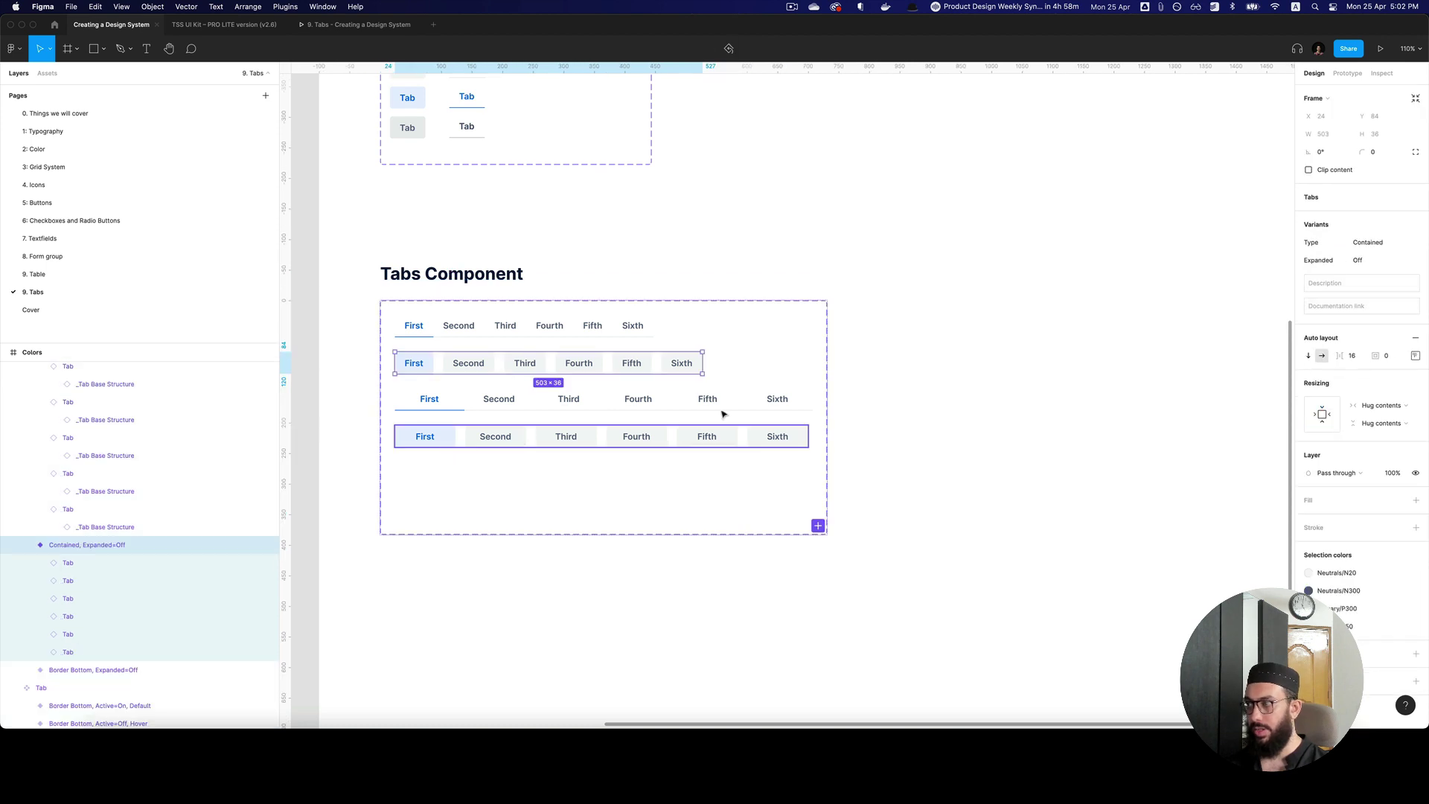
shift+click(562, 437)
key(Return)
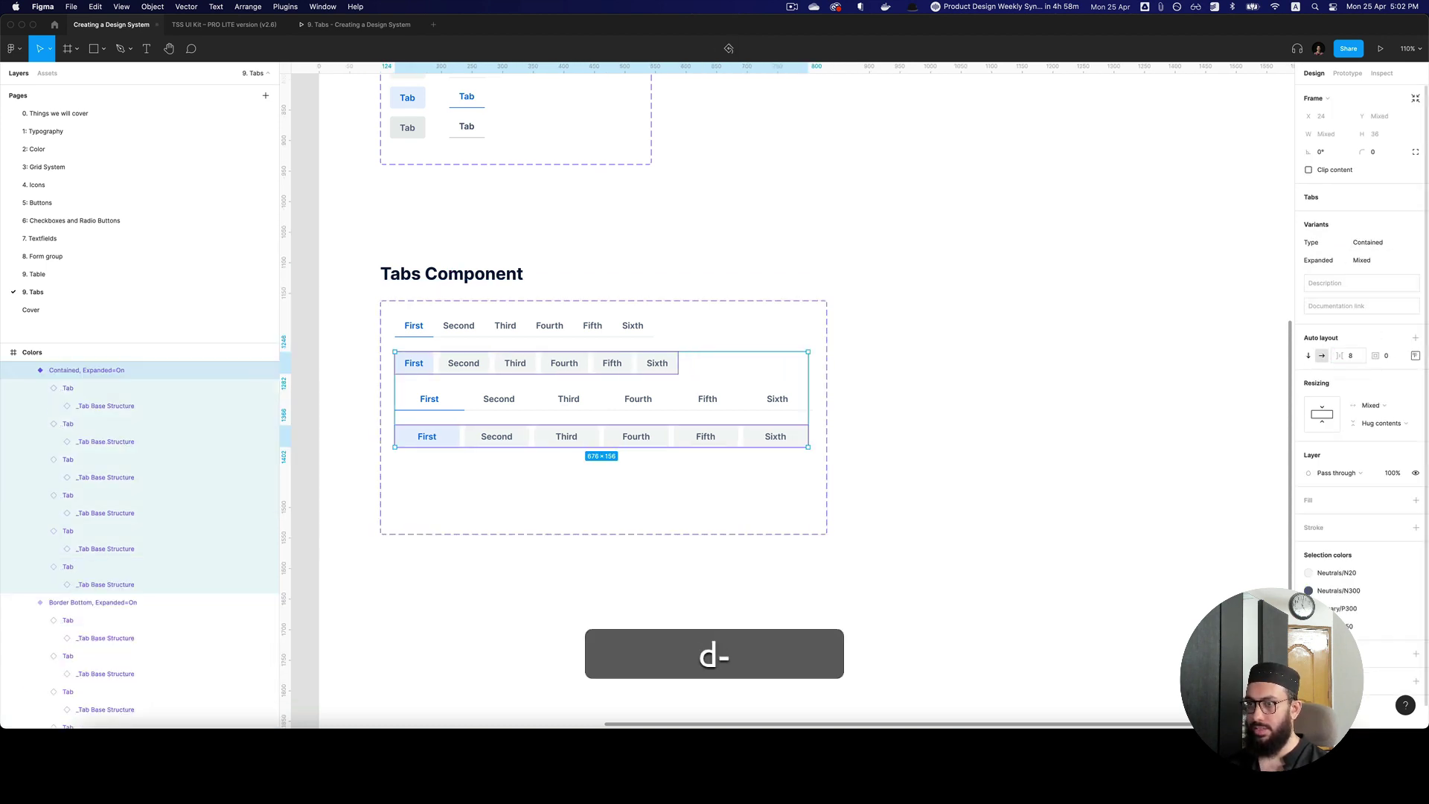
click(917, 344)
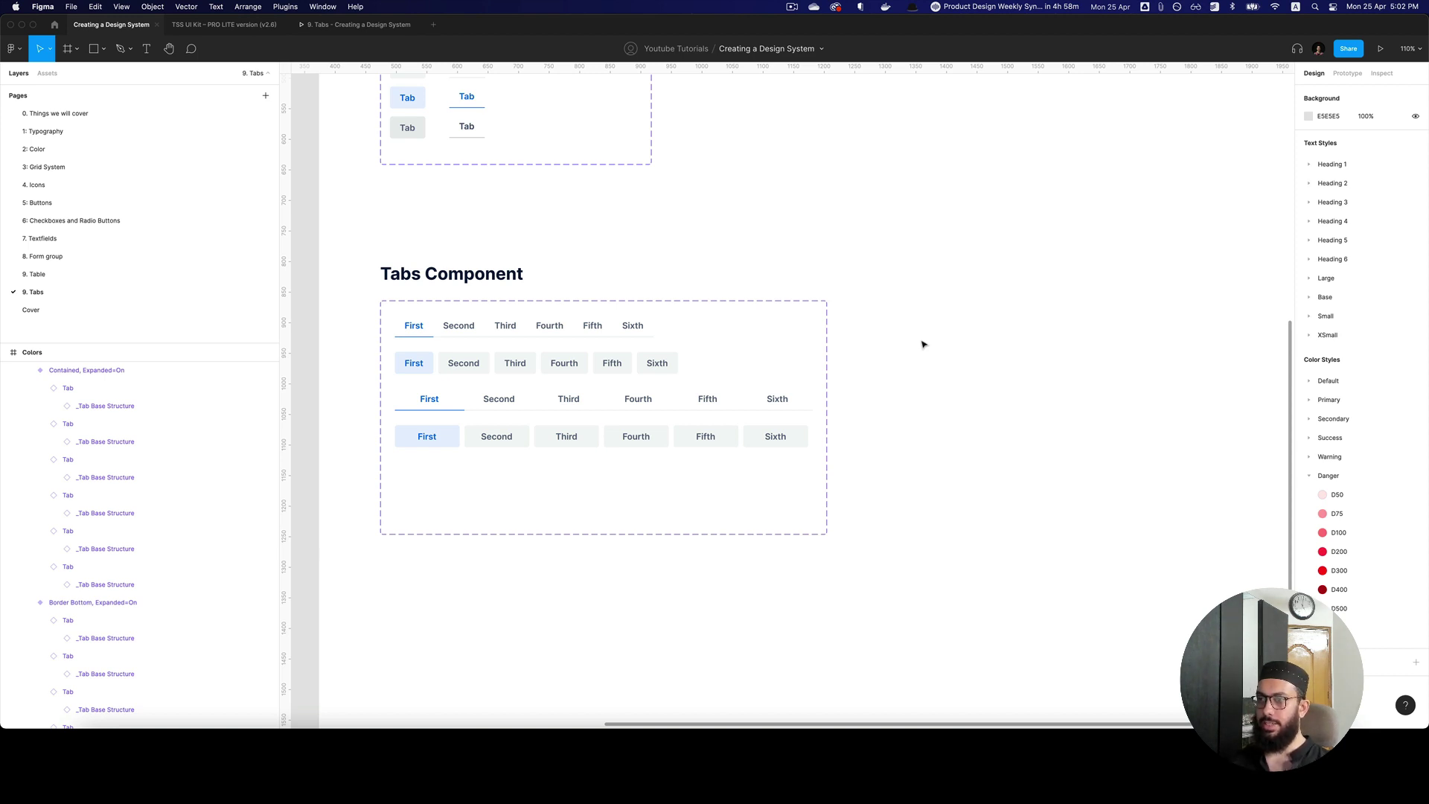
Step: Examine the layout of the component sets and the three Contained variants in the Tab component set
scroll(923, 344, up, 5)
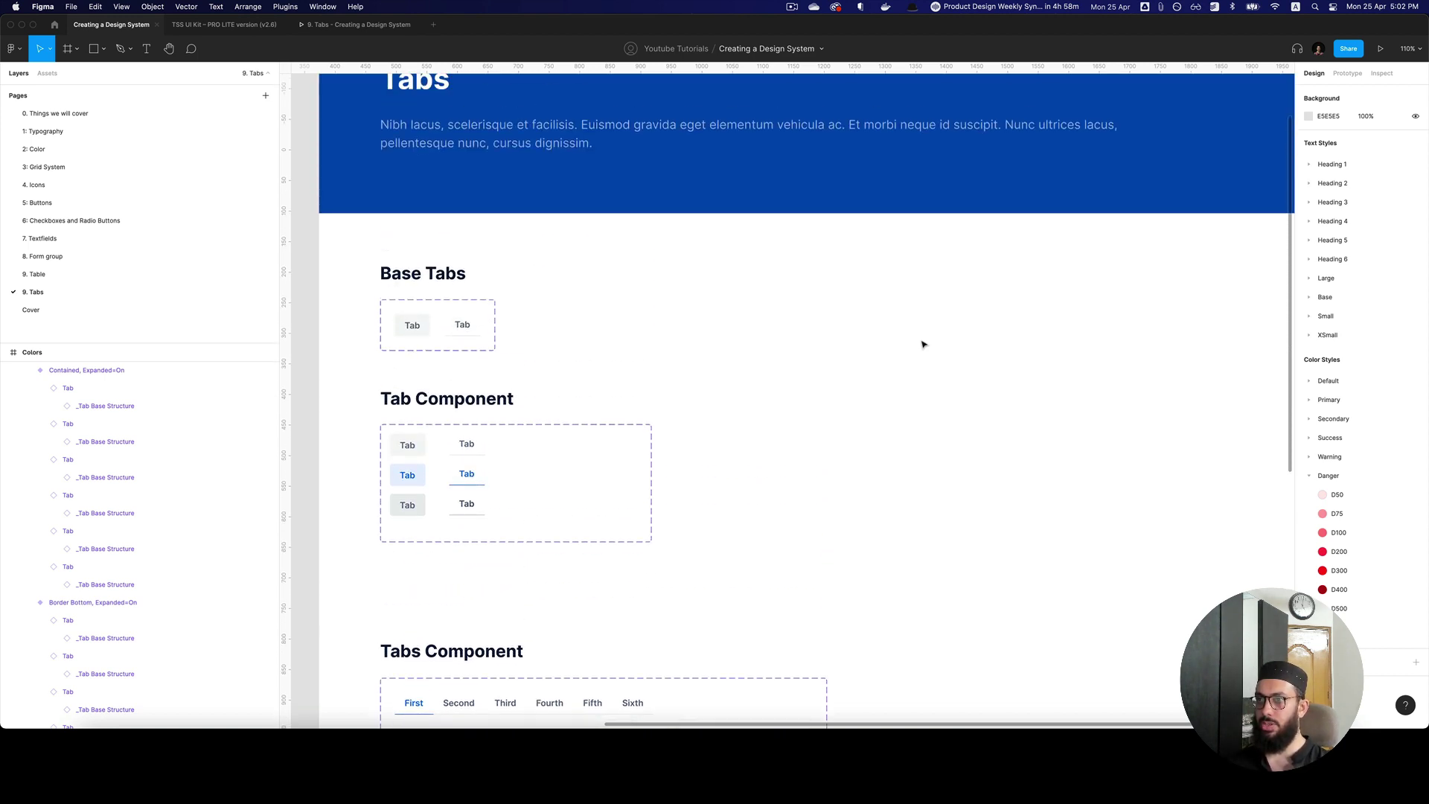
scroll(922, 344, down, 3)
scroll(923, 344, down, 2)
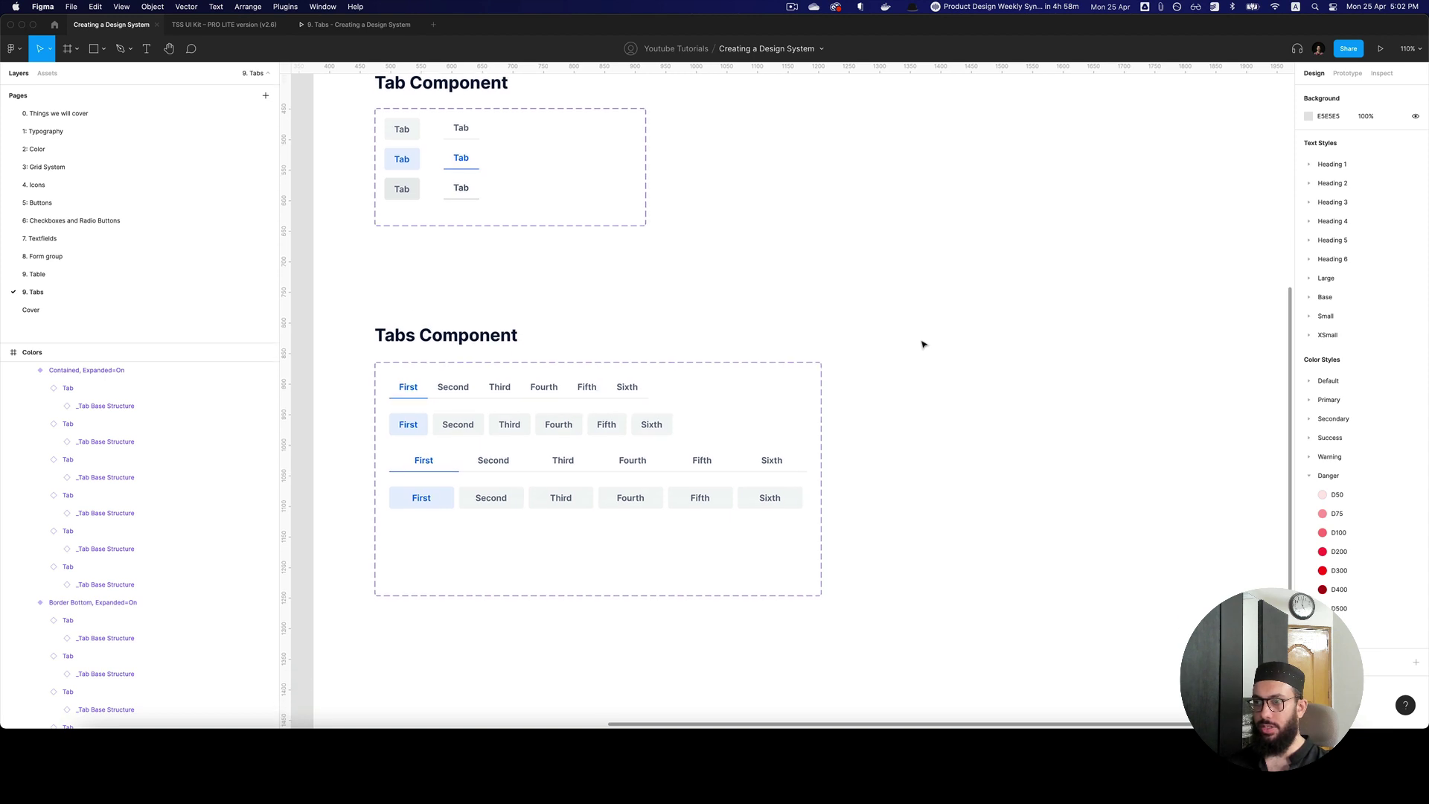
scroll(924, 344, left, 1)
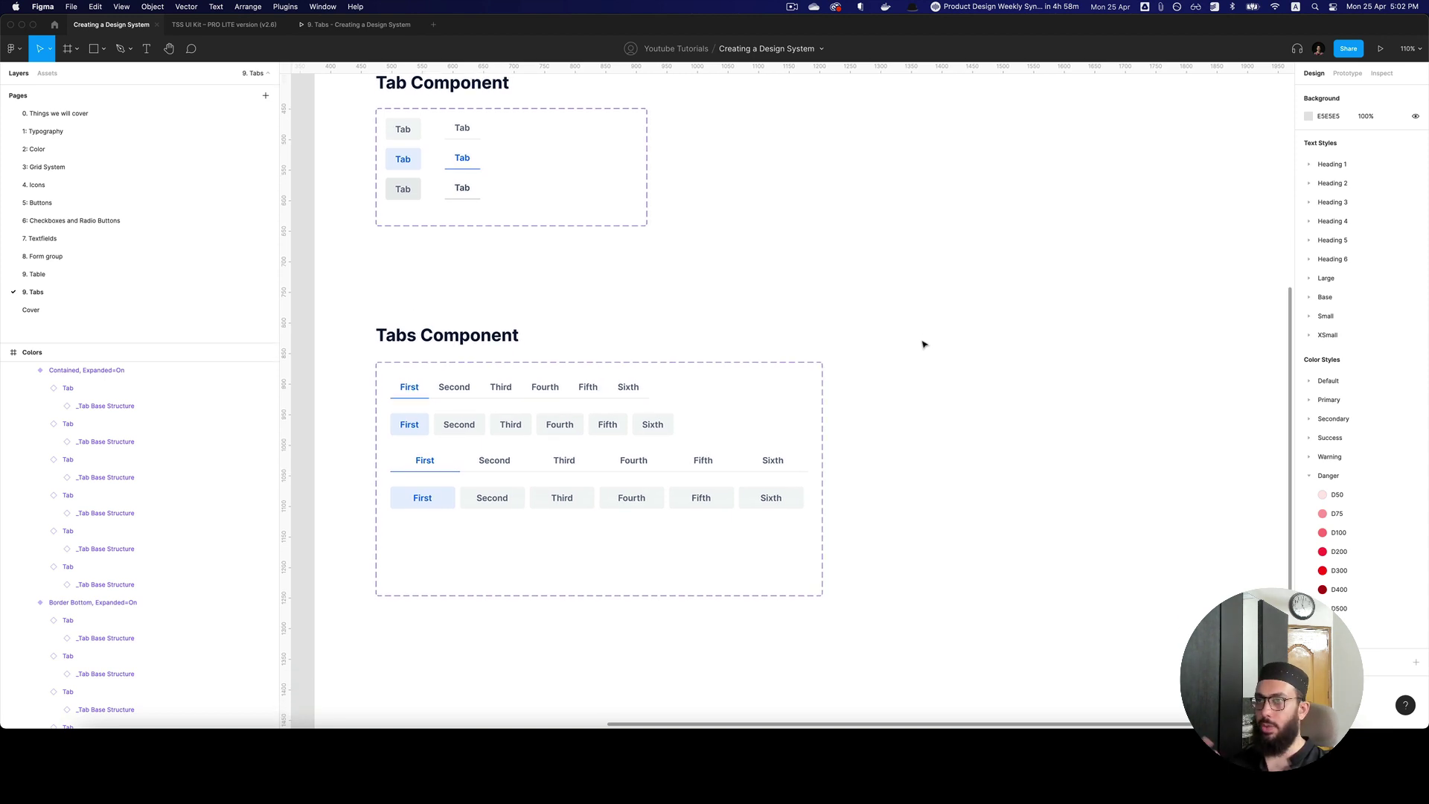
click(573, 198)
drag(578, 195, 585, 318)
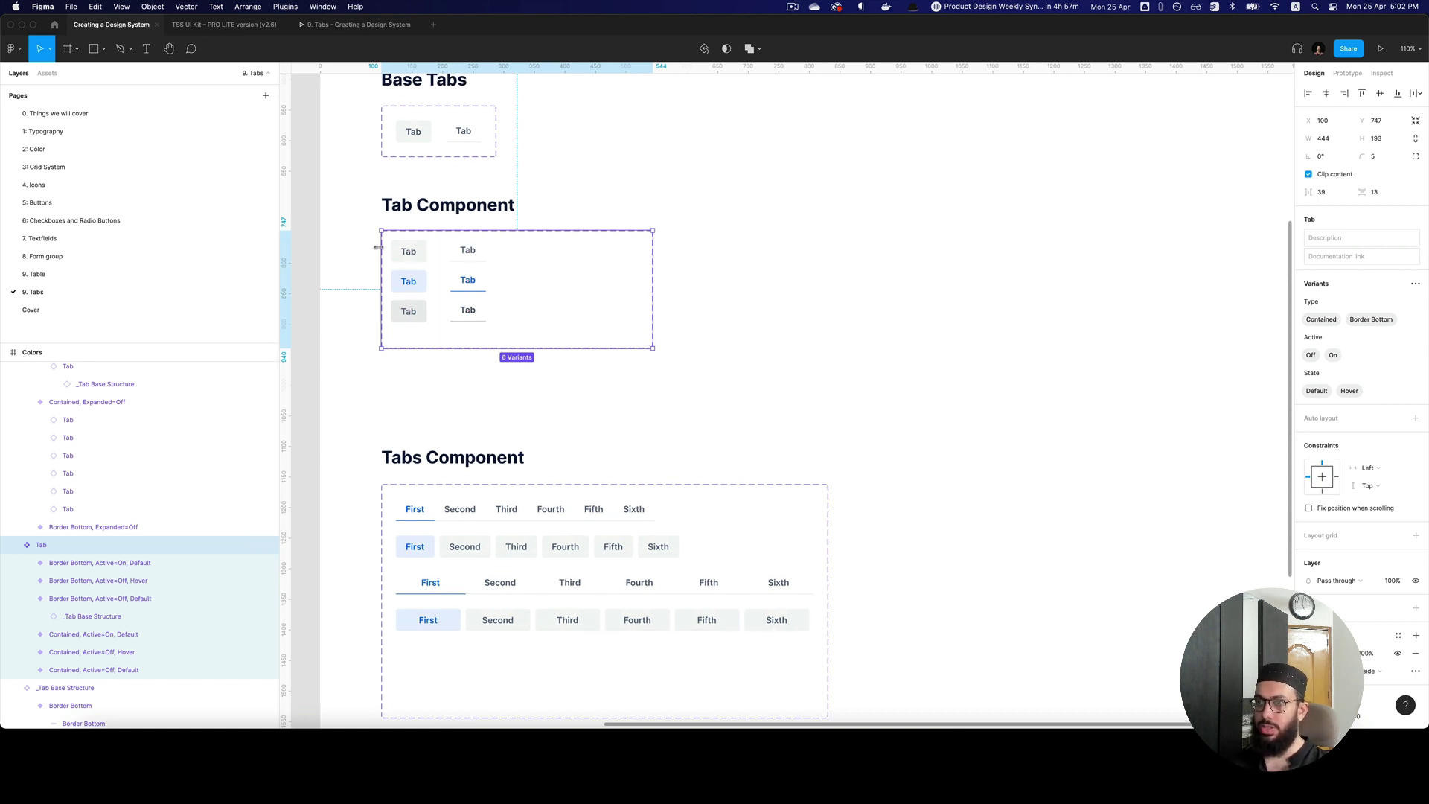
click(402, 257)
shift+click(412, 287)
shift+click(408, 312)
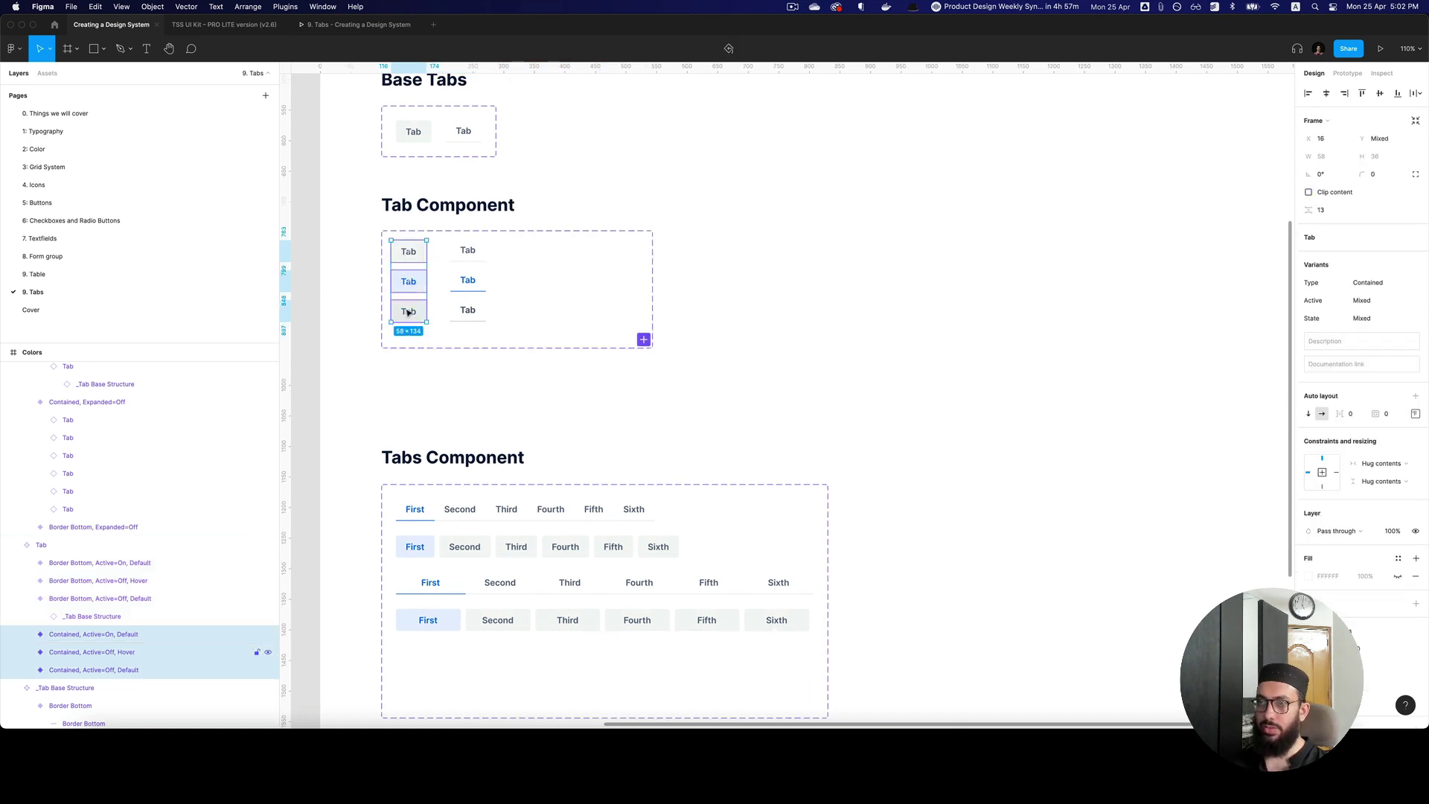
Step: Inspect the Border Bottom base tab and review the finished Base Tabs, Tab and Tabs component sets on the page
double_click(421, 140)
key(space)
drag(487, 192, 496, 313)
key(z)
click(478, 239)
click(475, 253)
click(473, 223)
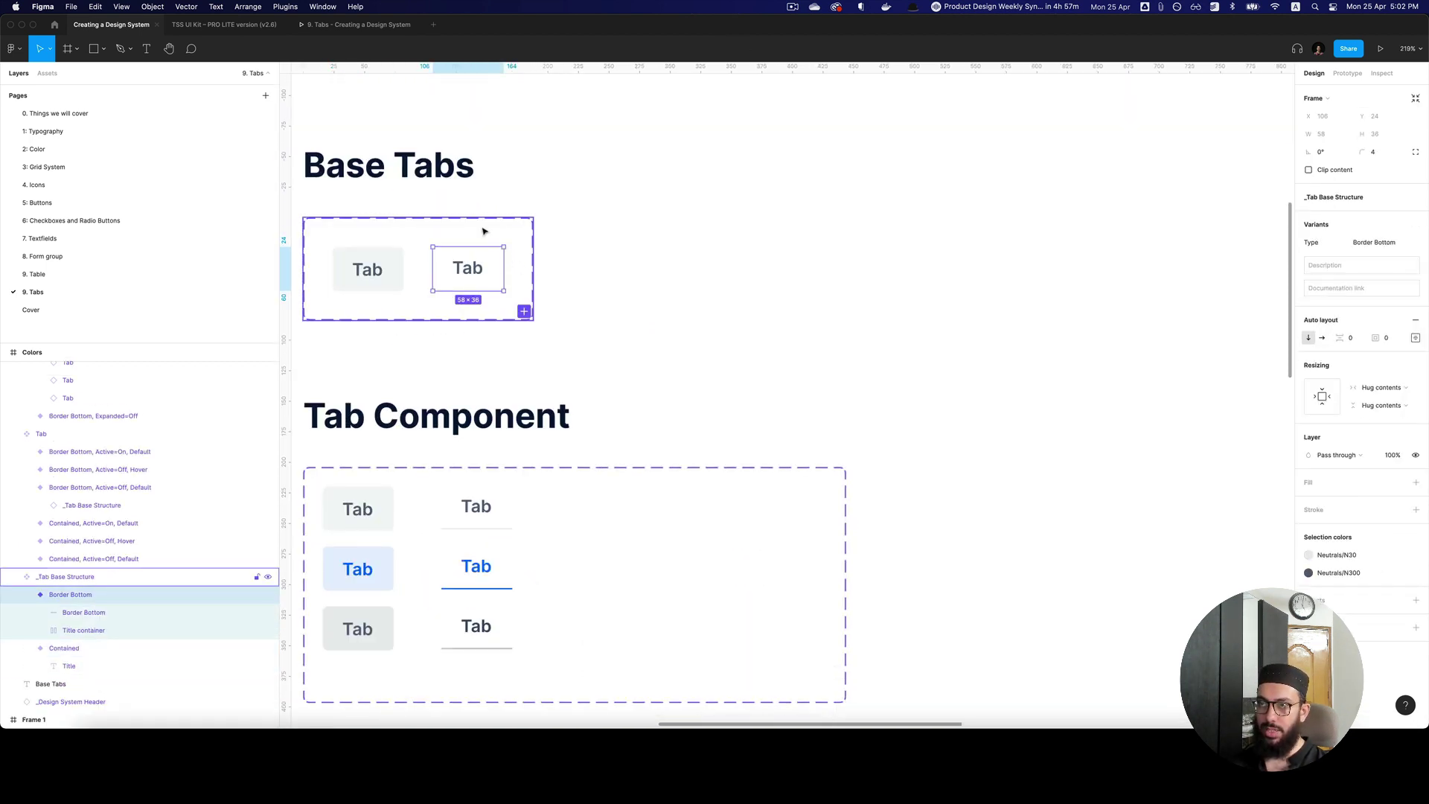
click(679, 268)
key(z)
alt+click(679, 268)
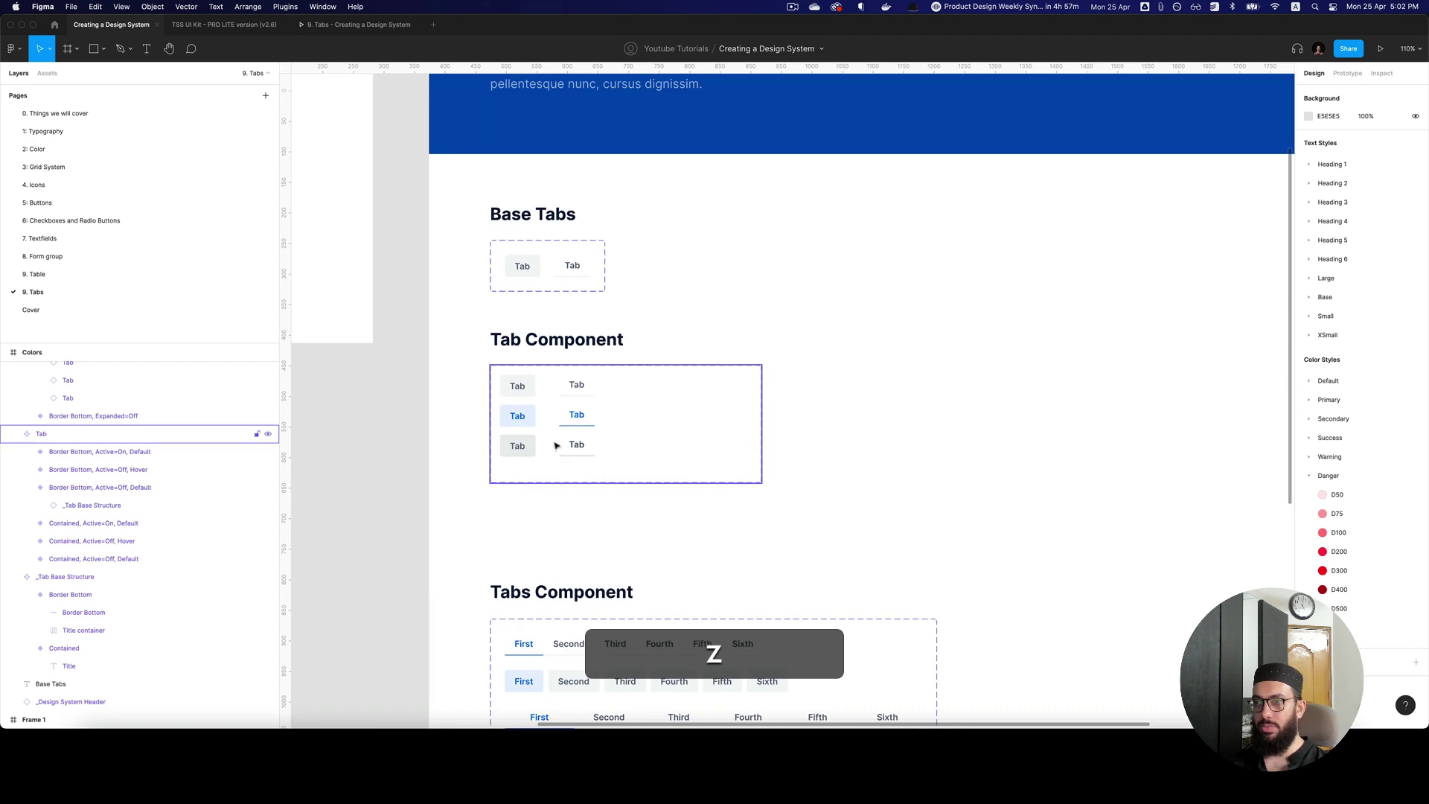
scroll(745, 358, down, 10)
scroll(743, 356, right, 5)
scroll(743, 356, left, 4)
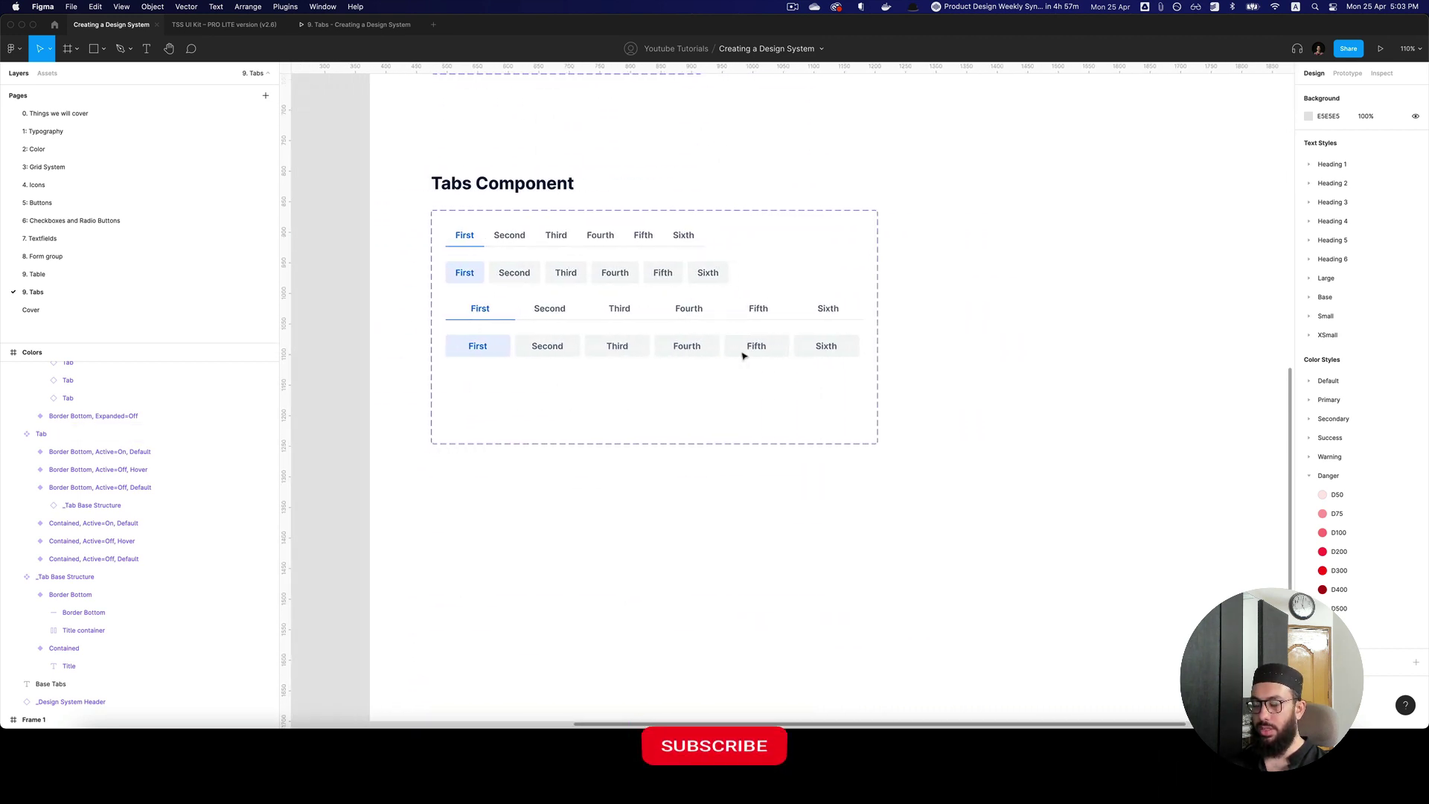
scroll(742, 356, up, 4)
key(z)
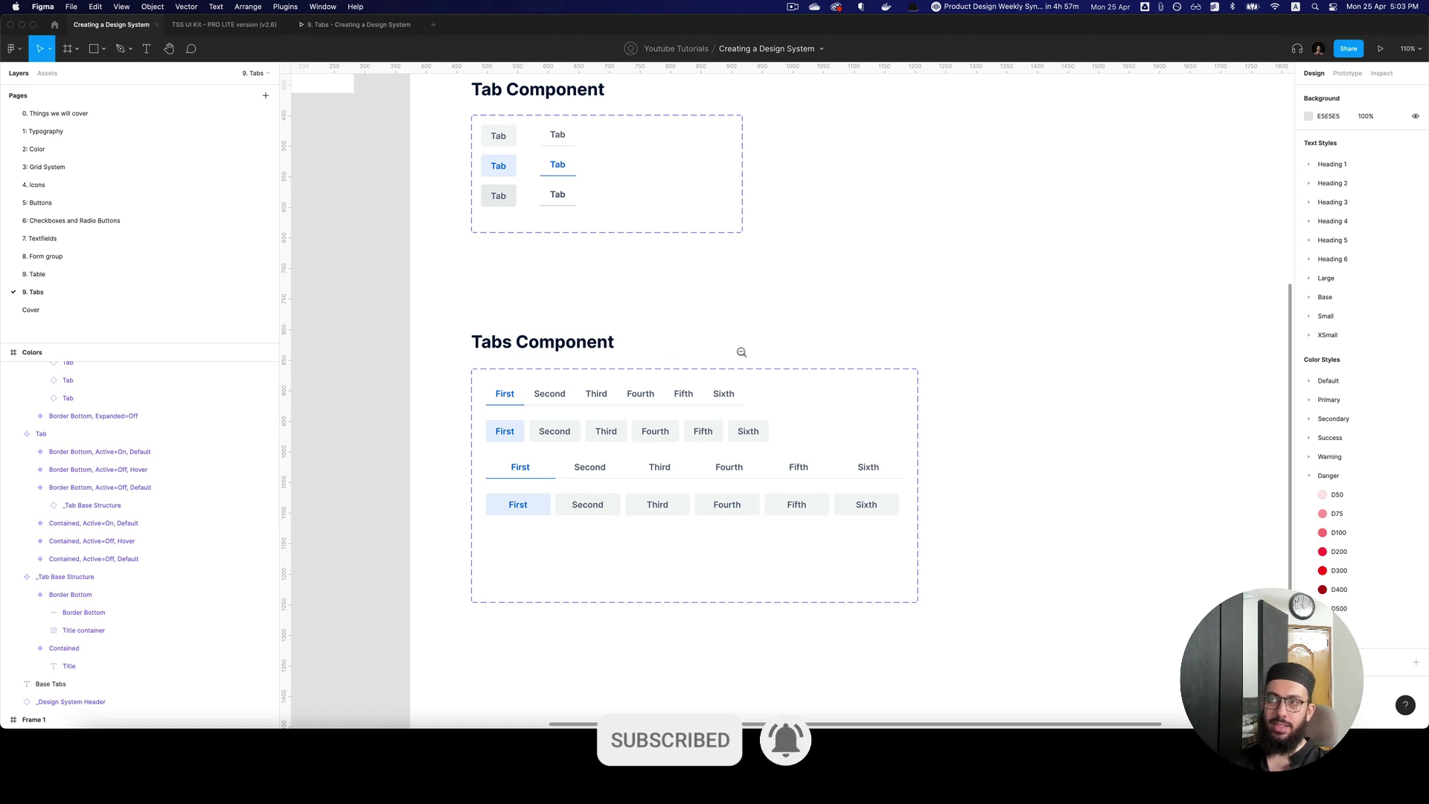
alt+click(741, 352)
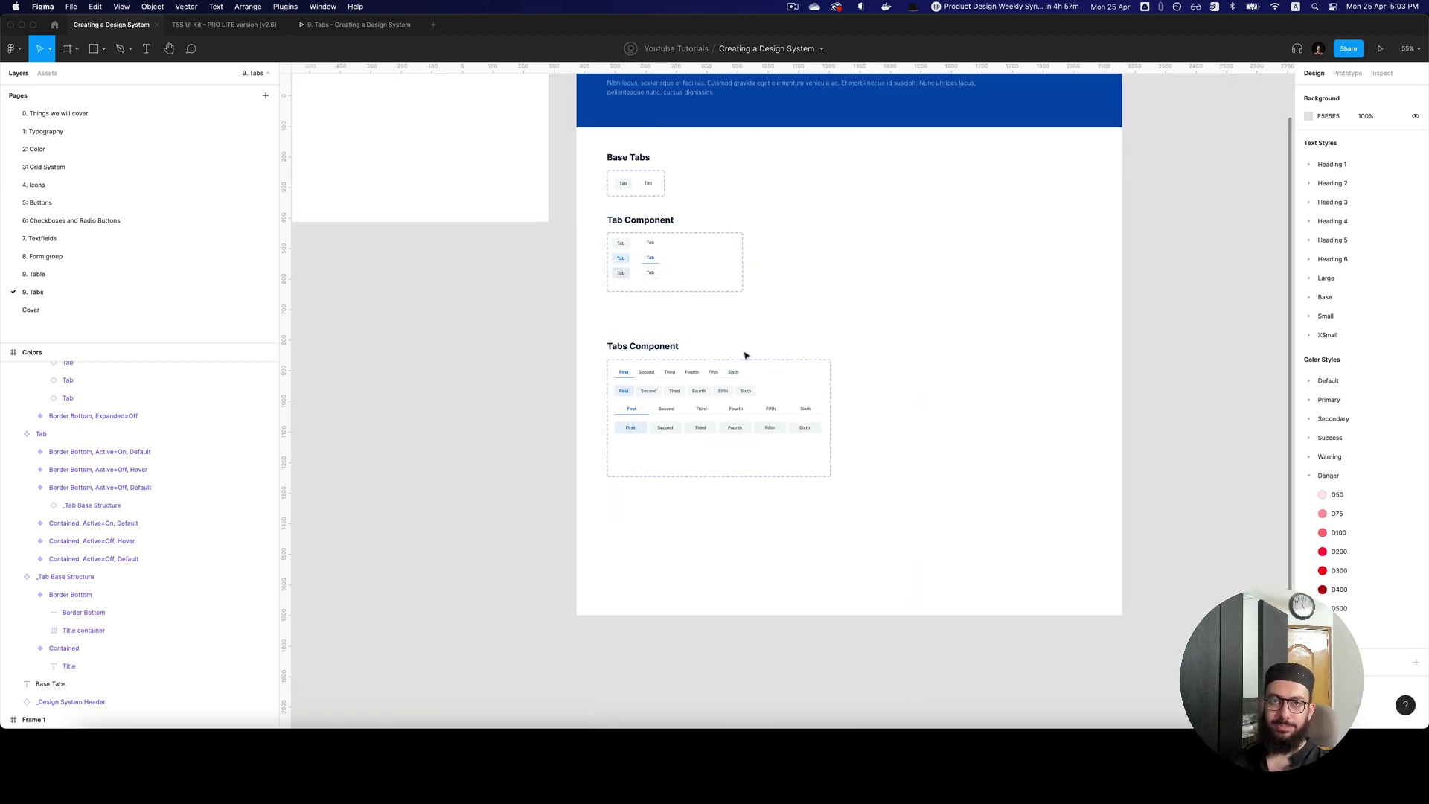